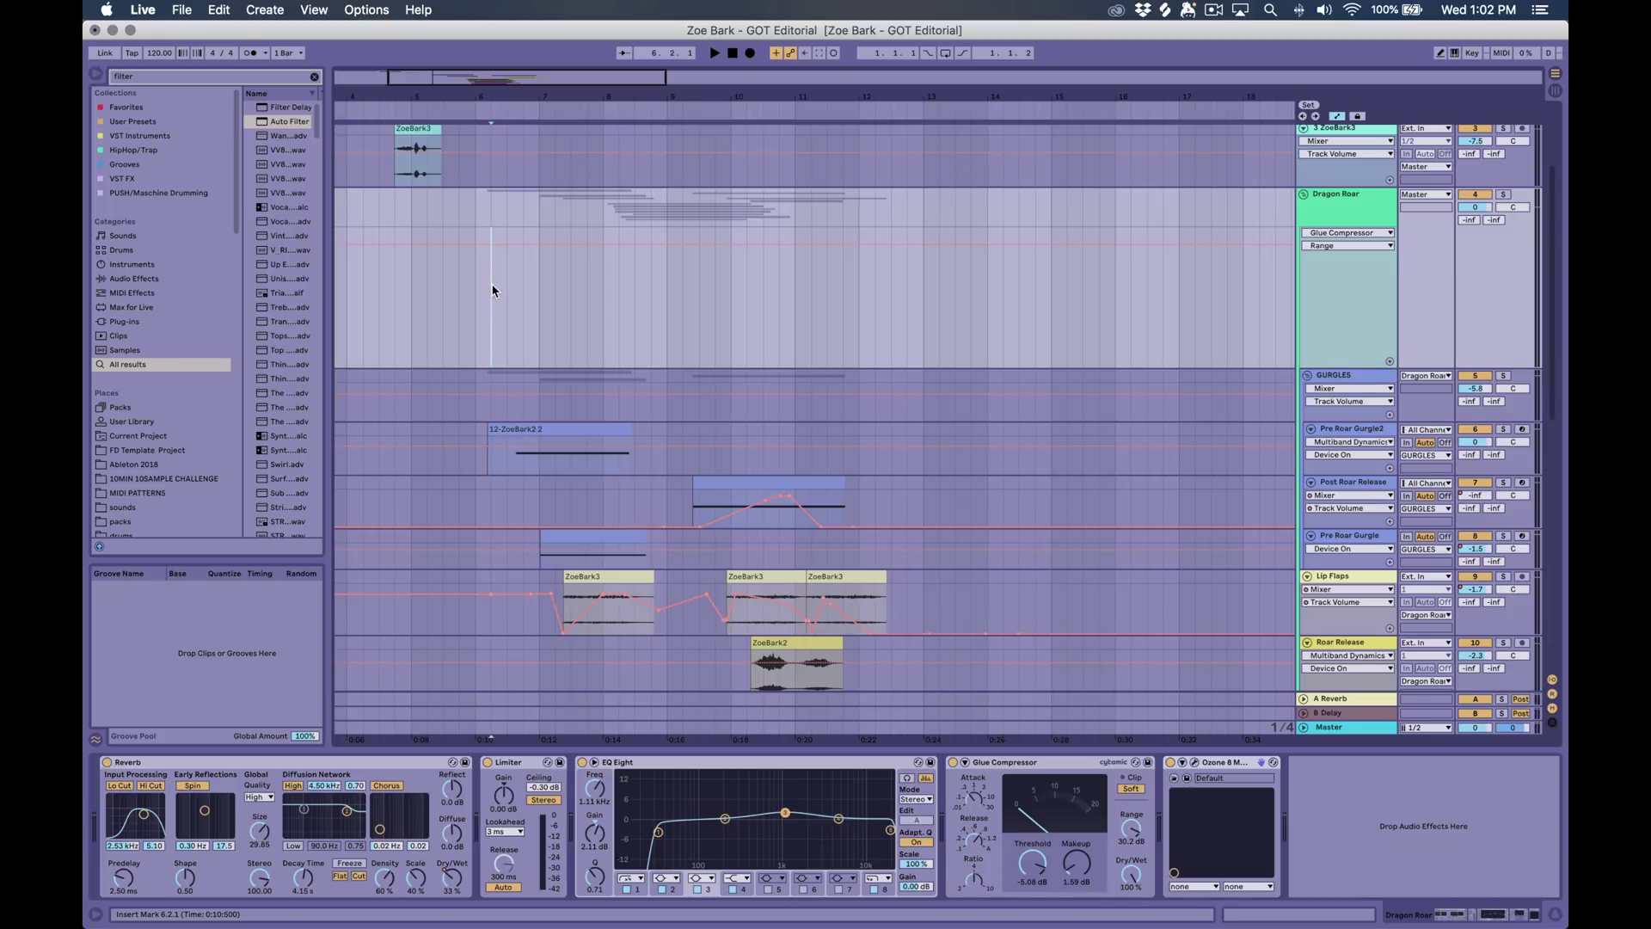
# Examine the tracks and clips inside the Dragon Roar group in the arrangement
pyautogui.scroll(-2, 493, 288)
pyautogui.scroll(1, 490, 303)
pyautogui.scroll(1, 490, 303)
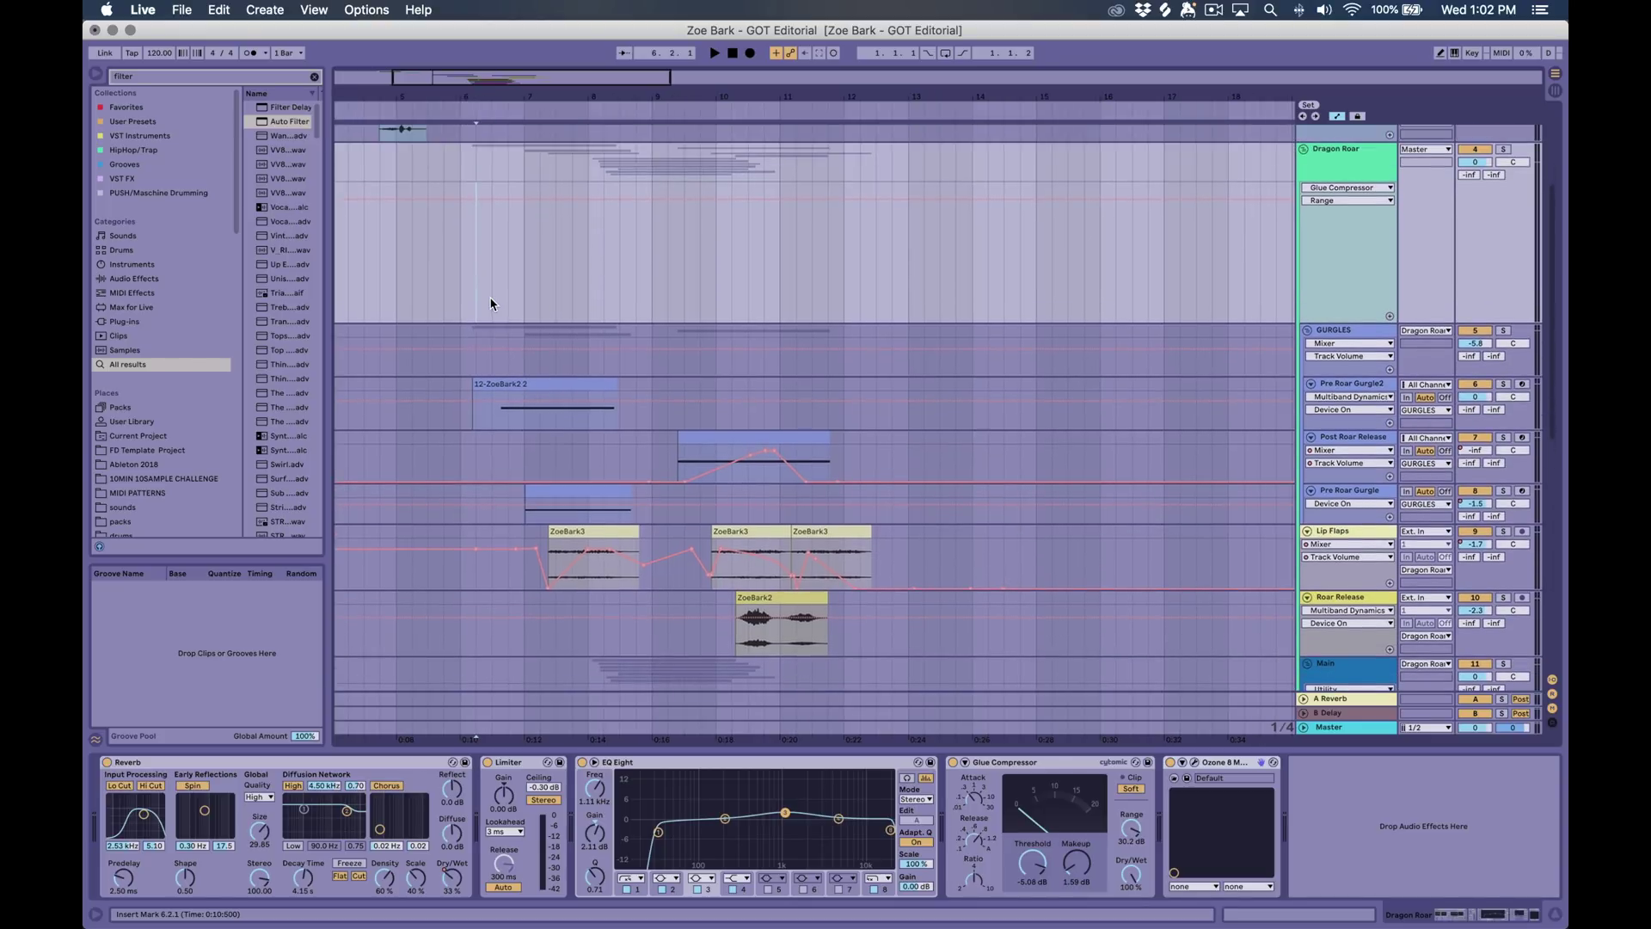
pyautogui.hscroll(-1, 491, 304)
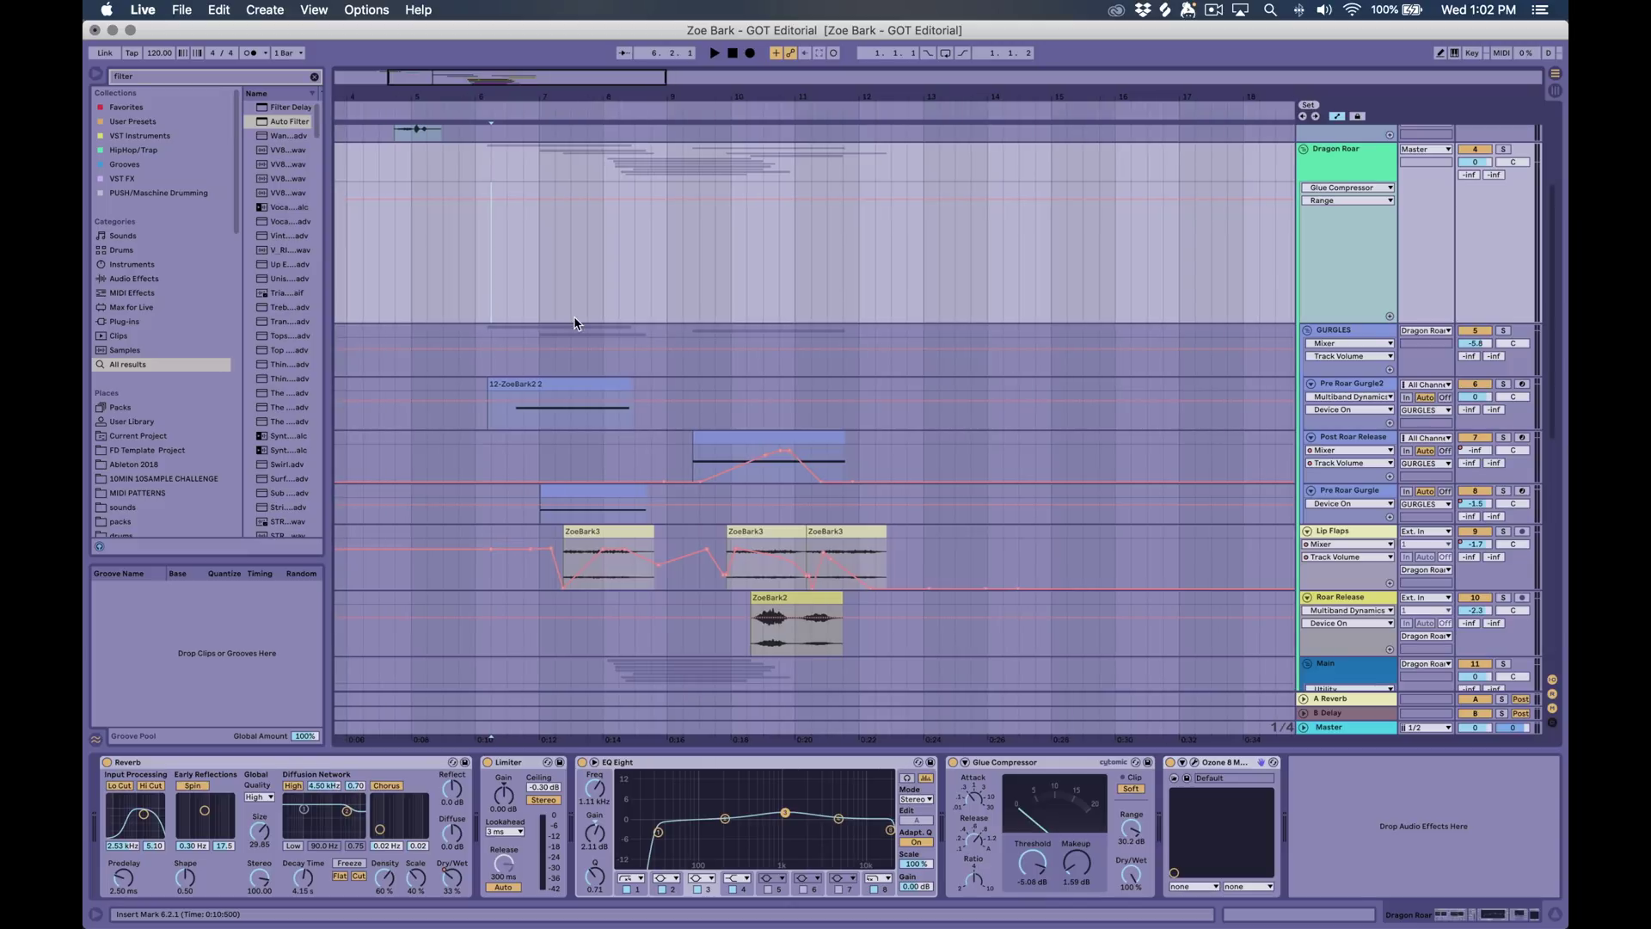
pyautogui.scroll(-2, 633, 375)
pyautogui.scroll(-3, 637, 374)
pyautogui.hscroll(-2, 646, 372)
pyautogui.scroll(2, 645, 372)
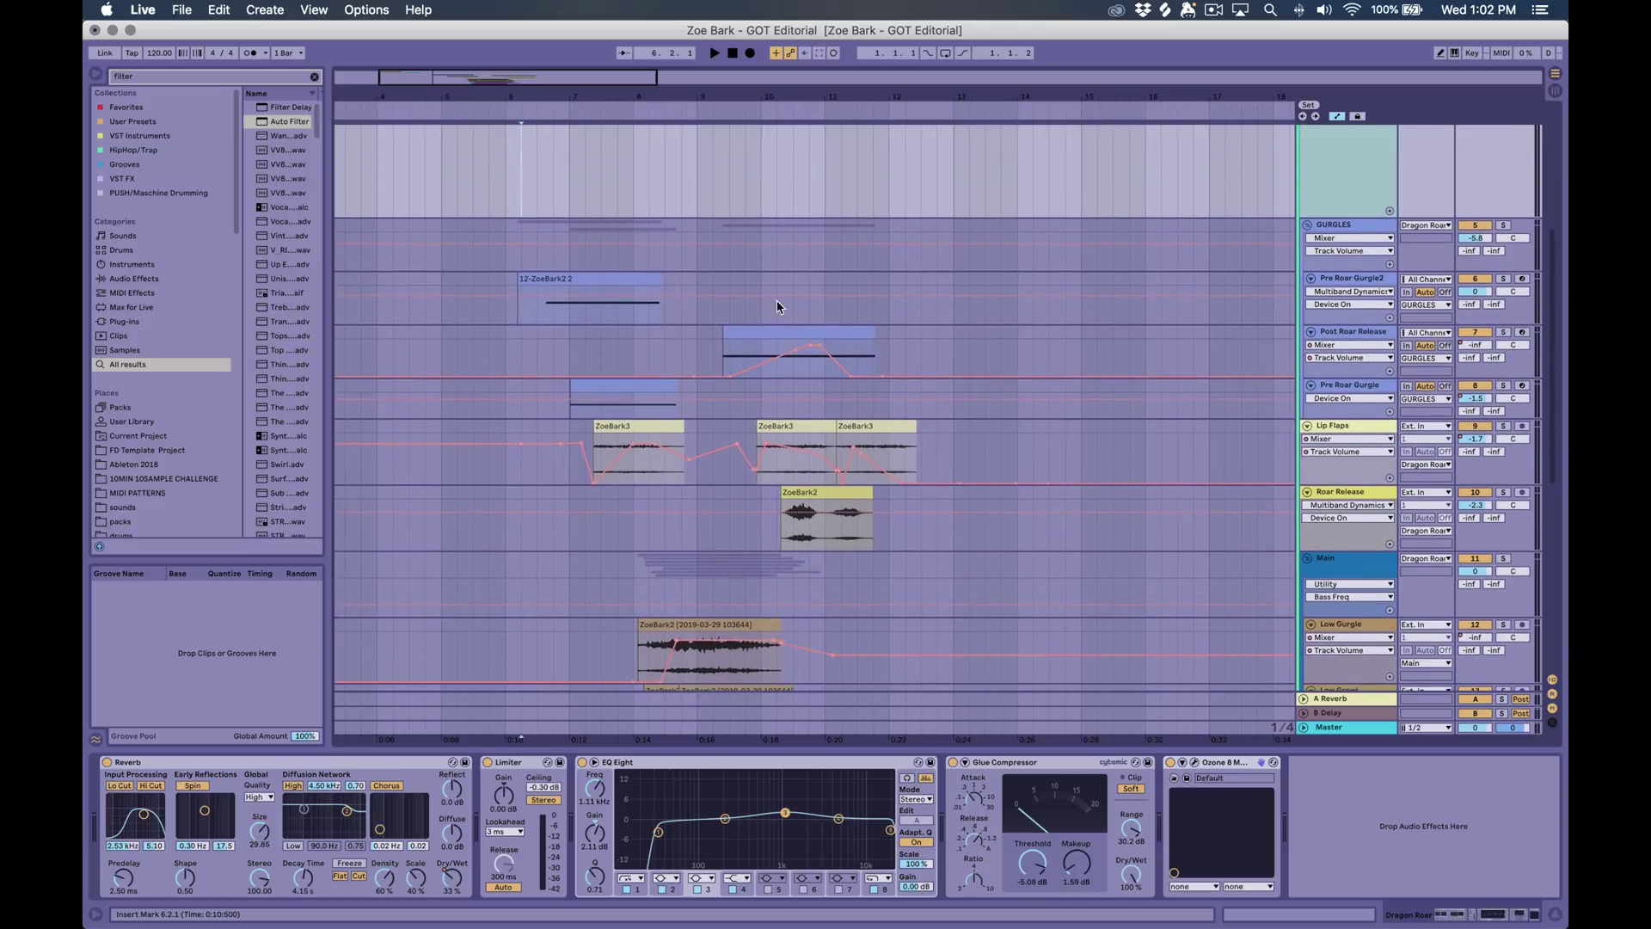
# Solo the GURGLES group to audition the pre-roar gurgle in bars 6 to 8, and open the 12-ZoeBark2 2 clip's notes
pyautogui.click(1338, 229)
pyautogui.click(1453, 287)
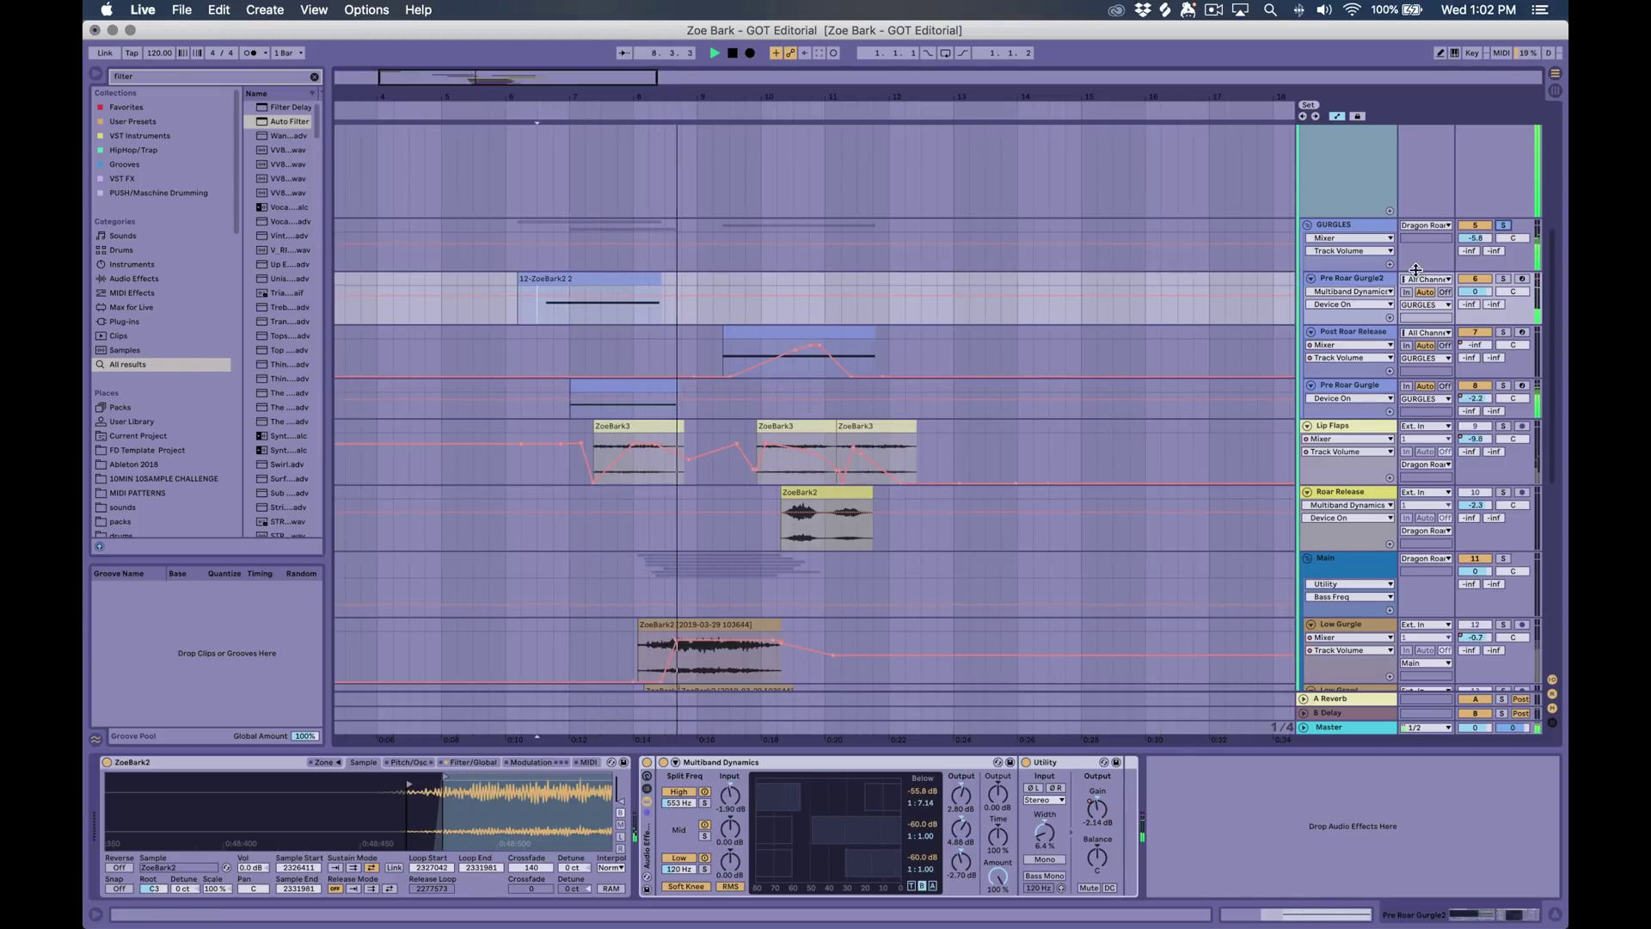
pyautogui.press('space')
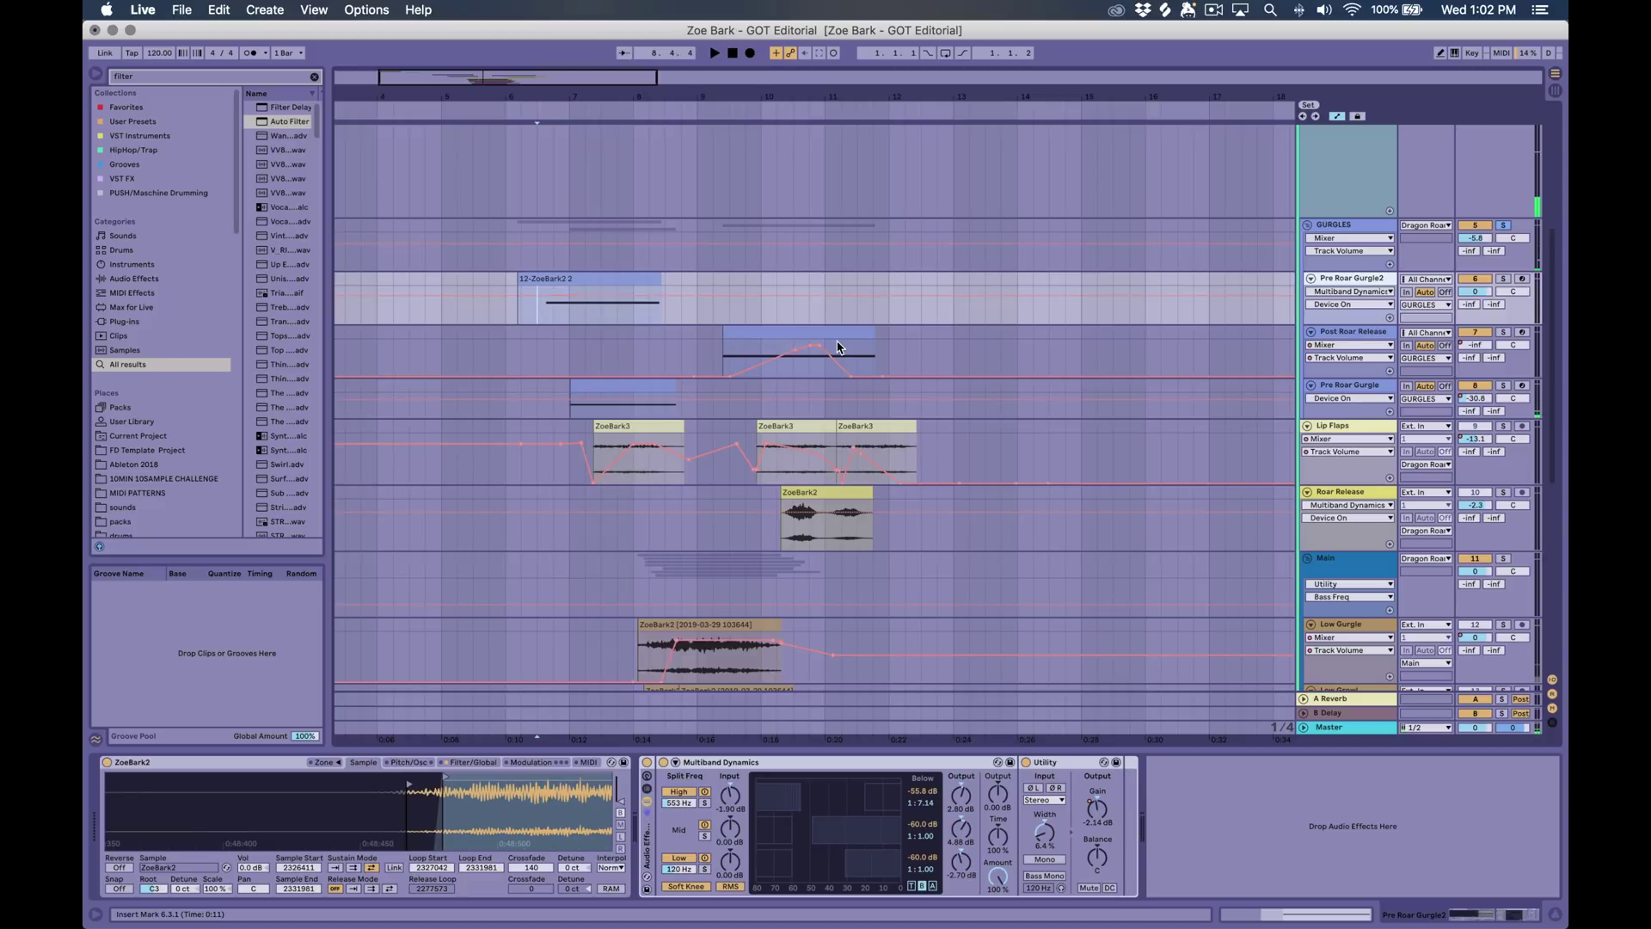
pyautogui.click(609, 277)
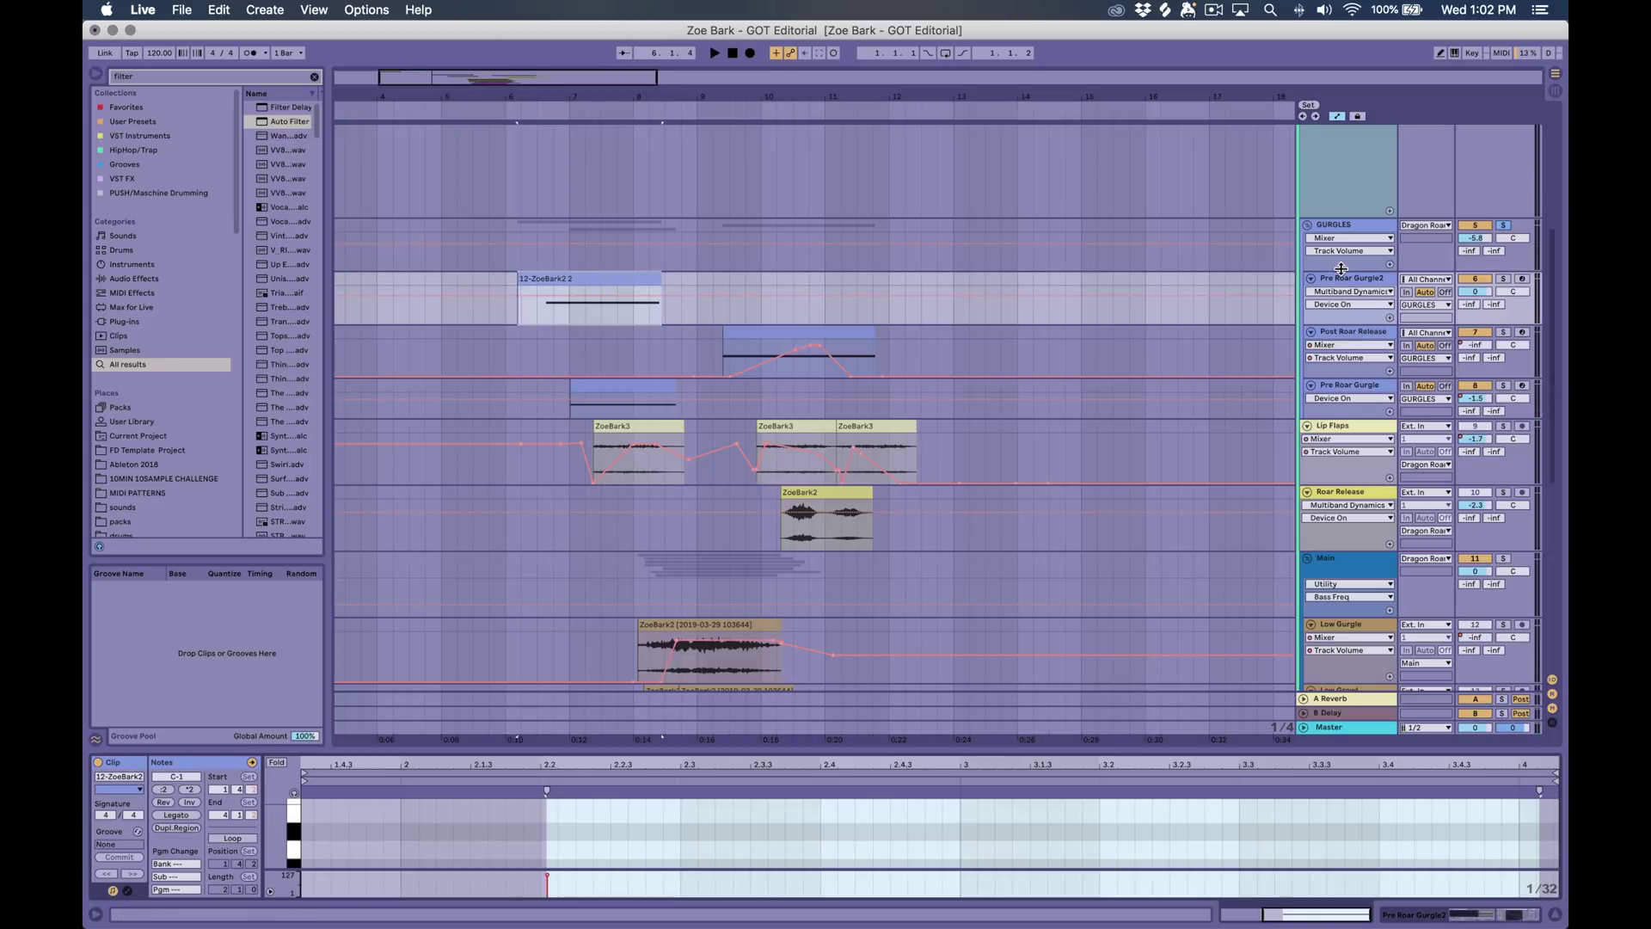
# Solo the Alpha Bark 2 track and audition its source bark recording from bar 3.4
pyautogui.scroll(5, 808, 482)
pyautogui.hscroll(1, 516, 468)
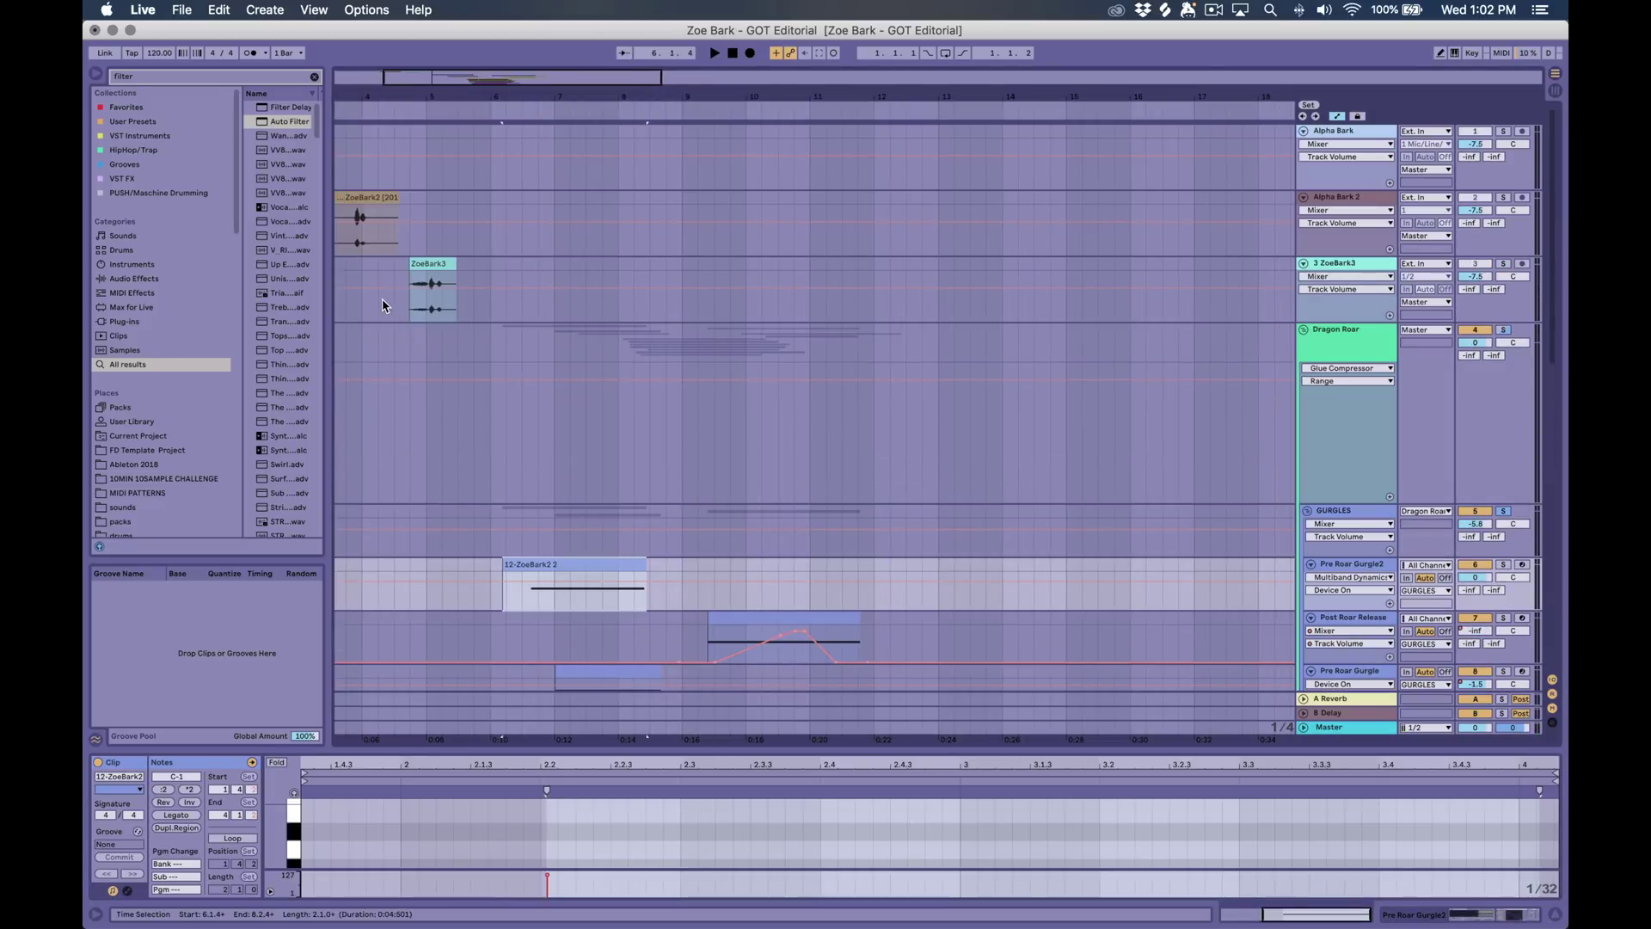
pyautogui.hscroll(-3, 382, 302)
pyautogui.click(514, 241)
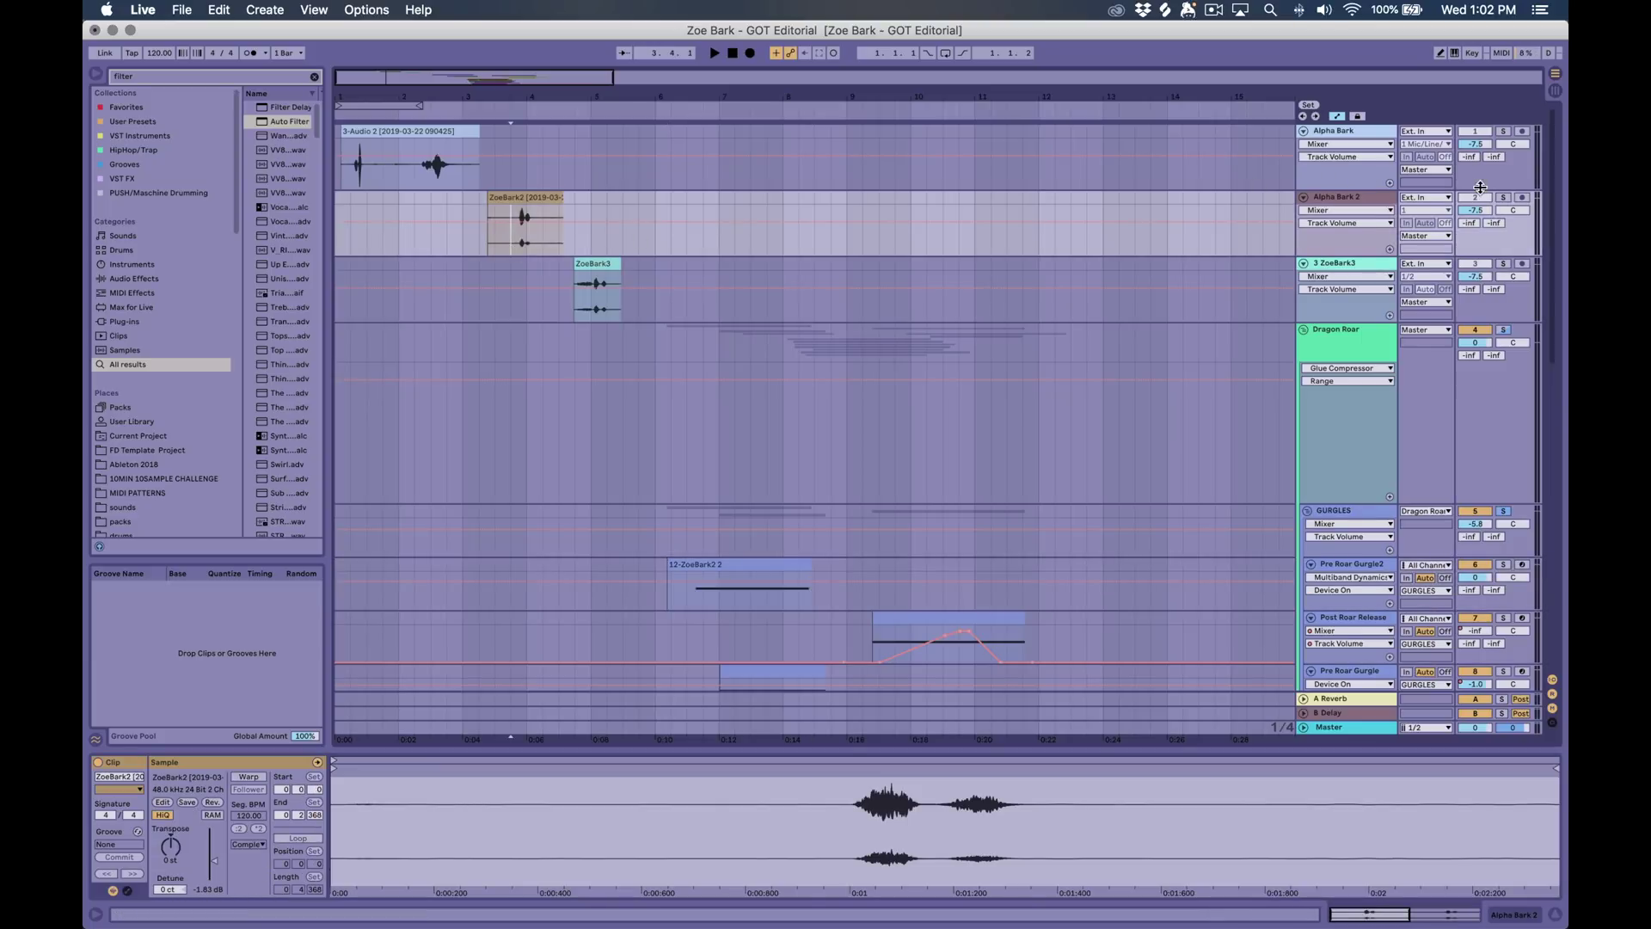
pyautogui.click(1503, 200)
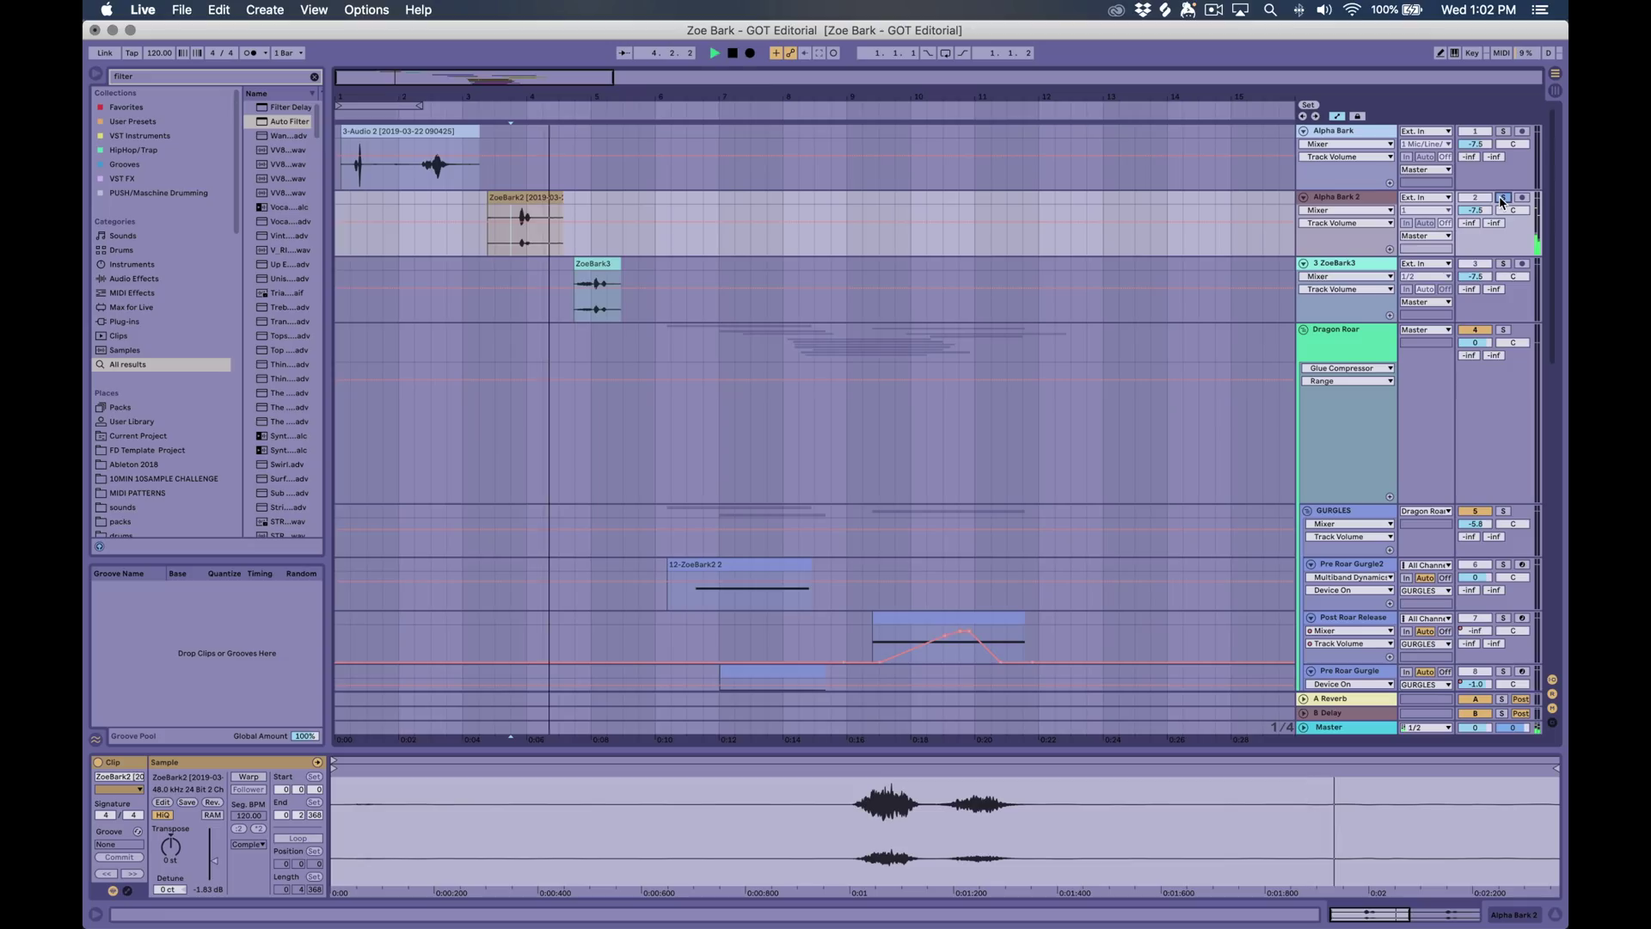
pyautogui.press('space')
# Open the 12-ZoeBark2 2 clip in an enlarged note editor and transpose its note up two octaves
pyautogui.scroll(-8, 873, 472)
pyautogui.hscroll(3, 873, 473)
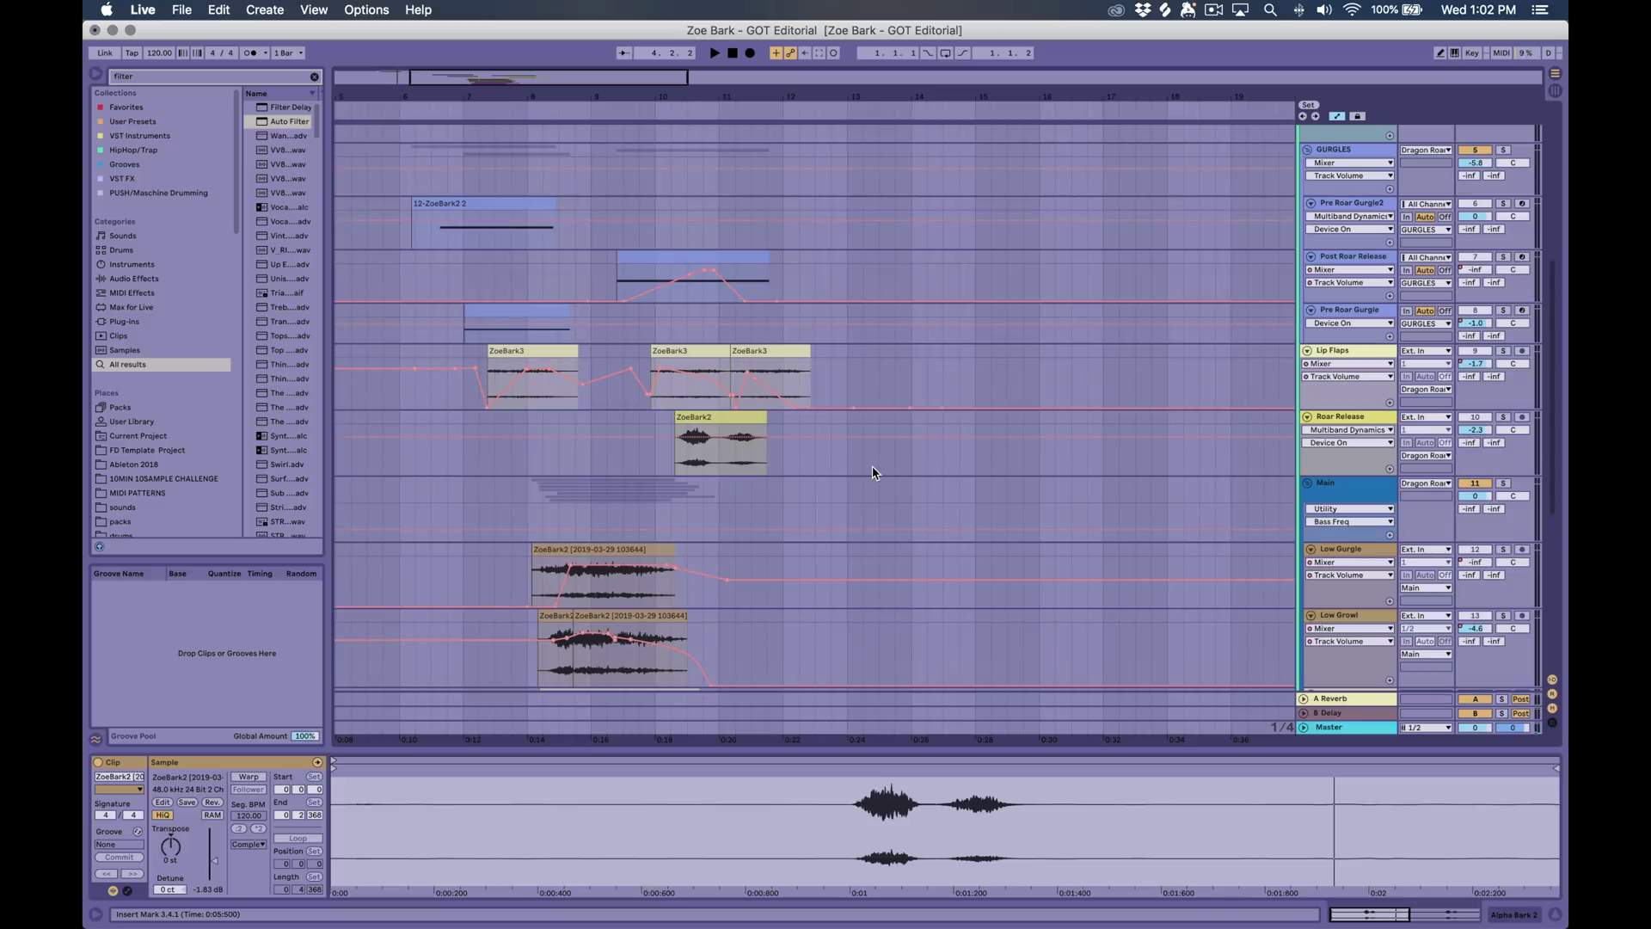
pyautogui.scroll(2, 873, 472)
pyautogui.hscroll(-1, 873, 472)
pyautogui.click(523, 283)
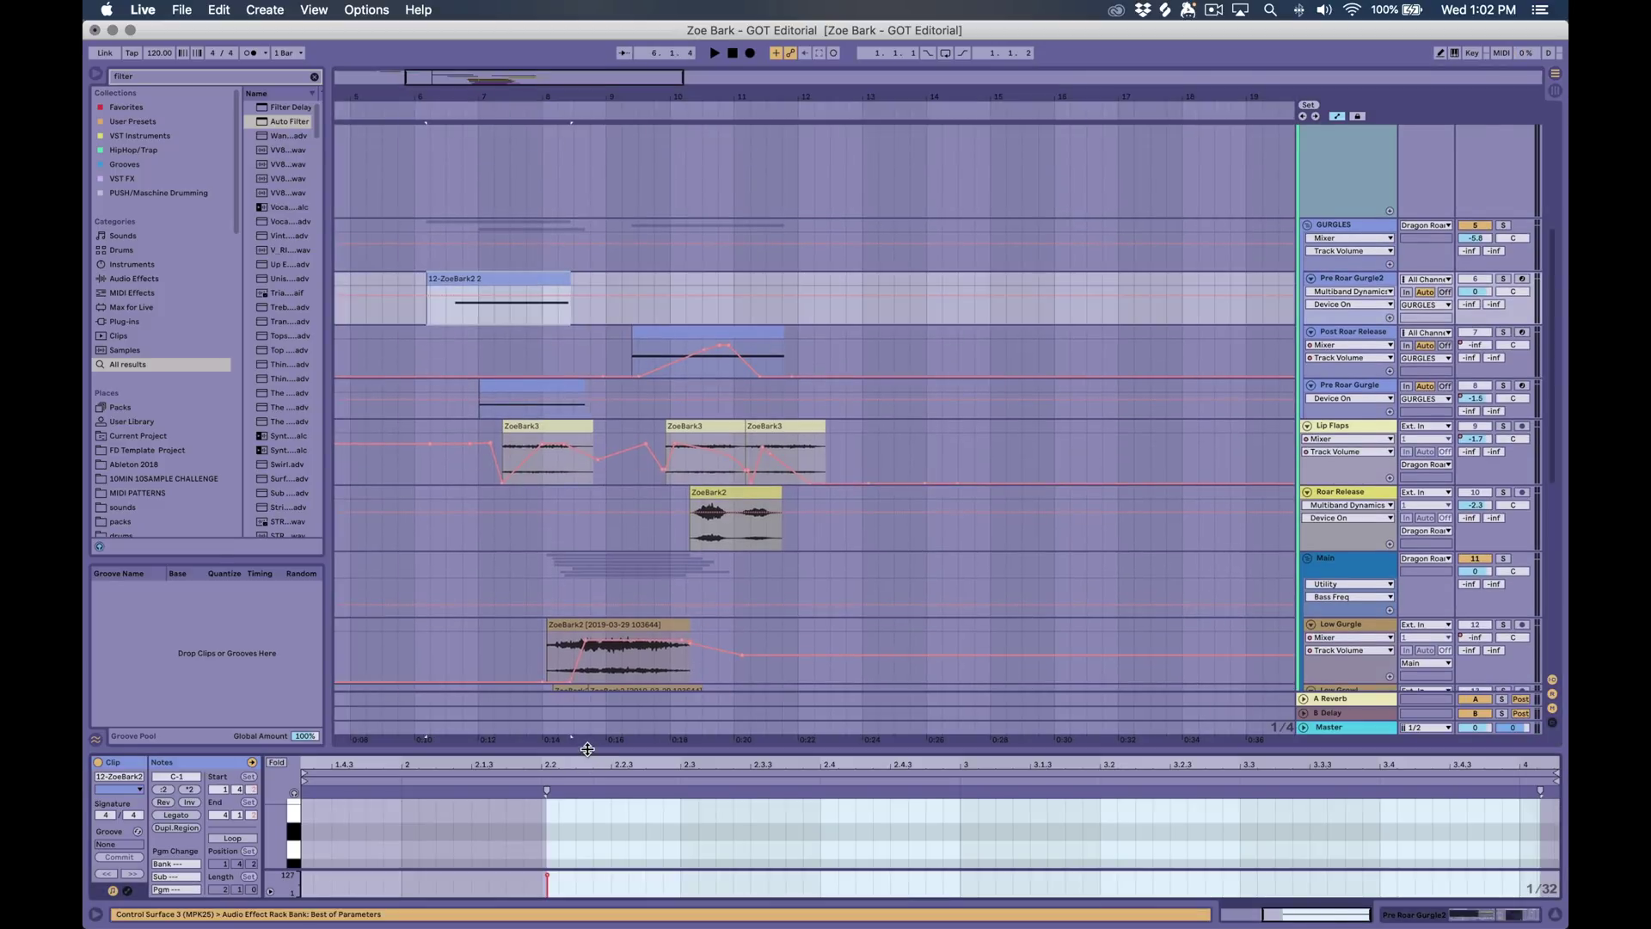
pyautogui.moveTo(587, 749); pyautogui.dragTo(594, 311)
pyautogui.hotkey('ctrl', 'a')
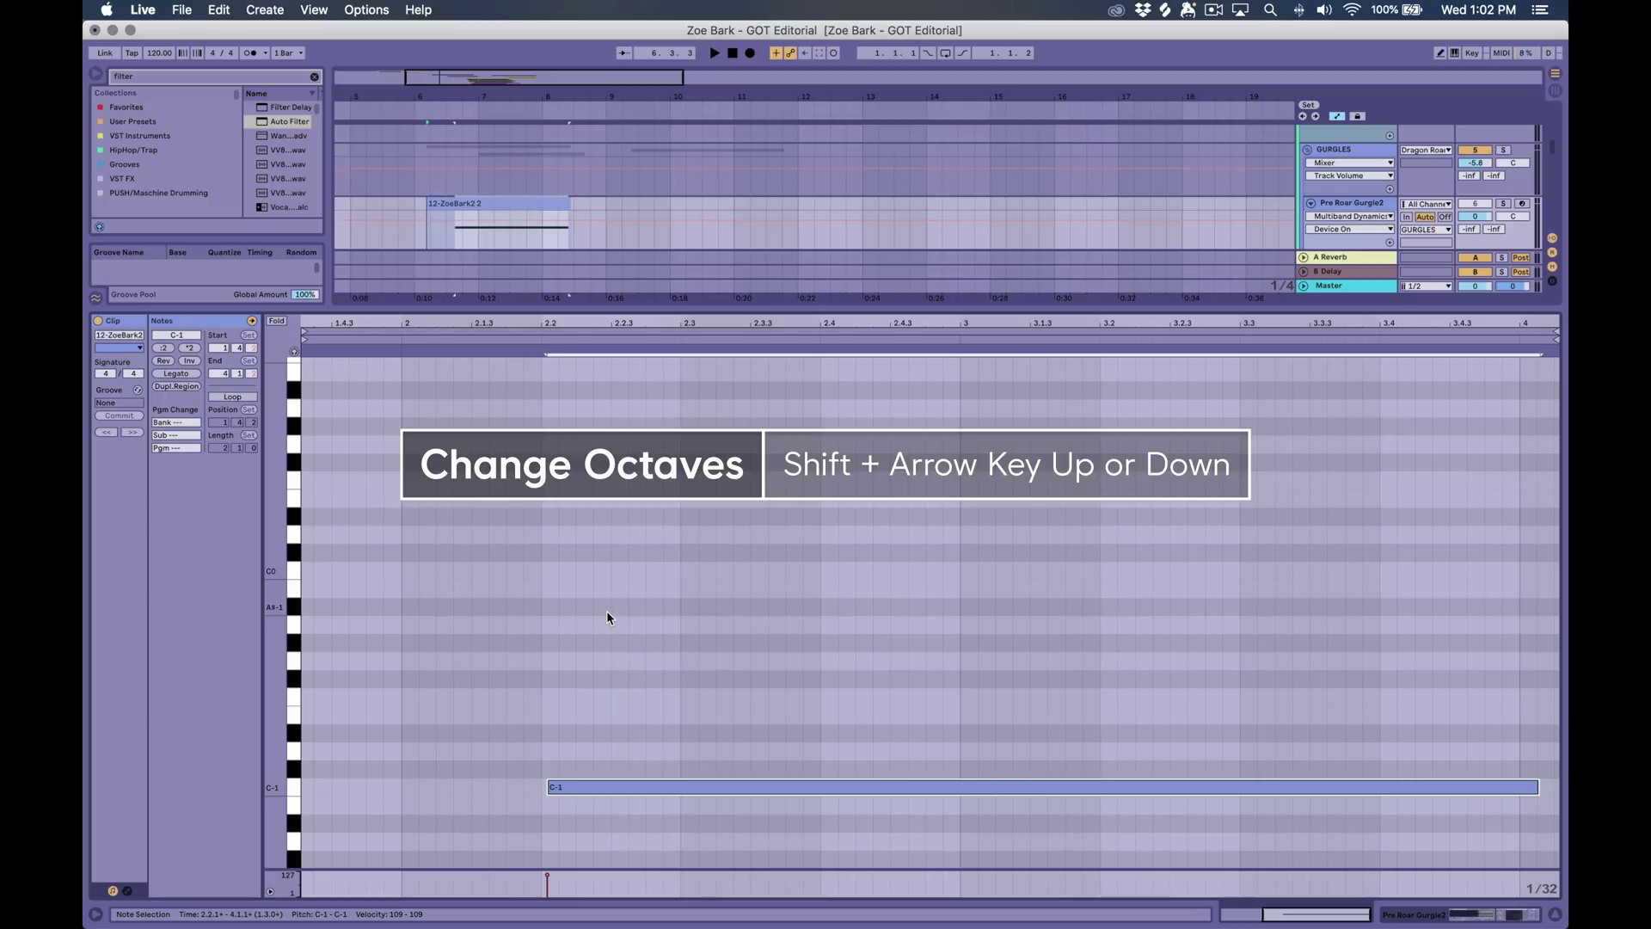
pyautogui.hotkey('shift', 'Up')
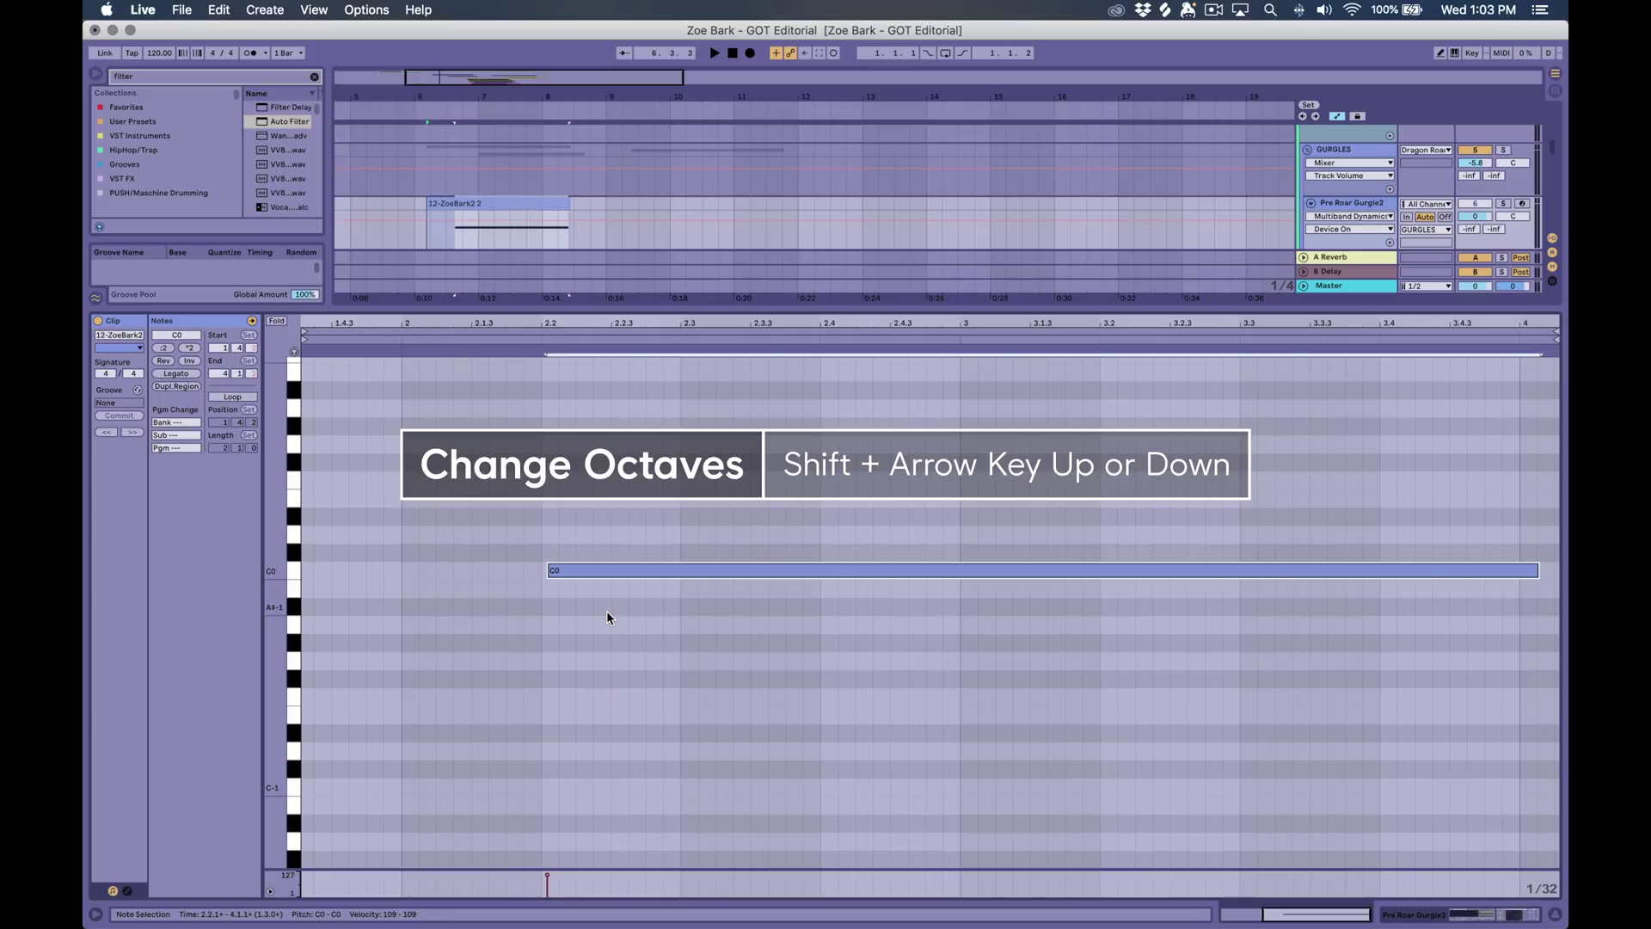
pyautogui.hotkey('shift', 'Up')
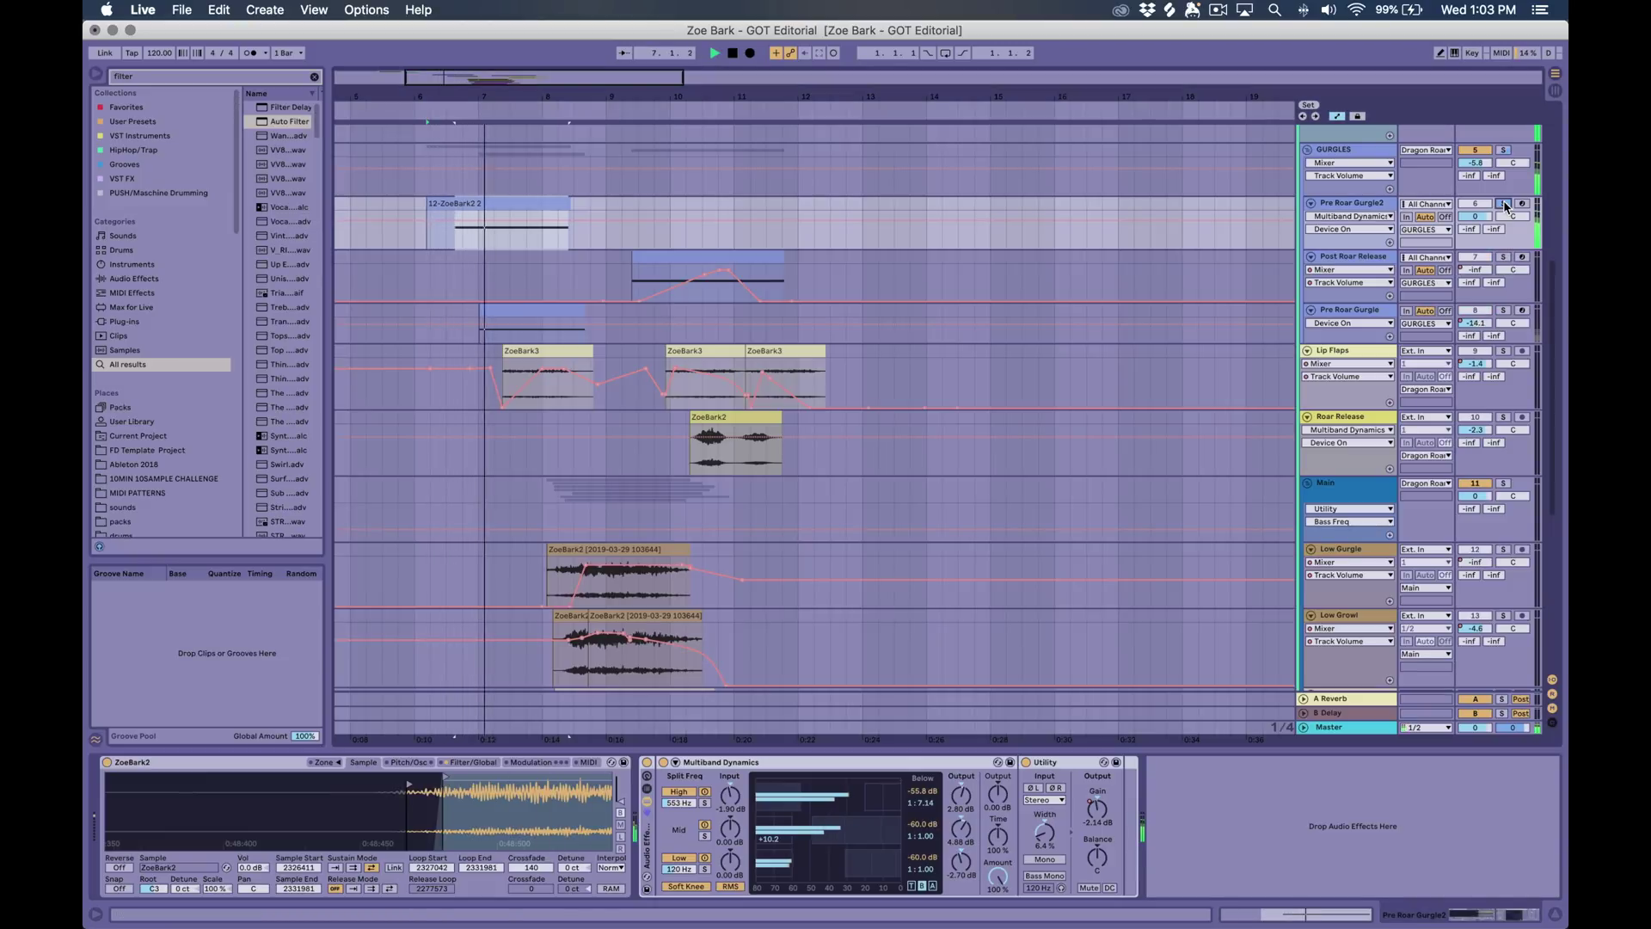
# Solo the Pre Roar Gurgle2 track and play it while examining the looped section of its ZoeBark2 sample
pyautogui.click(1503, 204)
pyautogui.press('space')
pyautogui.moveTo(517, 804); pyautogui.dragTo(372, 826)
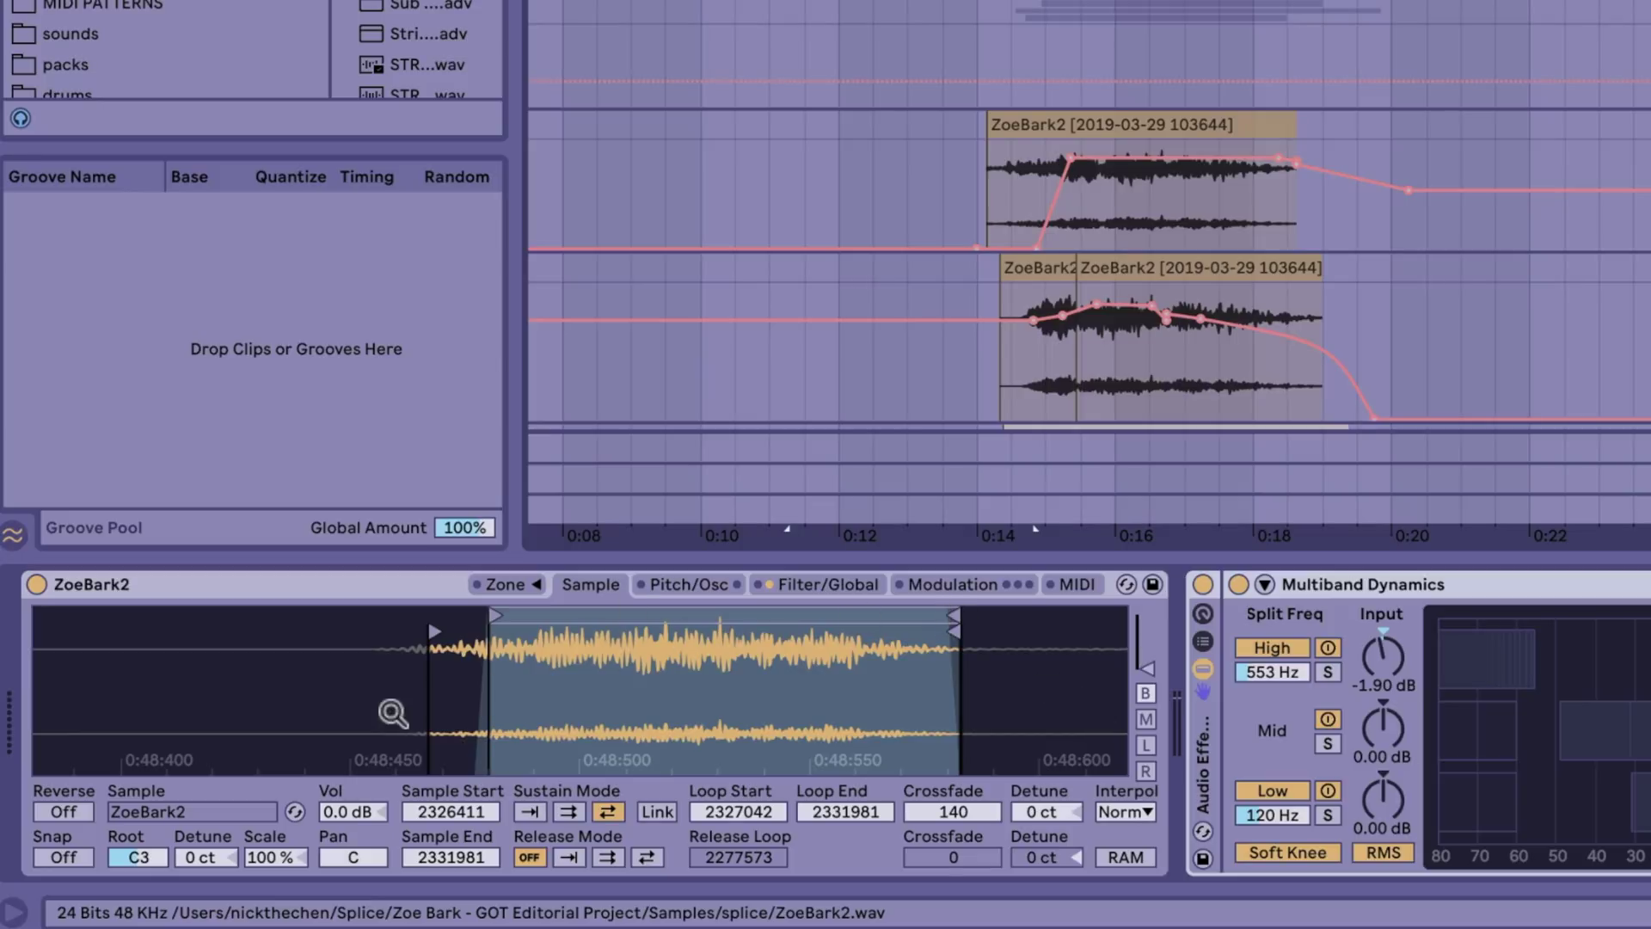
pyautogui.press('space')
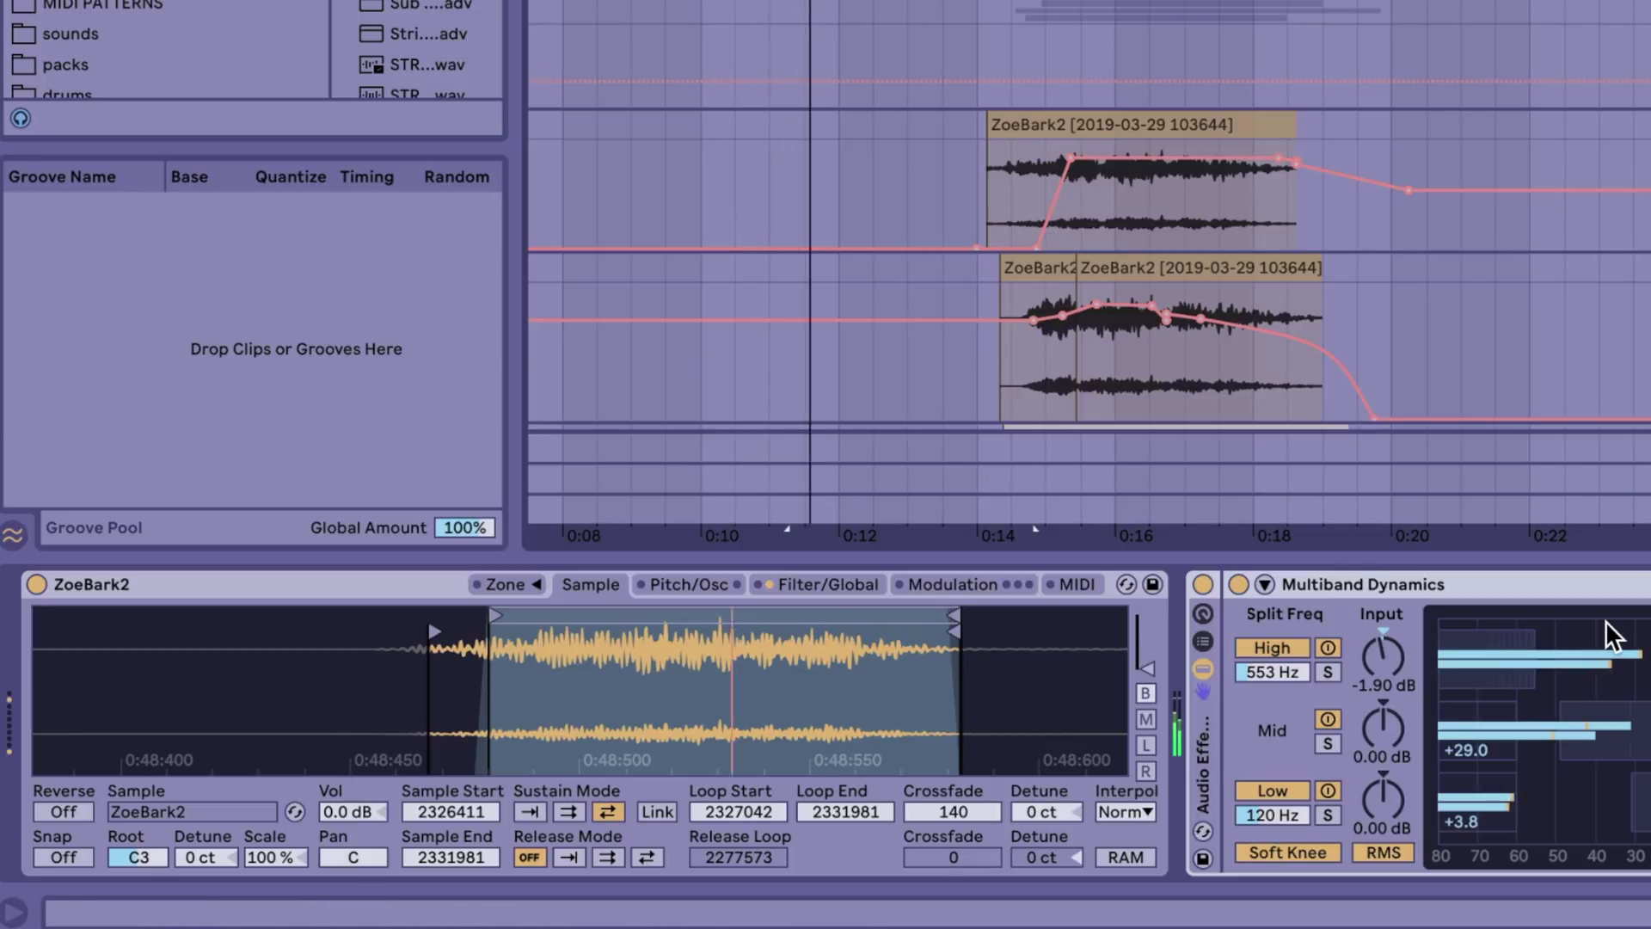
pyautogui.press('space')
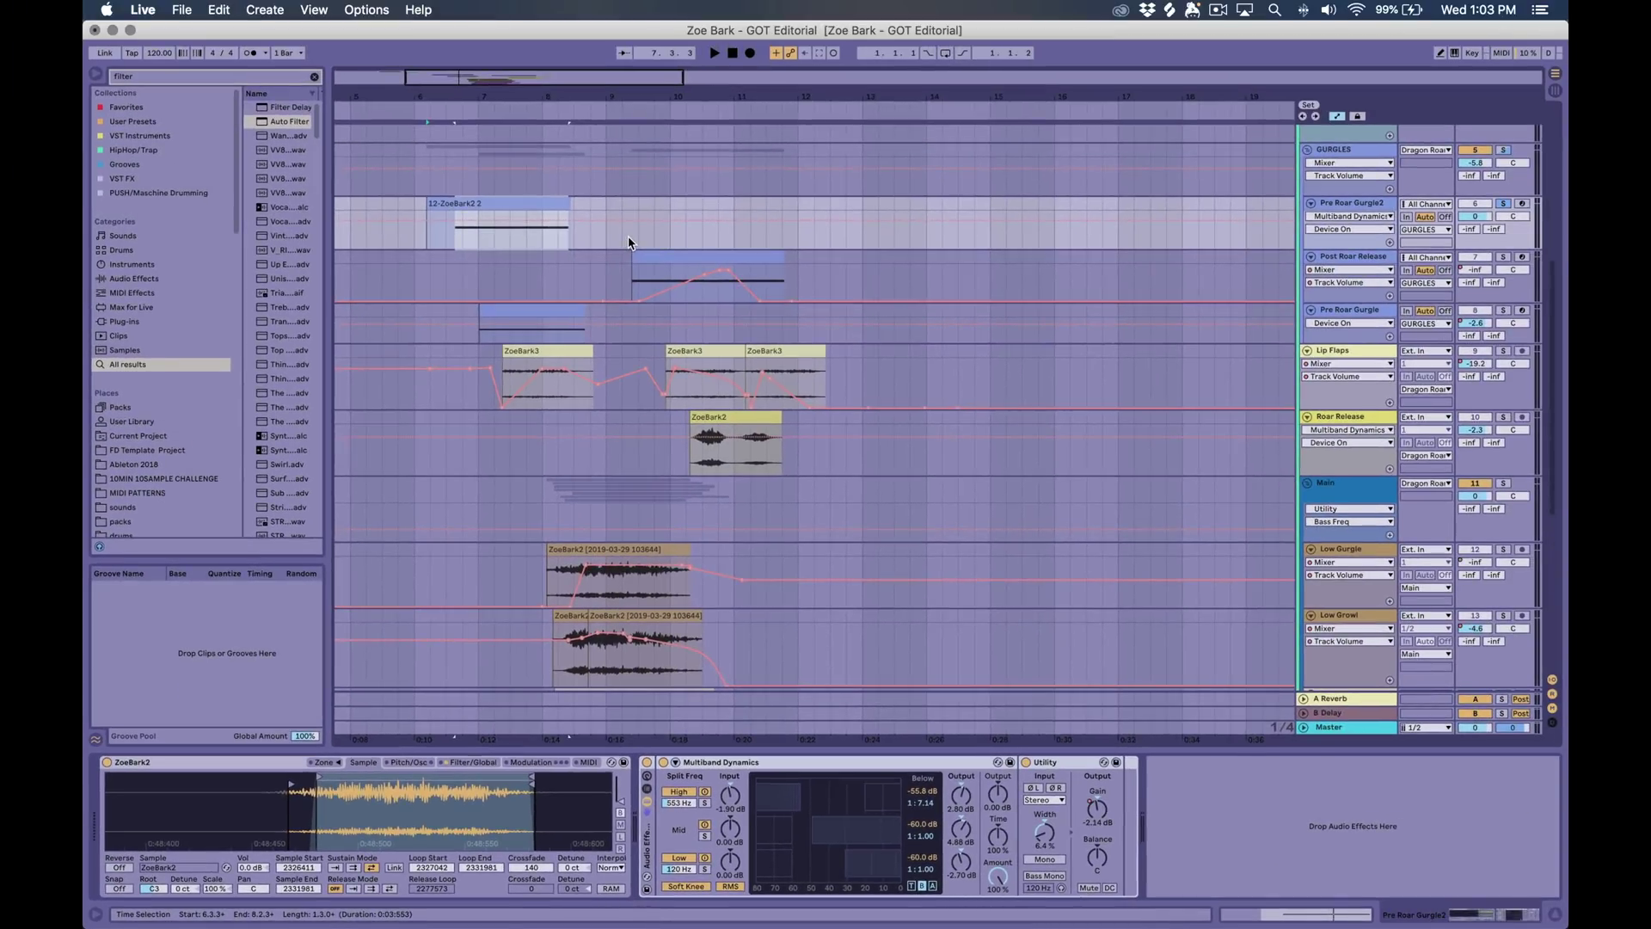
# Compare the Pre Roar Gurgle2 sound with Multiband Dynamics bypassed and switched back on
pyautogui.press('space')
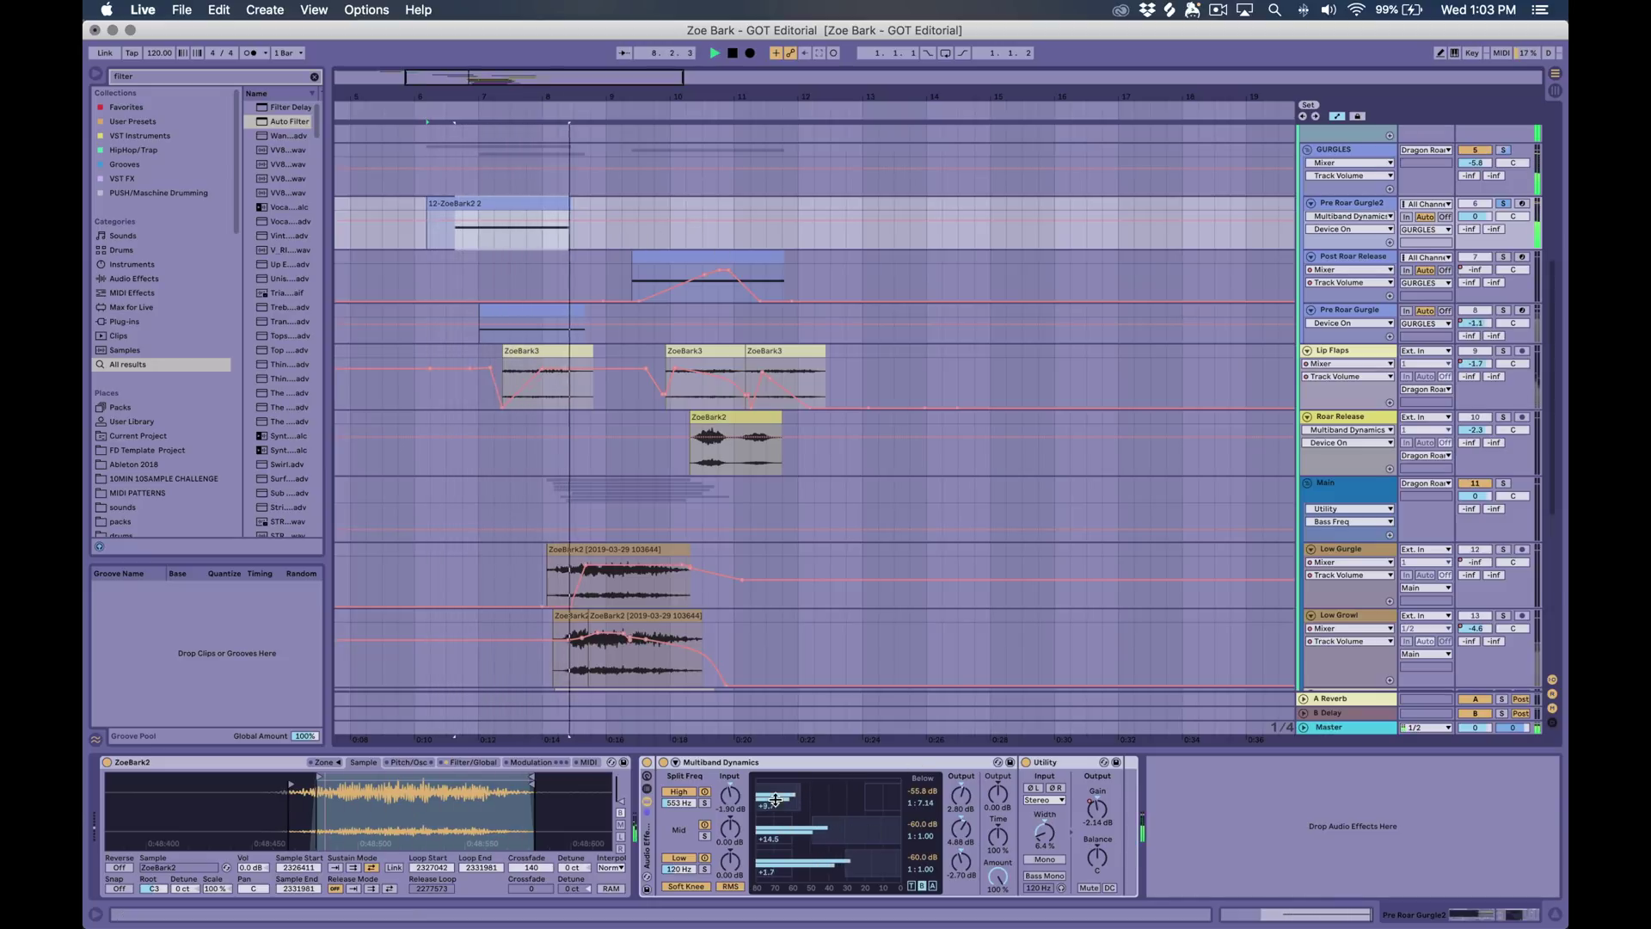
pyautogui.press('space')
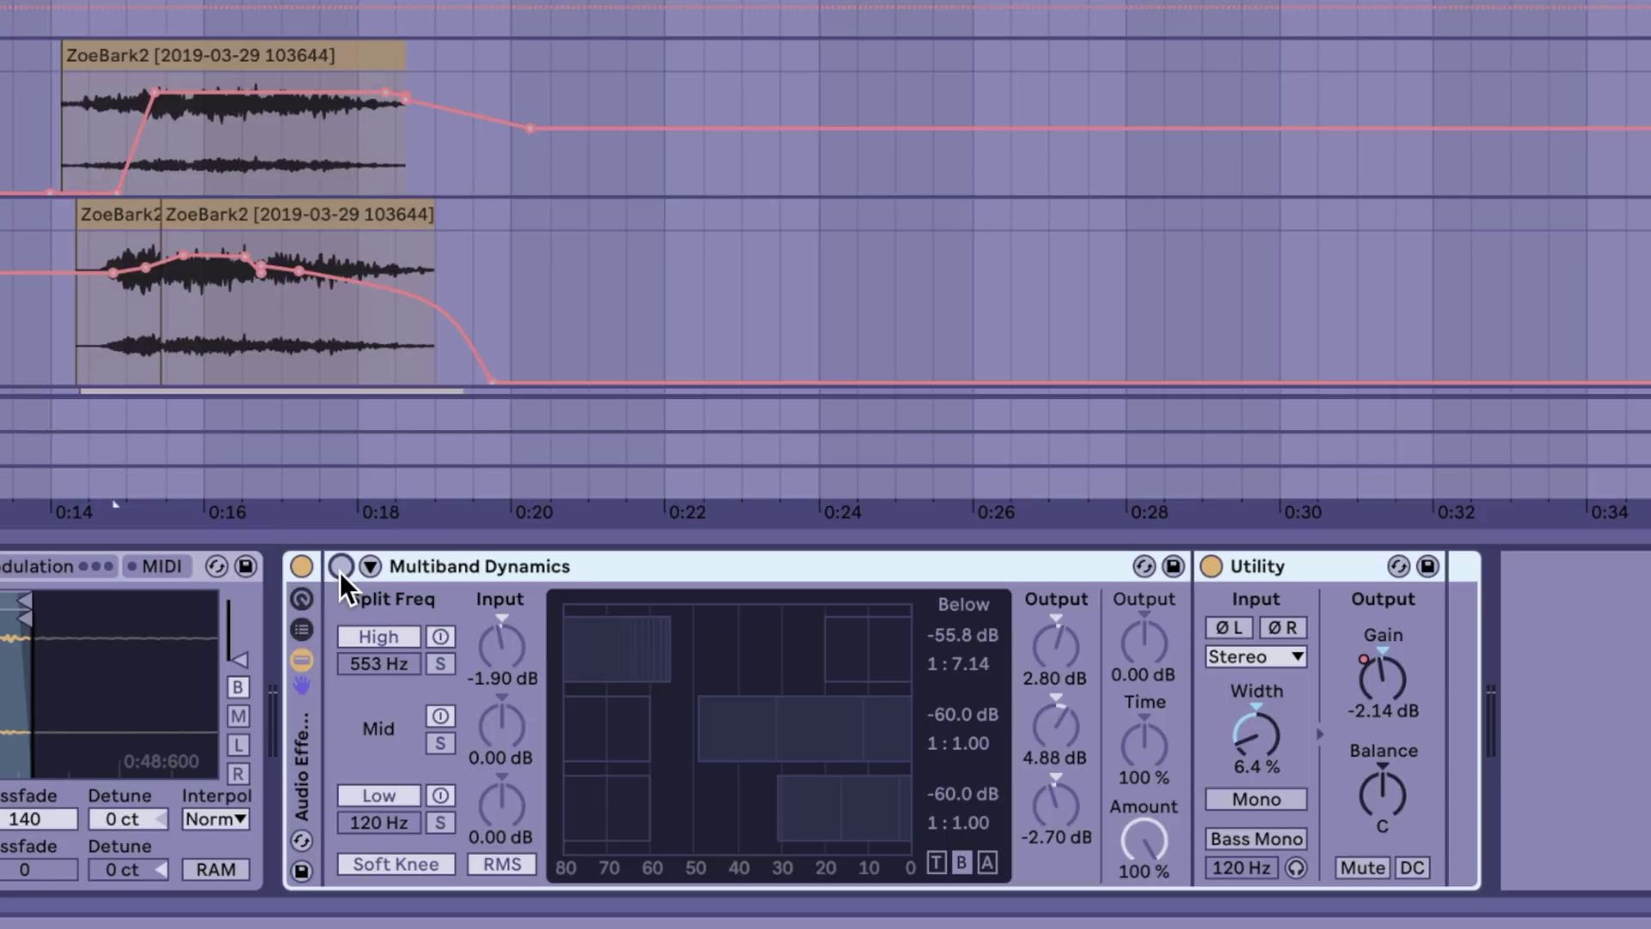
pyautogui.press('space')
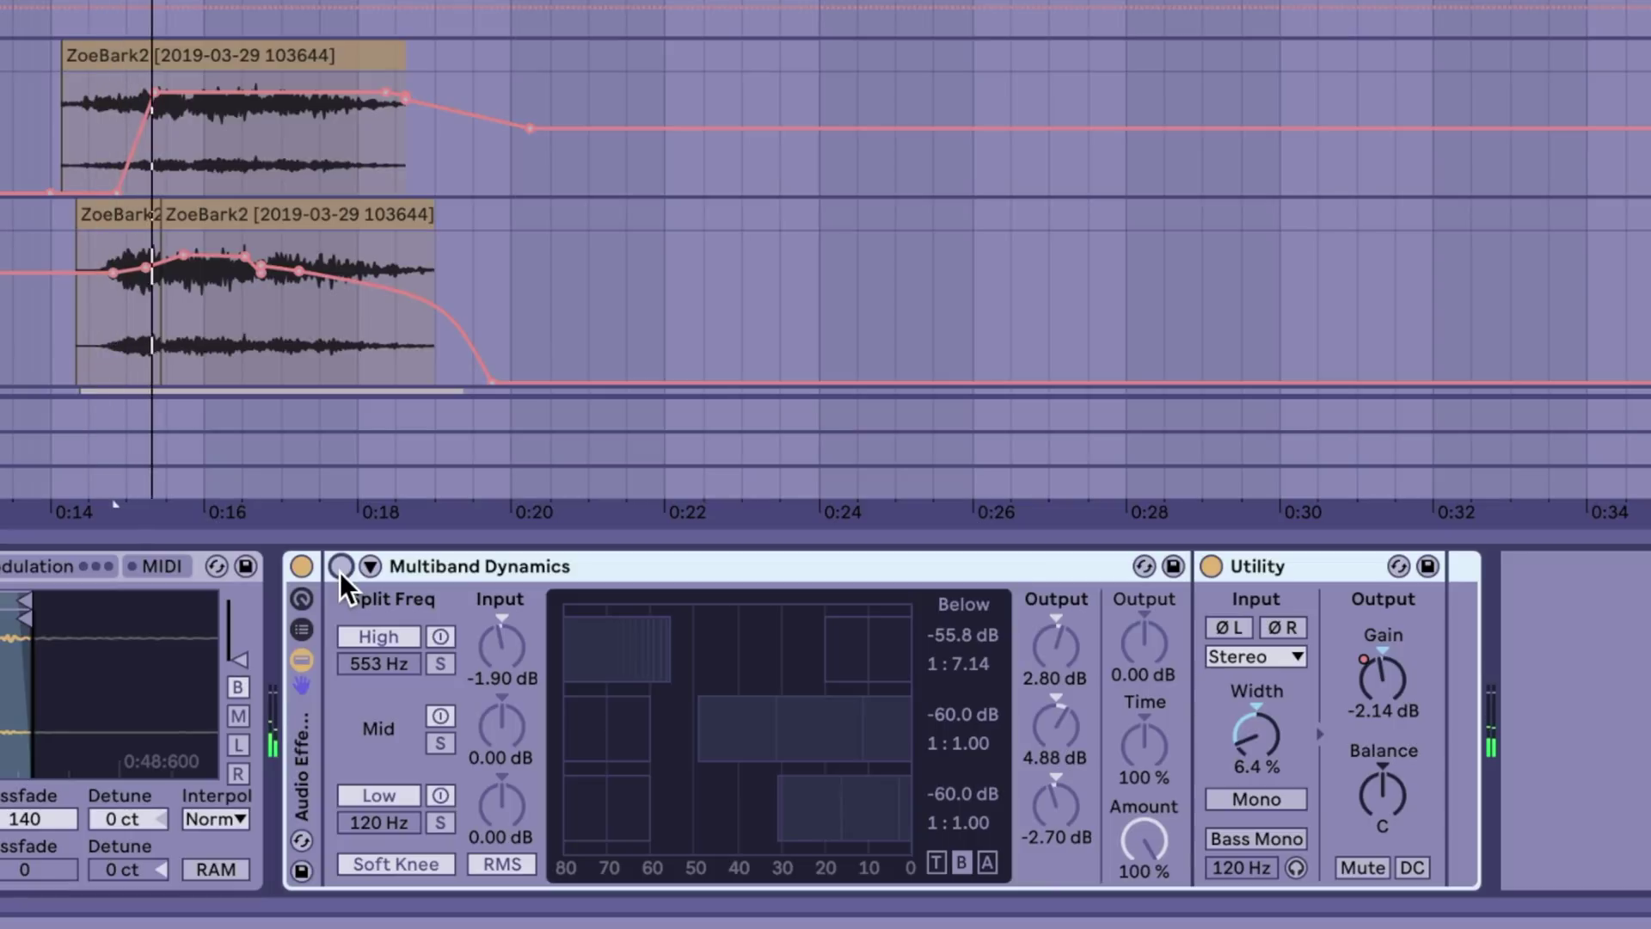
pyautogui.press('space')
pyautogui.click(341, 566)
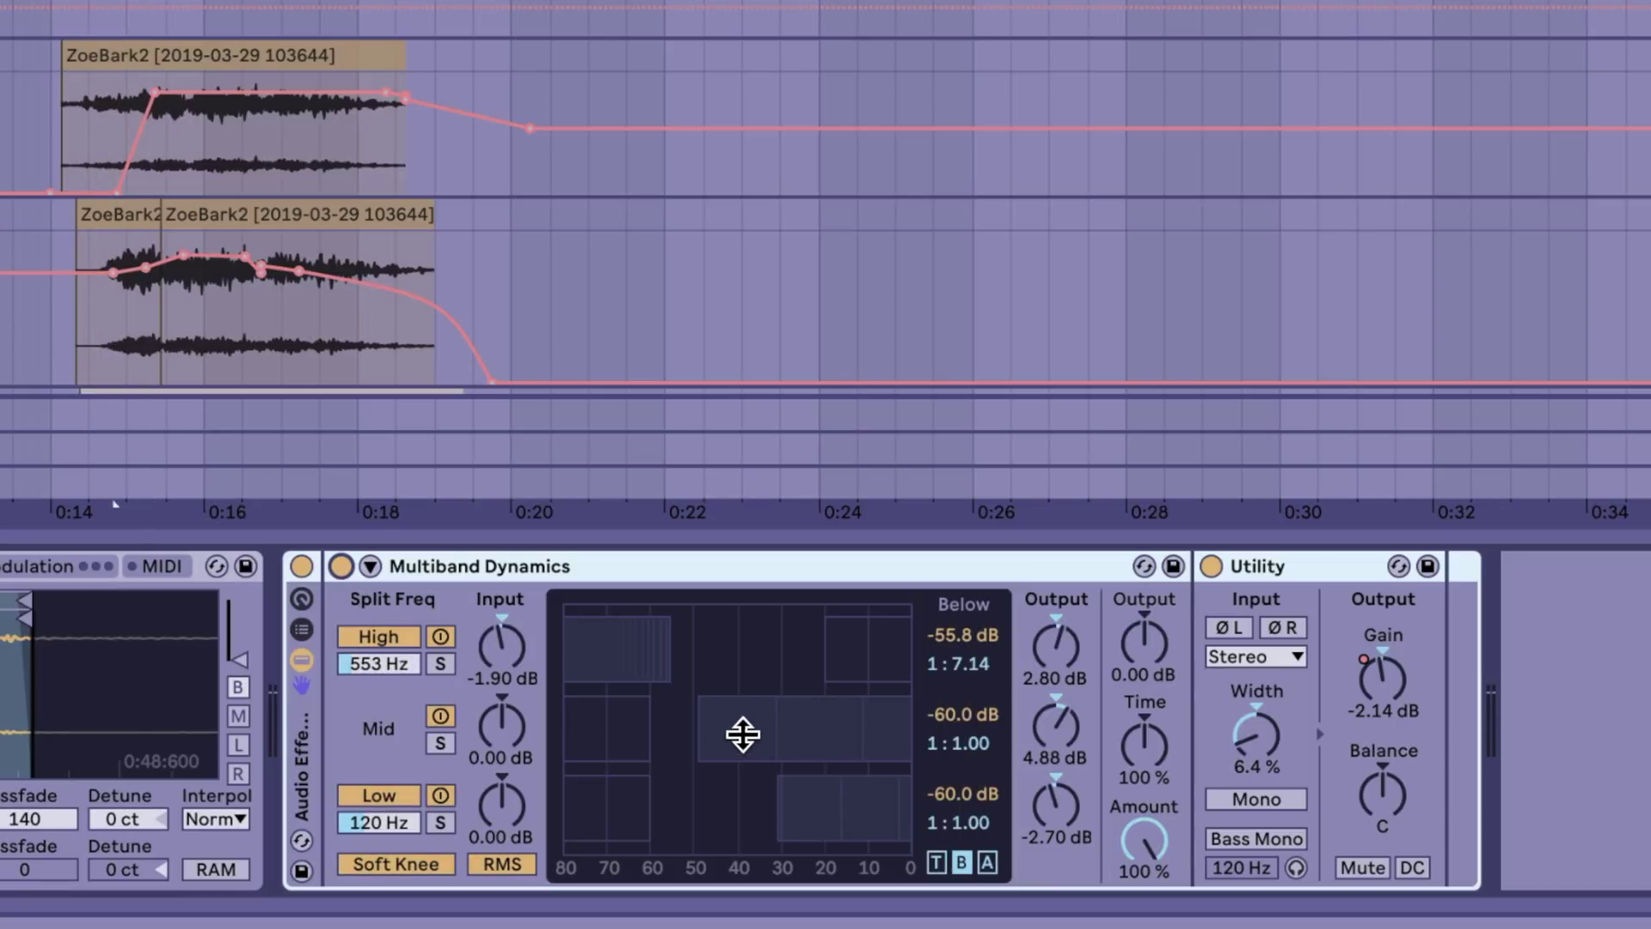
pyautogui.press('space')
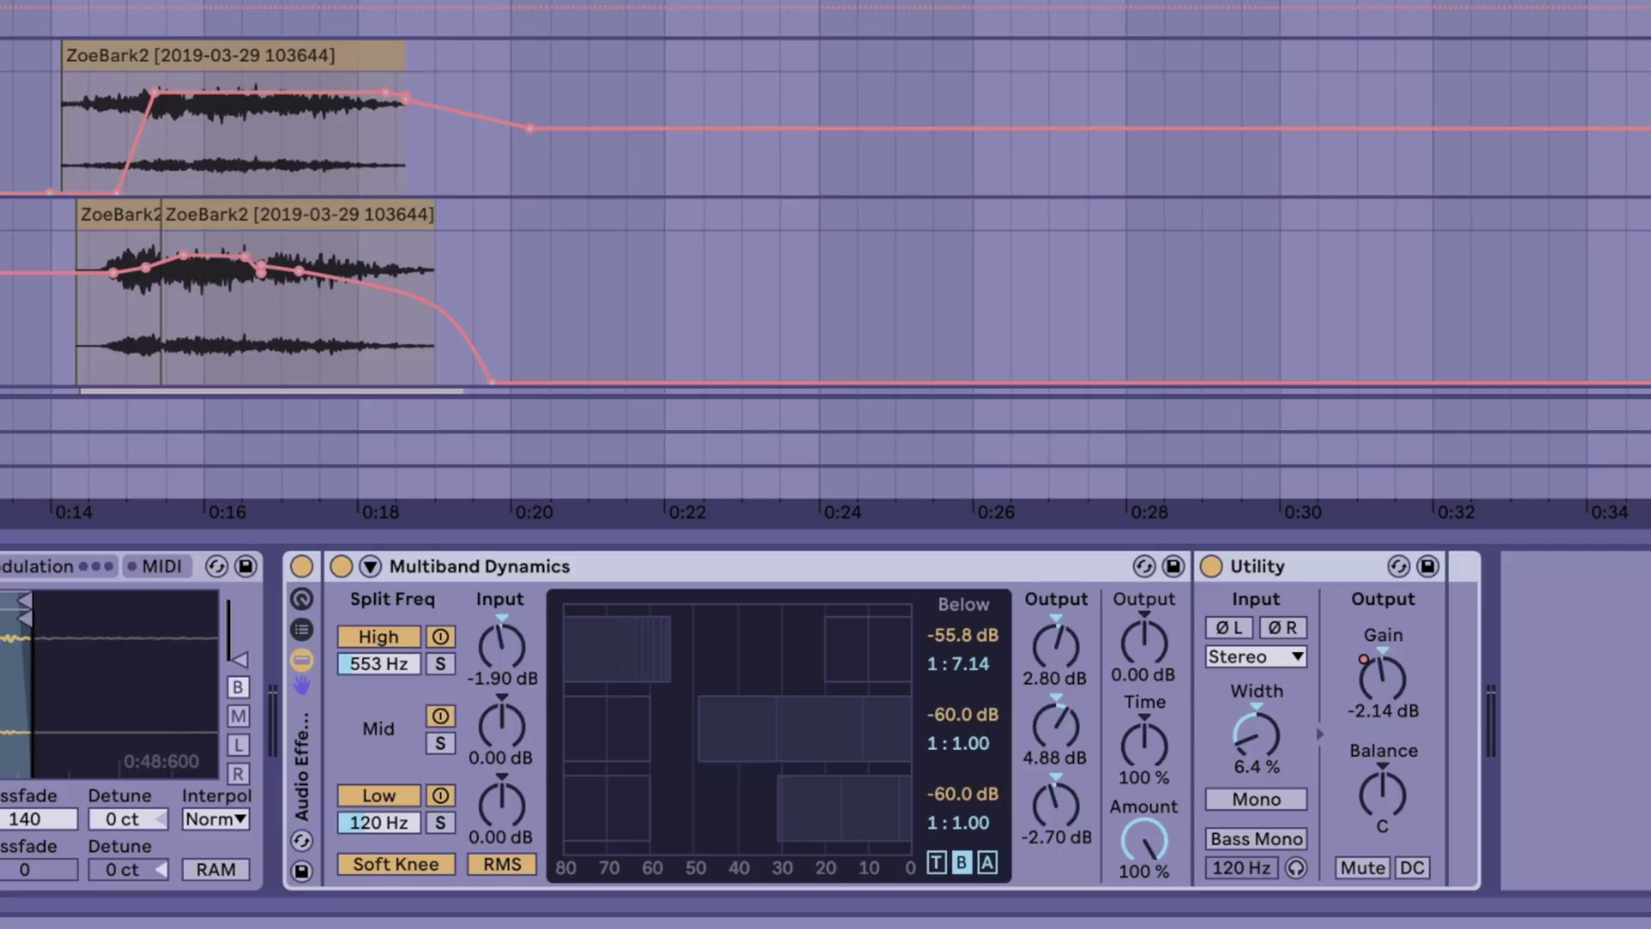
pyautogui.press('space')
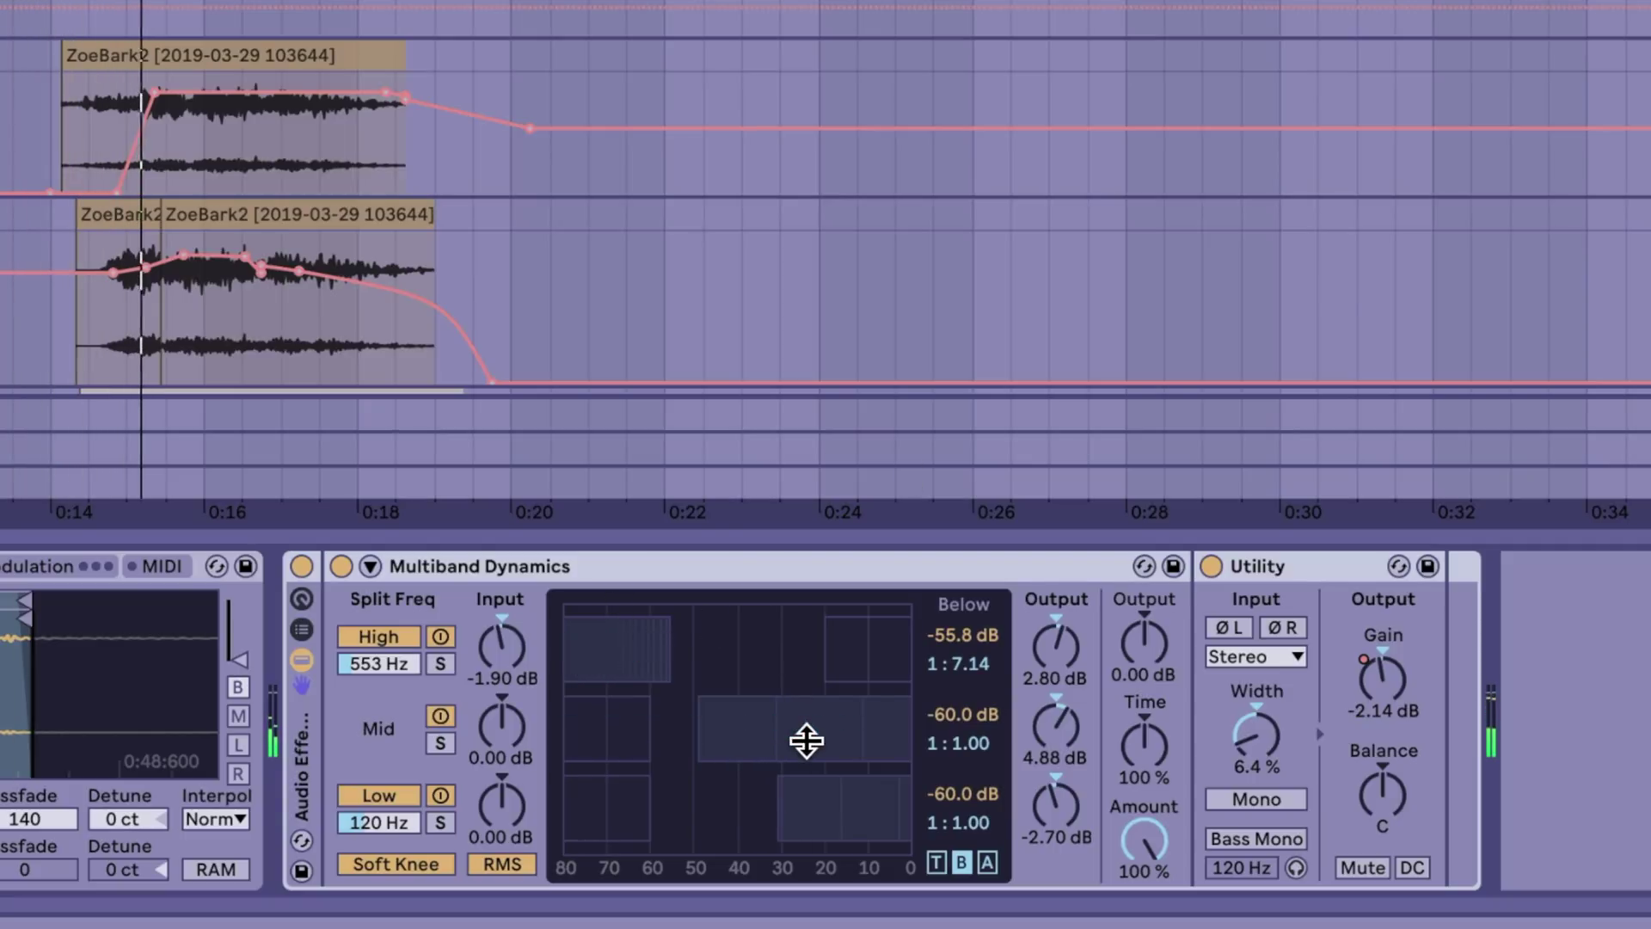
pyautogui.press('space')
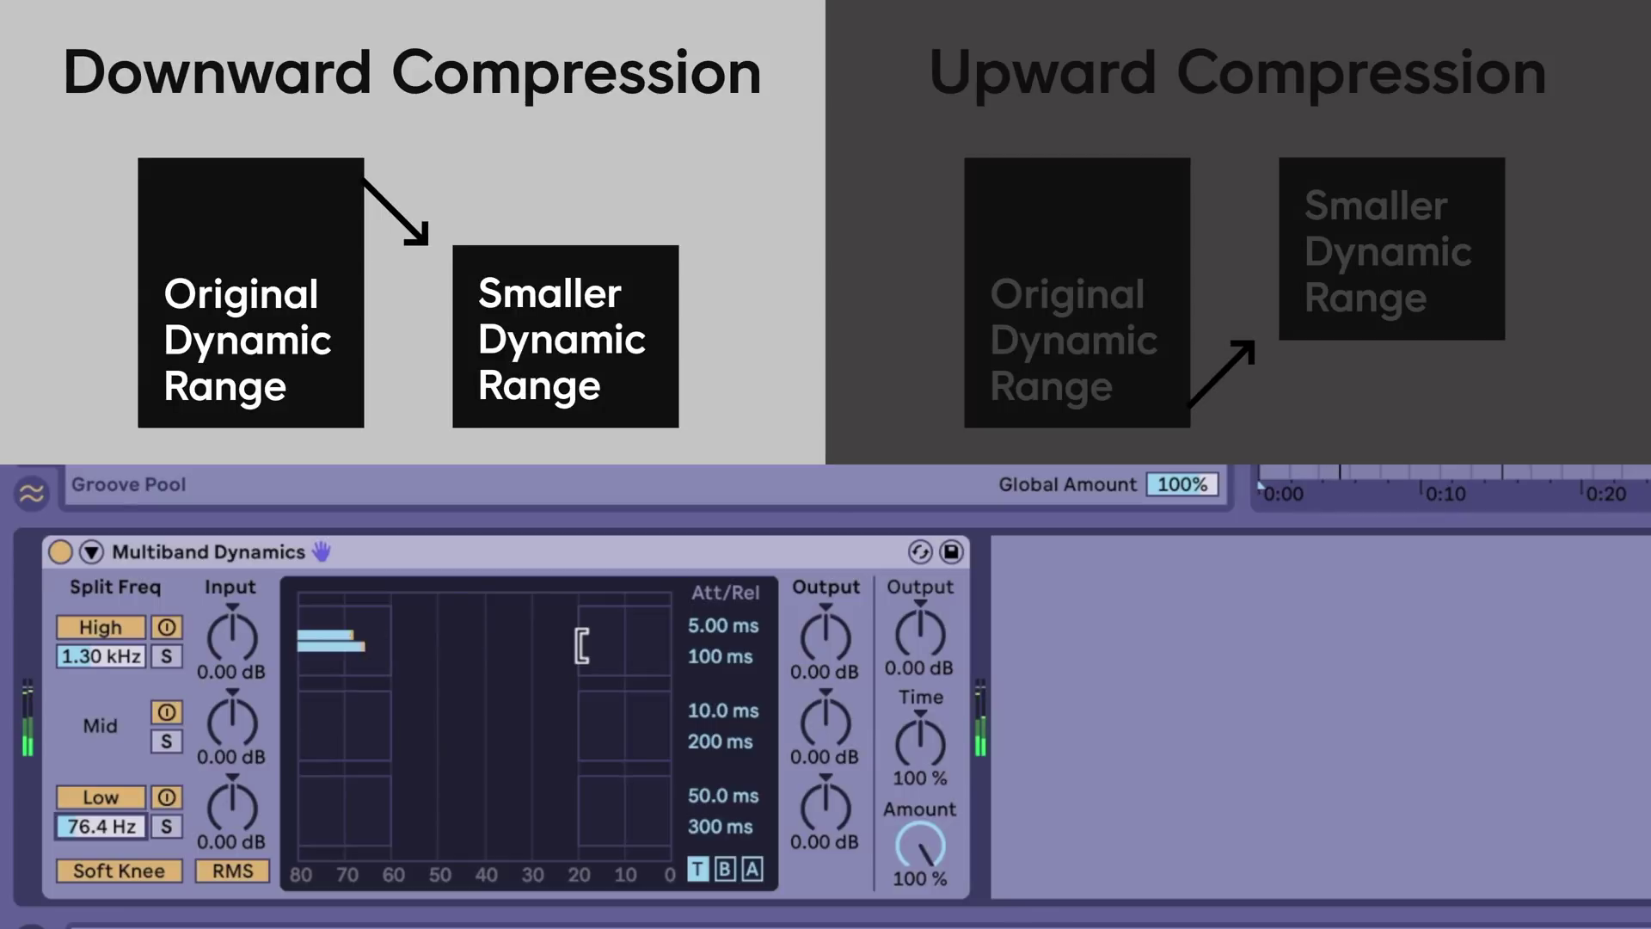
# Demonstrate compression and expansion on Multiband Dynamics' high band by moving its Above threshold to about -50 dB and adjusting its Below threshold
pyautogui.moveTo(582, 645); pyautogui.dragTo(438, 645)
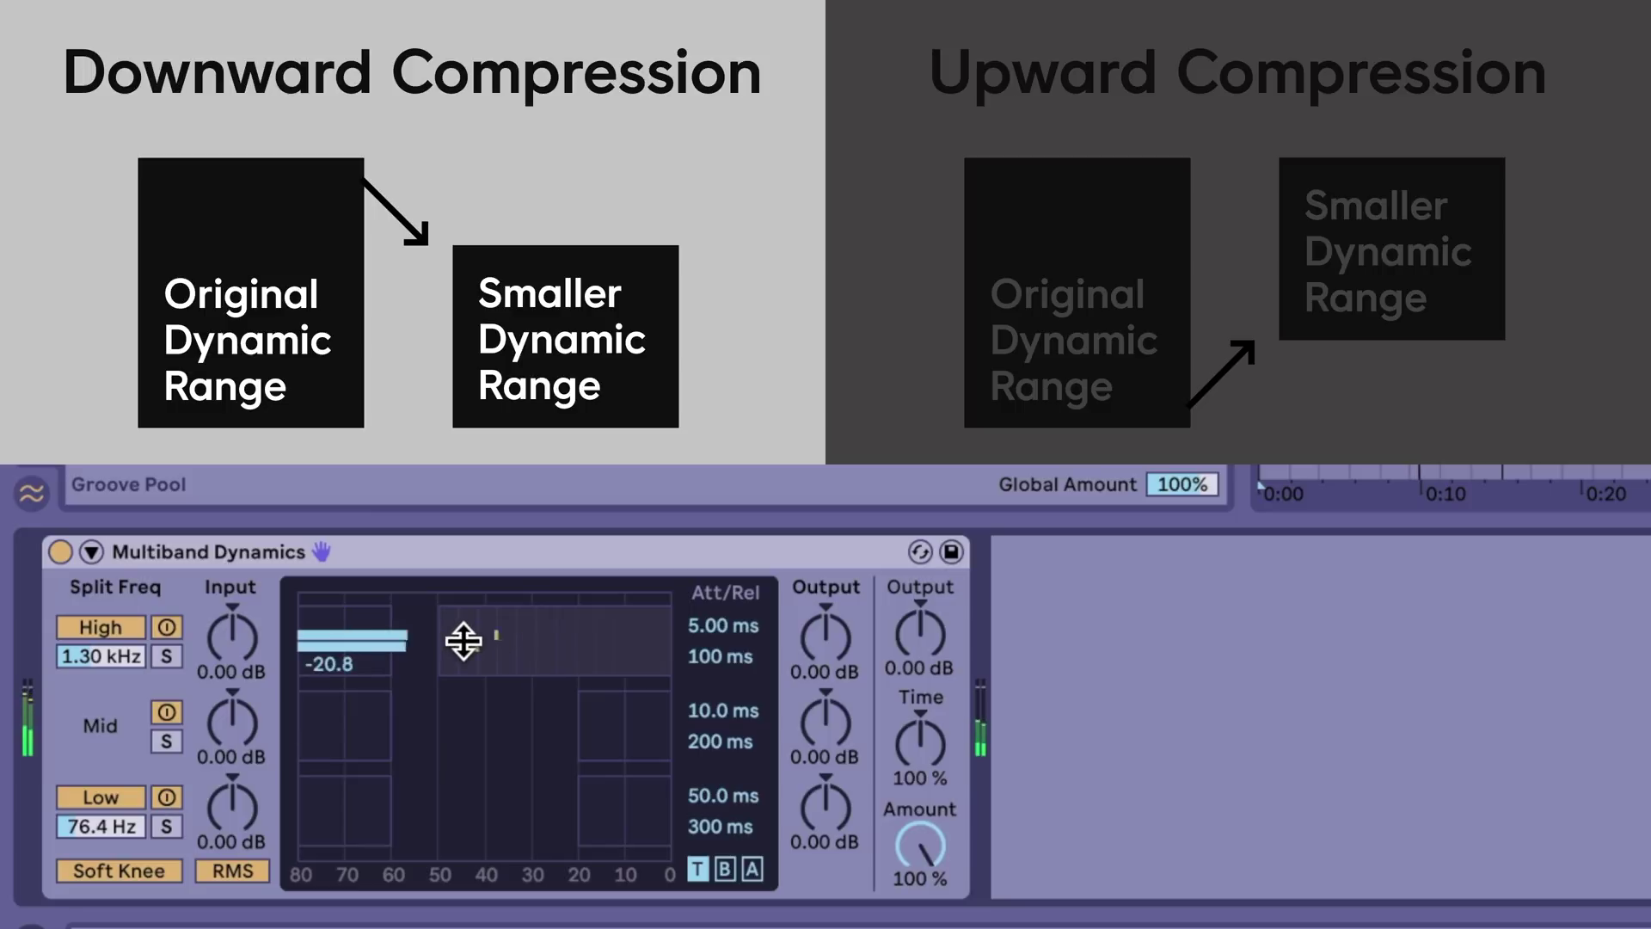
pyautogui.moveTo(446, 632); pyautogui.dragTo(568, 633)
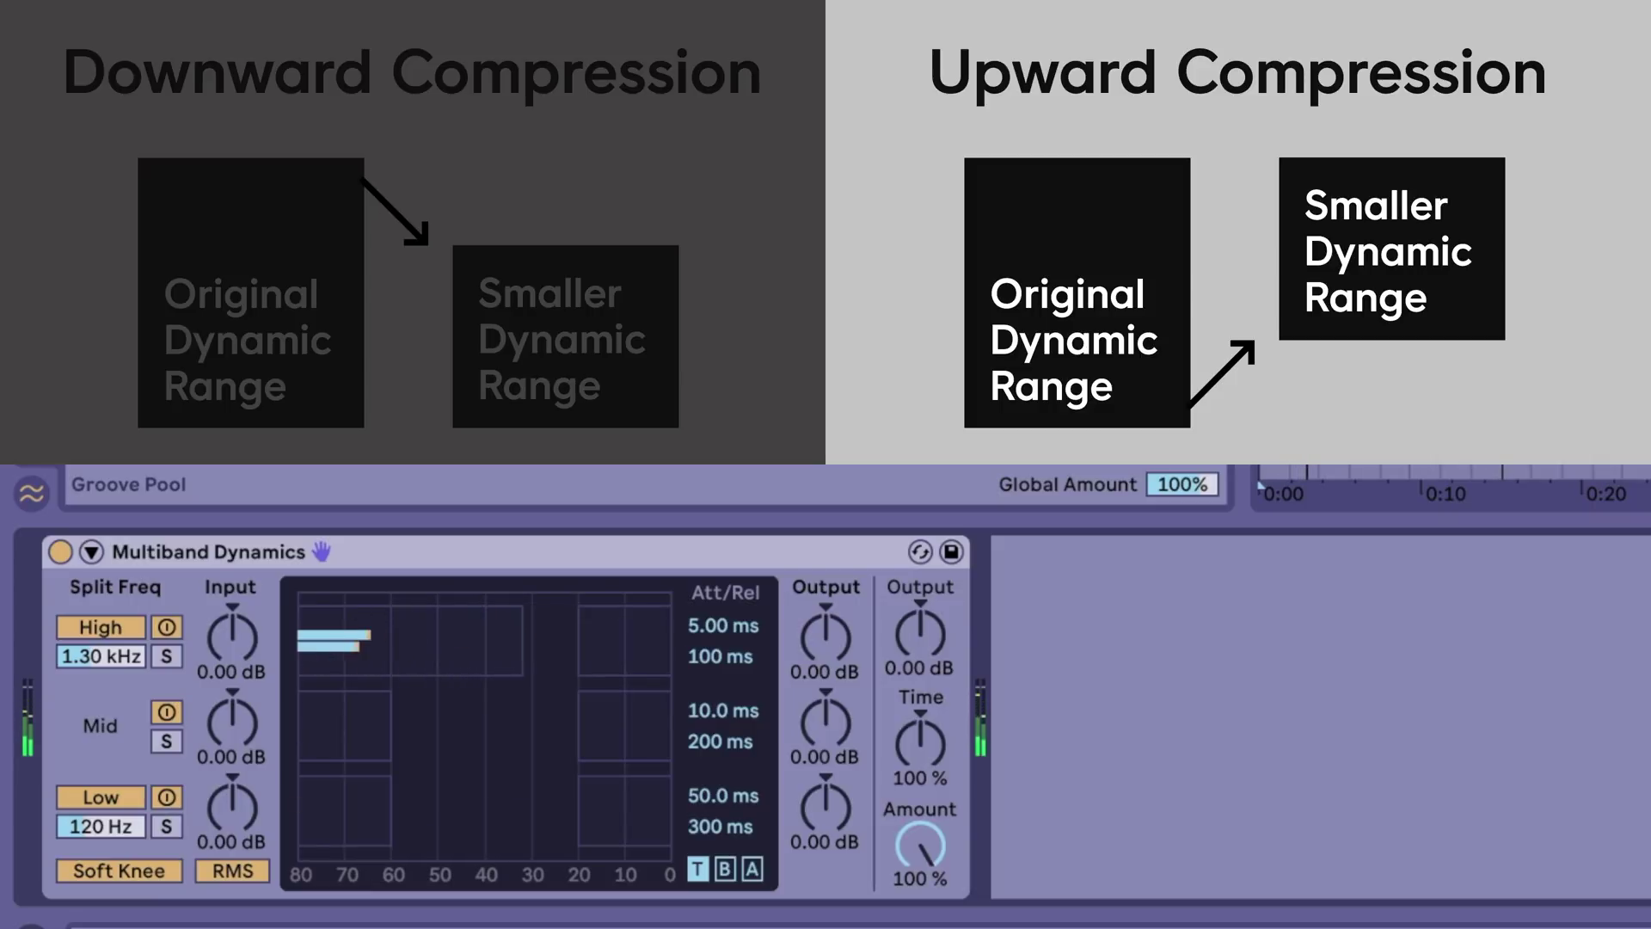
pyautogui.moveTo(287, 667); pyautogui.dragTo(581, 663)
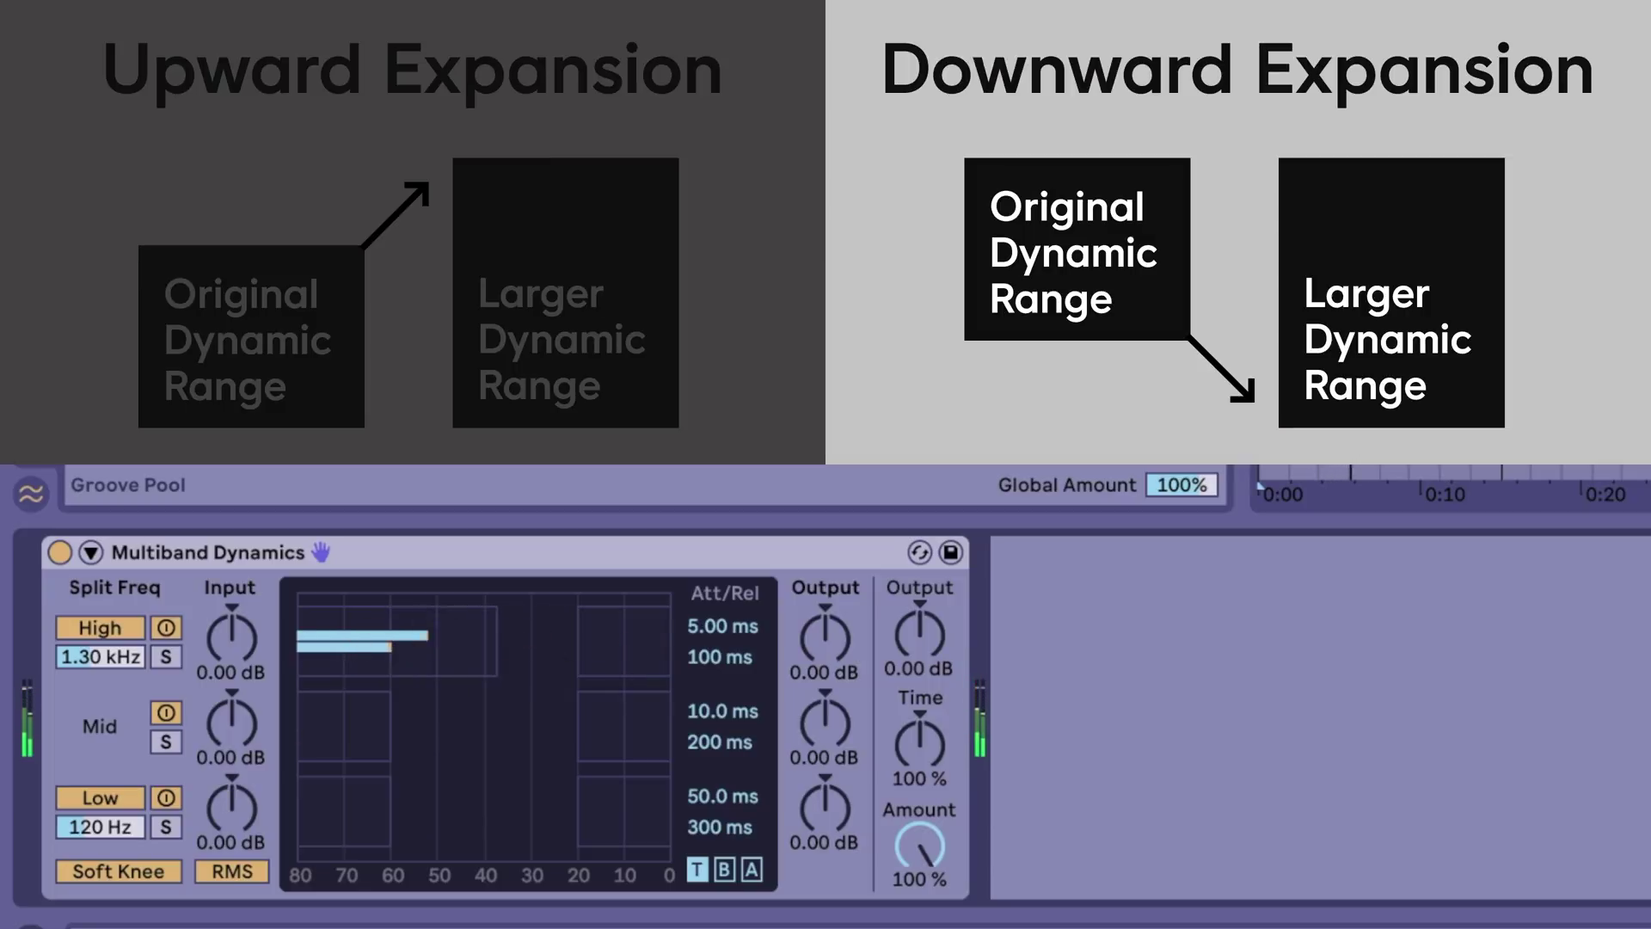
pyautogui.moveTo(383, 642); pyautogui.dragTo(408, 641)
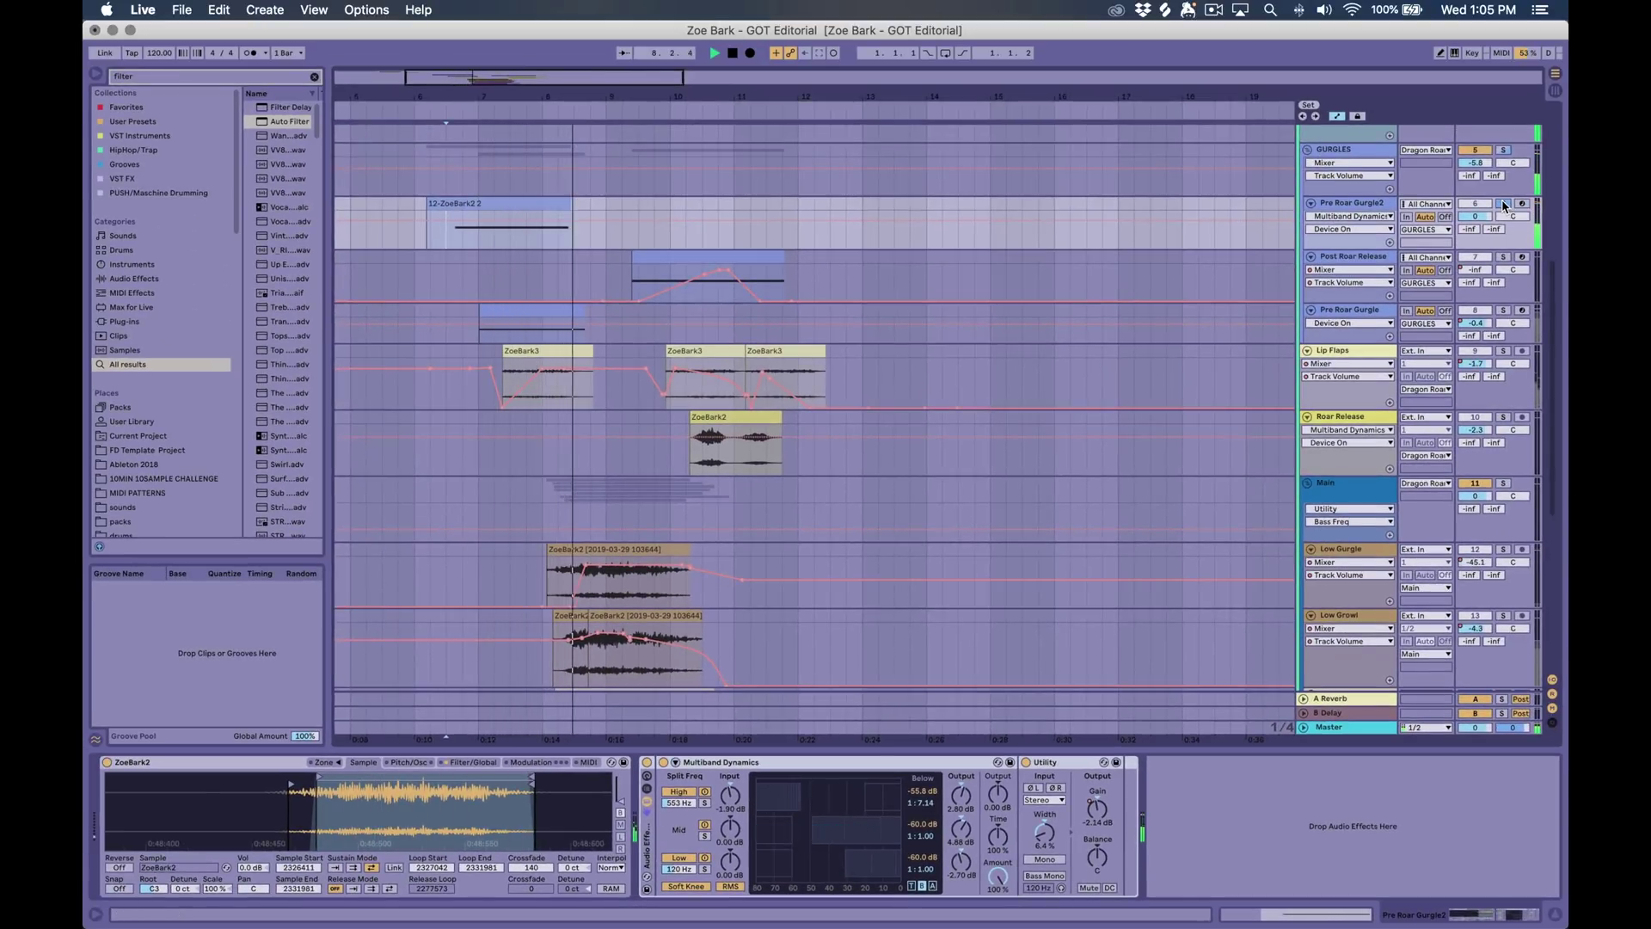
# Solo the Pre Roar Gurgle track and audition it from bar 7
pyautogui.press('space')
pyautogui.click(483, 335)
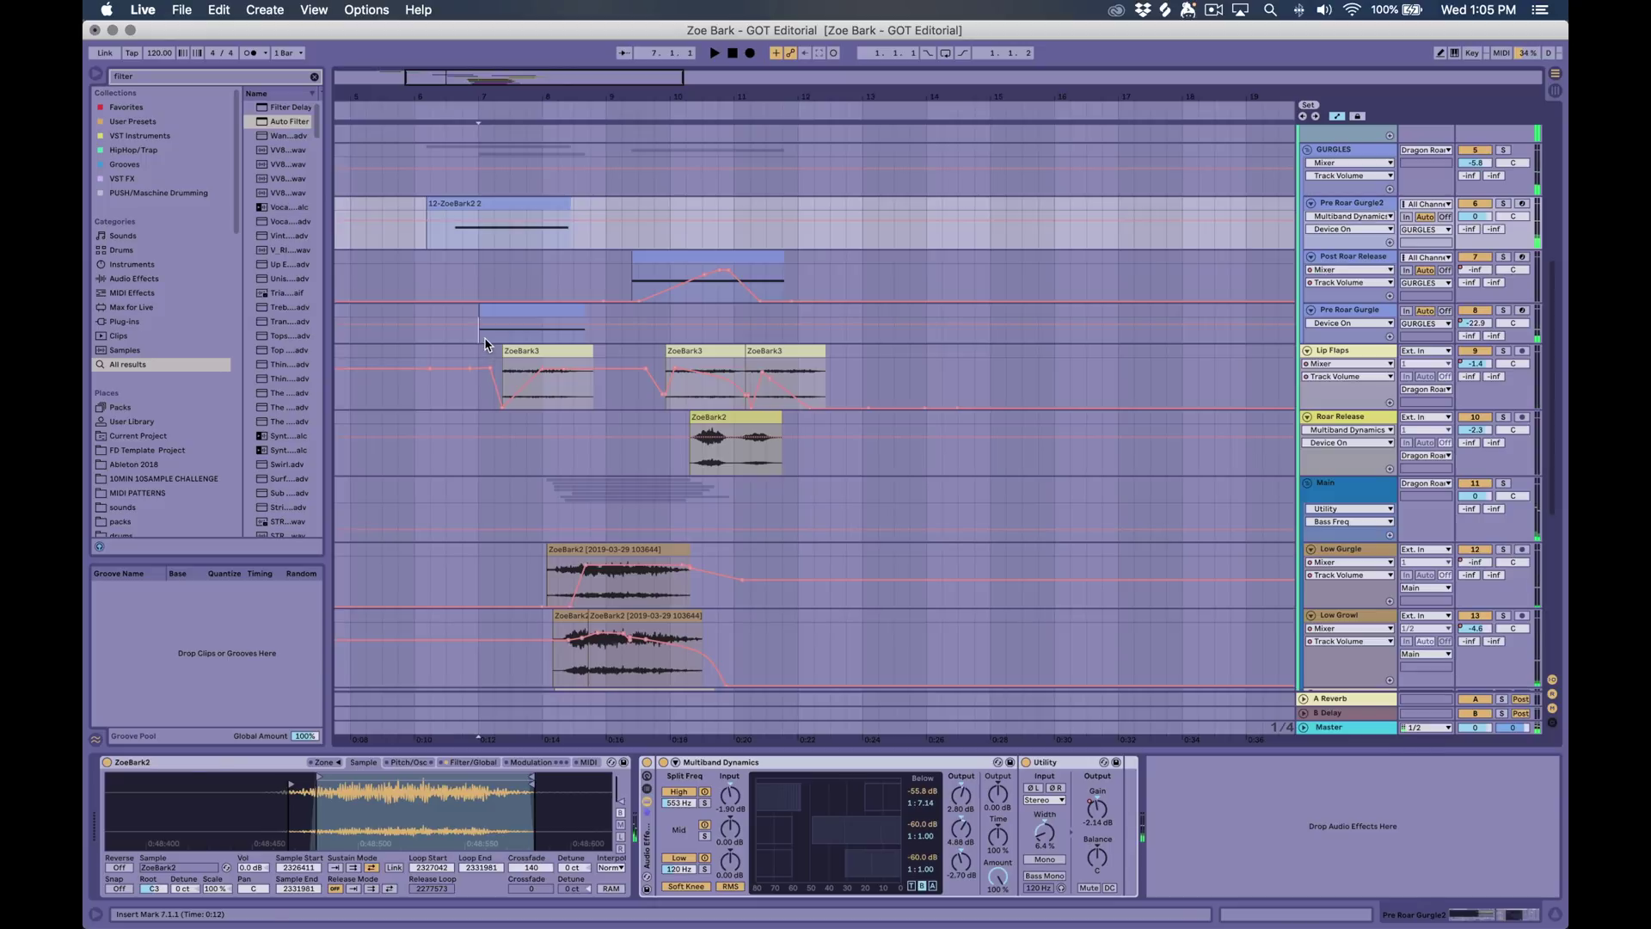
pyautogui.click(486, 344)
pyautogui.click(1368, 316)
pyautogui.press('space')
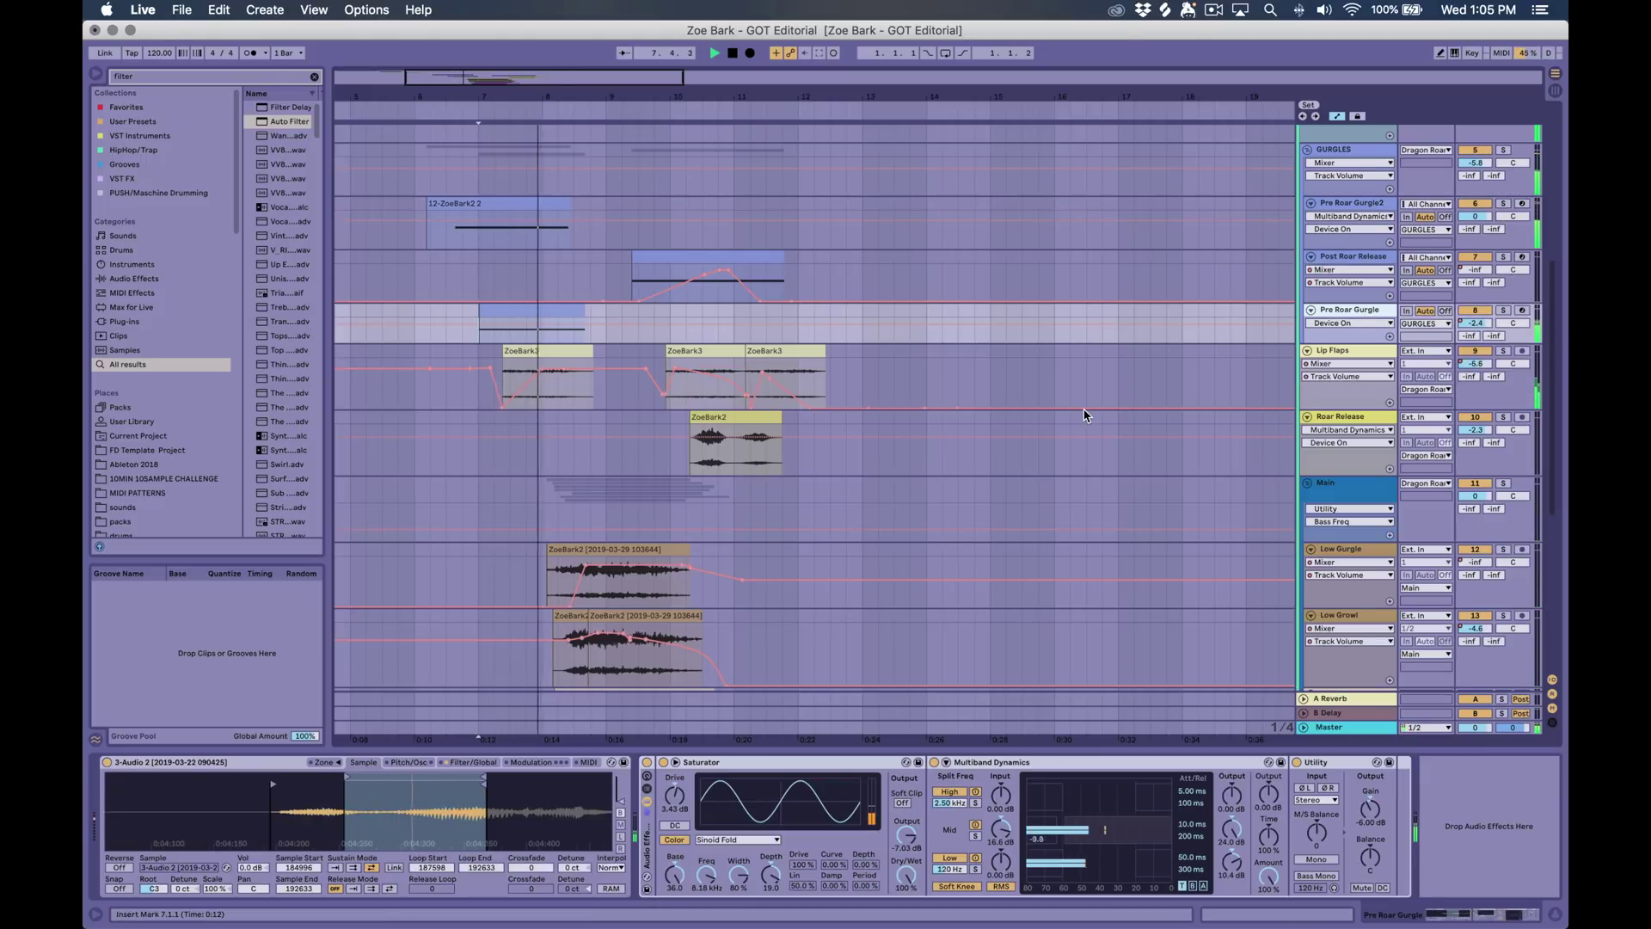
pyautogui.press('space')
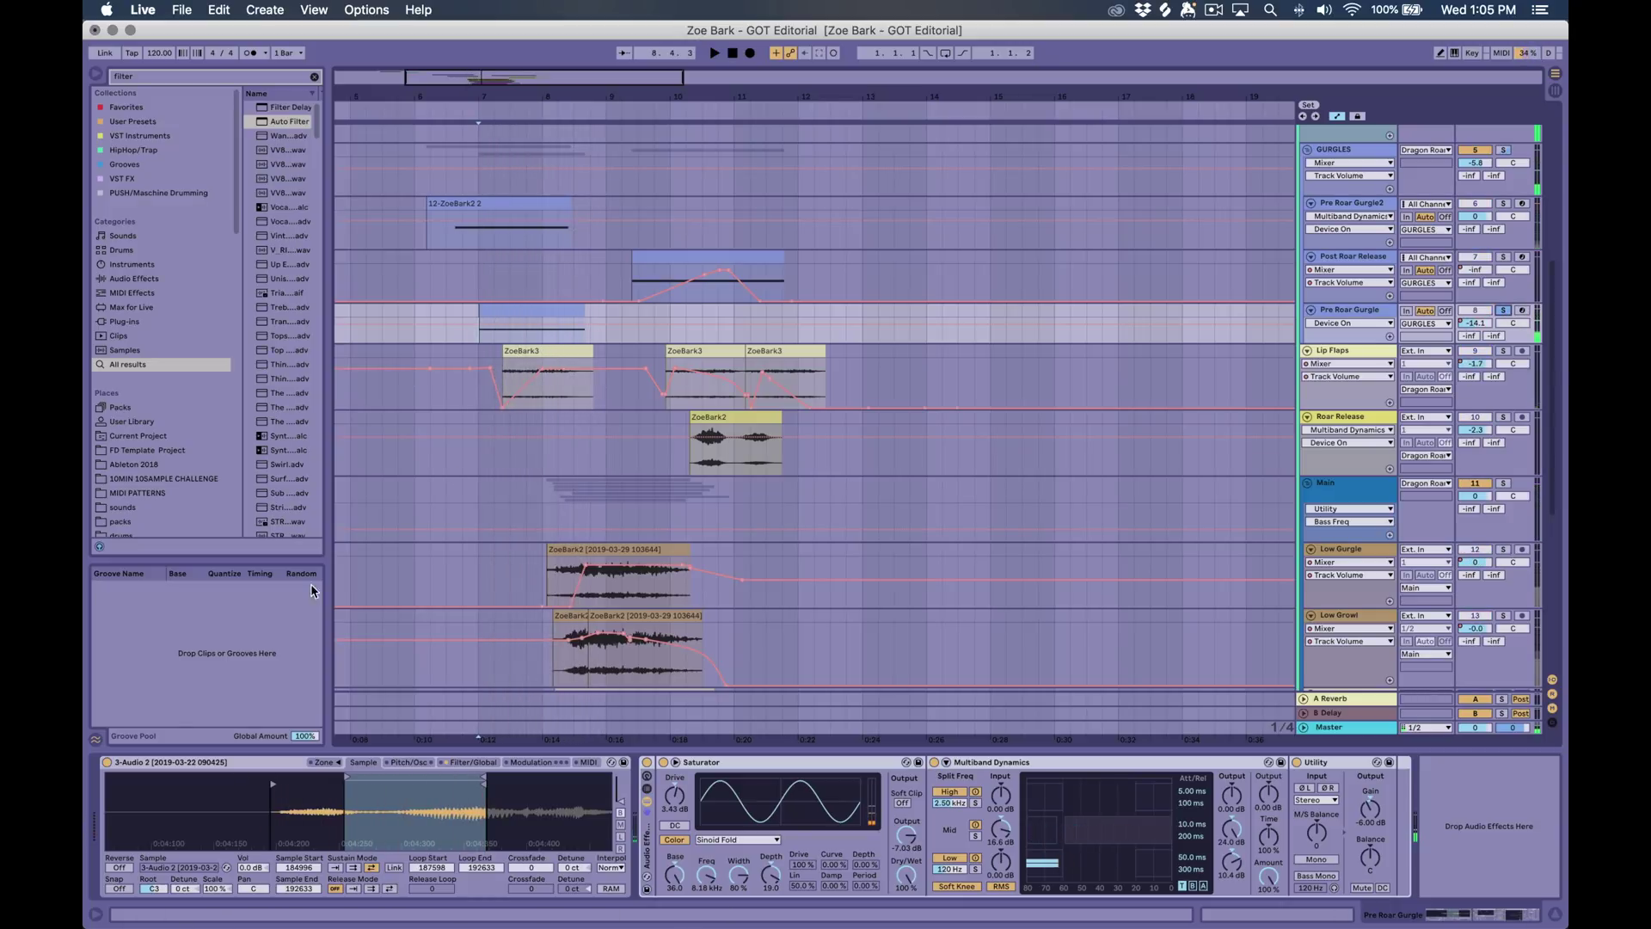
# Go to the source bark in the 3-Audio 2 clip on the Alpha Bark track
pyautogui.scroll(5, 523, 430)
pyautogui.hscroll(-3, 523, 430)
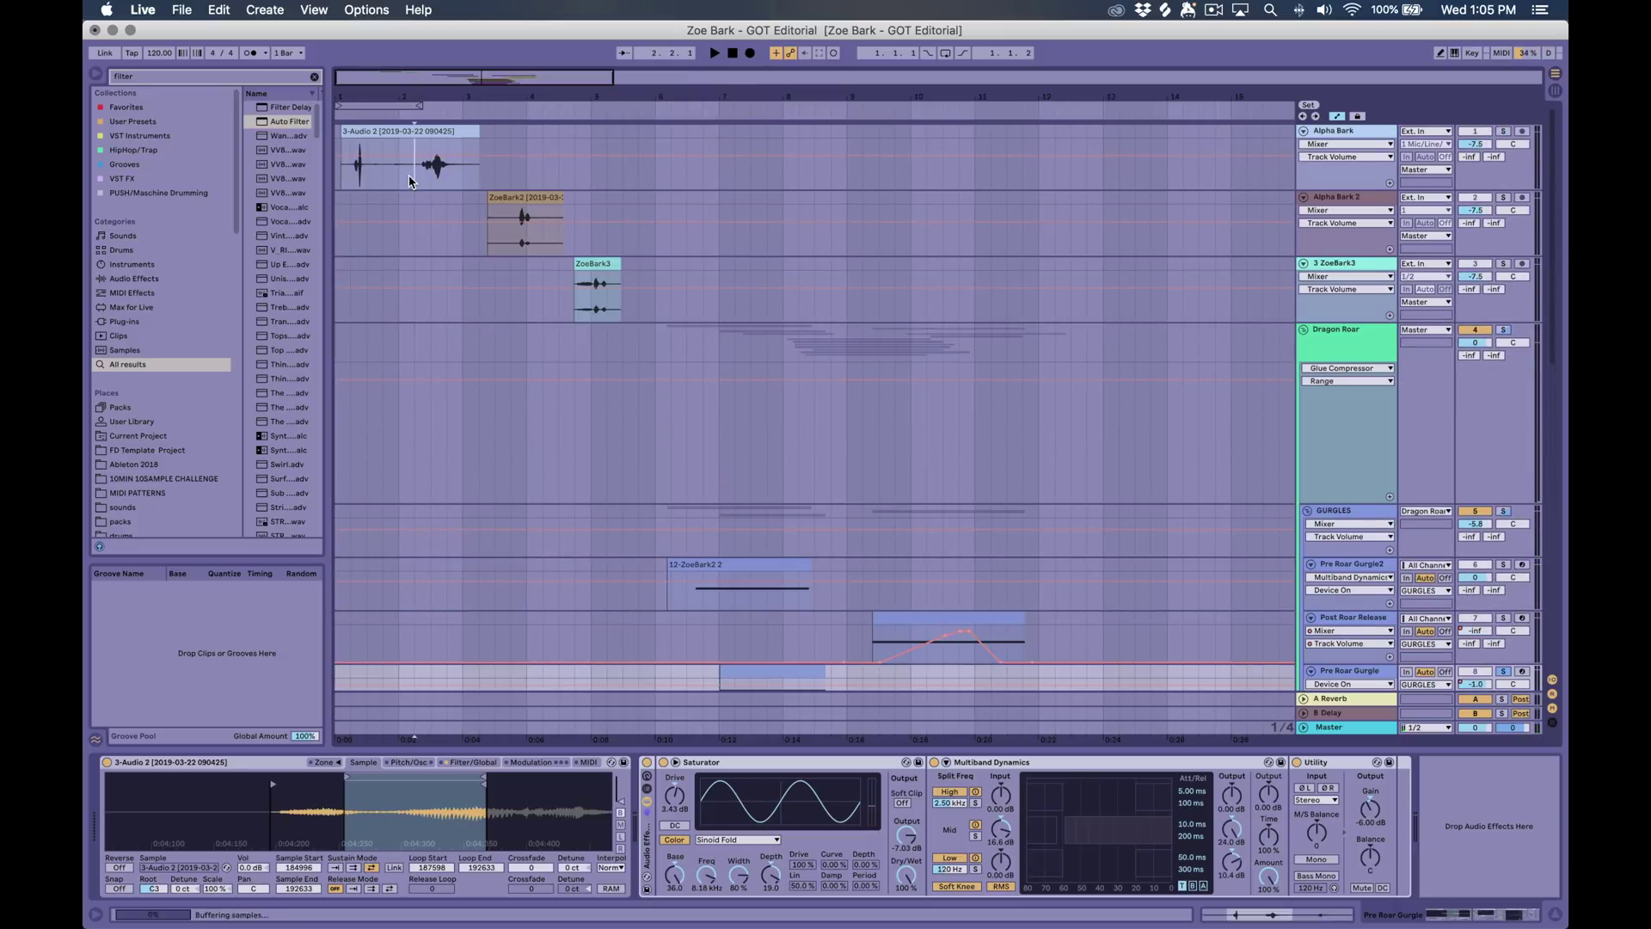
pyautogui.click(425, 181)
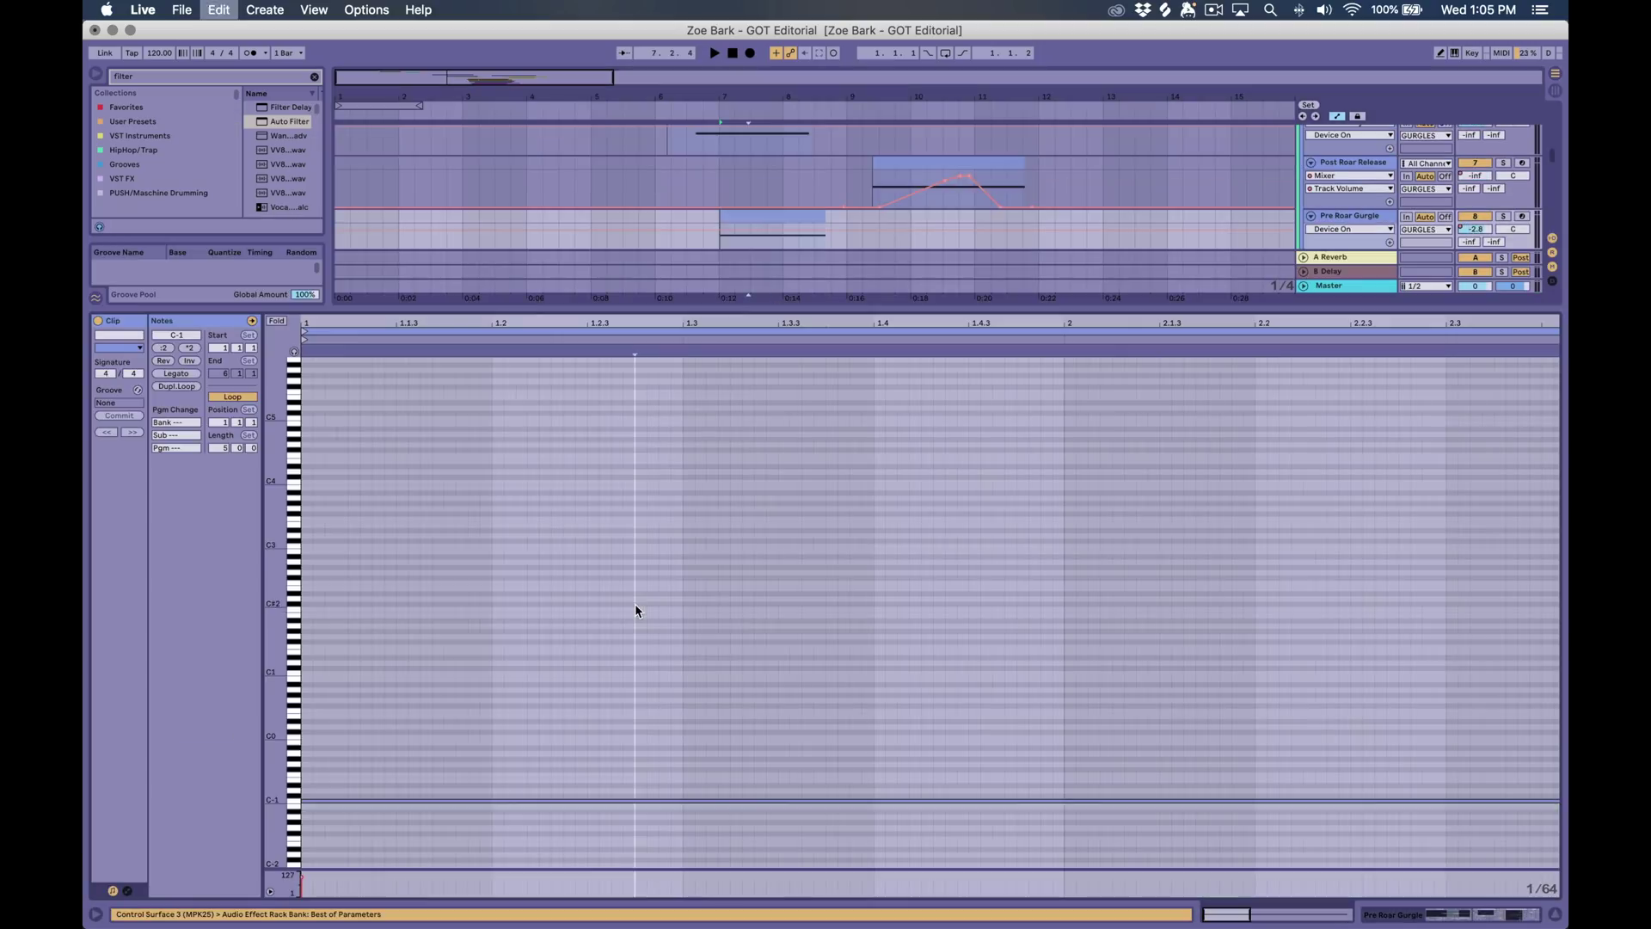
# Transpose the Pre Roar Gurgle clip's note up to C2 and play it with the track's device chain shown
pyautogui.hotkey('shift', 'Up')
pyautogui.hotkey('shift', 'Up')
pyautogui.hotkey('shift', 'Up')
pyautogui.hotkey('shift', 'Up')
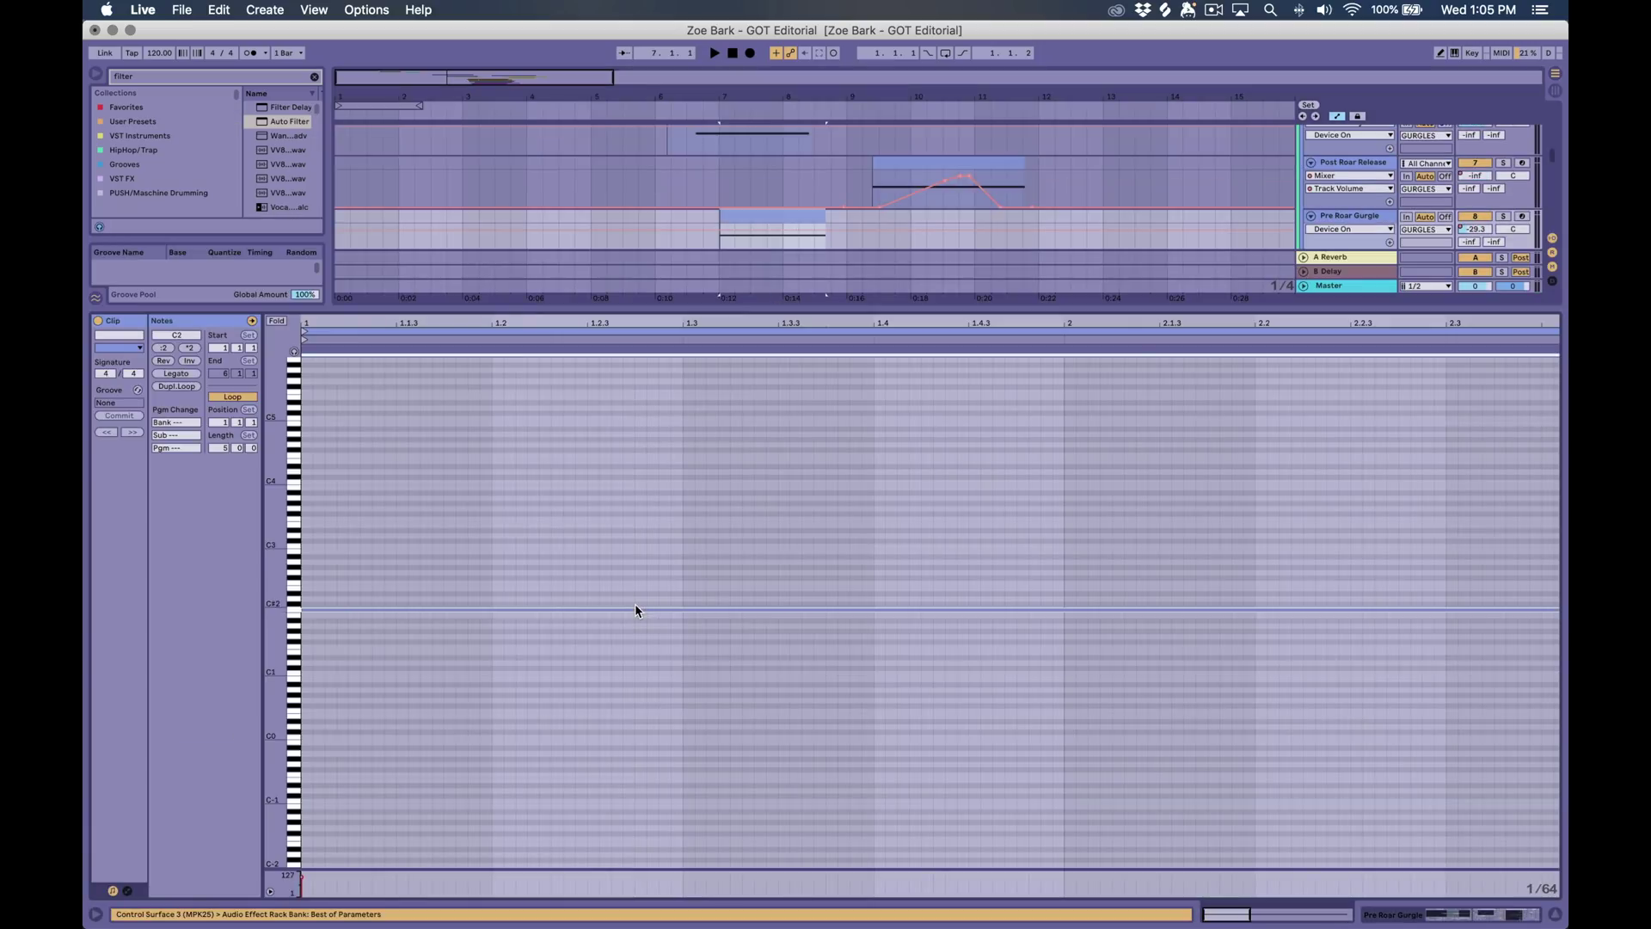
pyautogui.press('space')
pyautogui.hotkey('shift', 'Tab')
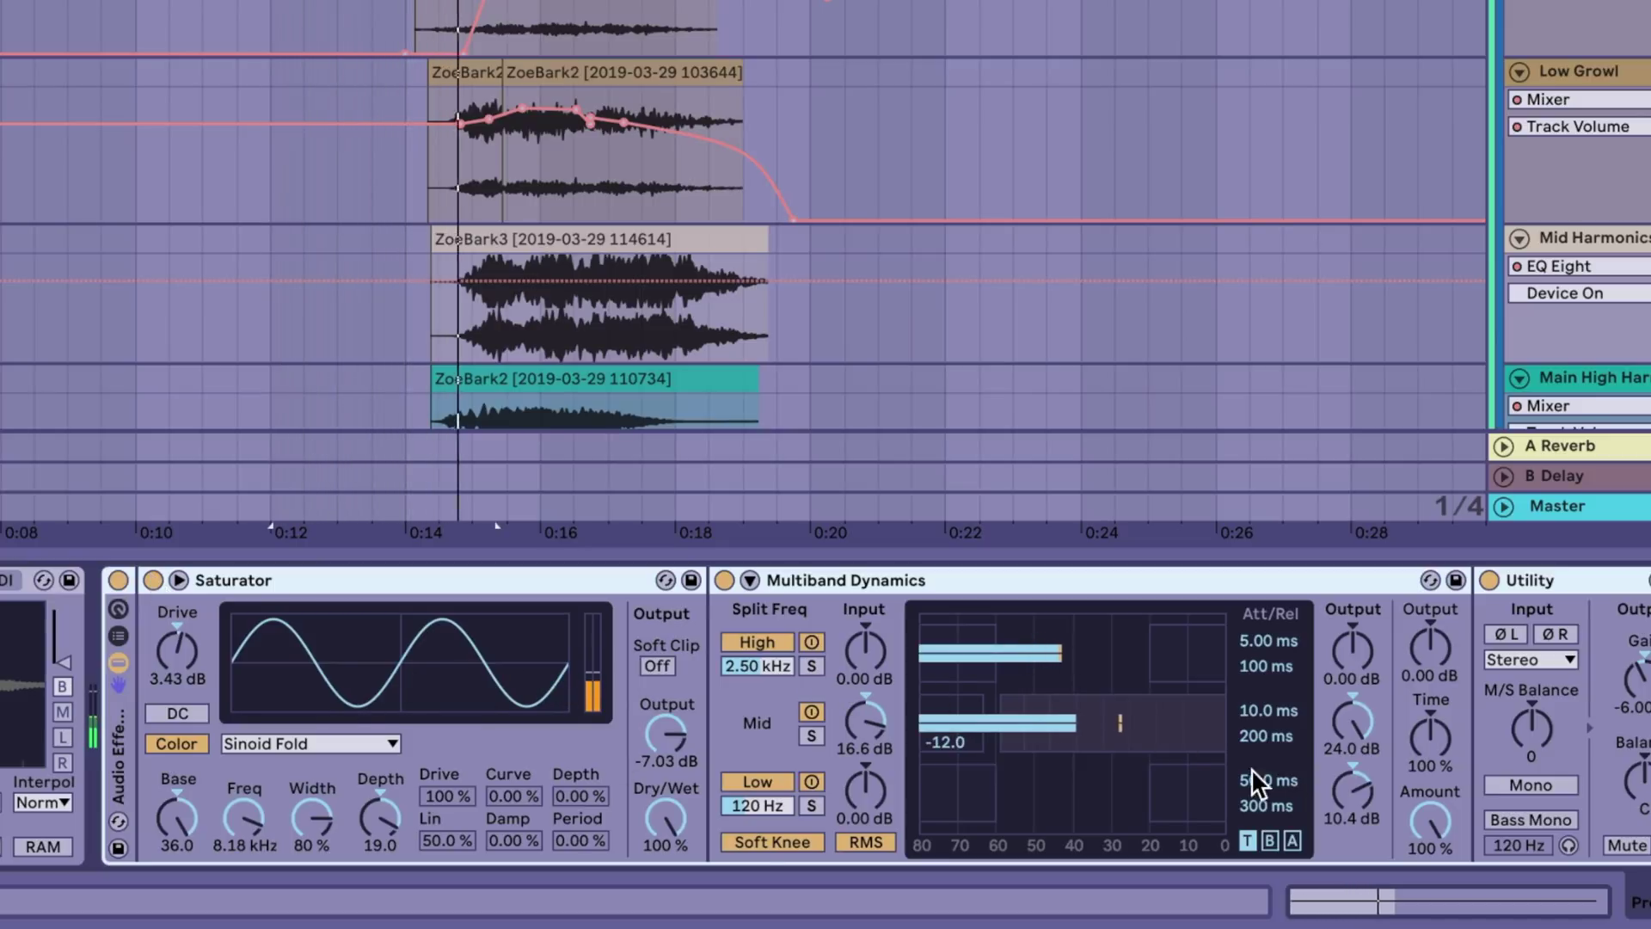
# Audition the Pre Roar Gurgle sound through its Saturator and Multiband Dynamics devices
pyautogui.press('space')
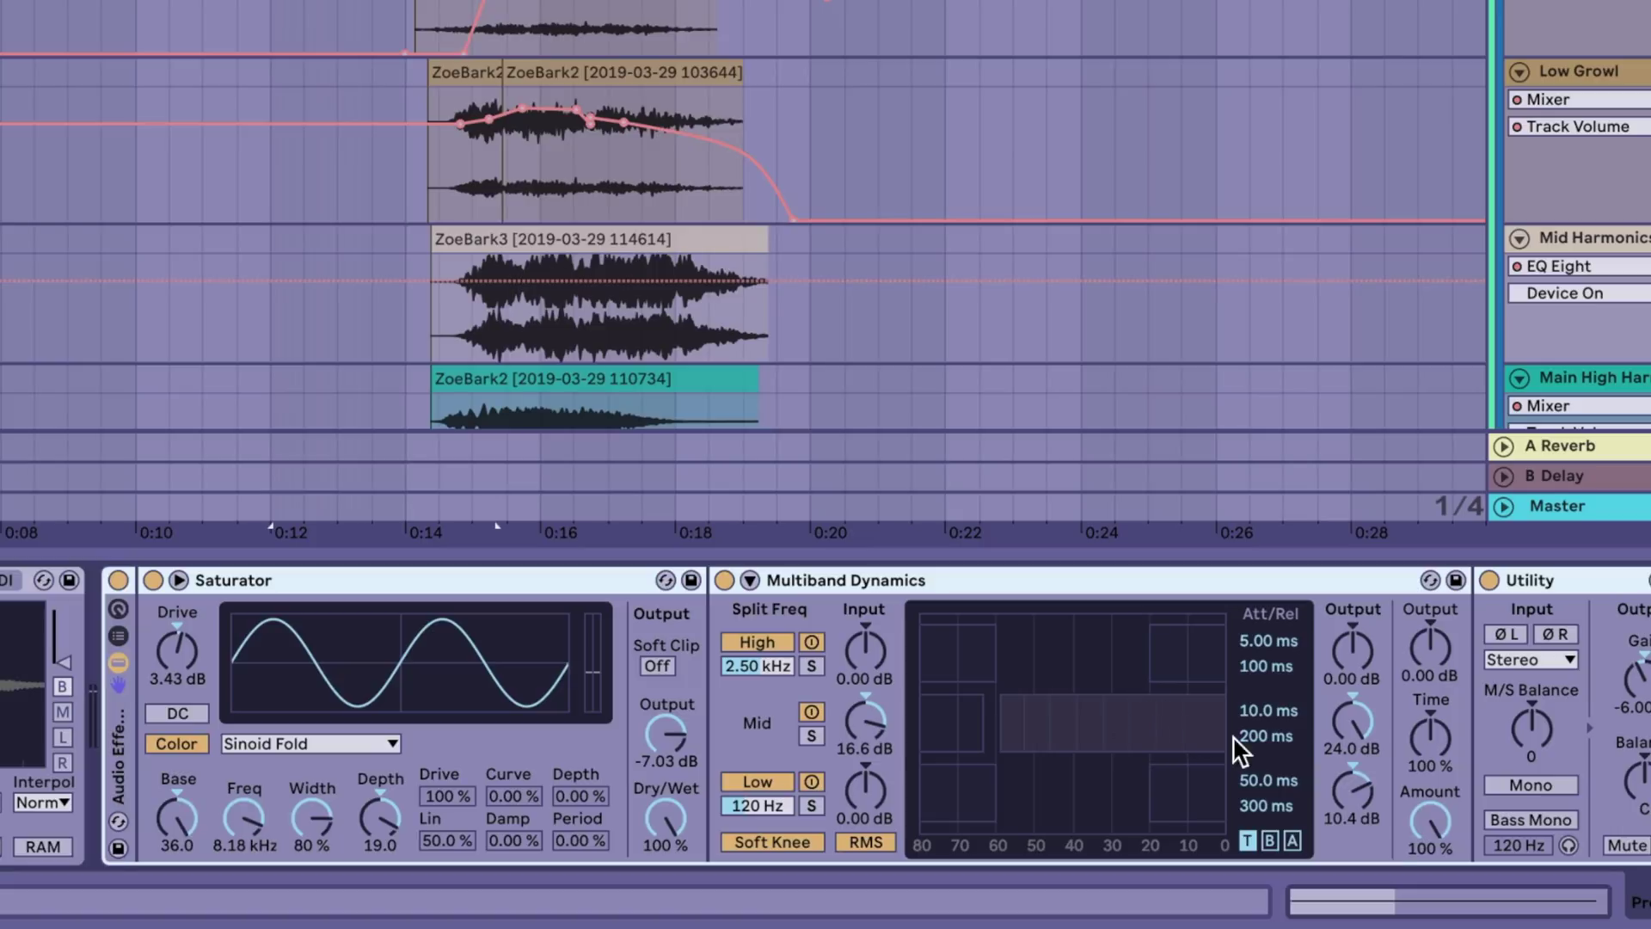
pyautogui.press('space')
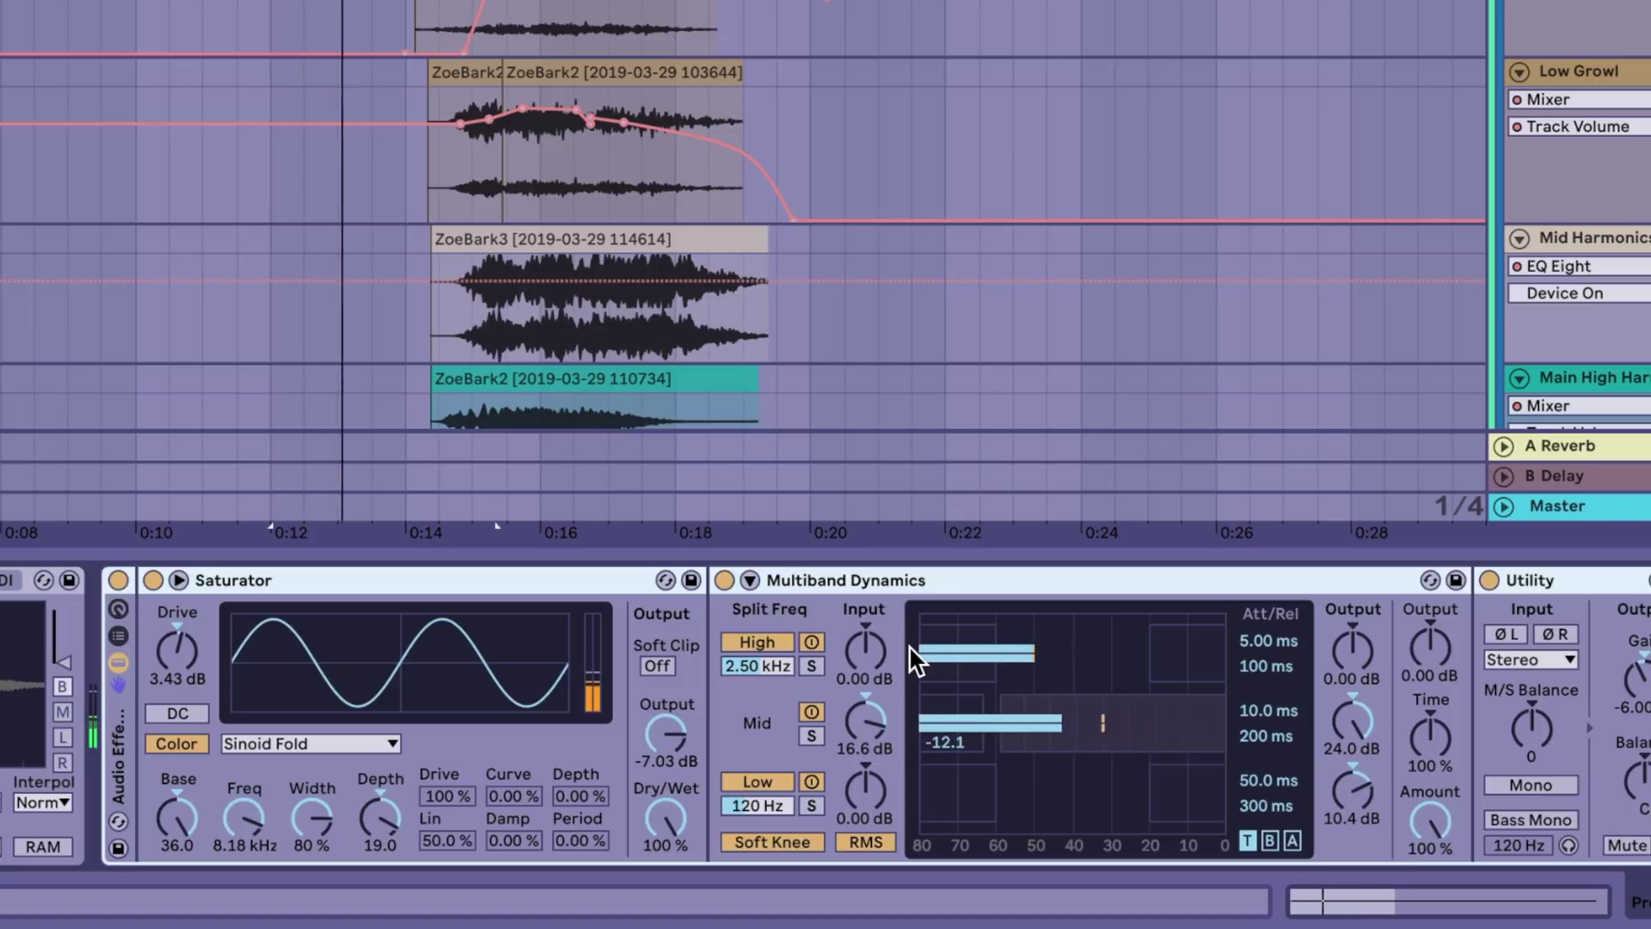
pyautogui.press('space')
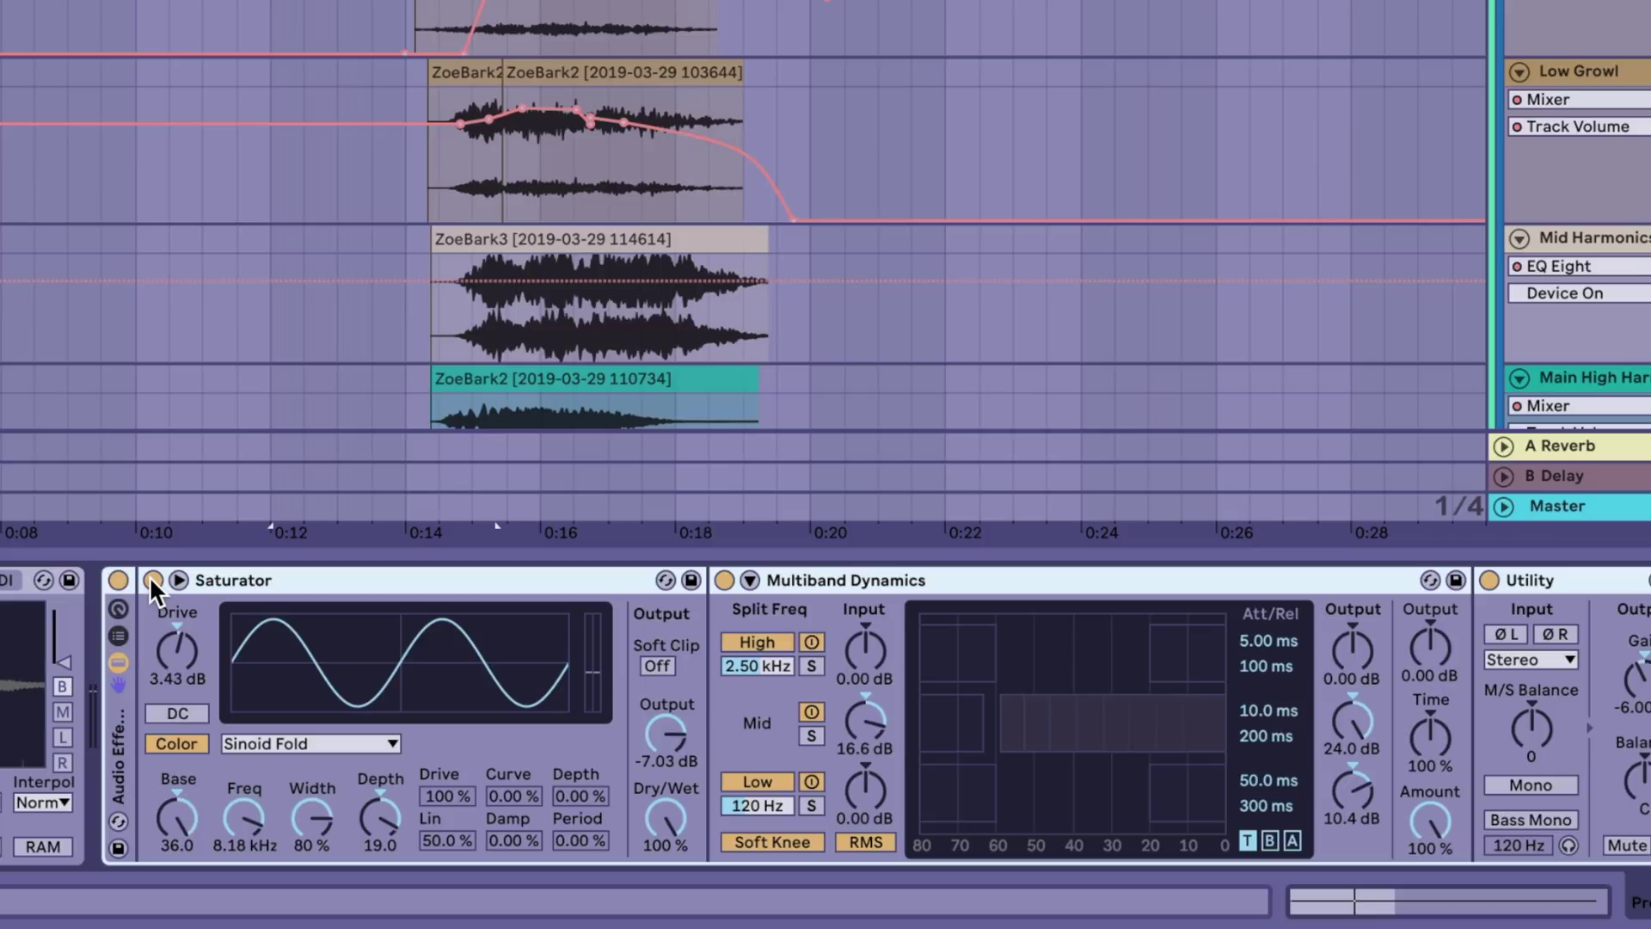
pyautogui.press('space')
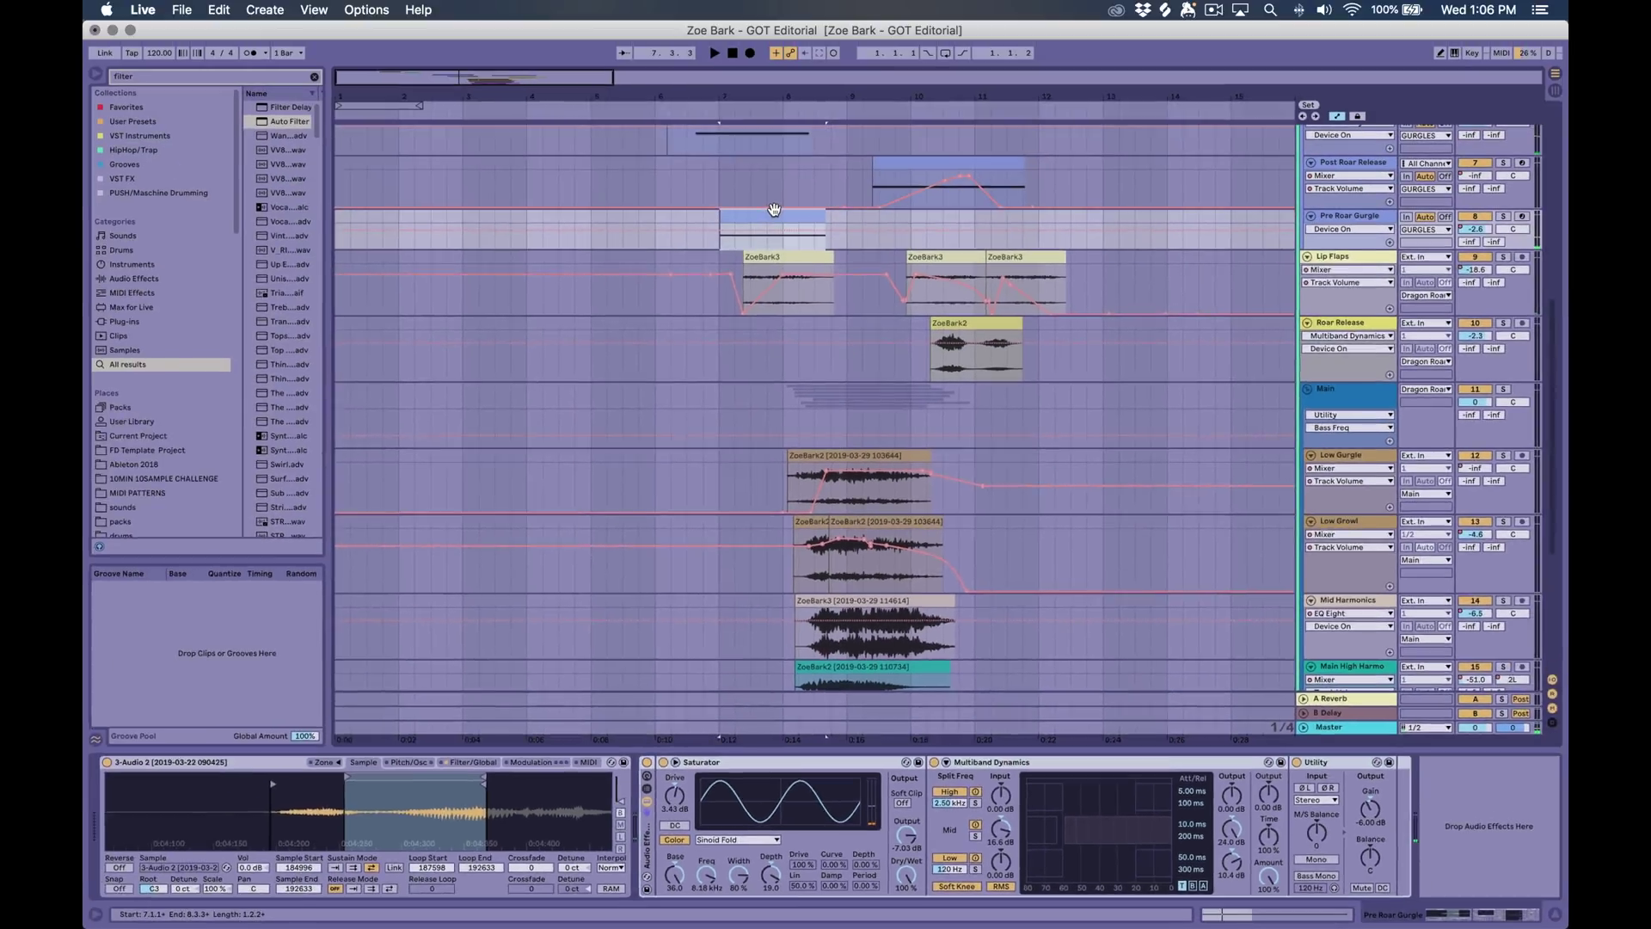
# Undo the pitch changes on the Pre Roar Gurgle clip's note and return to the track's device chain
pyautogui.doubleClick(774, 209)
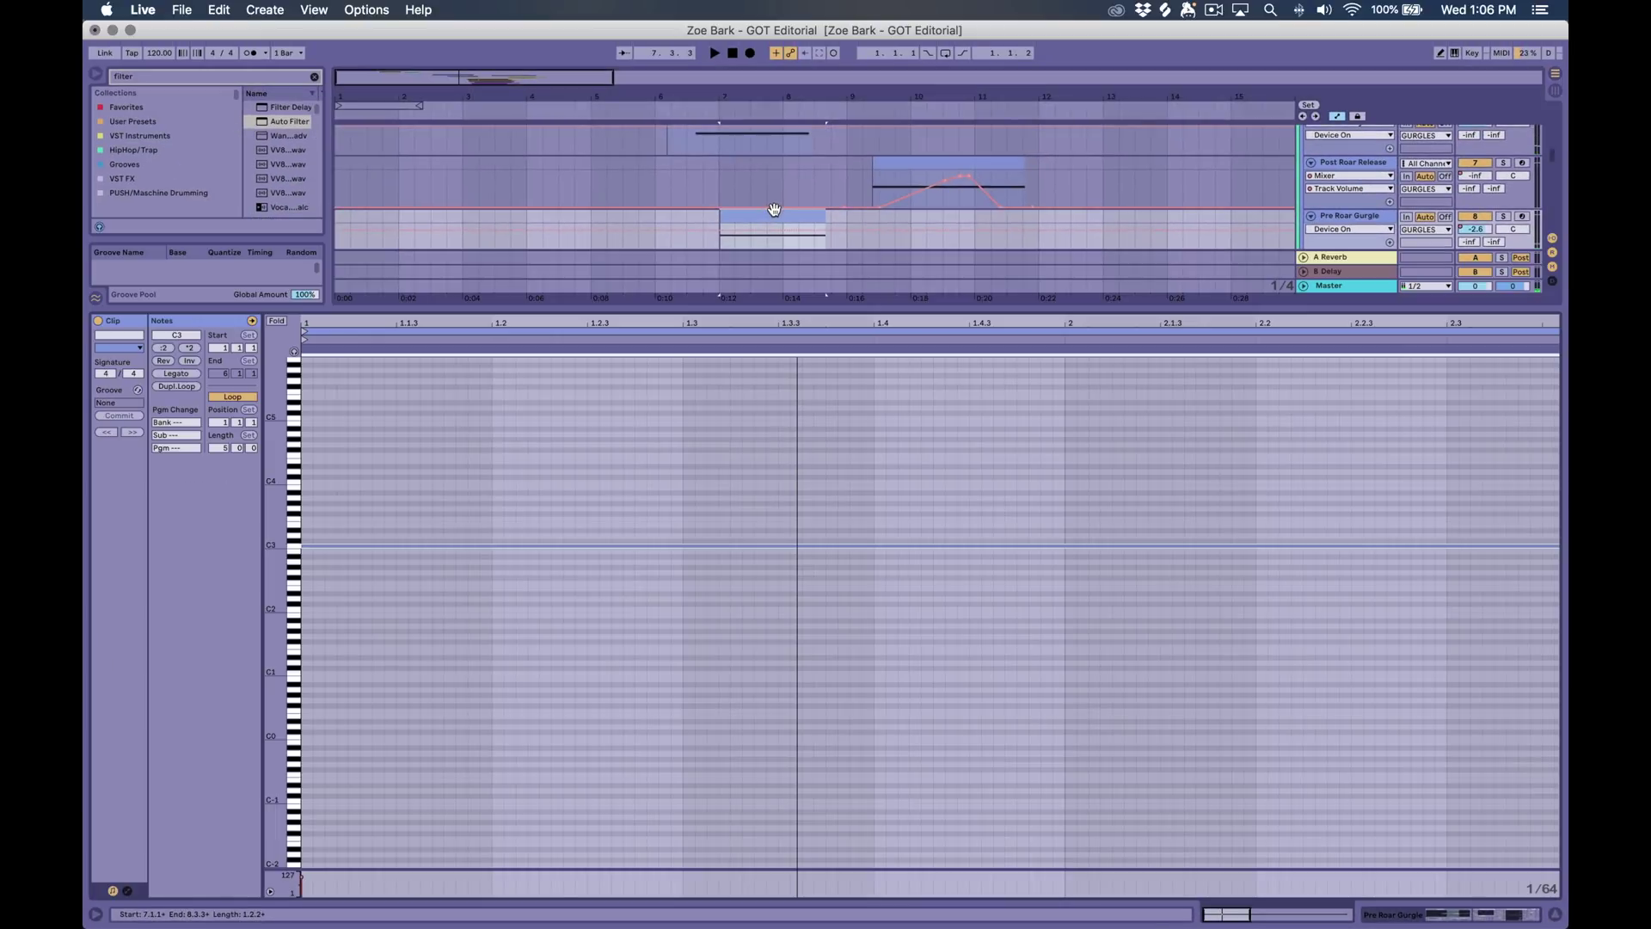
pyautogui.press('z')
pyautogui.press('z')
pyautogui.press('z')
pyautogui.press('z')
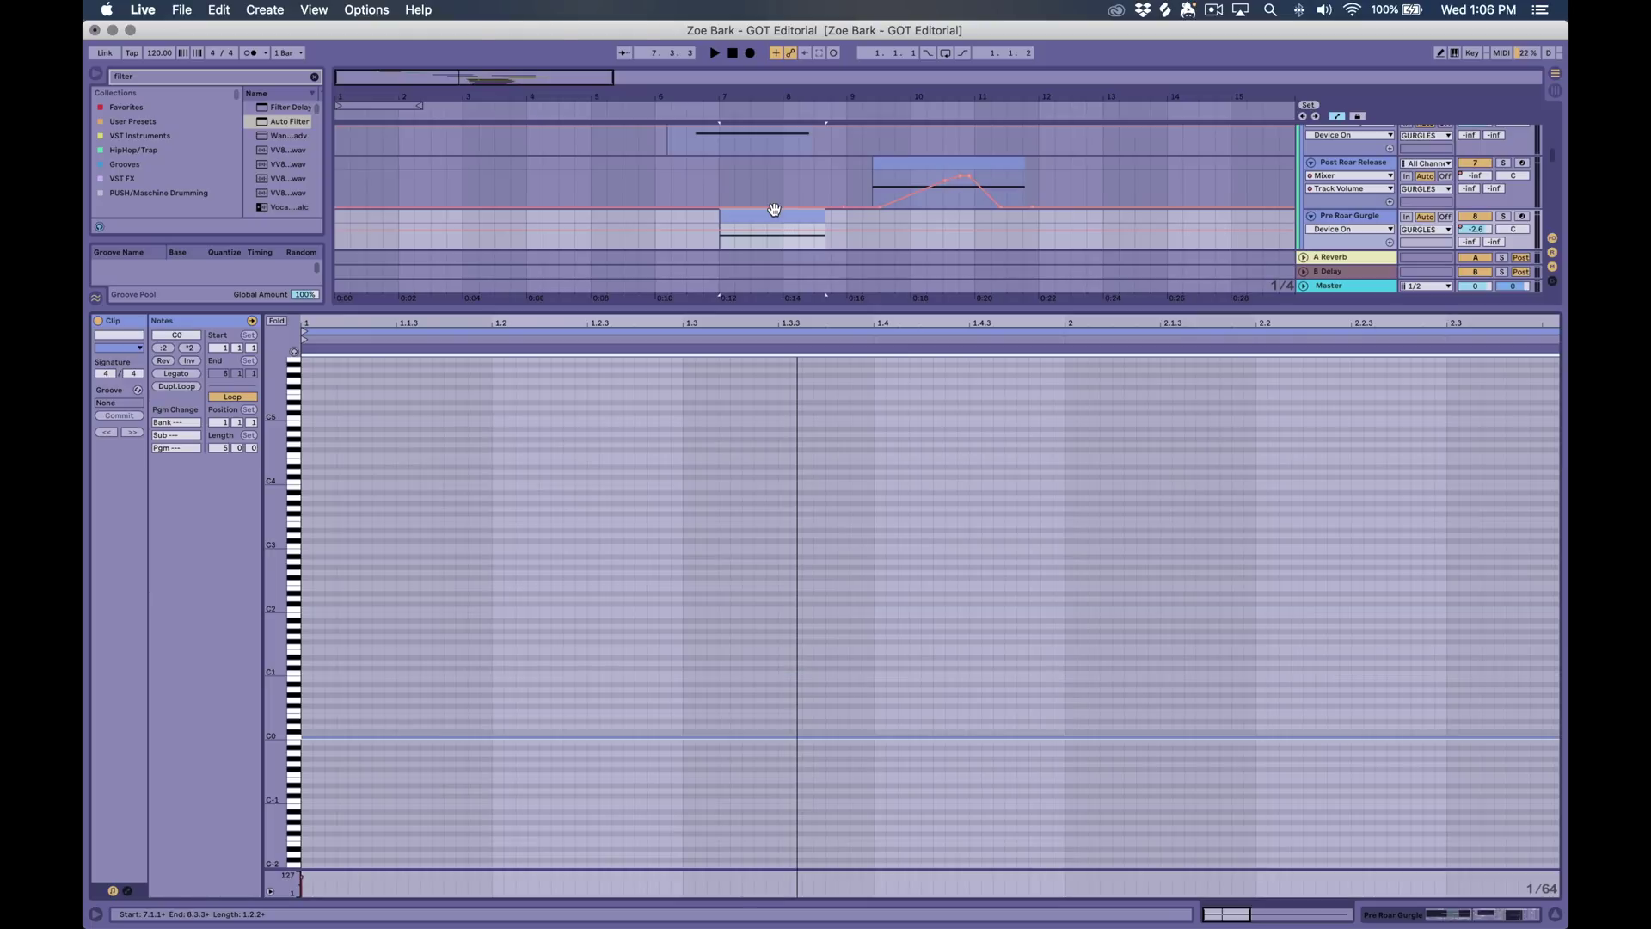
pyautogui.hotkey('shift', 'Tab')
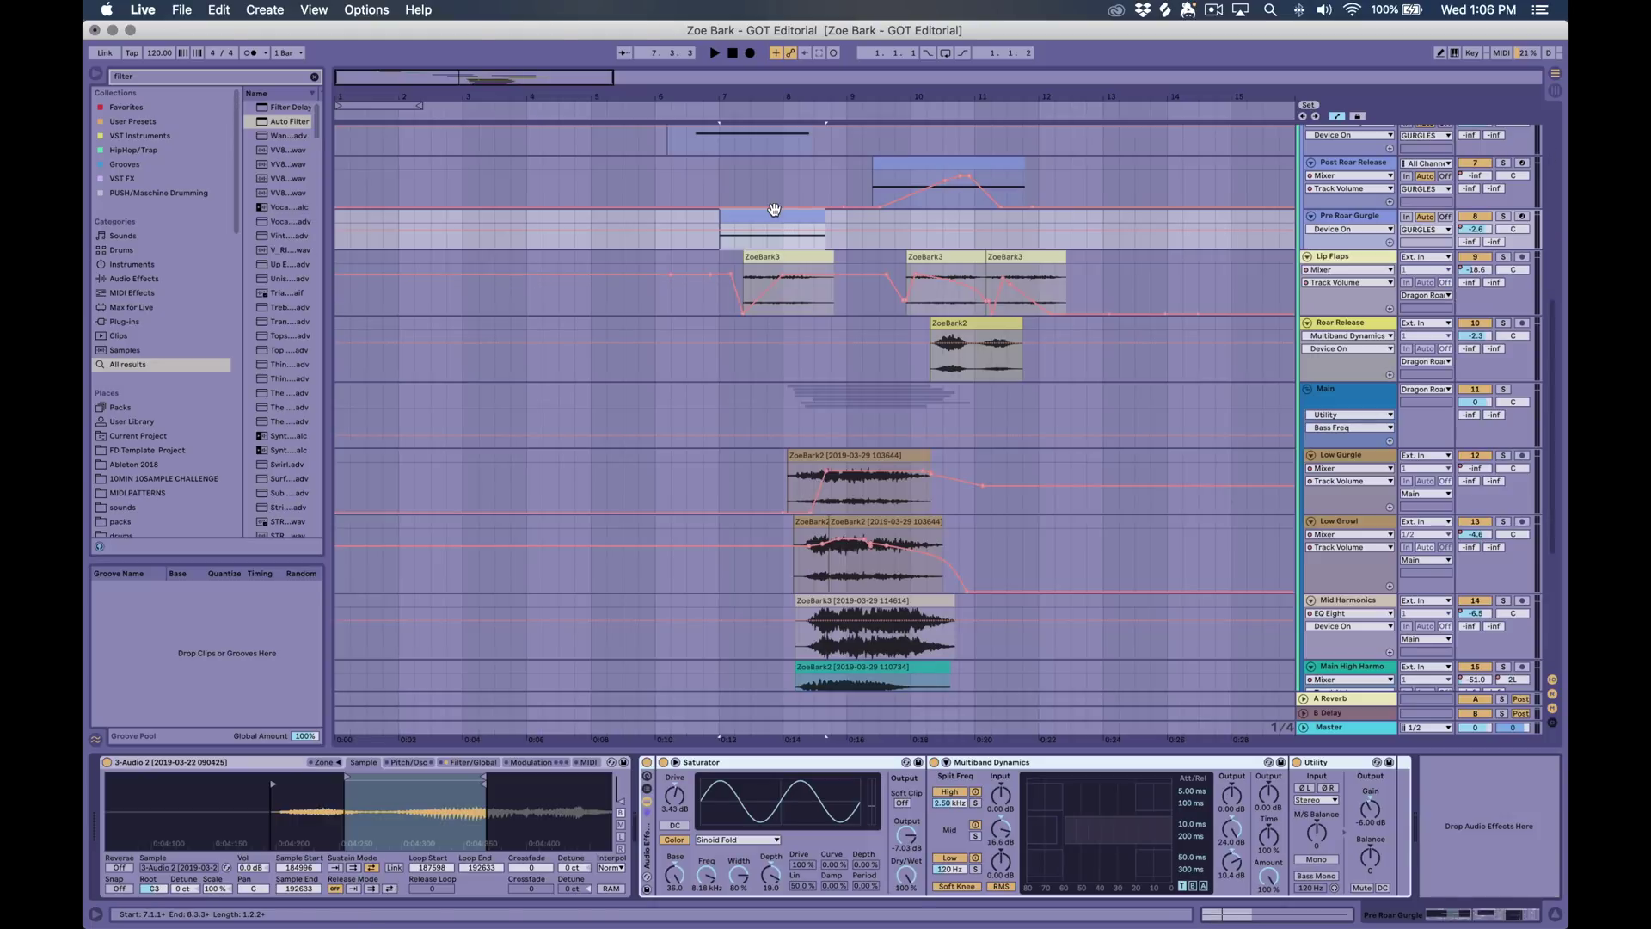
# Play the arrangement from bar 7 and compare the Pre Roar Gurgle track in the mix and in solo
pyautogui.press('space')
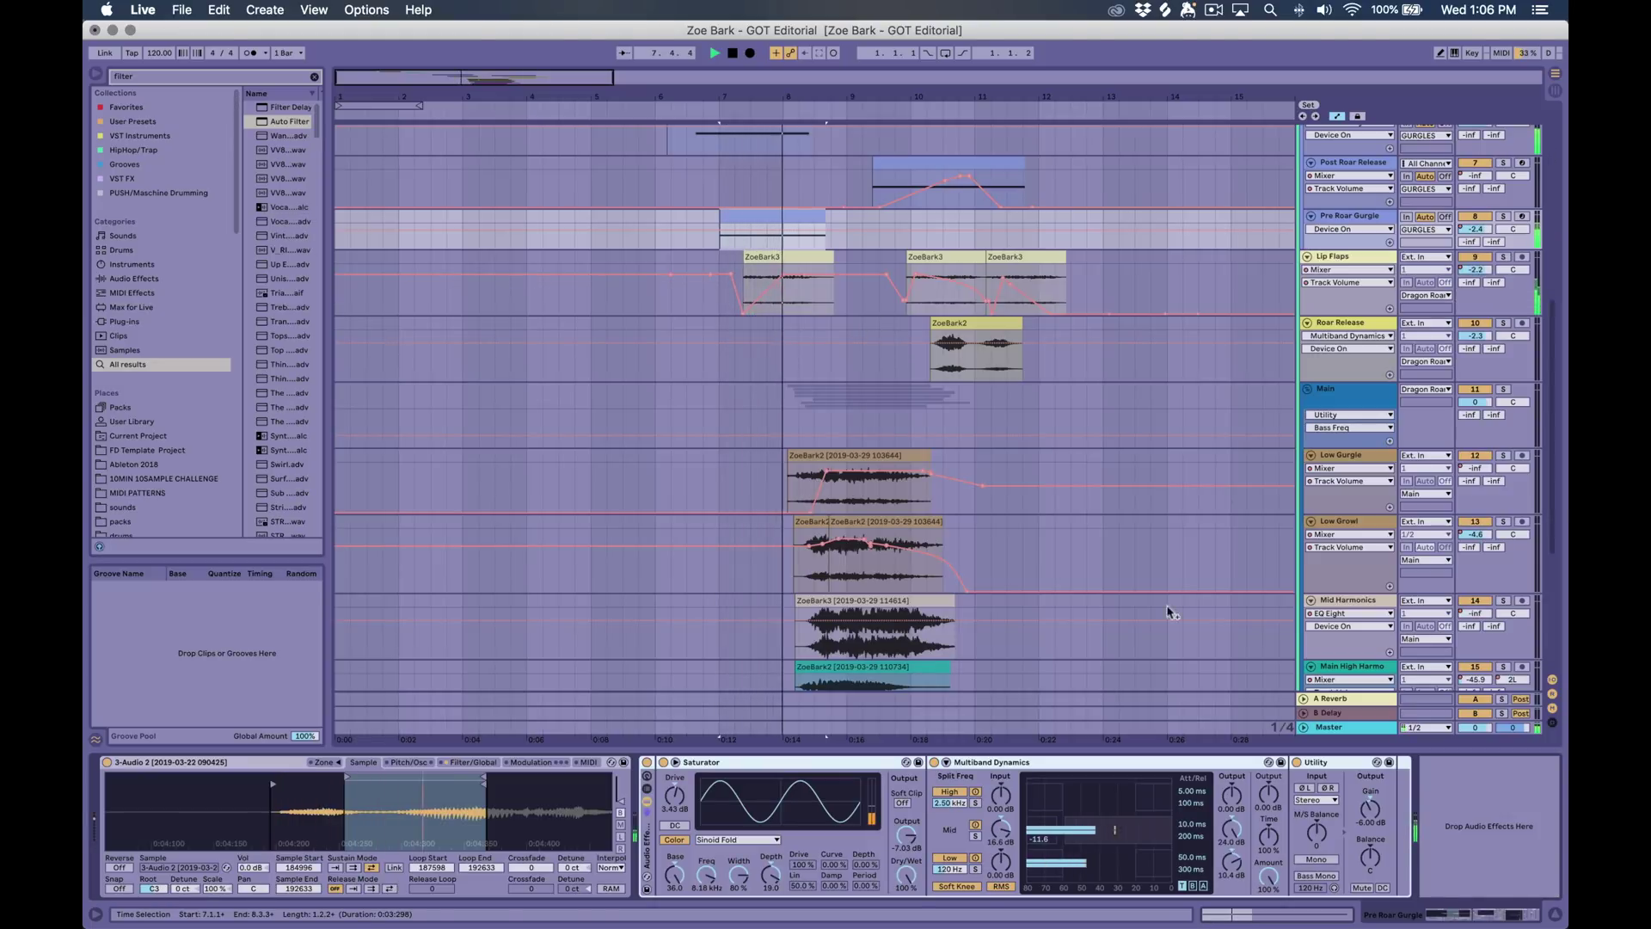
pyautogui.click(1503, 216)
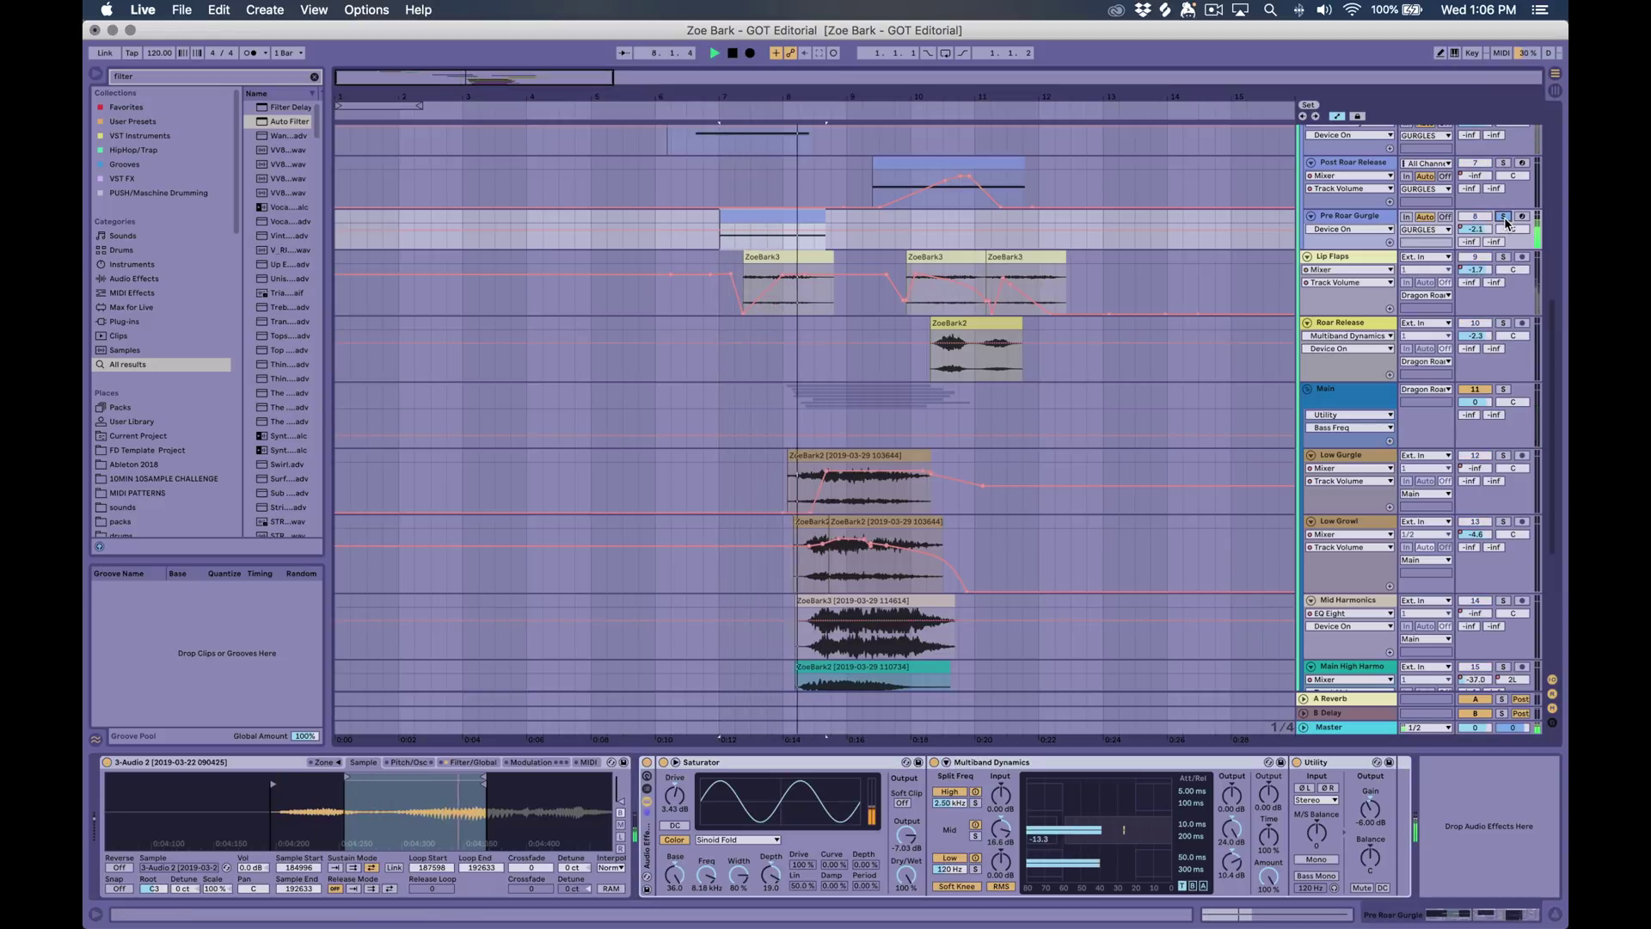
pyautogui.click(1505, 222)
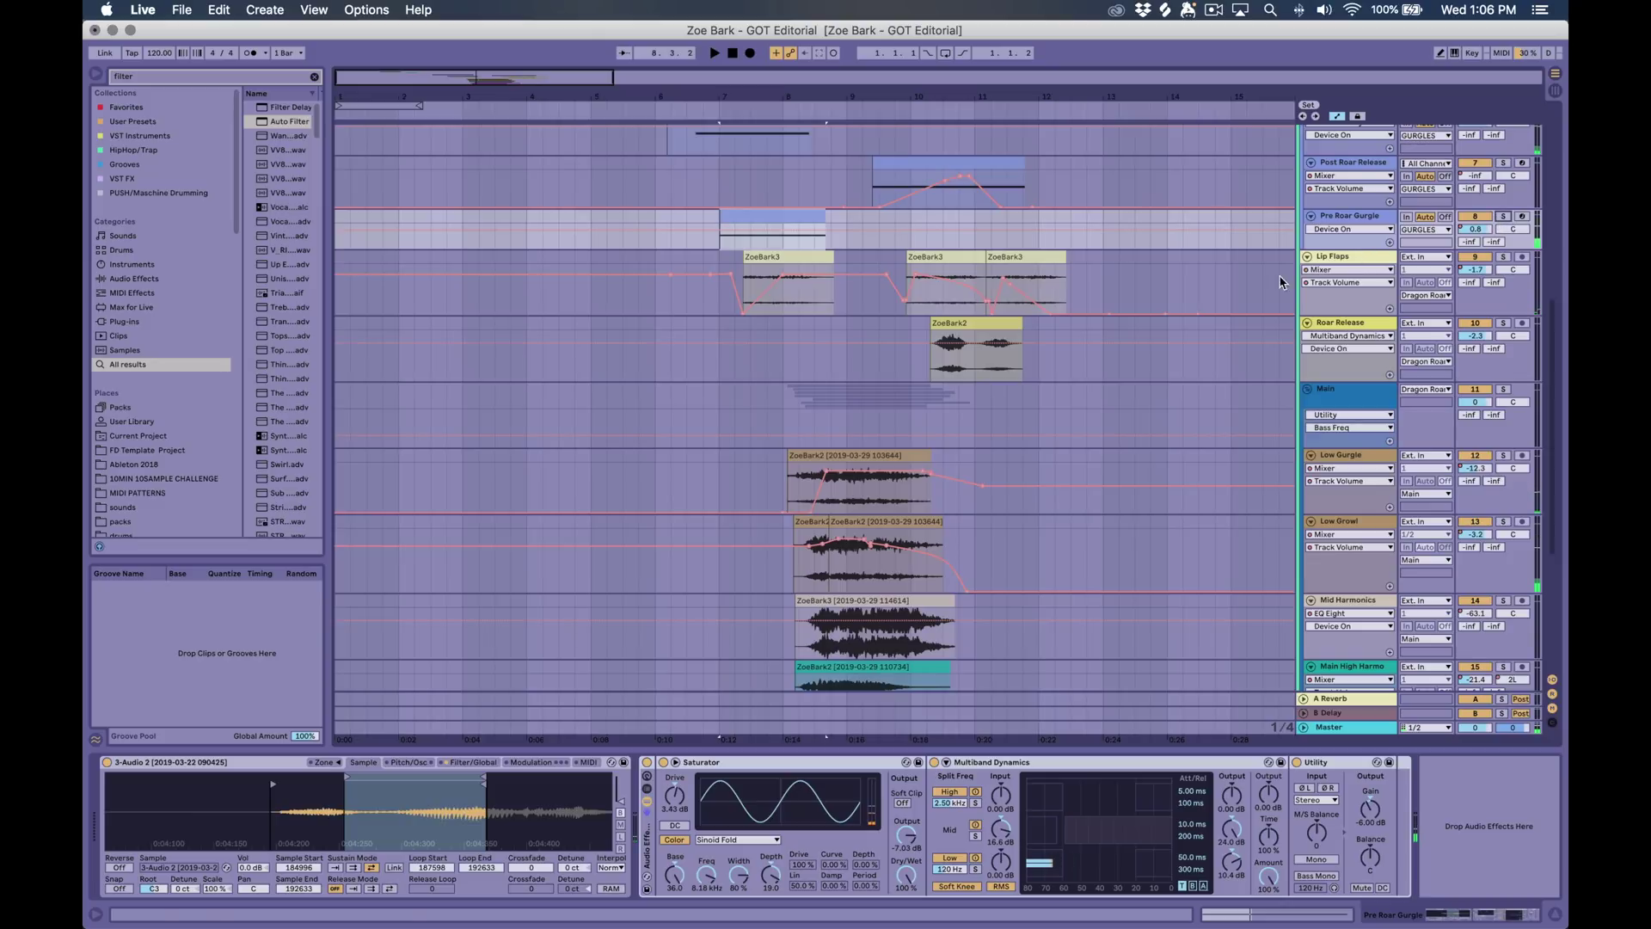
# Audition the Lip Flaps track from 7.3.1 in solo and with the other layers
pyautogui.scroll(2, 1075, 342)
pyautogui.press('space')
pyautogui.click(1505, 288)
pyautogui.click(746, 312)
pyautogui.press('space')
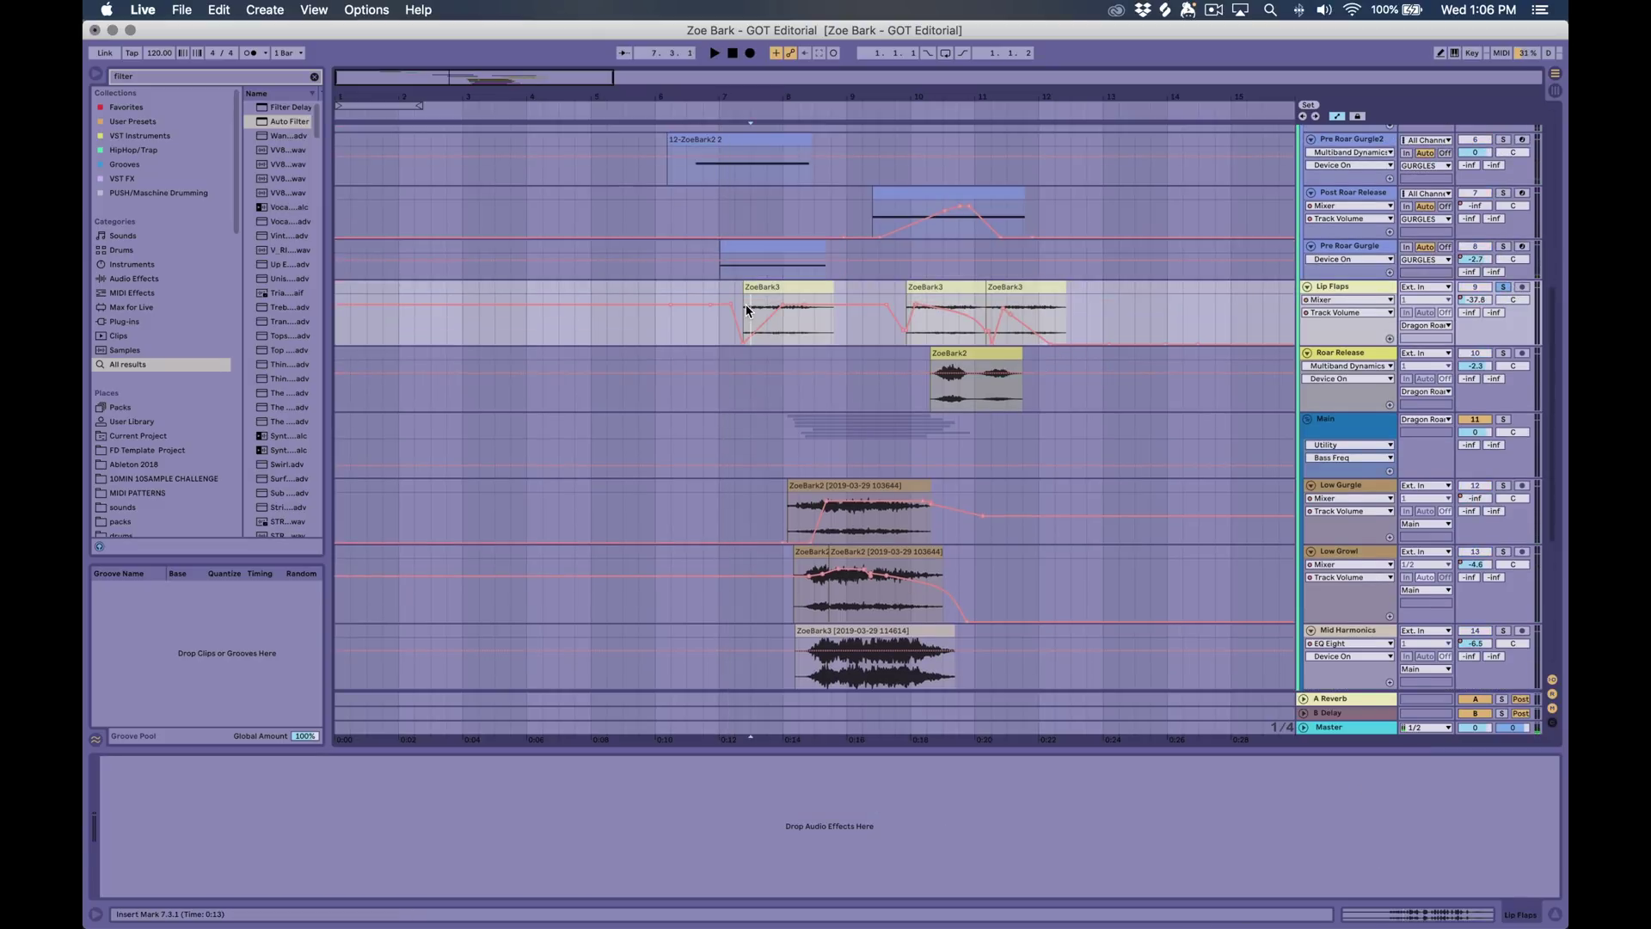
pyautogui.moveTo(738, 309)
pyautogui.click(1505, 289)
pyautogui.press('space')
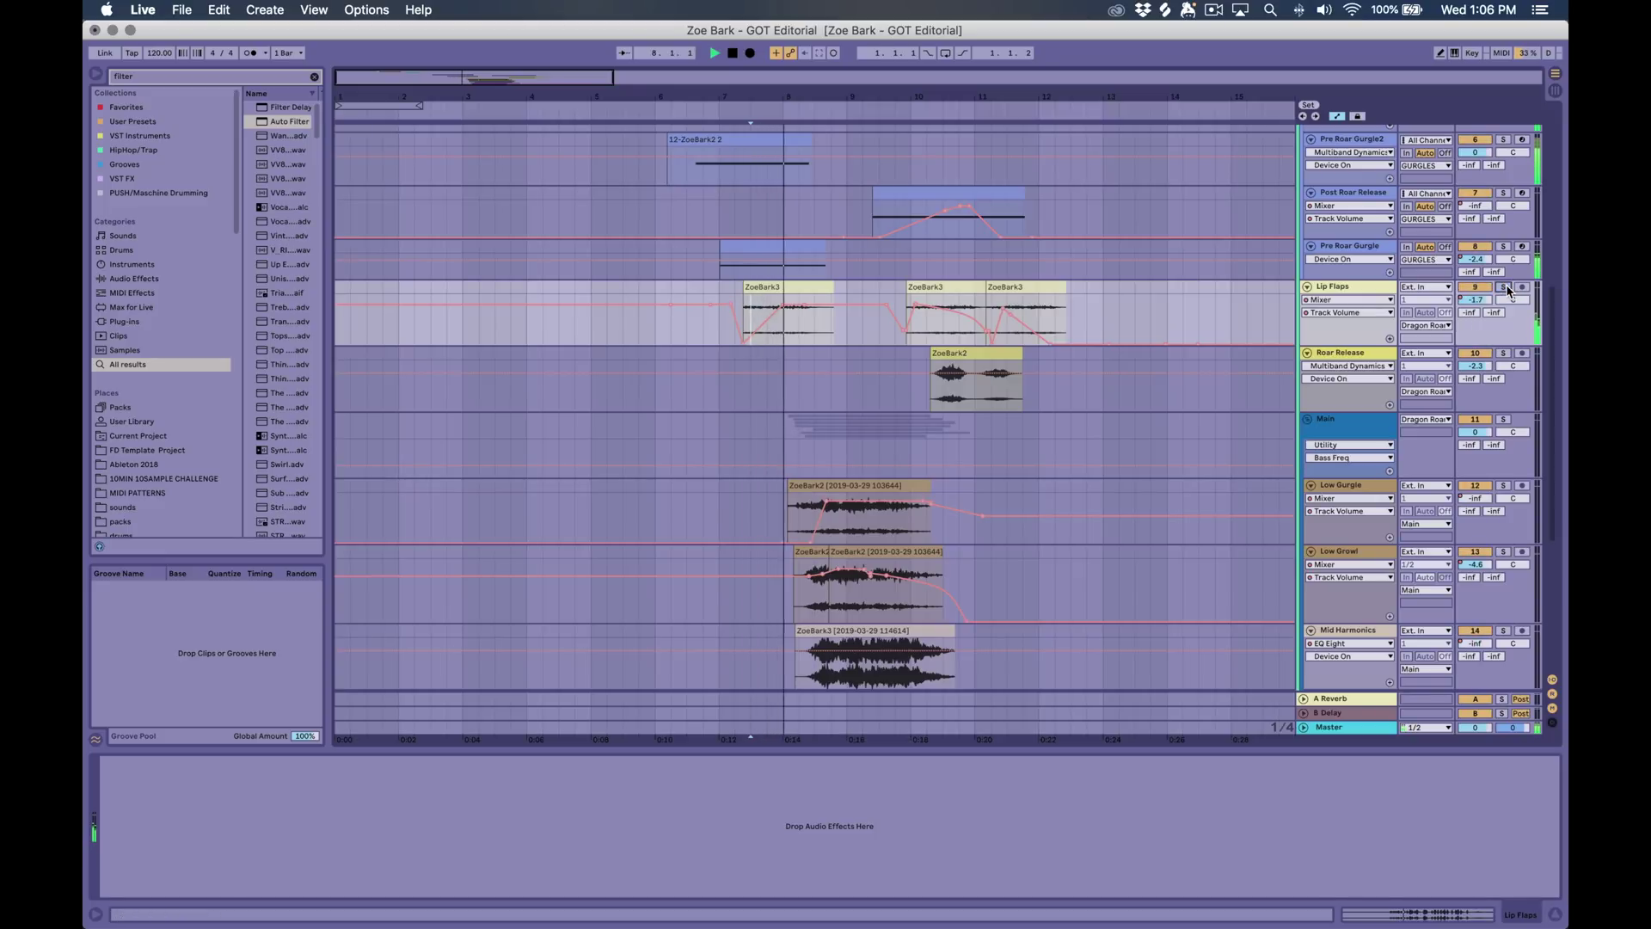
pyautogui.press('space')
# Go to the source bark on the 3 ZoeBark3 track and audition it in solo
pyautogui.scroll(10, 1085, 376)
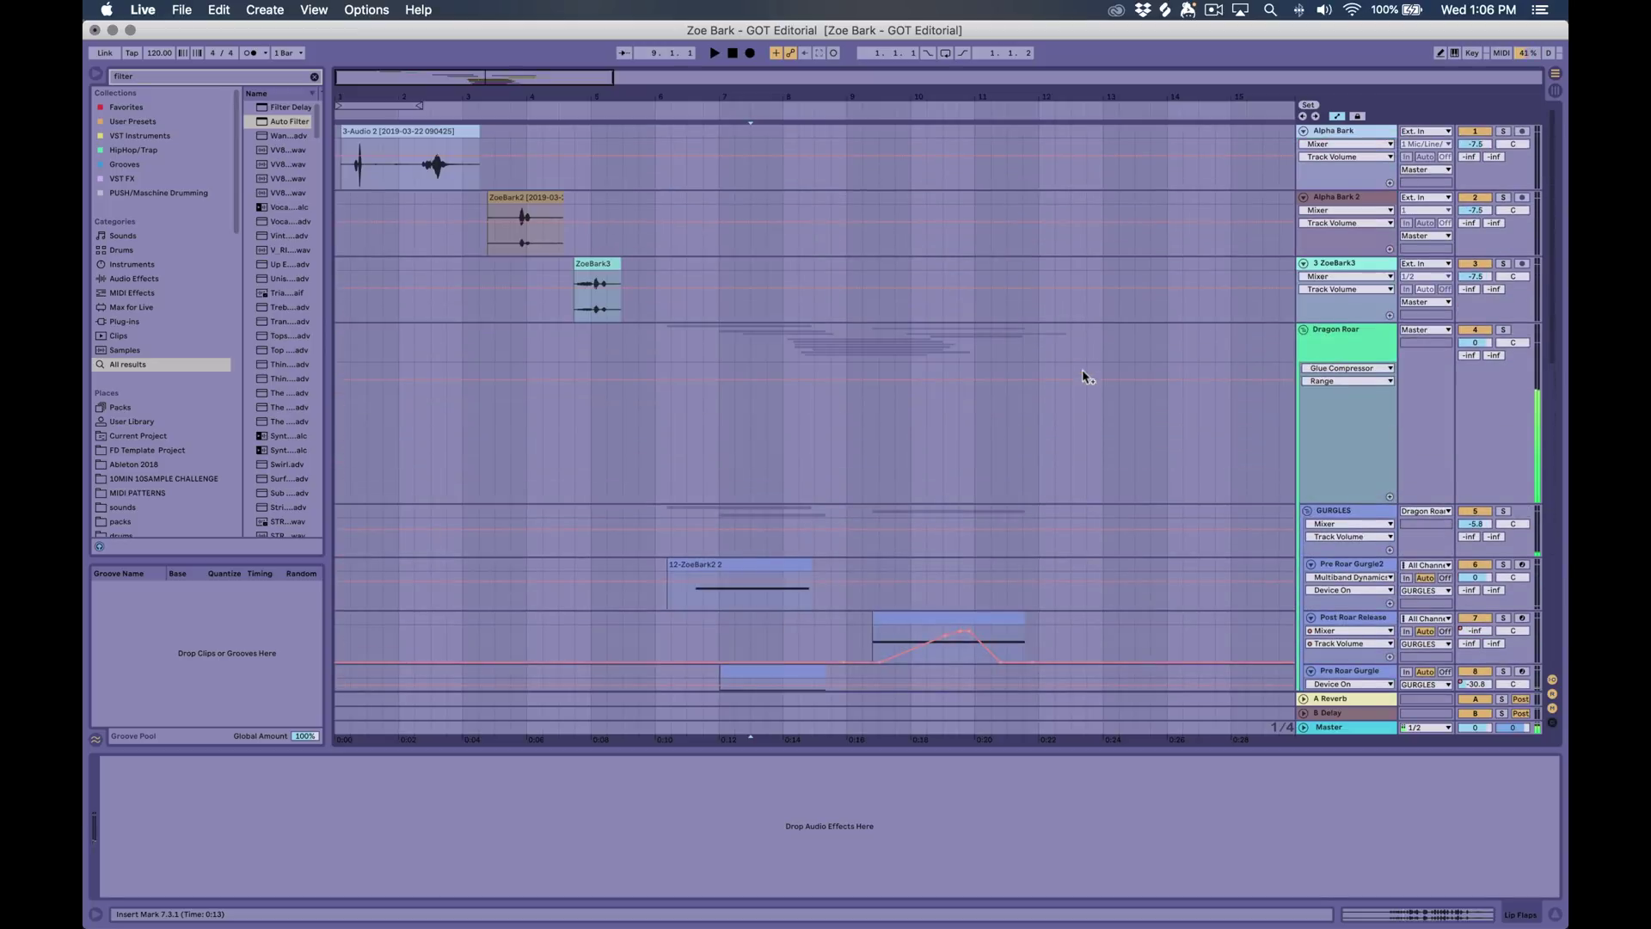
pyautogui.click(573, 277)
pyautogui.click(1501, 269)
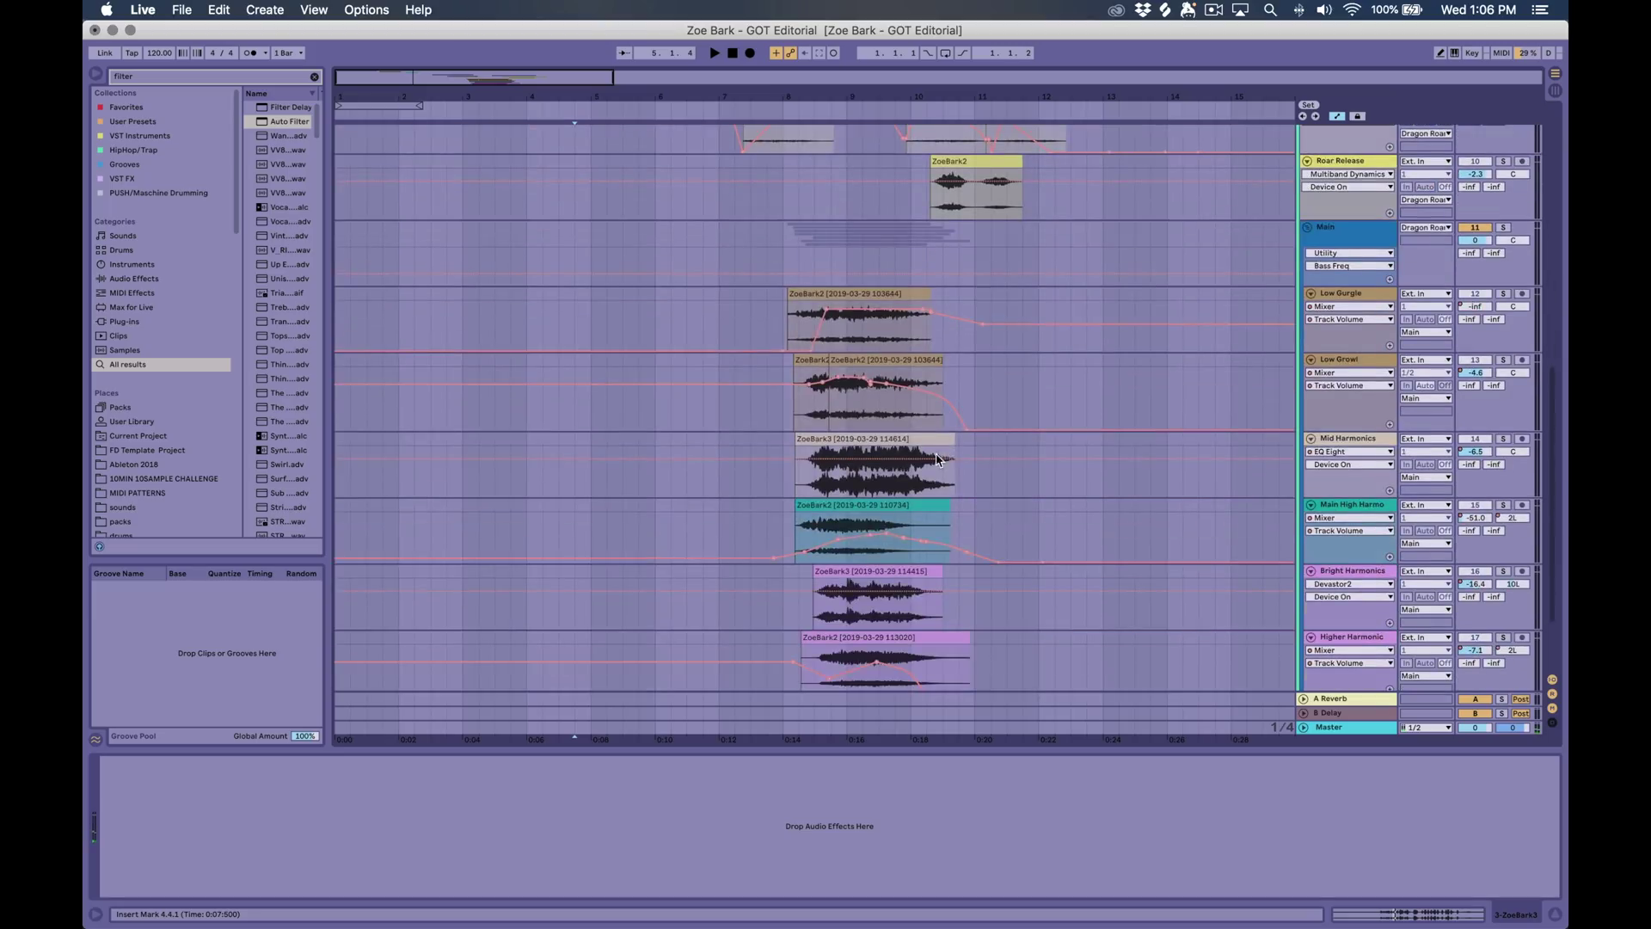
# Check the transpose and warp settings of the first ZoeBark3 clip on Lip Flaps and play that clip in solo
pyautogui.scroll(-1, 847, 541)
pyautogui.scroll(5, 847, 540)
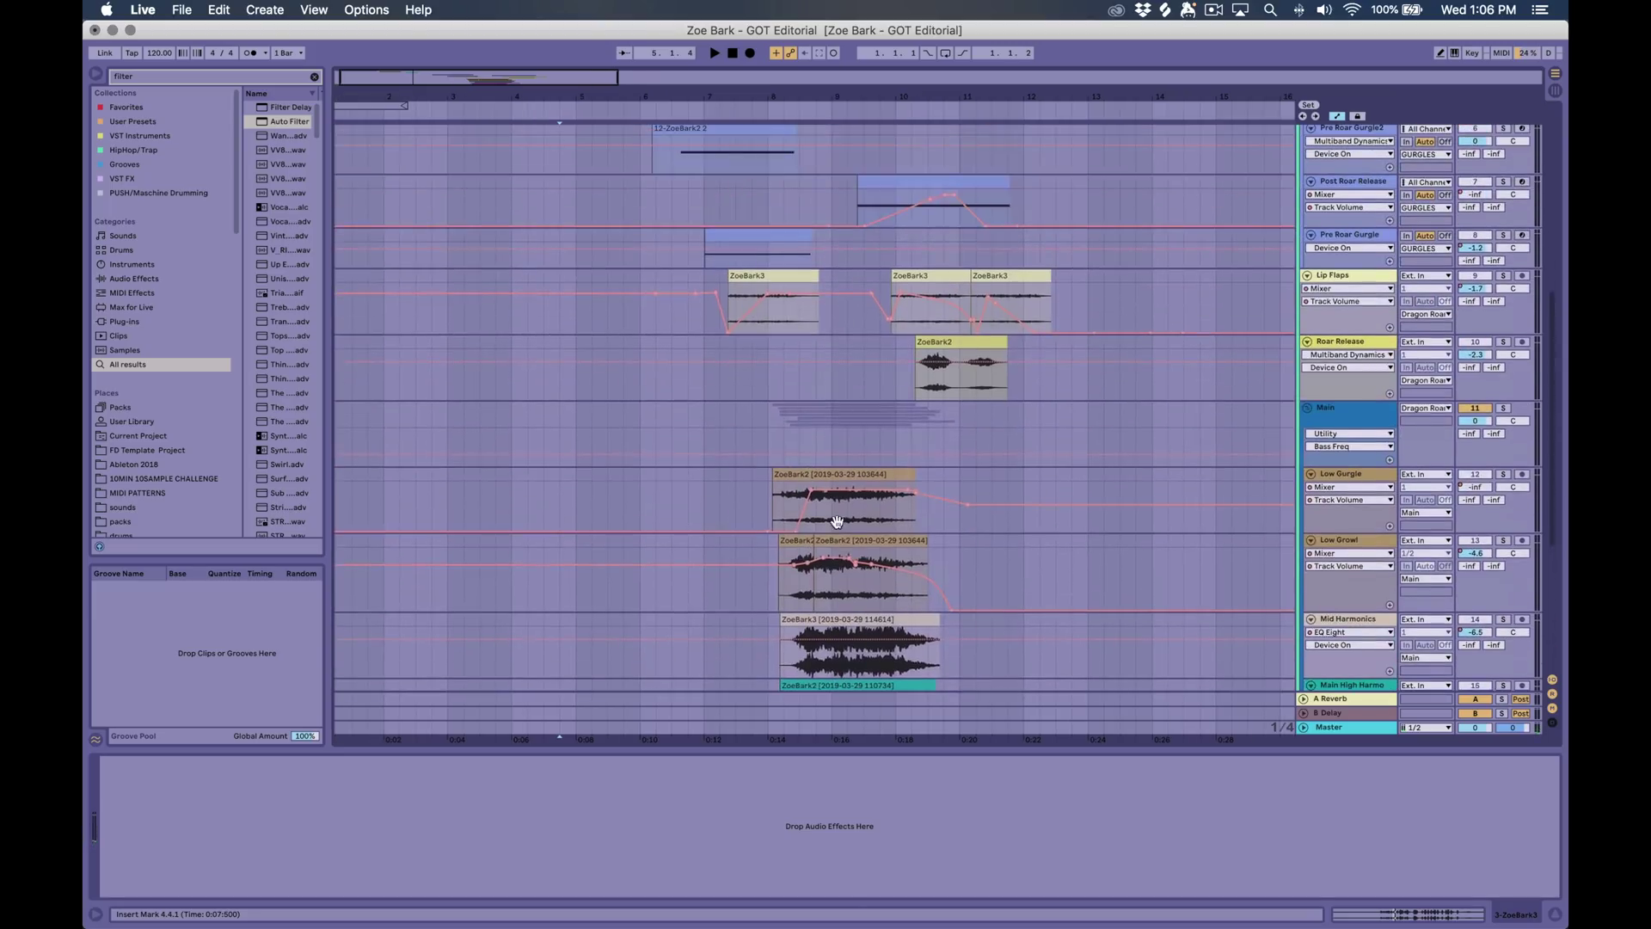
pyautogui.doubleClick(770, 295)
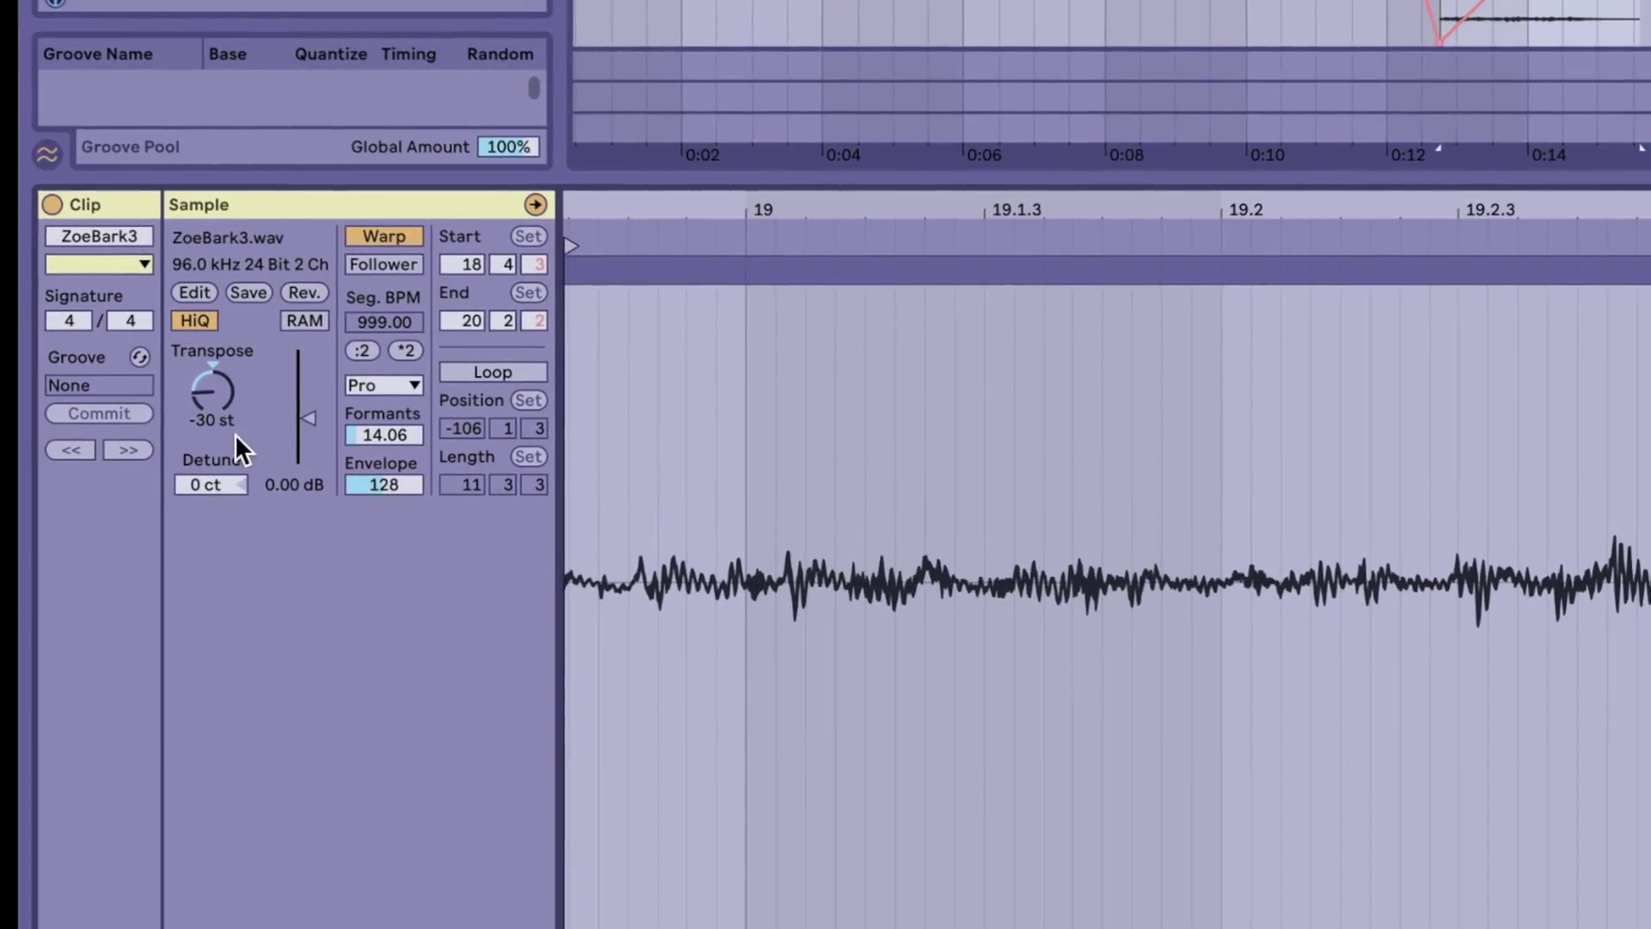
pyautogui.hotkey('shift', 'Tab')
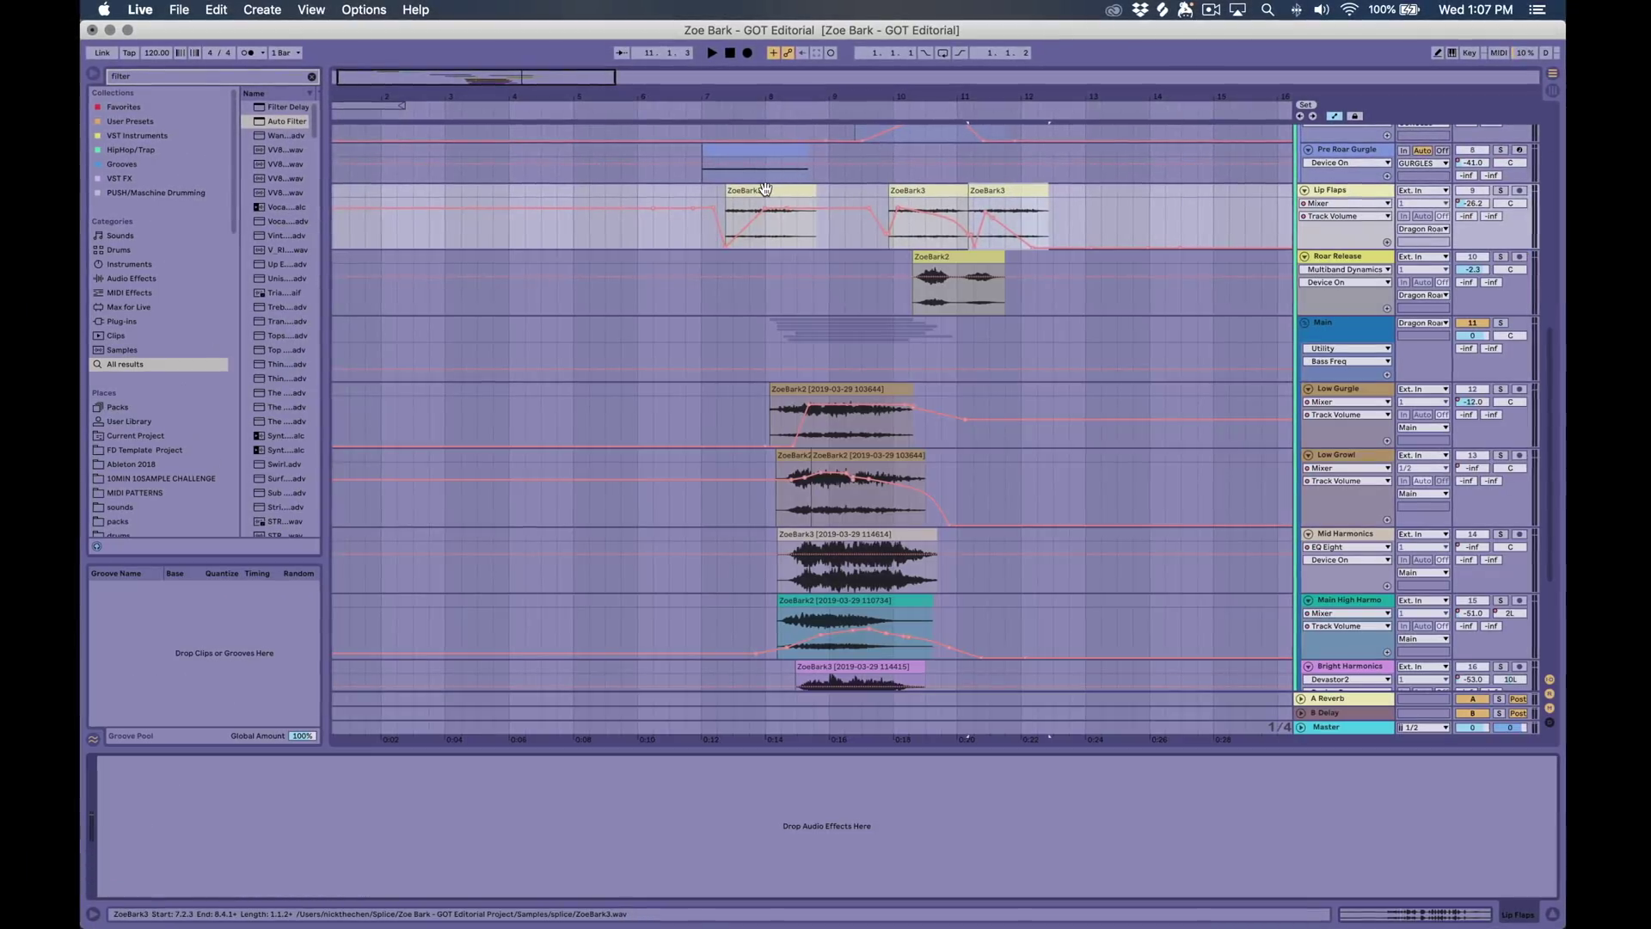
pyautogui.press('space')
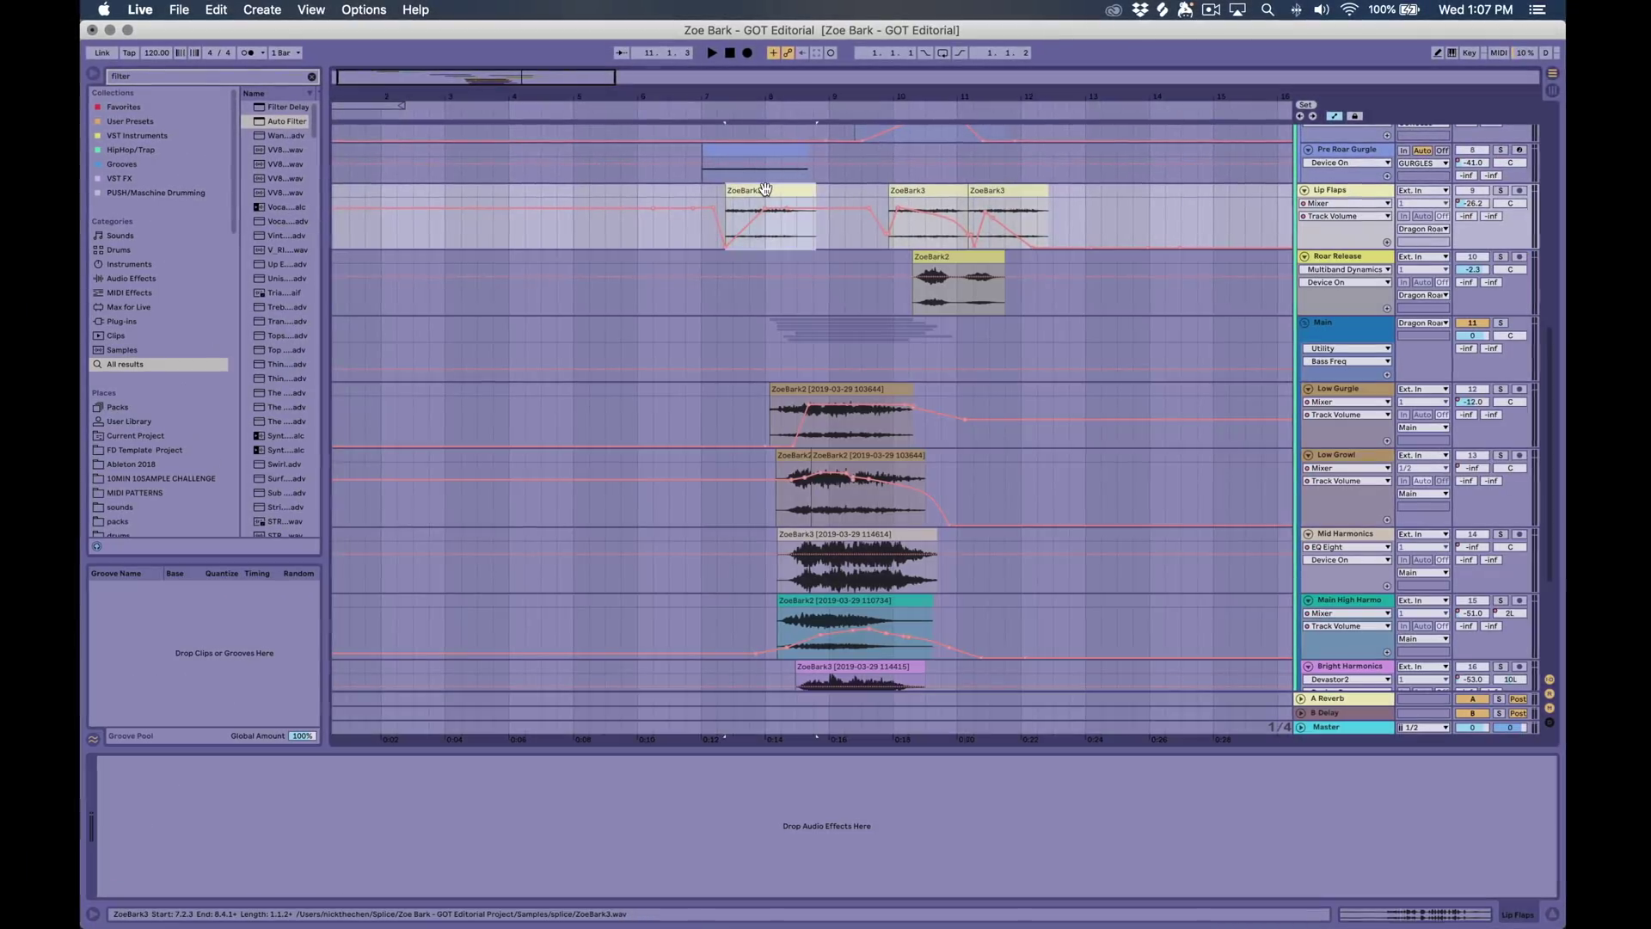
pyautogui.click(1497, 191)
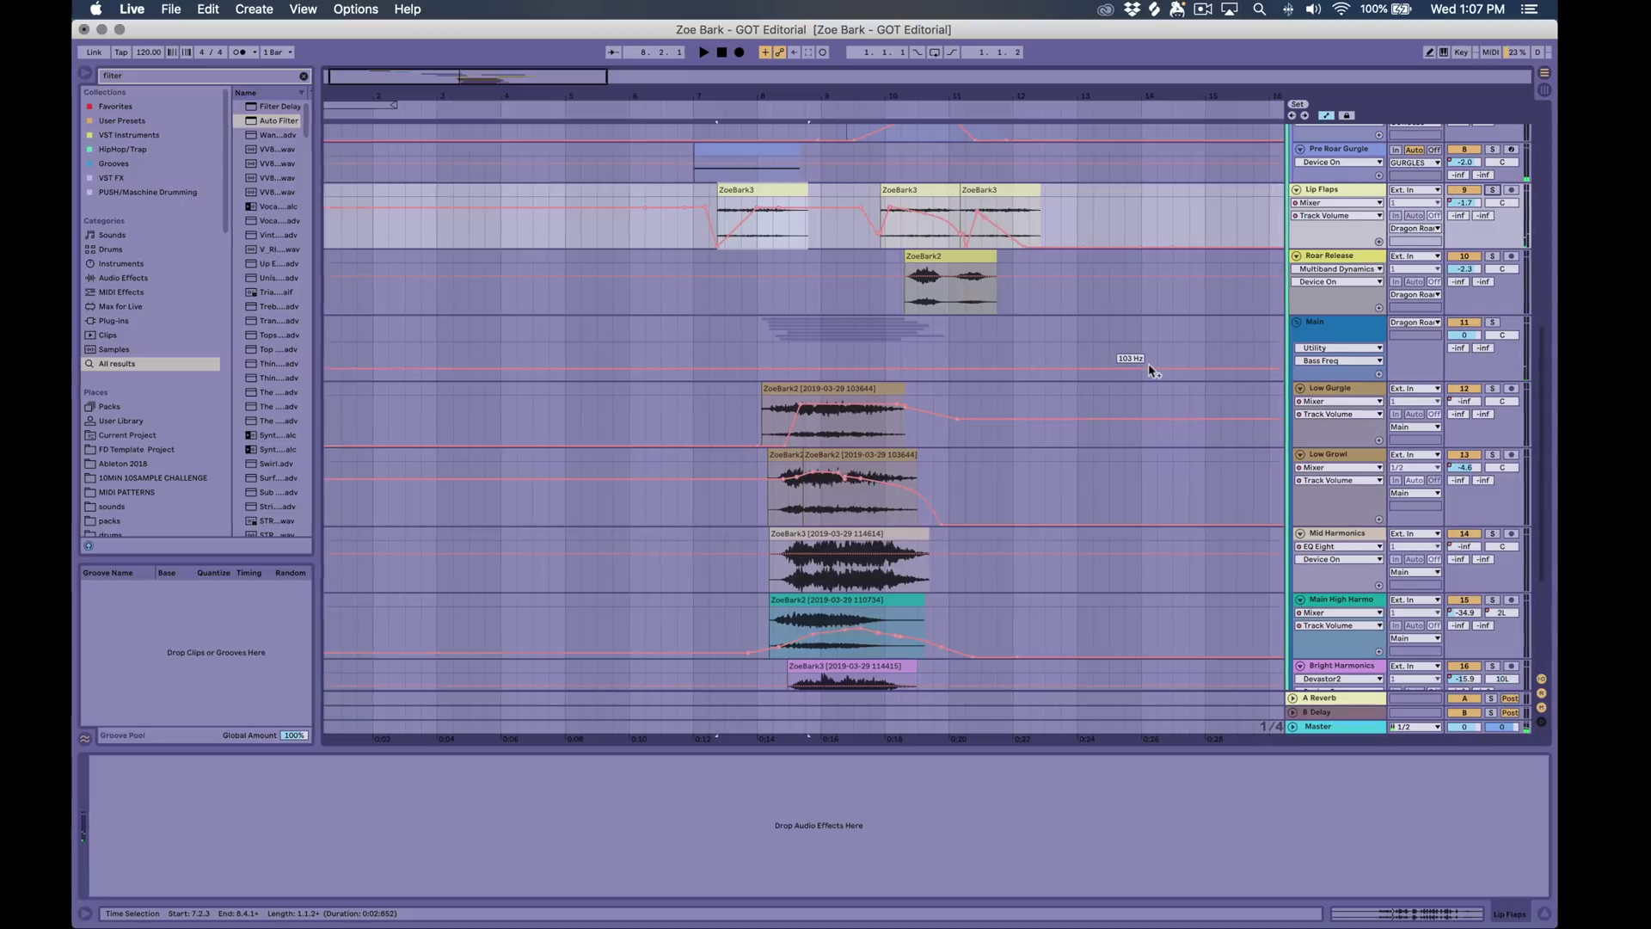
# Show the Roar Release track's devices and play its clip from 10.2.1 in the mix and in solo
pyautogui.scroll(5, 1148, 364)
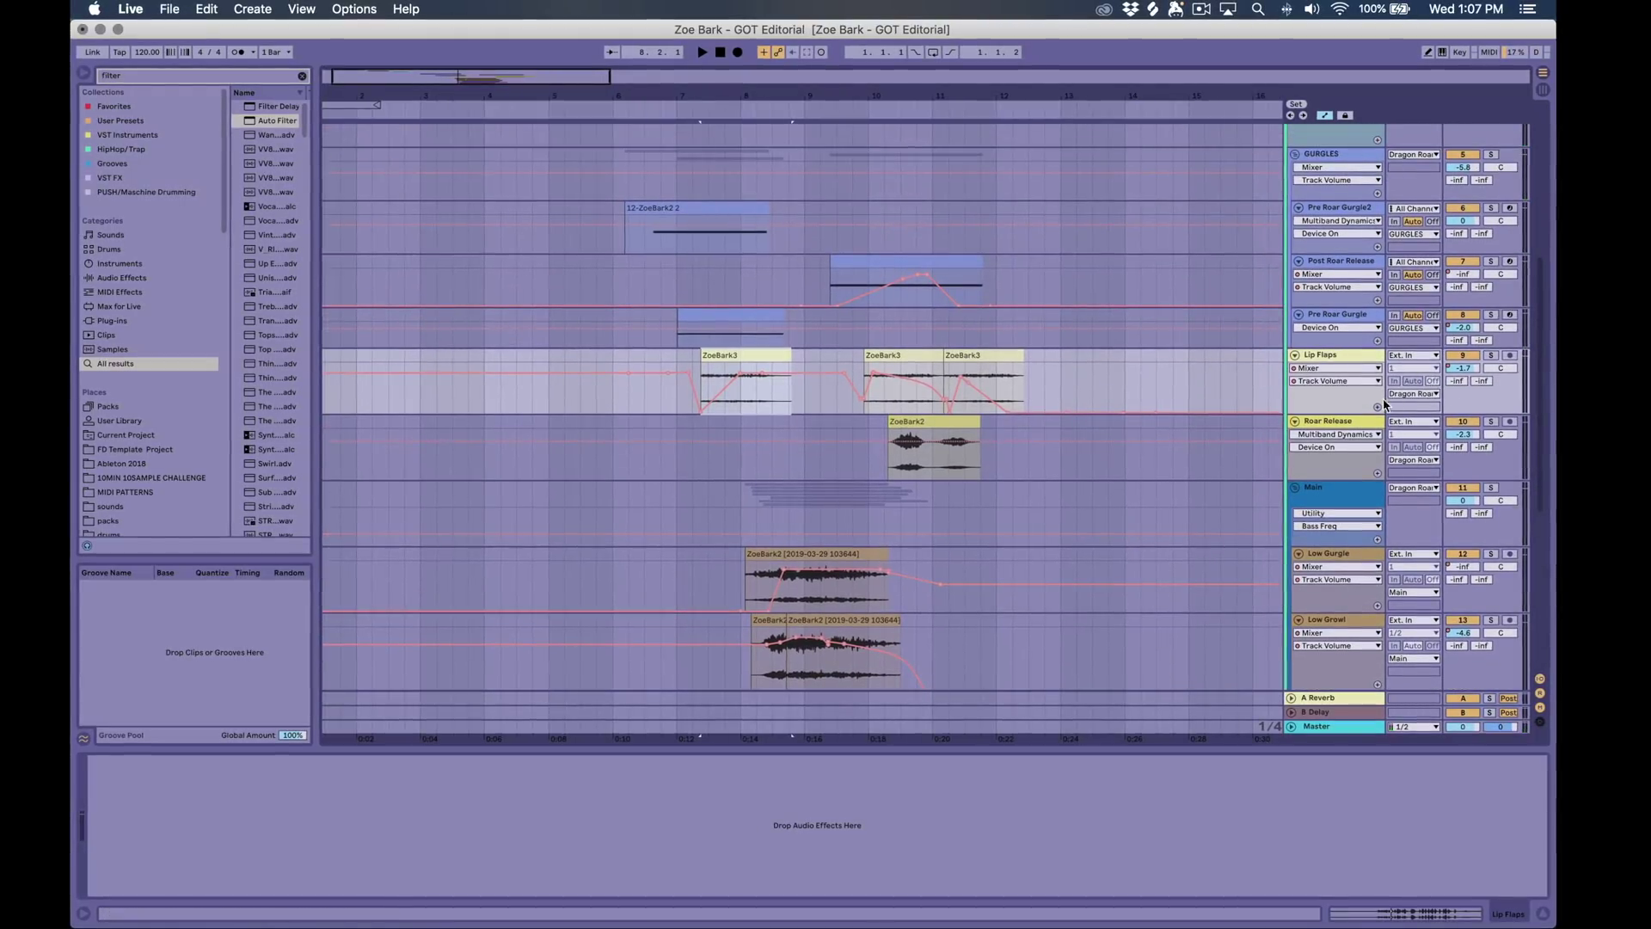
pyautogui.click(1352, 423)
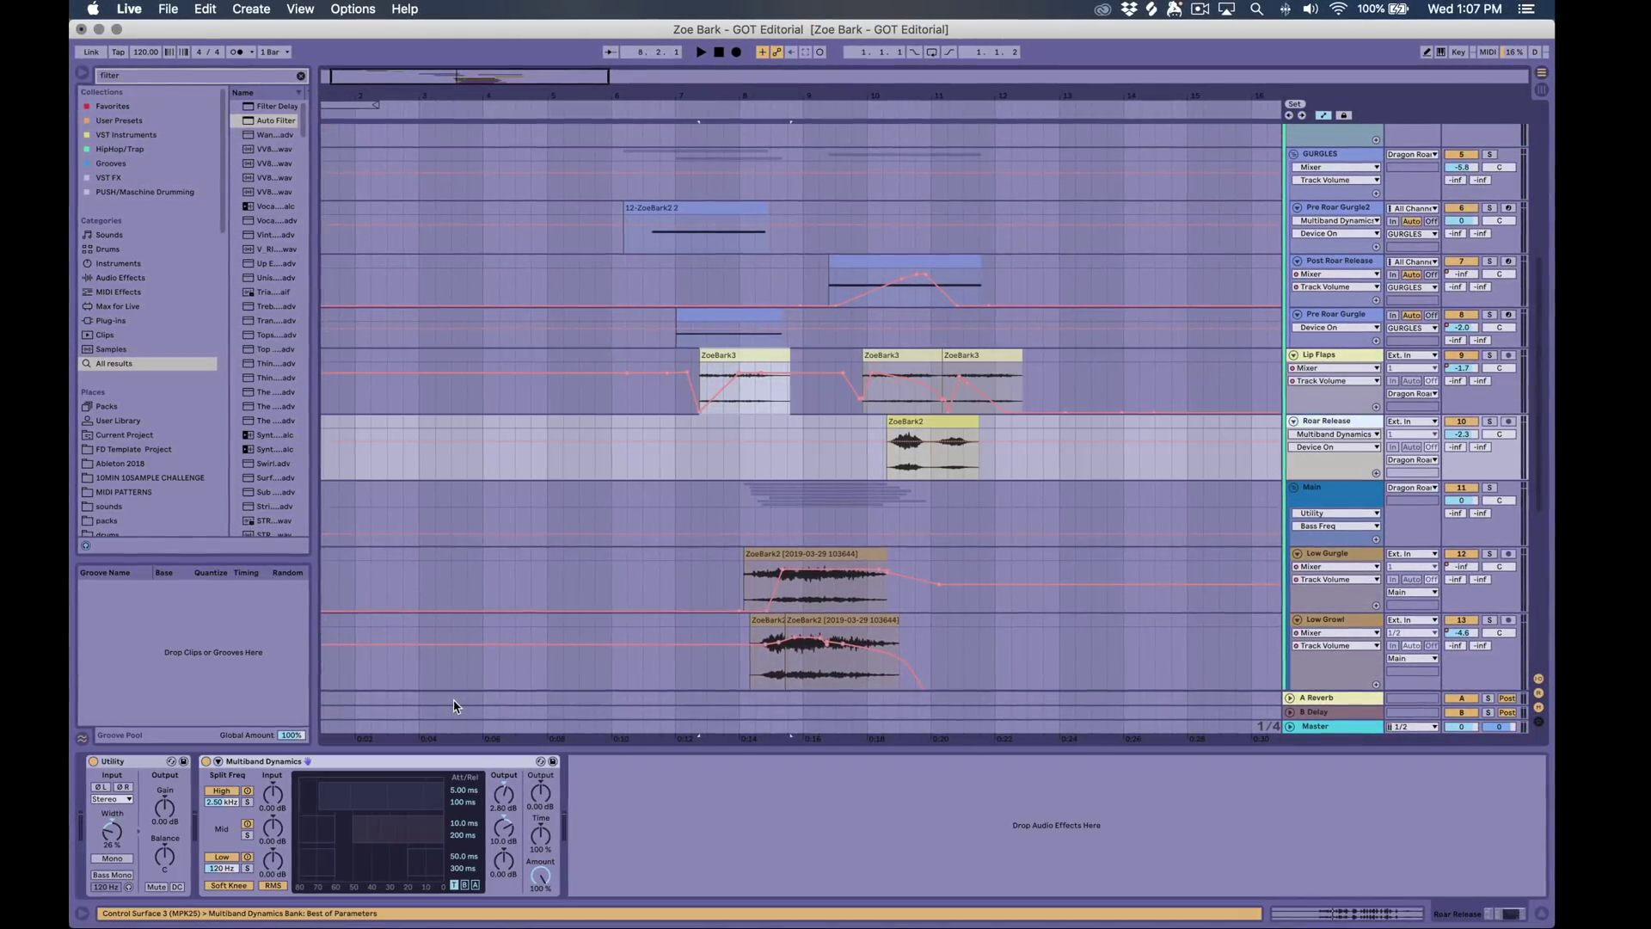
pyautogui.click(886, 460)
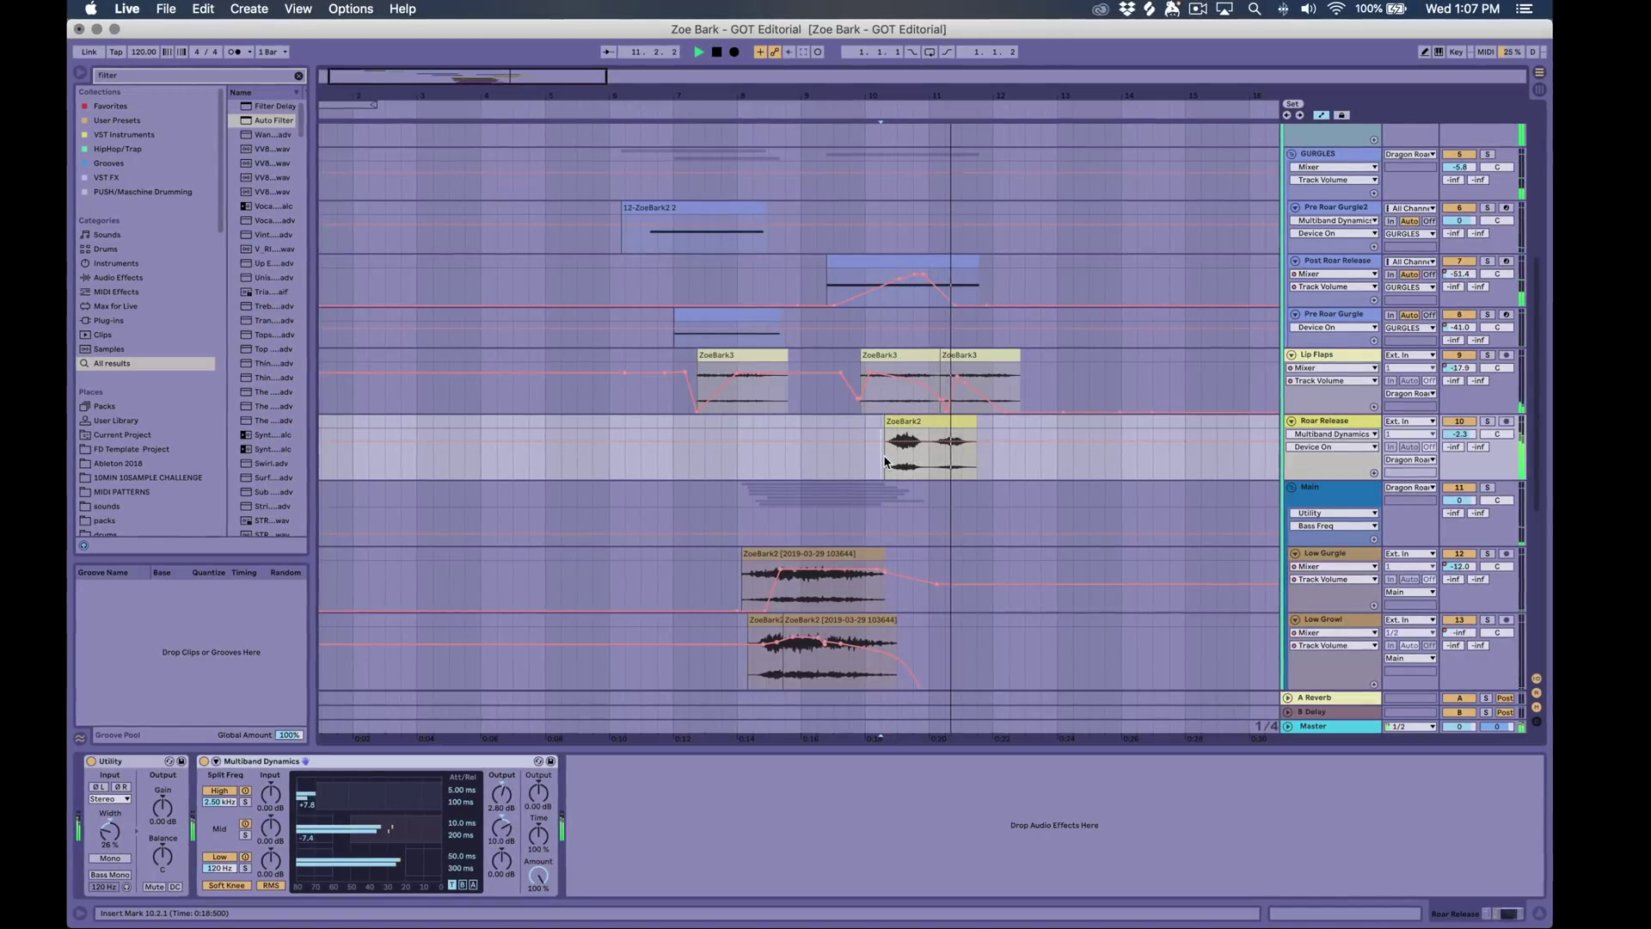
pyautogui.press('space')
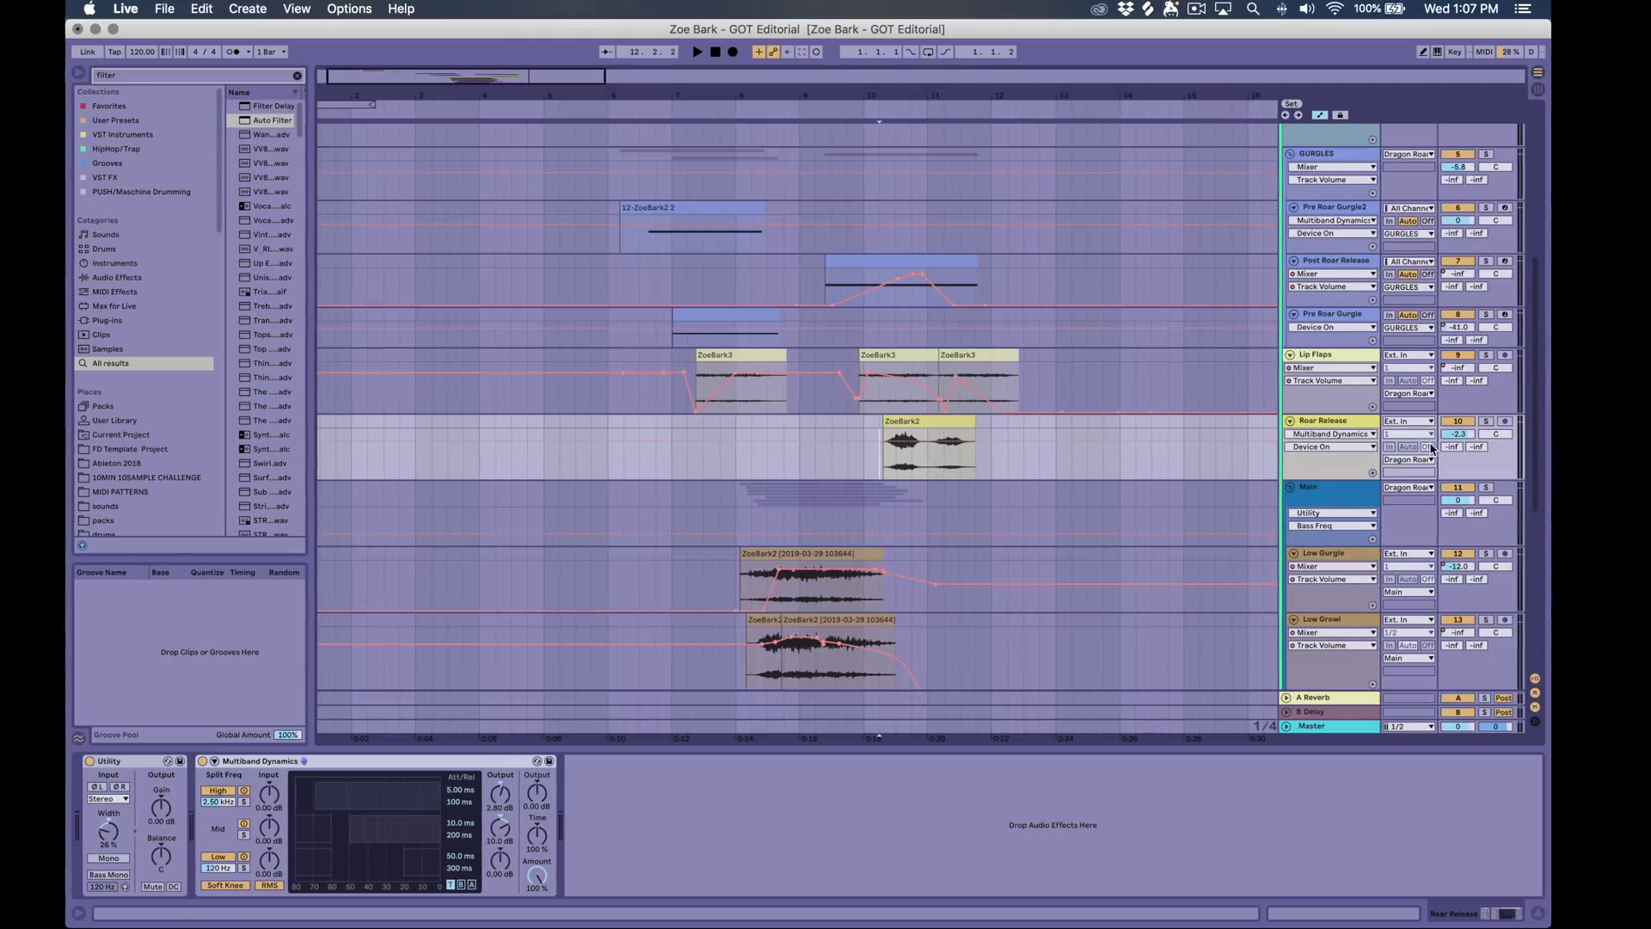
pyautogui.click(1483, 420)
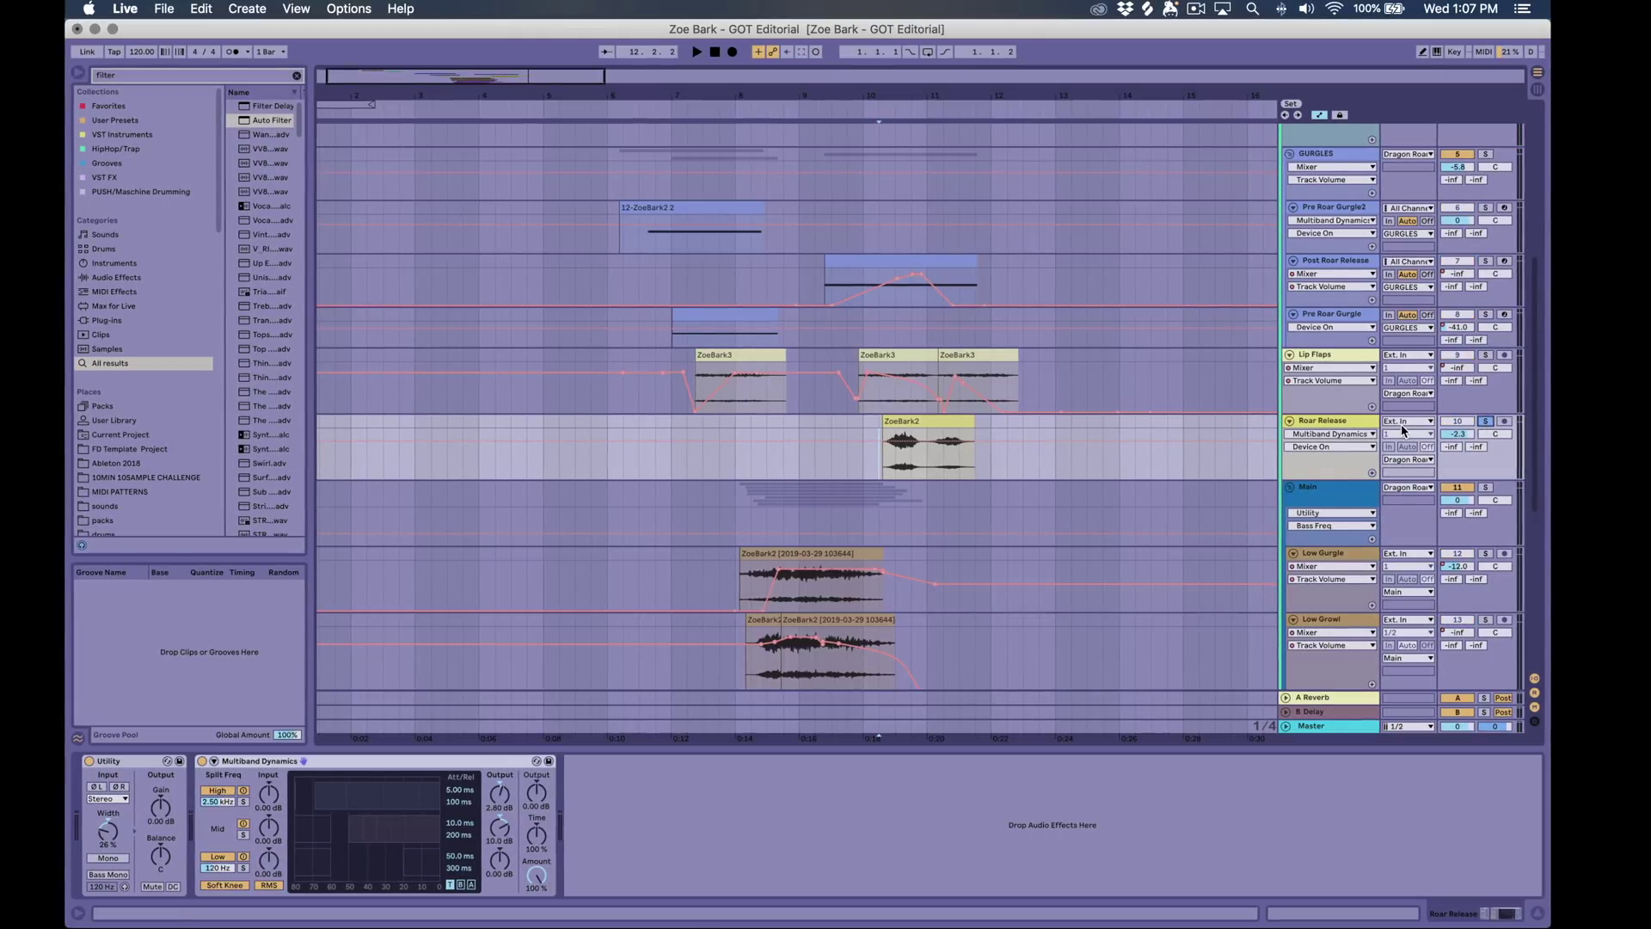
pyautogui.press('space')
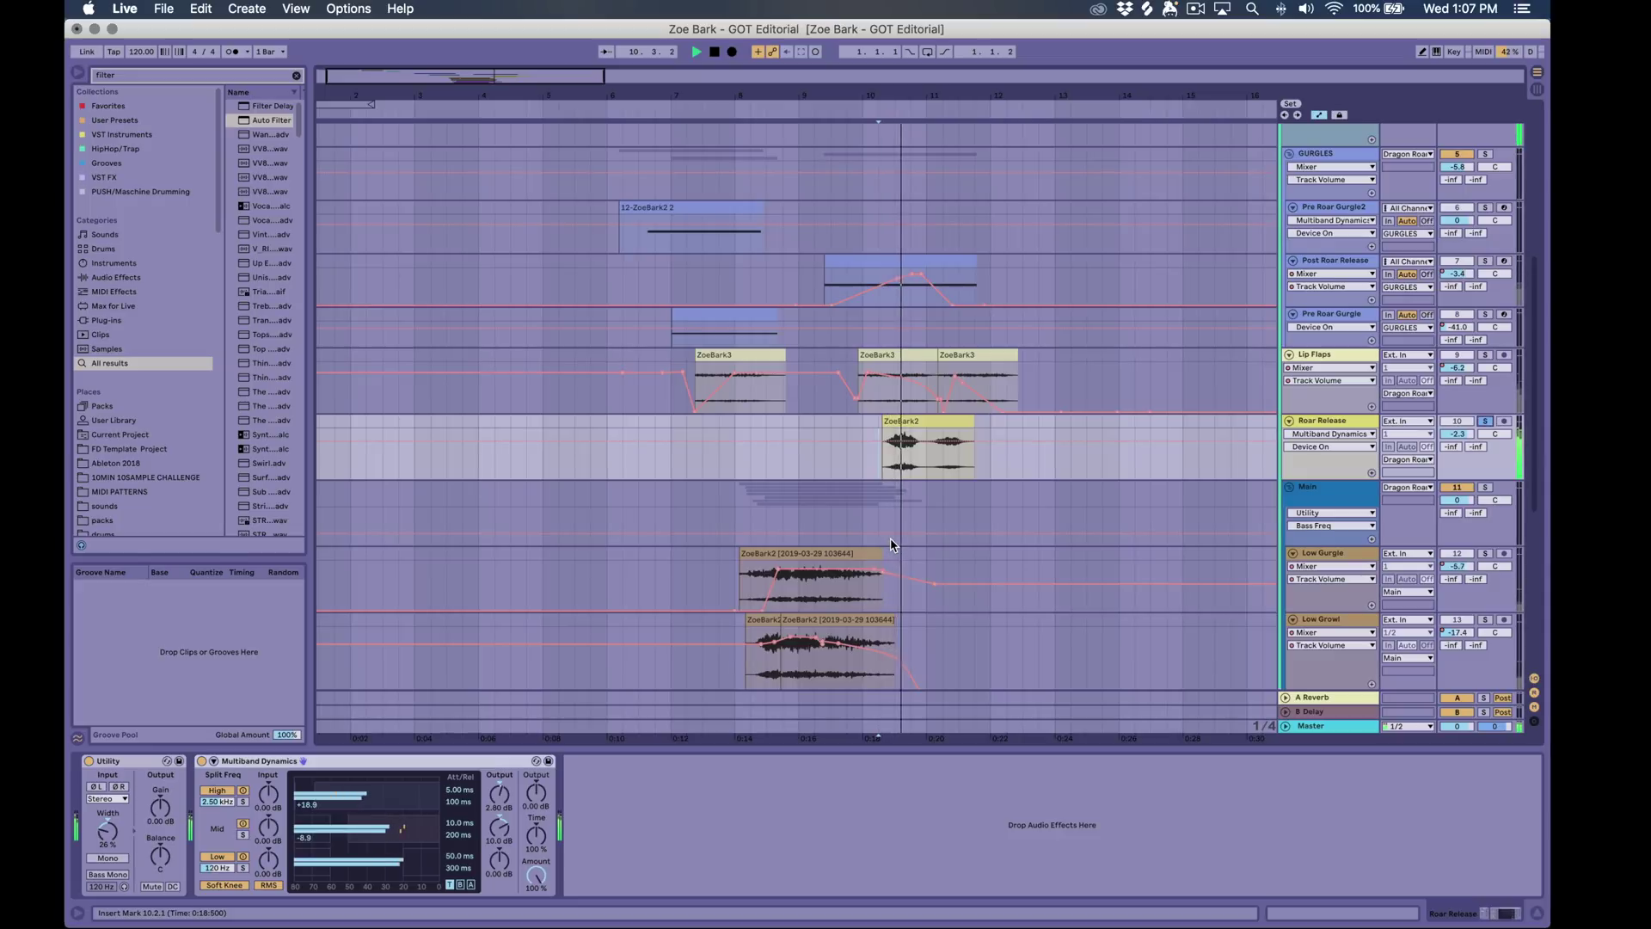
# Go to the source ZoeBark2 clip on the Alpha Bark 2 track and audition it in solo
pyautogui.scroll(6, 907, 454)
pyautogui.press('space')
pyautogui.click(434, 248)
pyautogui.click(432, 240)
pyautogui.press('space')
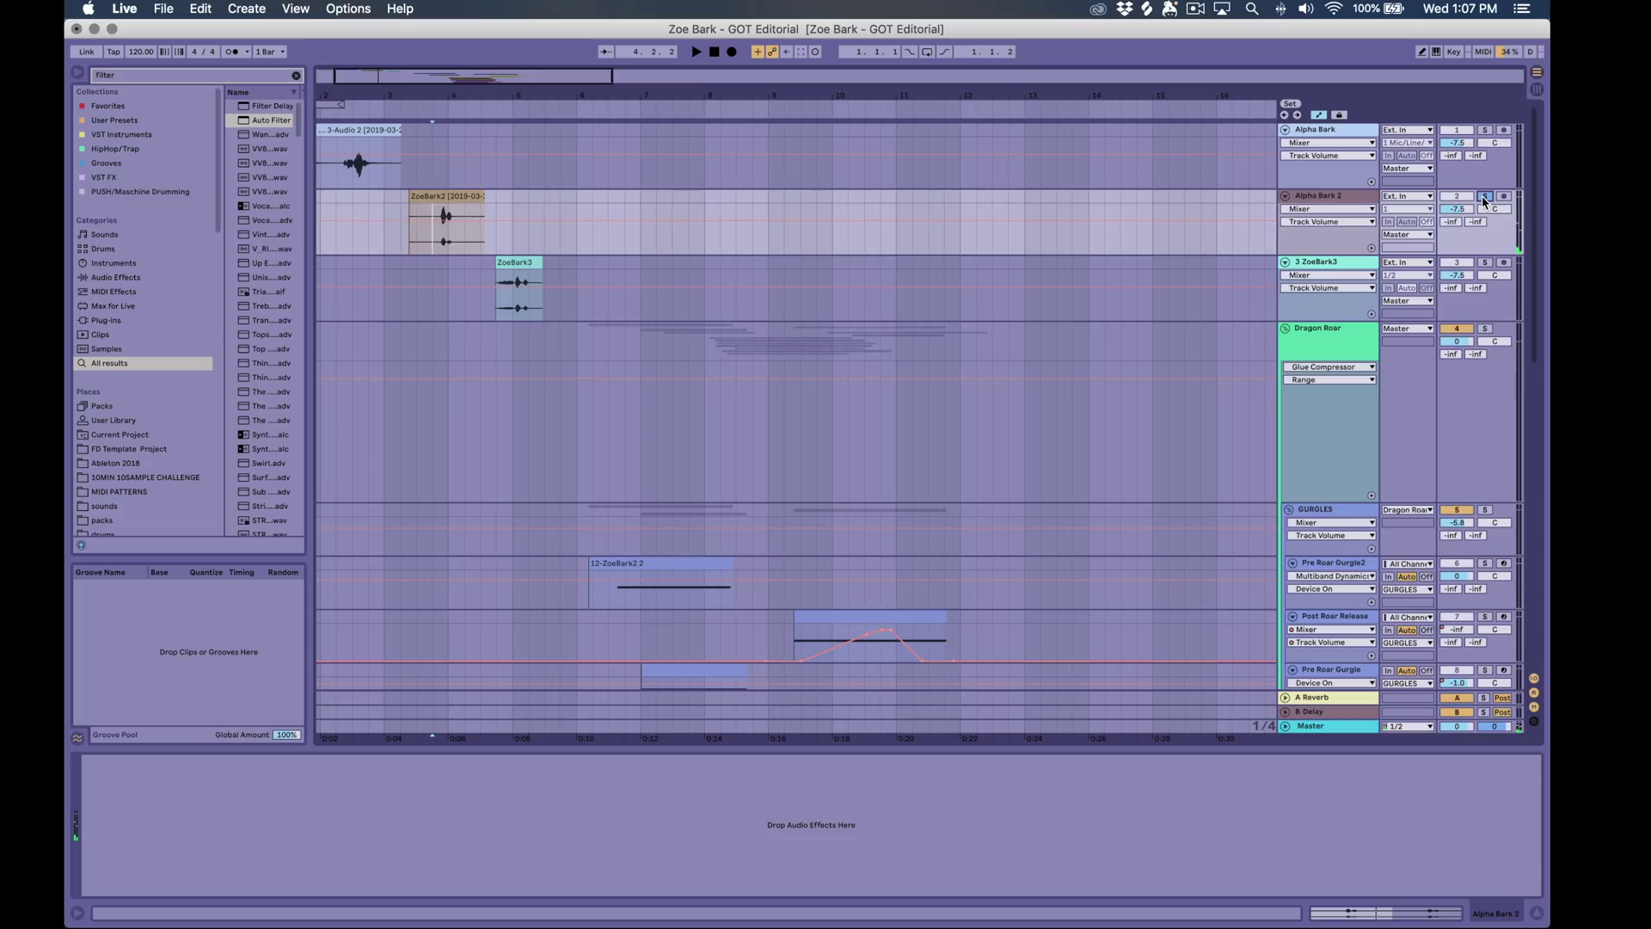
pyautogui.press('space')
# Collapse the Main group, look over its device chain, and expand the group to show its layers again
pyautogui.scroll(-8, 1132, 514)
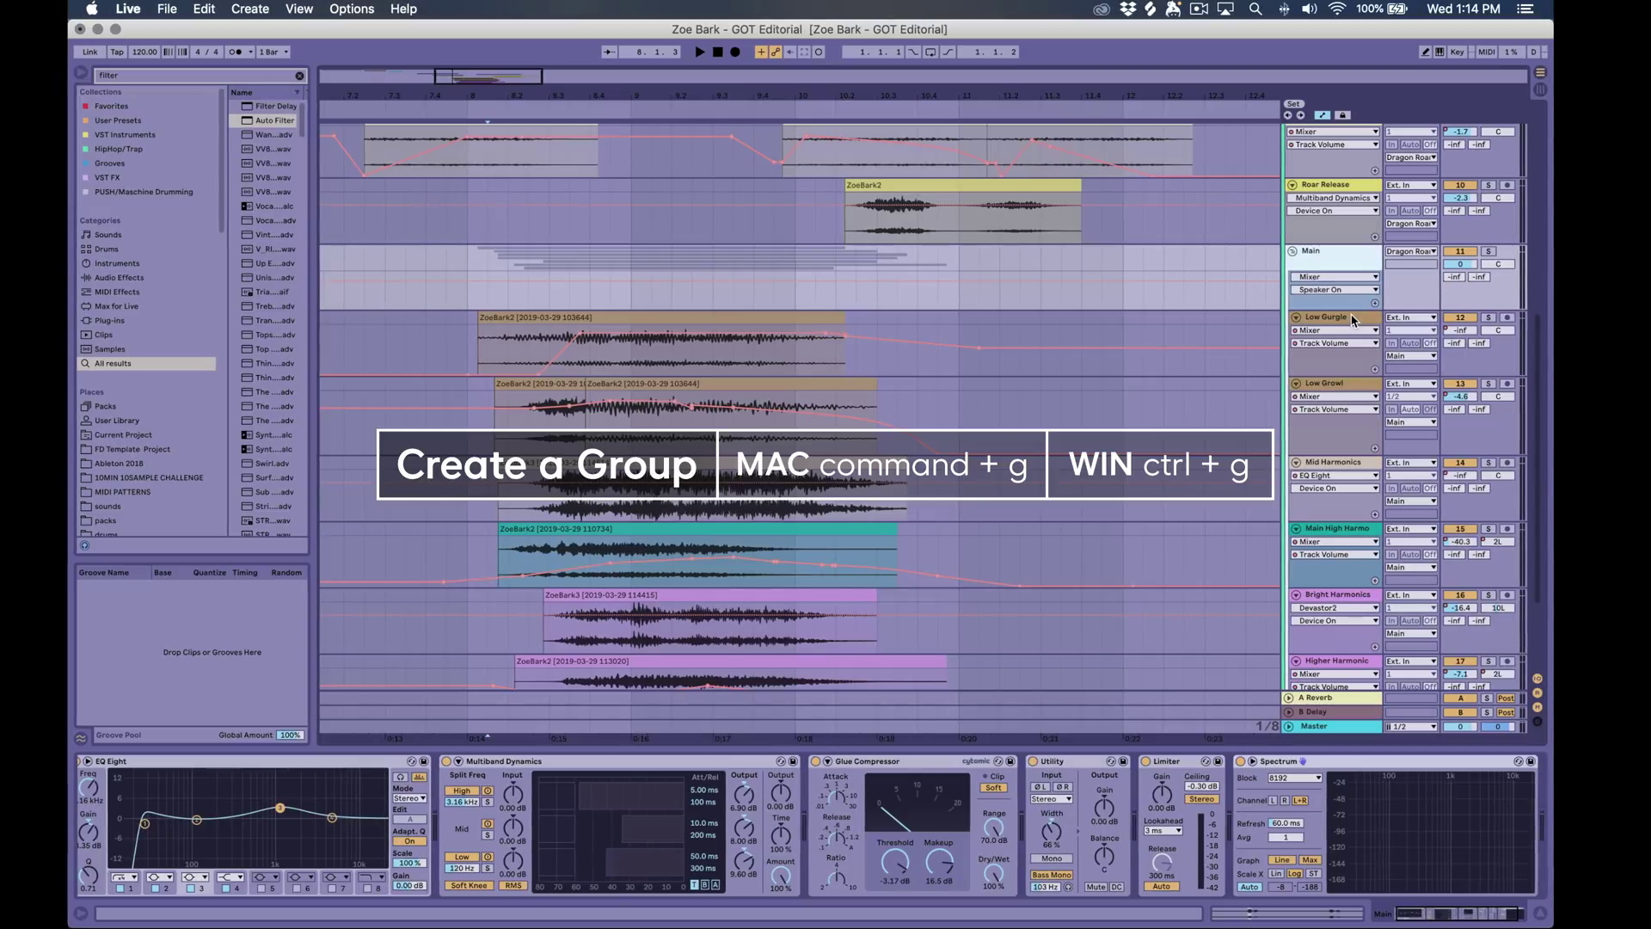
pyautogui.scroll(1, 1352, 320)
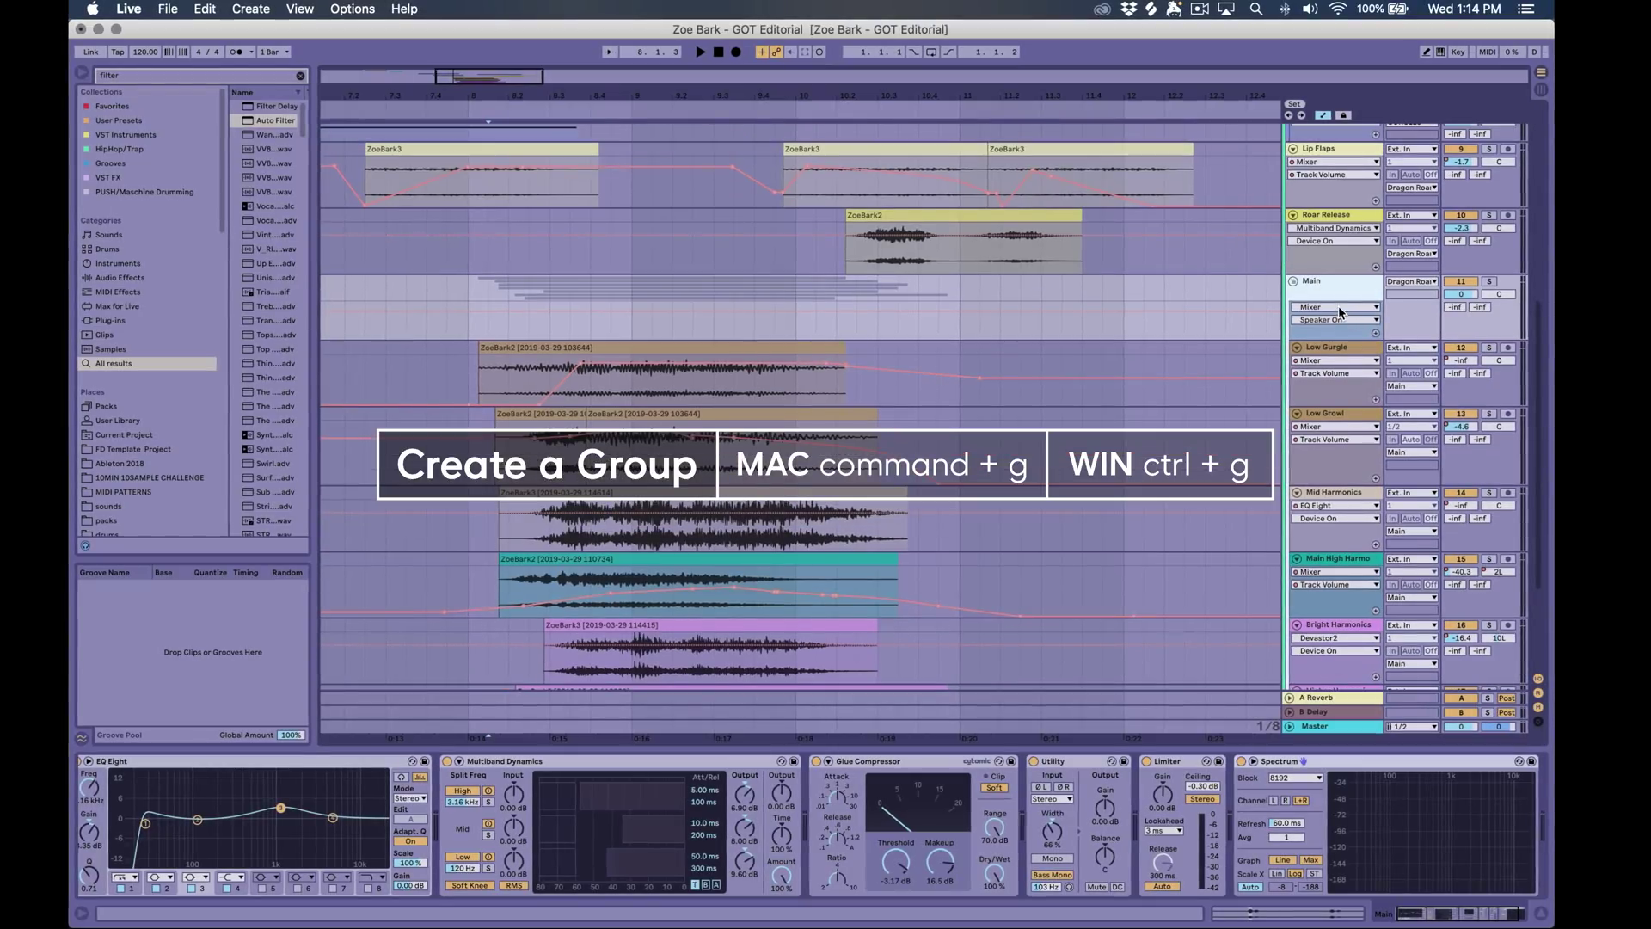
pyautogui.click(1292, 281)
pyautogui.scroll(5, 1292, 281)
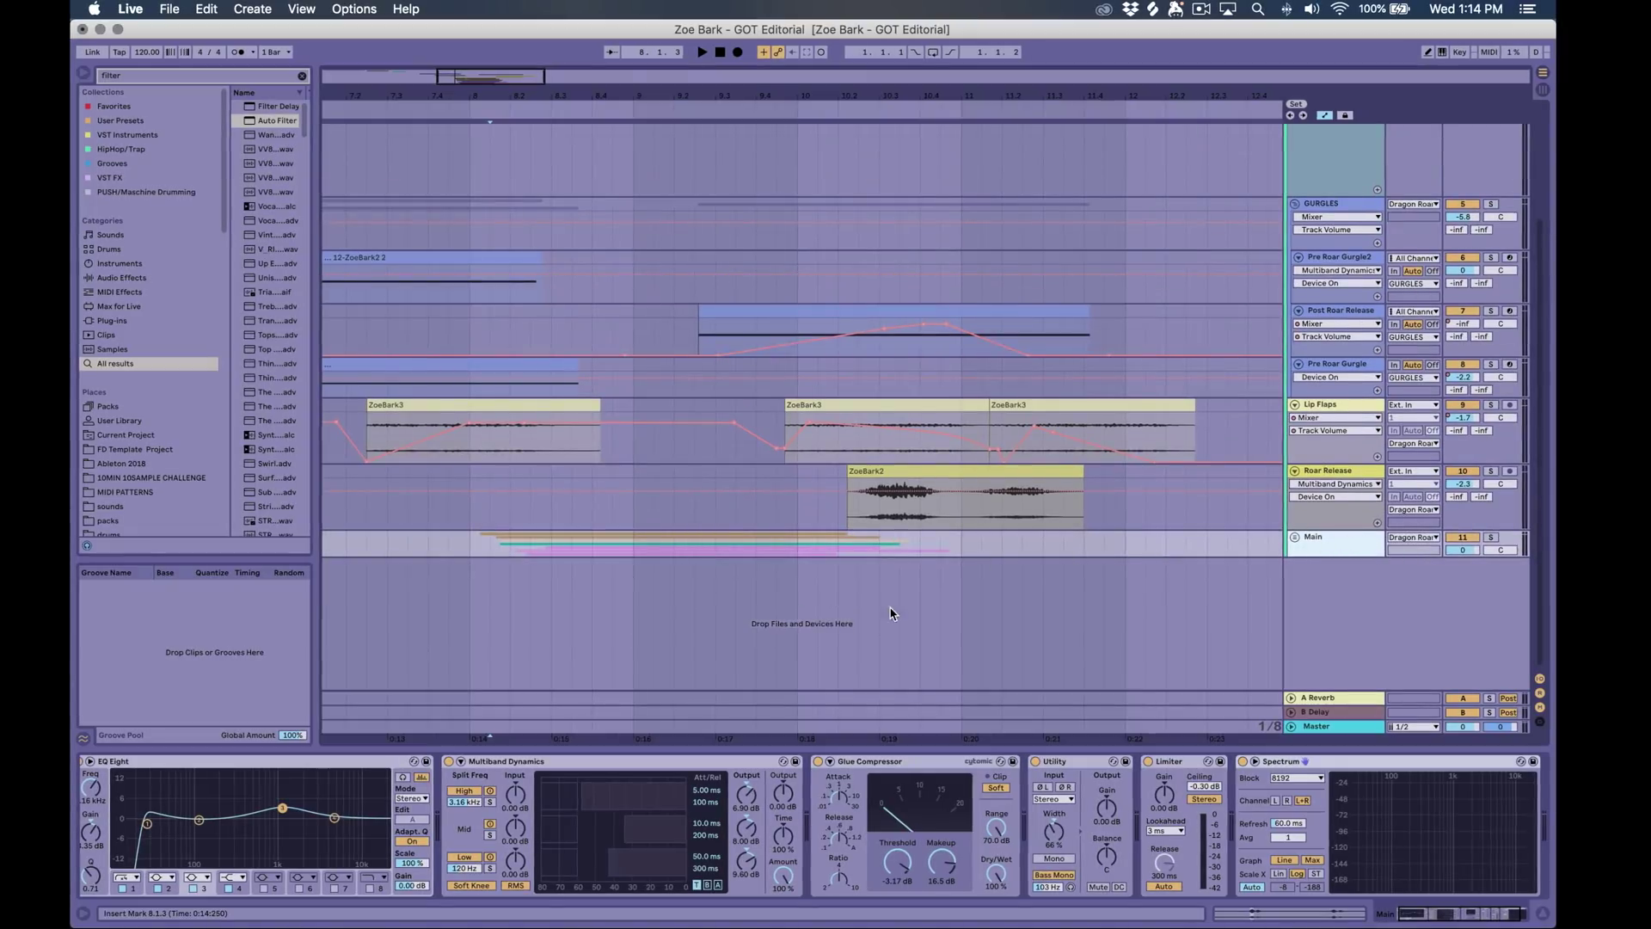
pyautogui.hscroll(2, 697, 822)
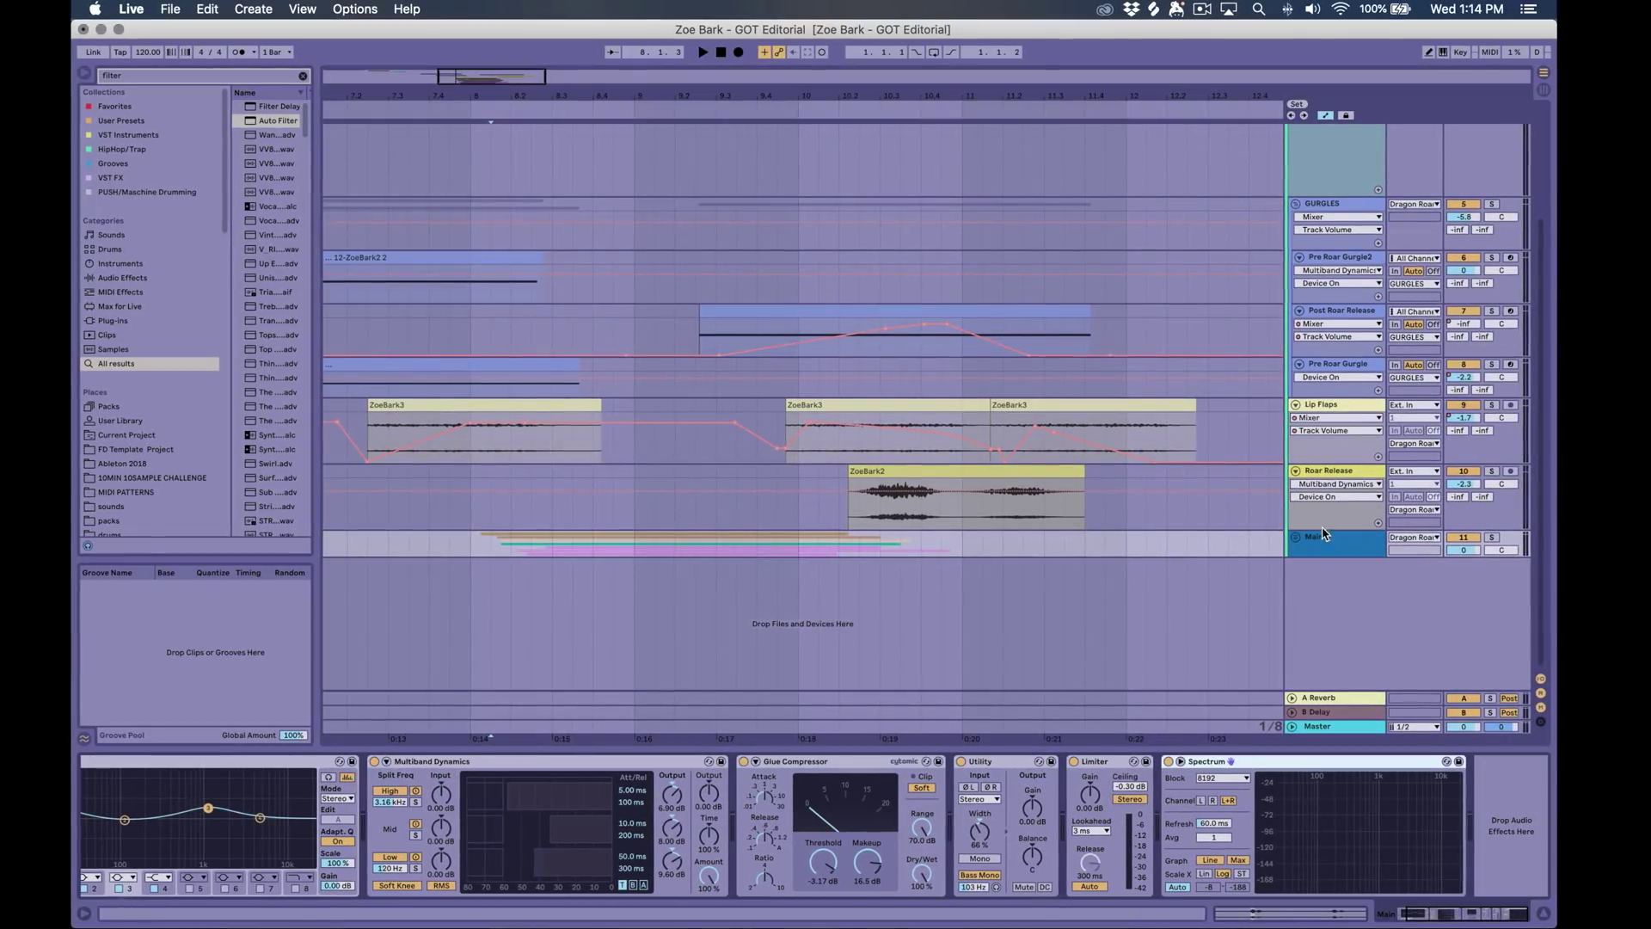
pyautogui.click(1296, 539)
pyautogui.scroll(-5, 1340, 467)
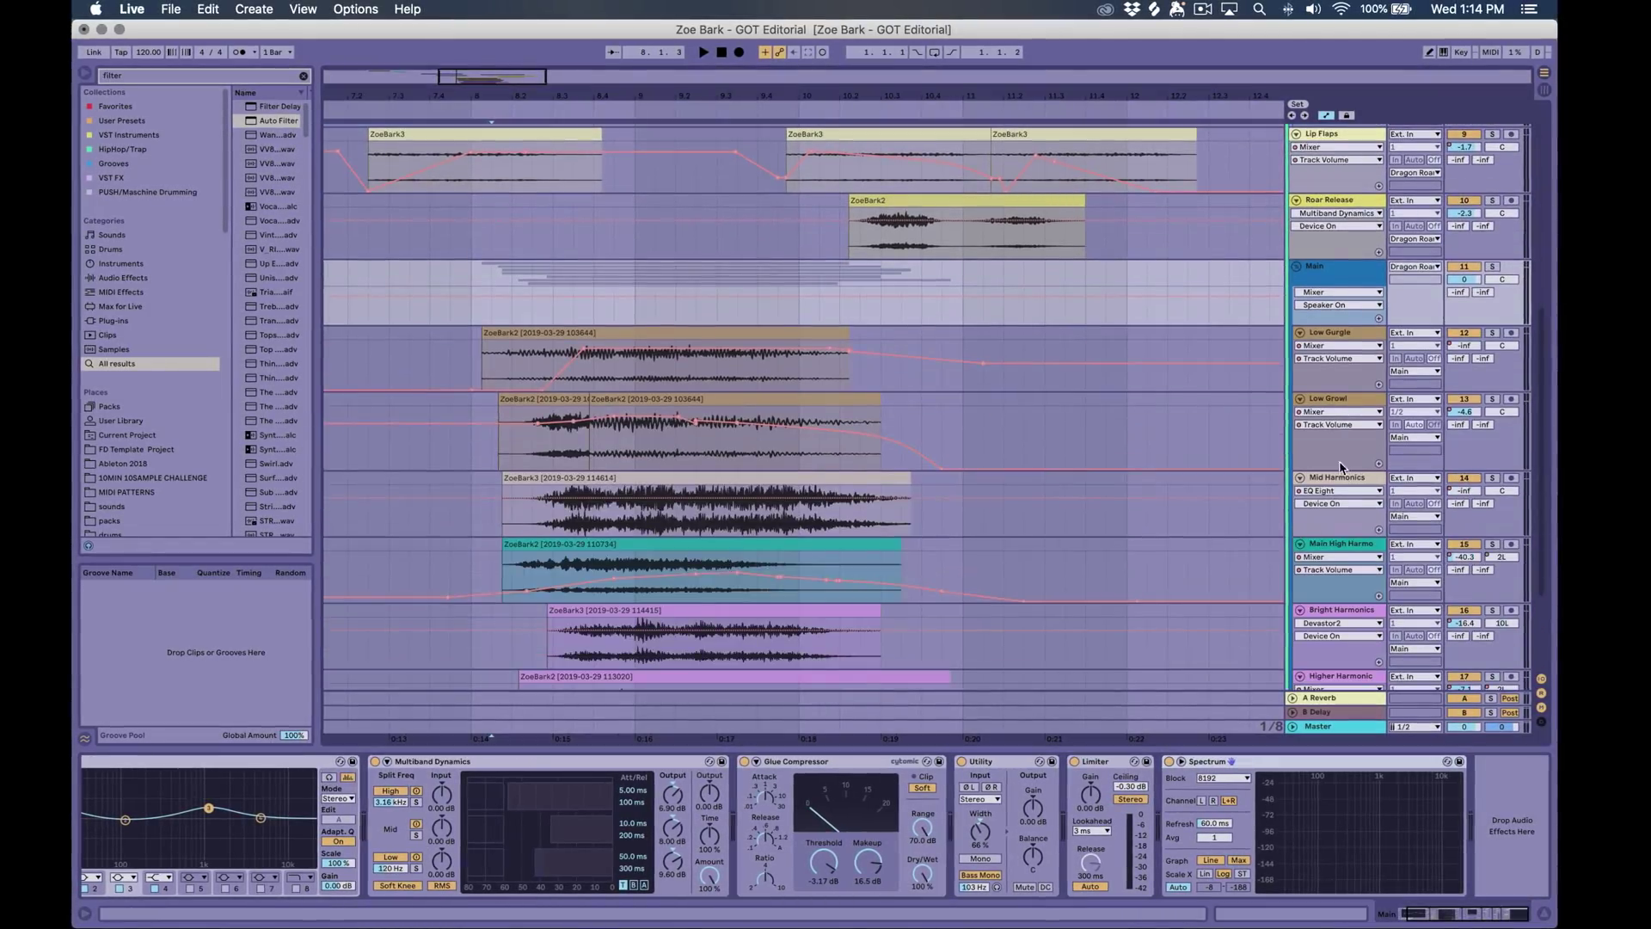
# Solo the Low Gurgle track, play it from 8.1.3 with its device chain shown, and select its clip
pyautogui.click(1357, 332)
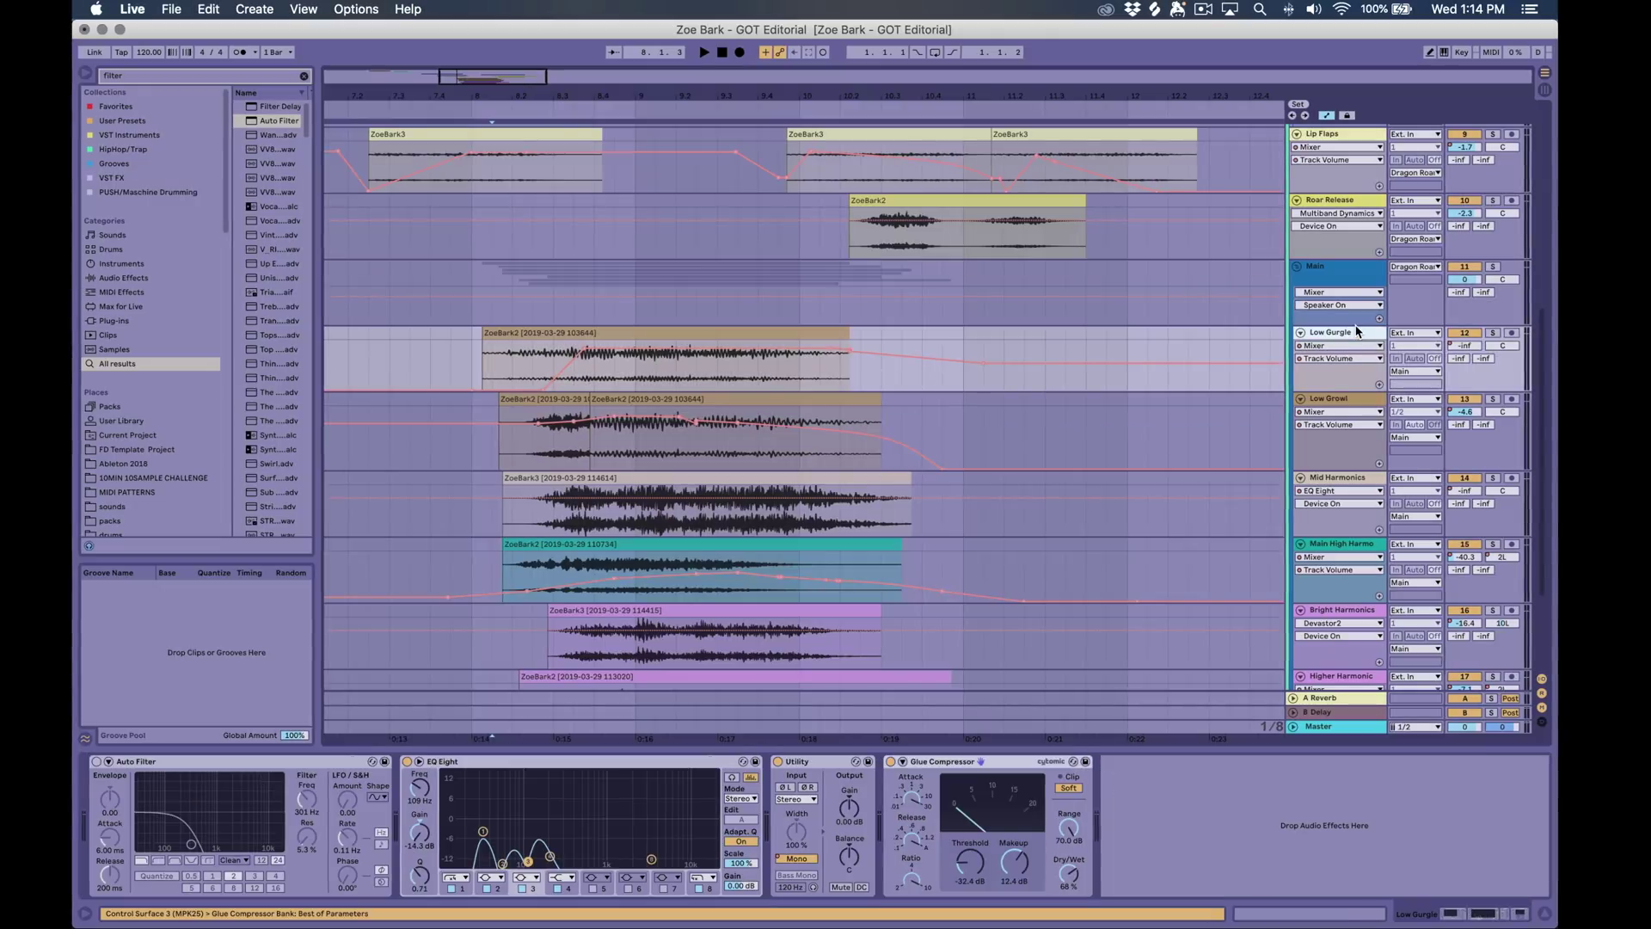
pyautogui.click(1494, 332)
pyautogui.press('space')
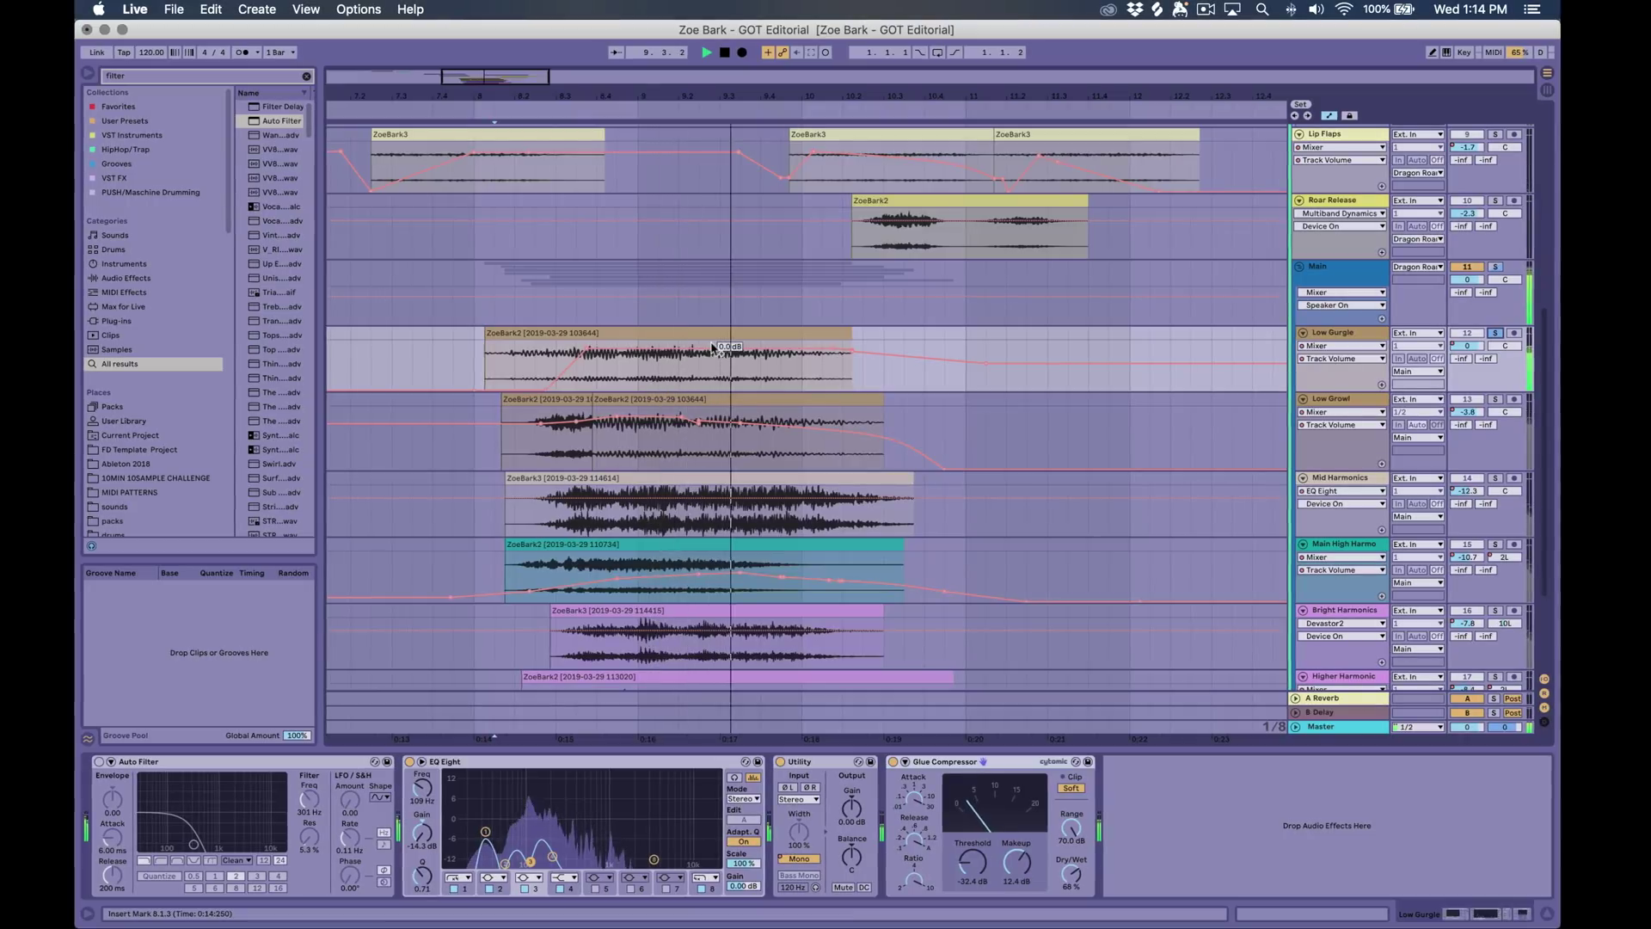
pyautogui.press('space')
pyautogui.click(1353, 346)
pyautogui.click(1334, 335)
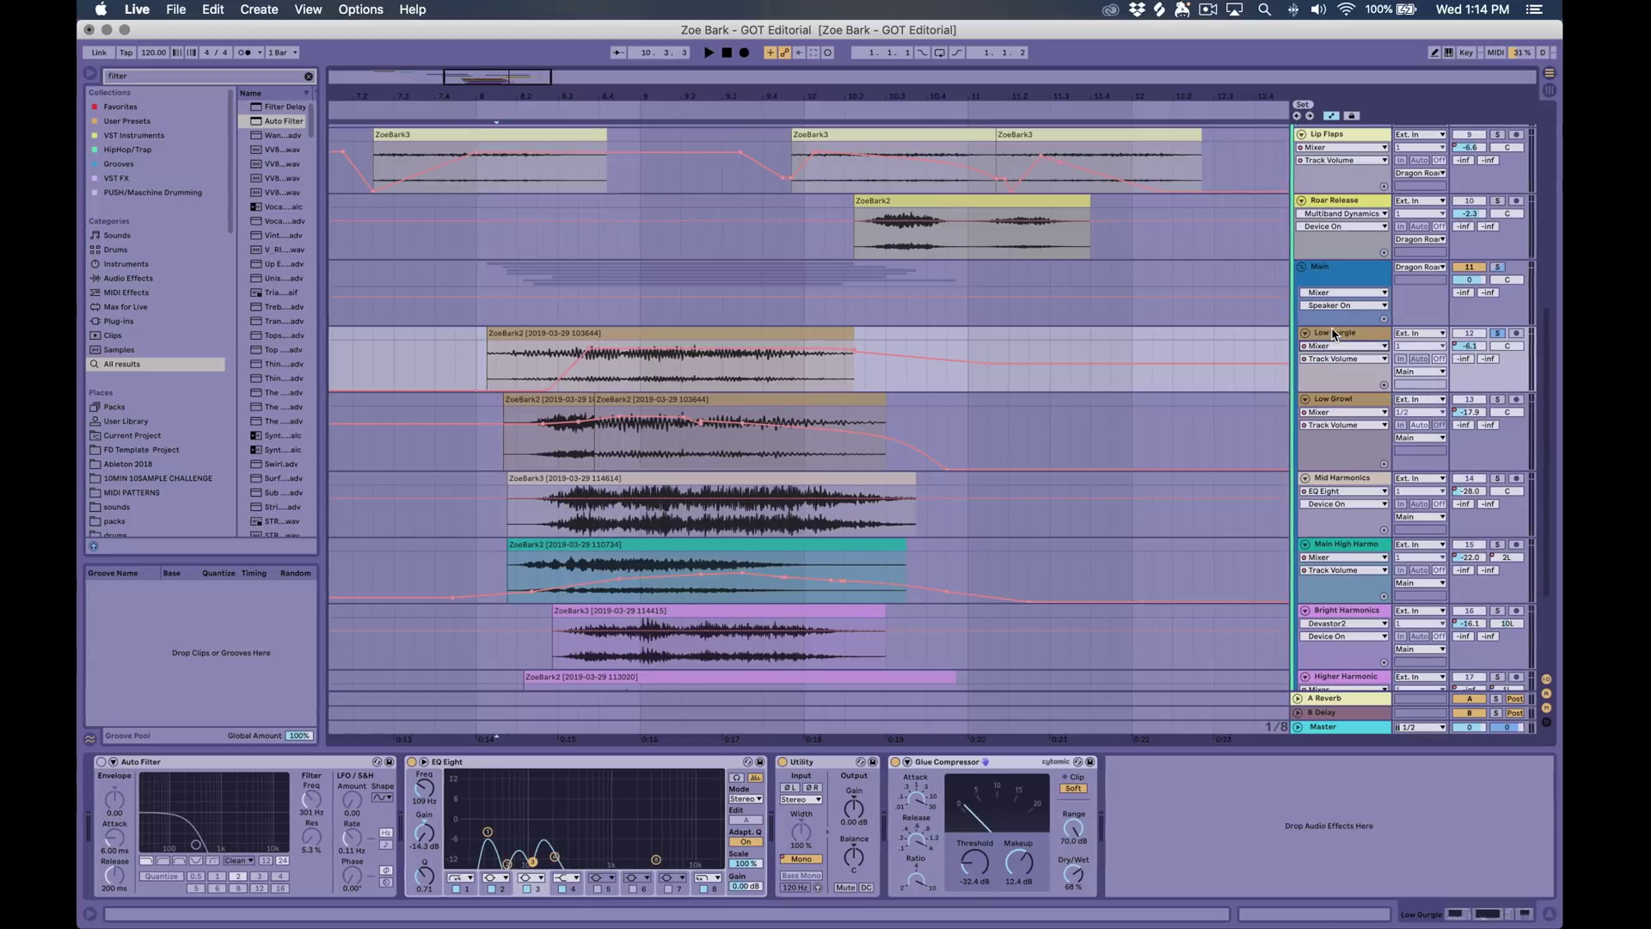
pyautogui.click(719, 335)
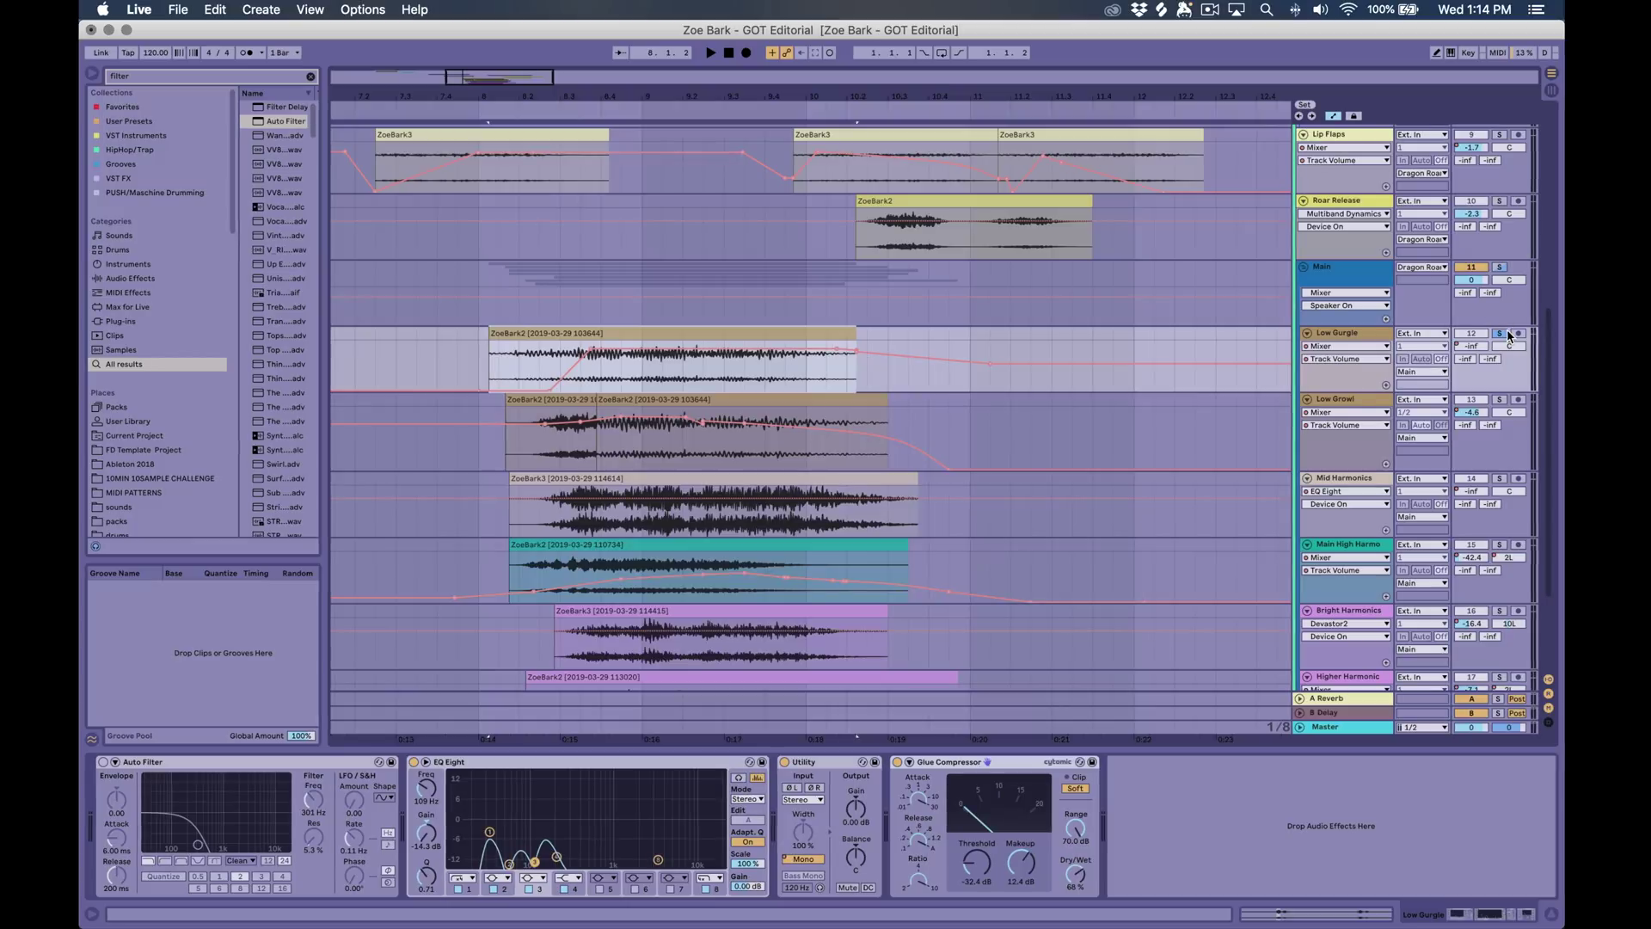
# Play the Low Gurgle clip together with the other roar layers
pyautogui.press('space')
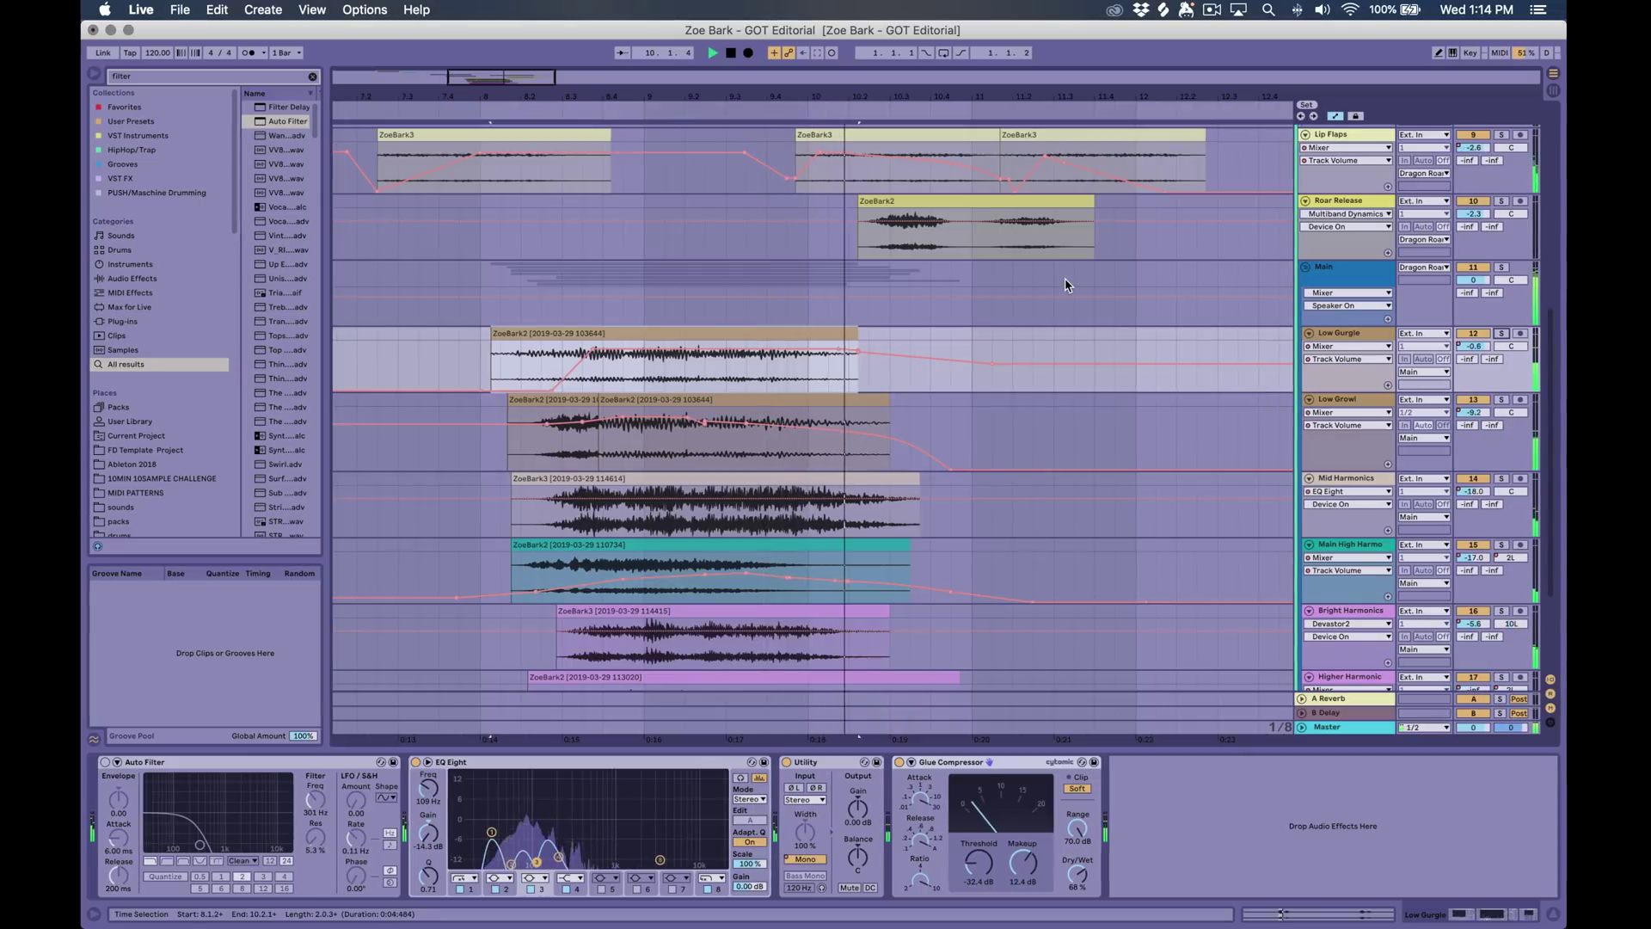
pyautogui.press('space')
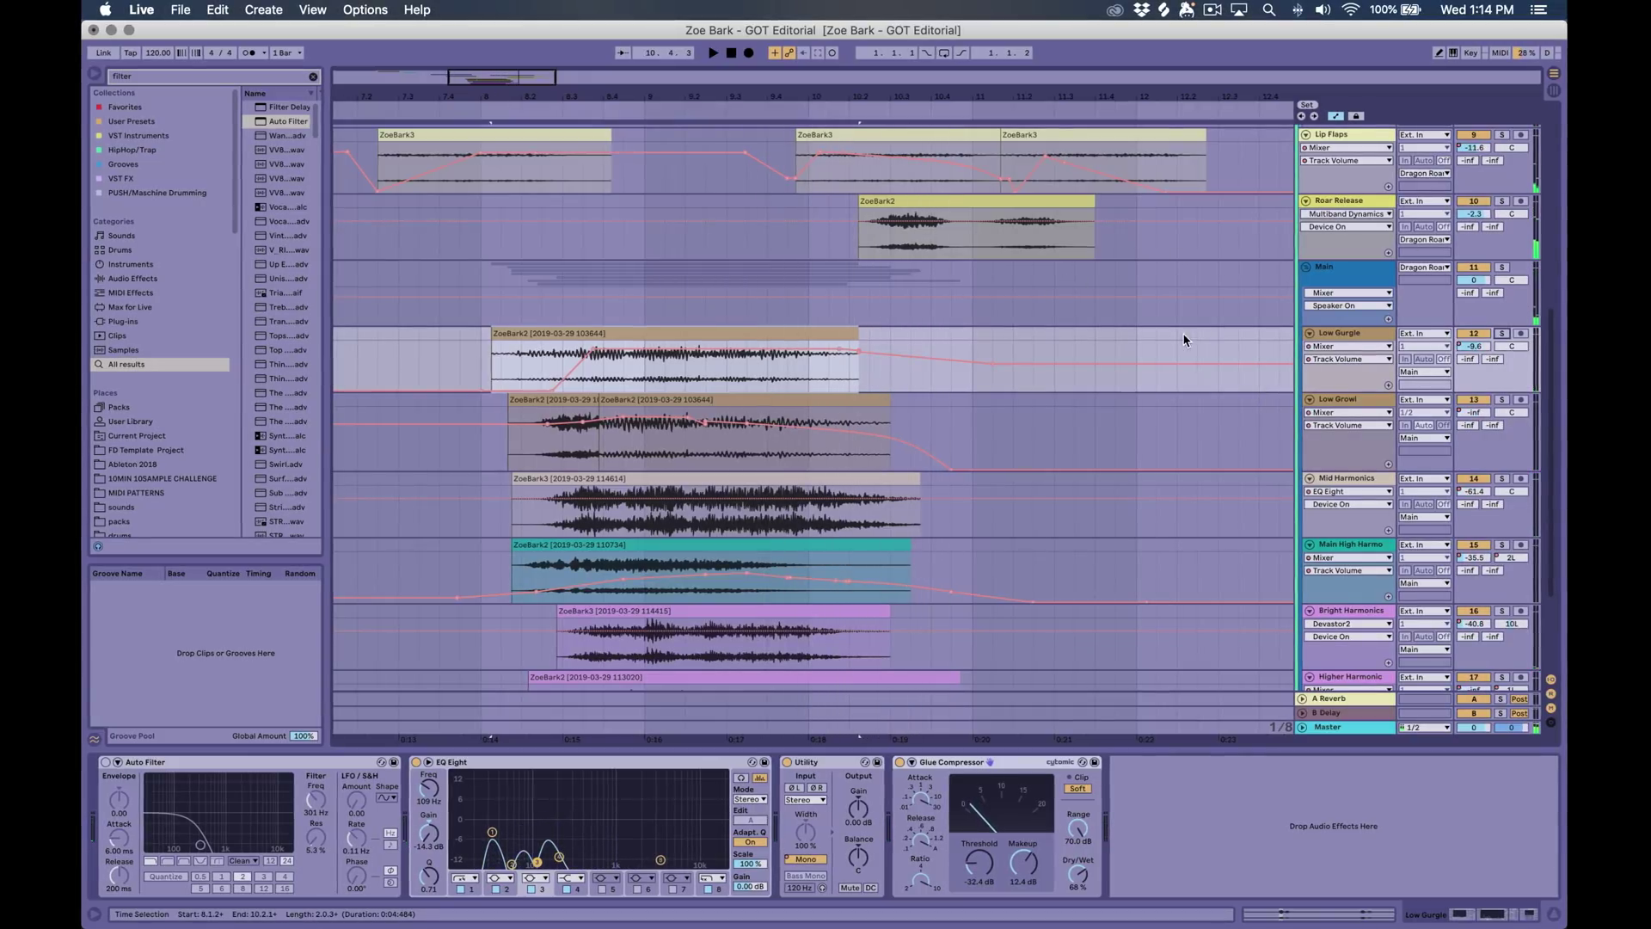
# Unfold the Alpha Bark 2 track around its ZoeBark2 source clip and insert a new audio track beneath it
pyautogui.scroll(5, 943, 370)
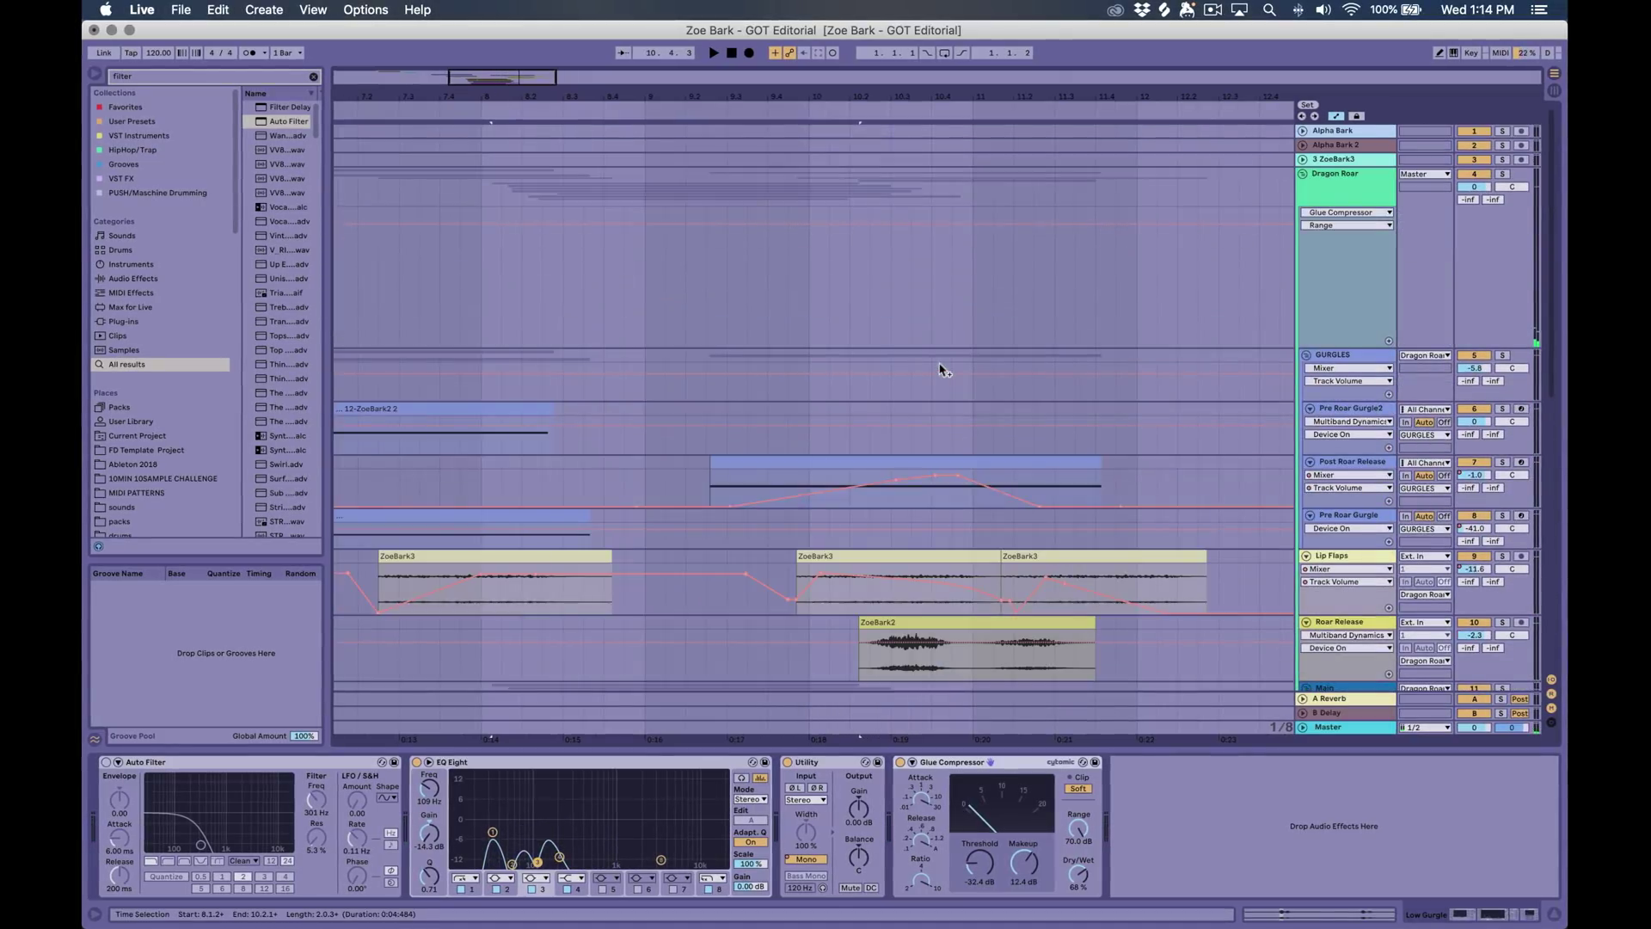
pyautogui.click(1304, 145)
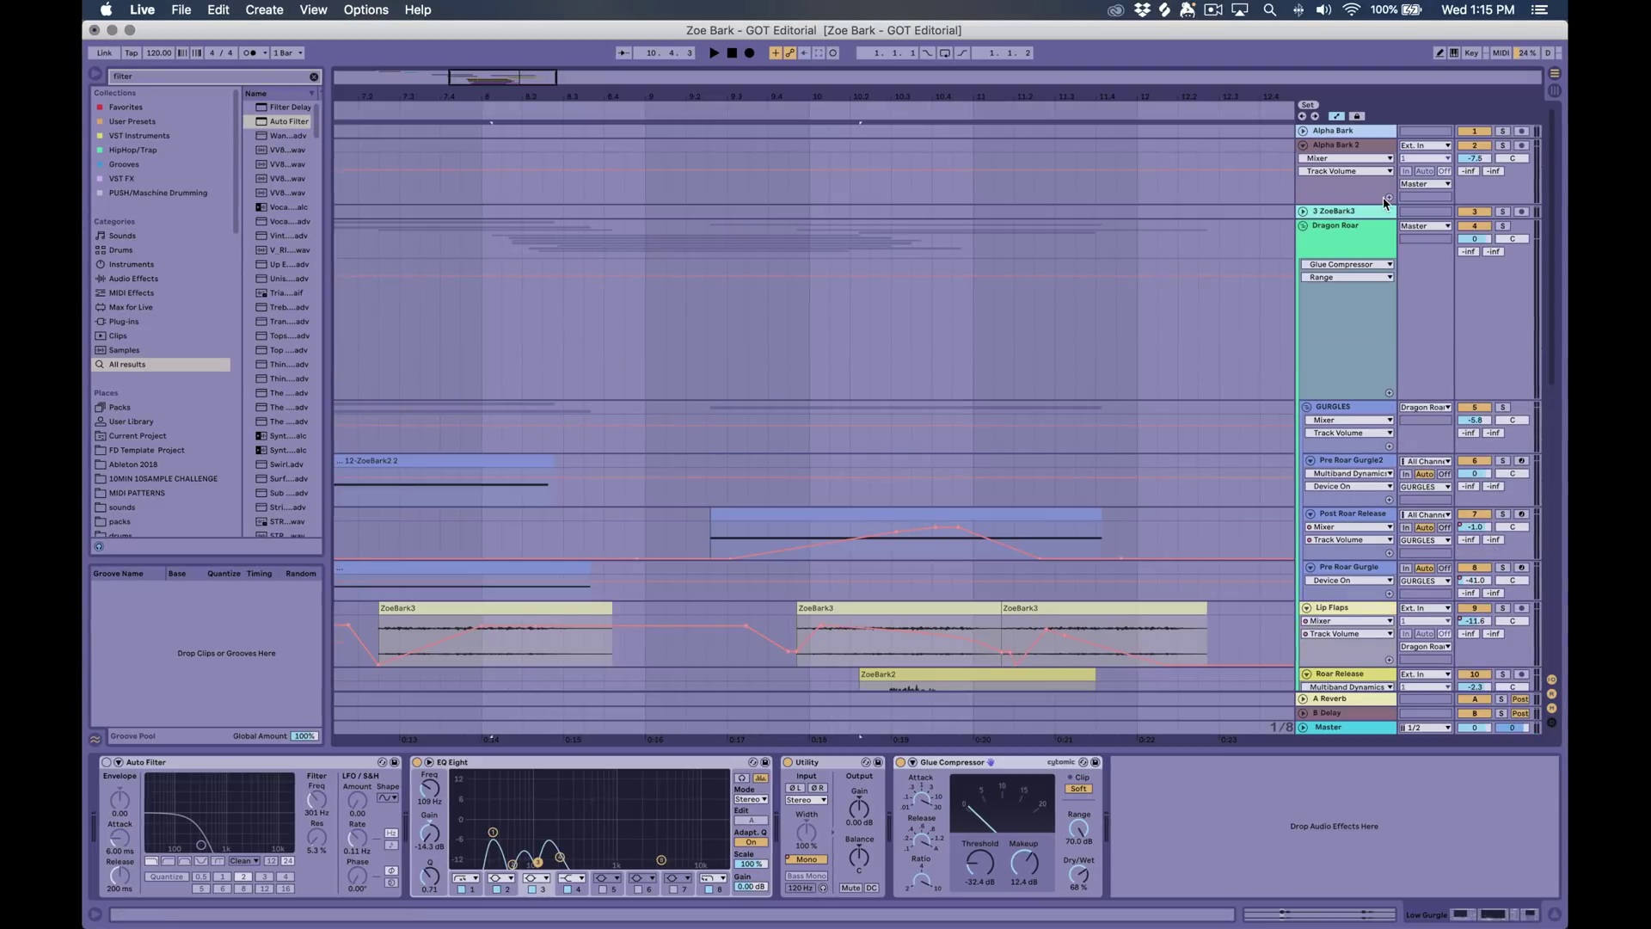
pyautogui.hscroll(-10, 800, 275)
pyautogui.click(804, 195)
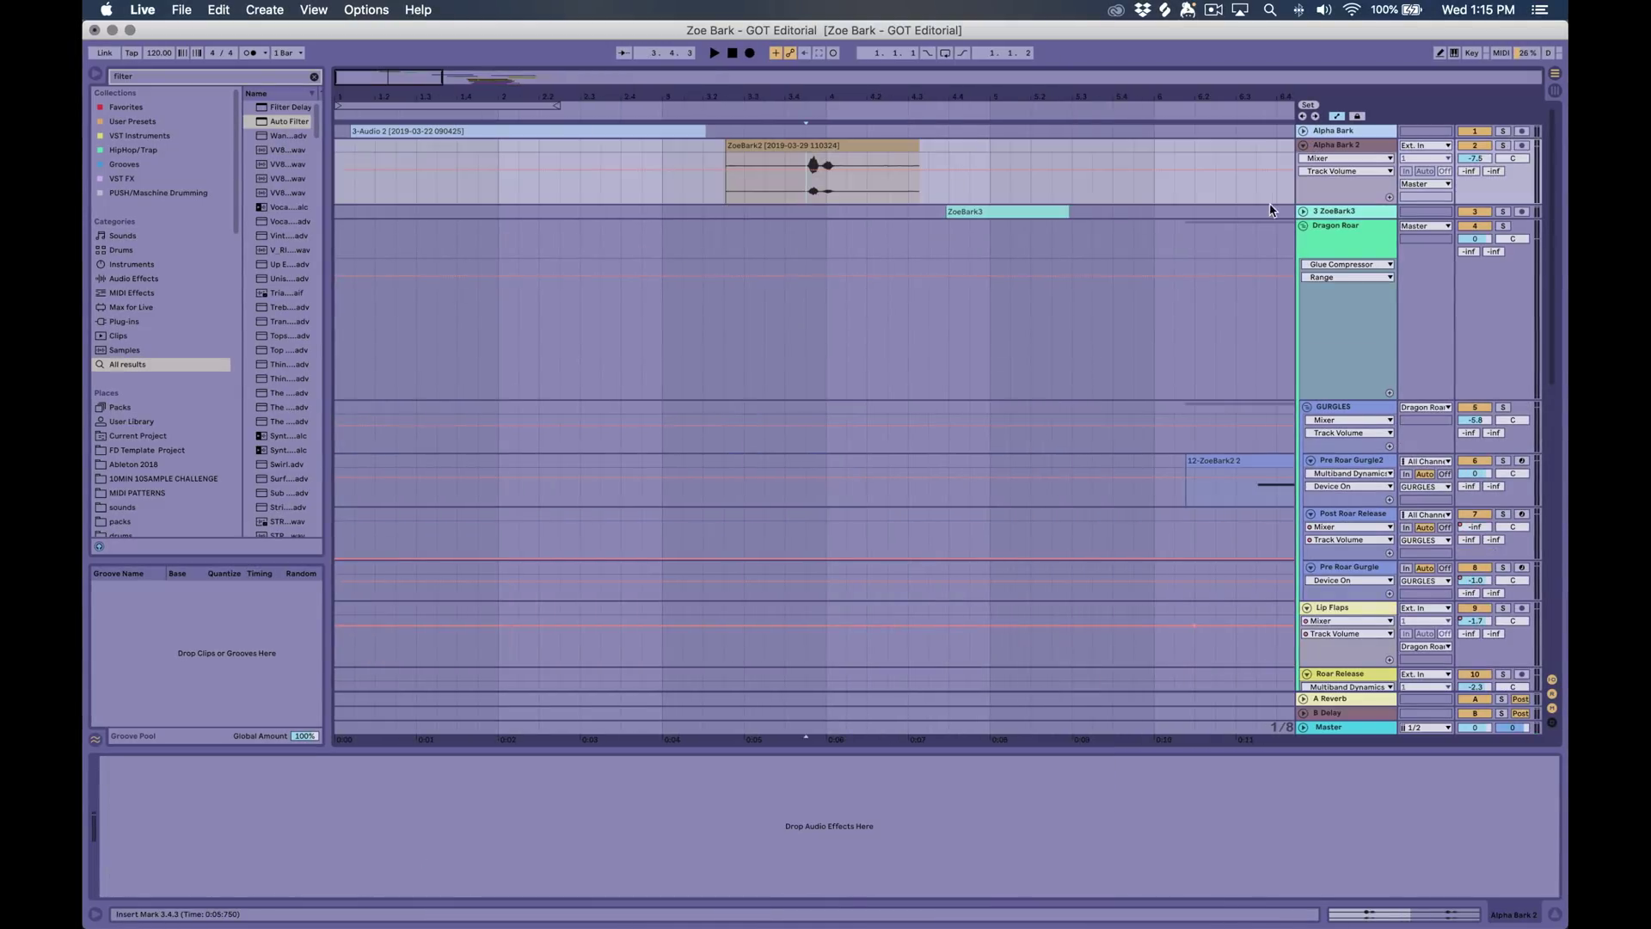
pyautogui.moveTo(1349, 200)
pyautogui.mouseDown()
pyautogui.moveTo(1342, 277)
pyautogui.moveTo(1339, 184)
pyautogui.mouseUp()
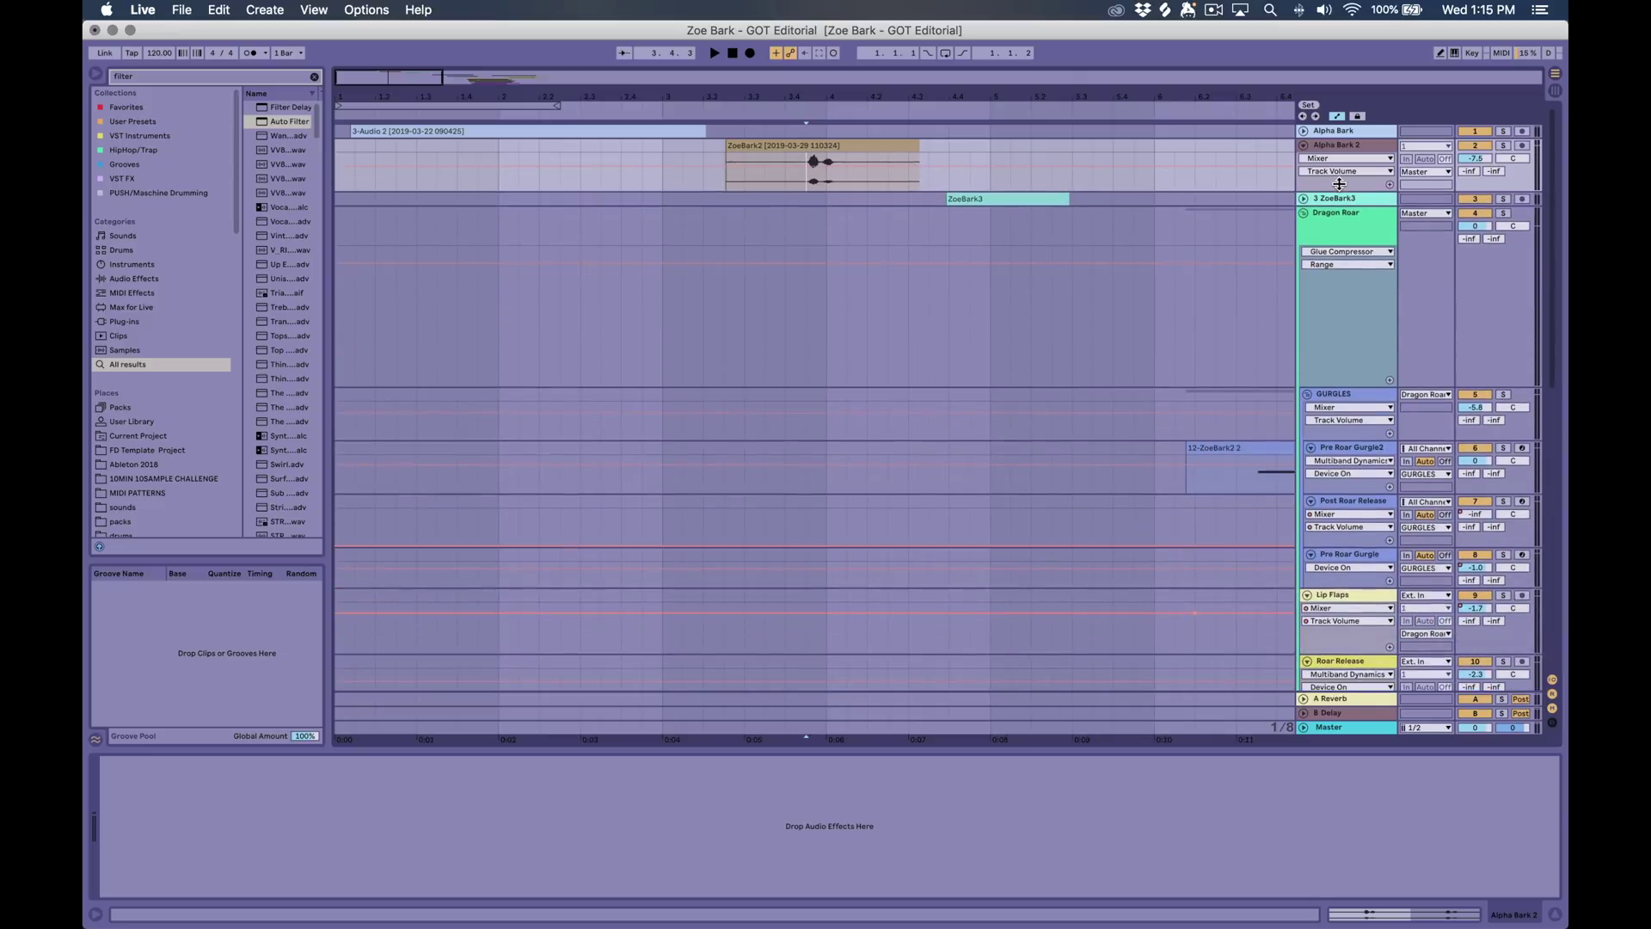
pyautogui.press('super+t')
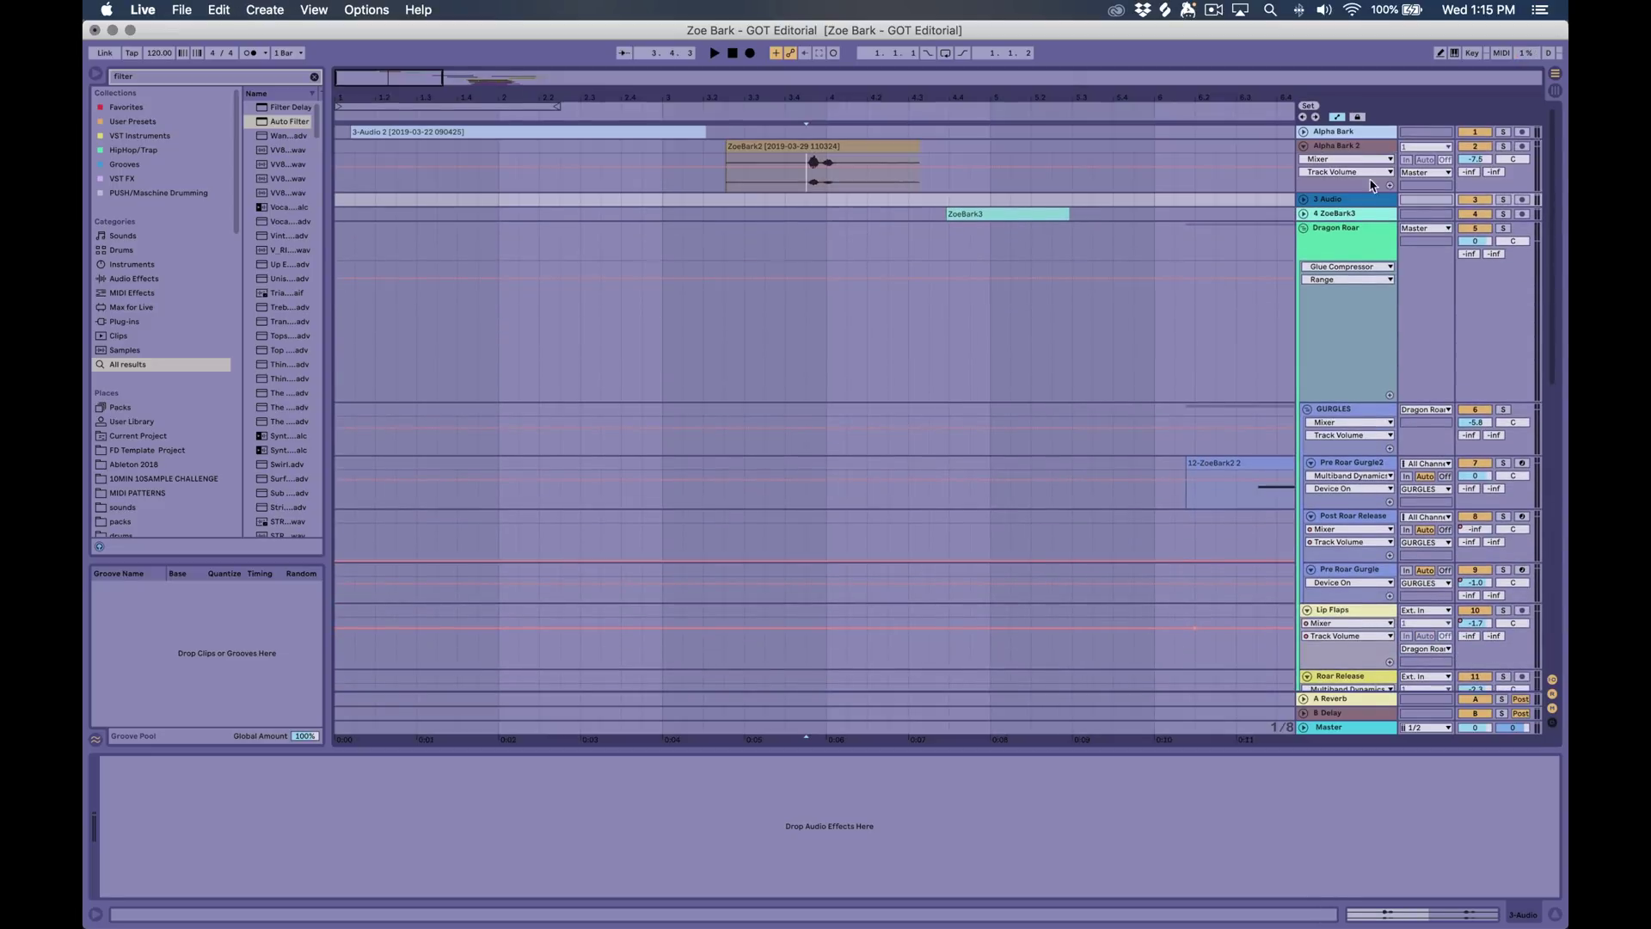
# Copy only the first bark, from about 3.4.3, out of the Alpha Bark 2 clip onto the new audio track
pyautogui.scroll(-3, 1320, 203)
pyautogui.scroll(3, 1235, 170)
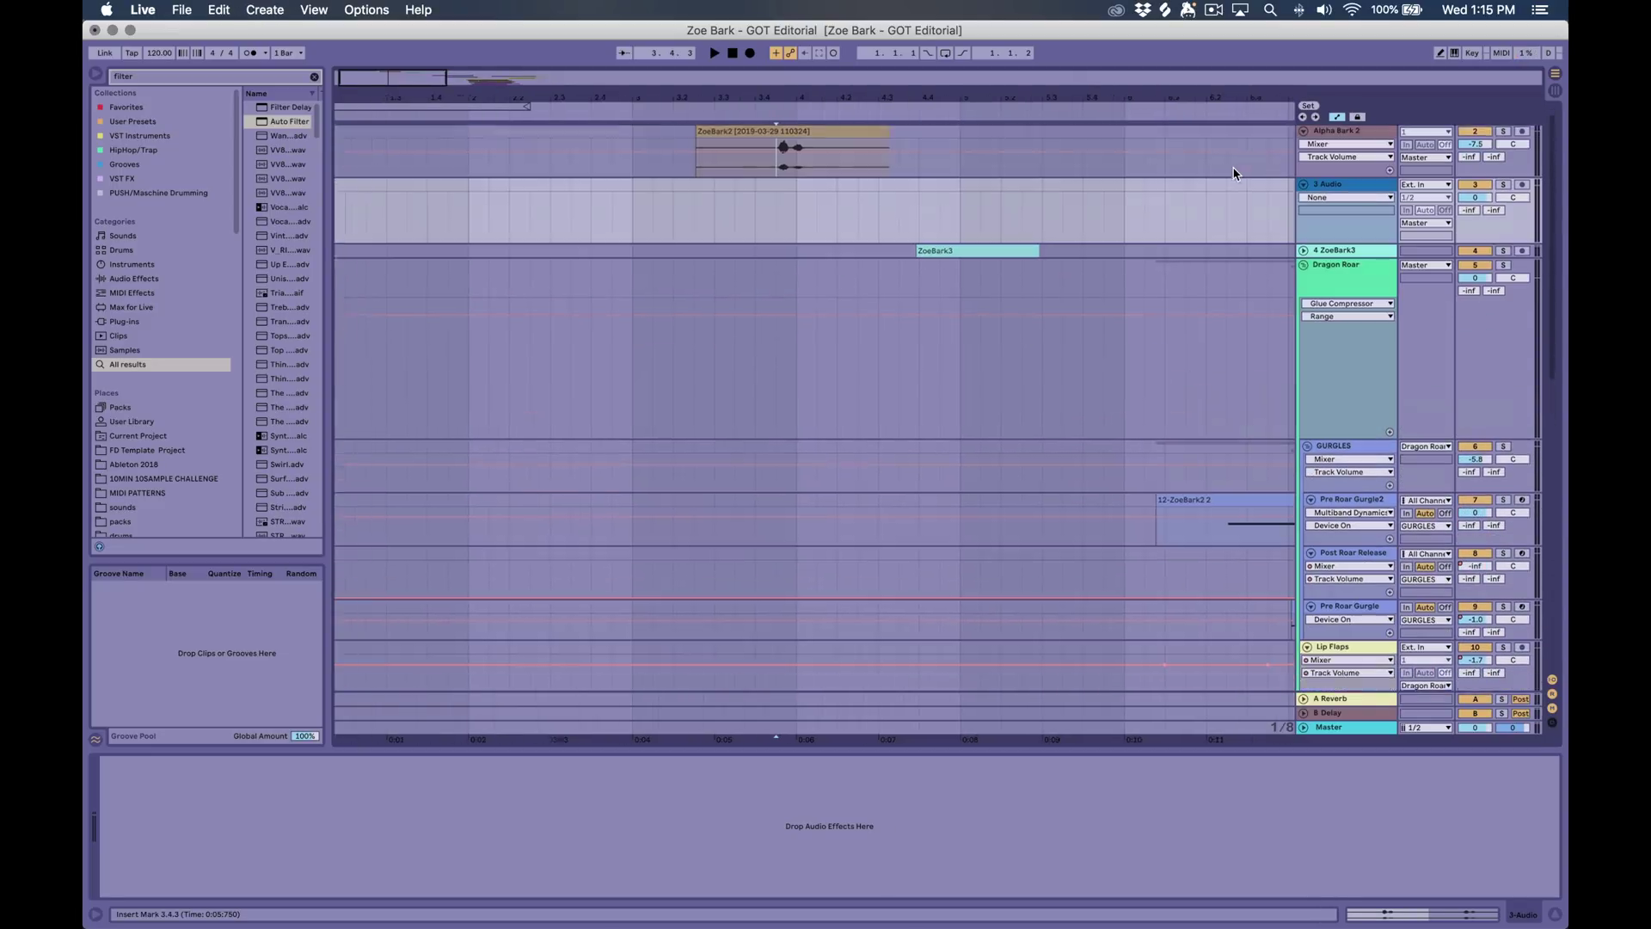
pyautogui.scroll(5, 721, 225)
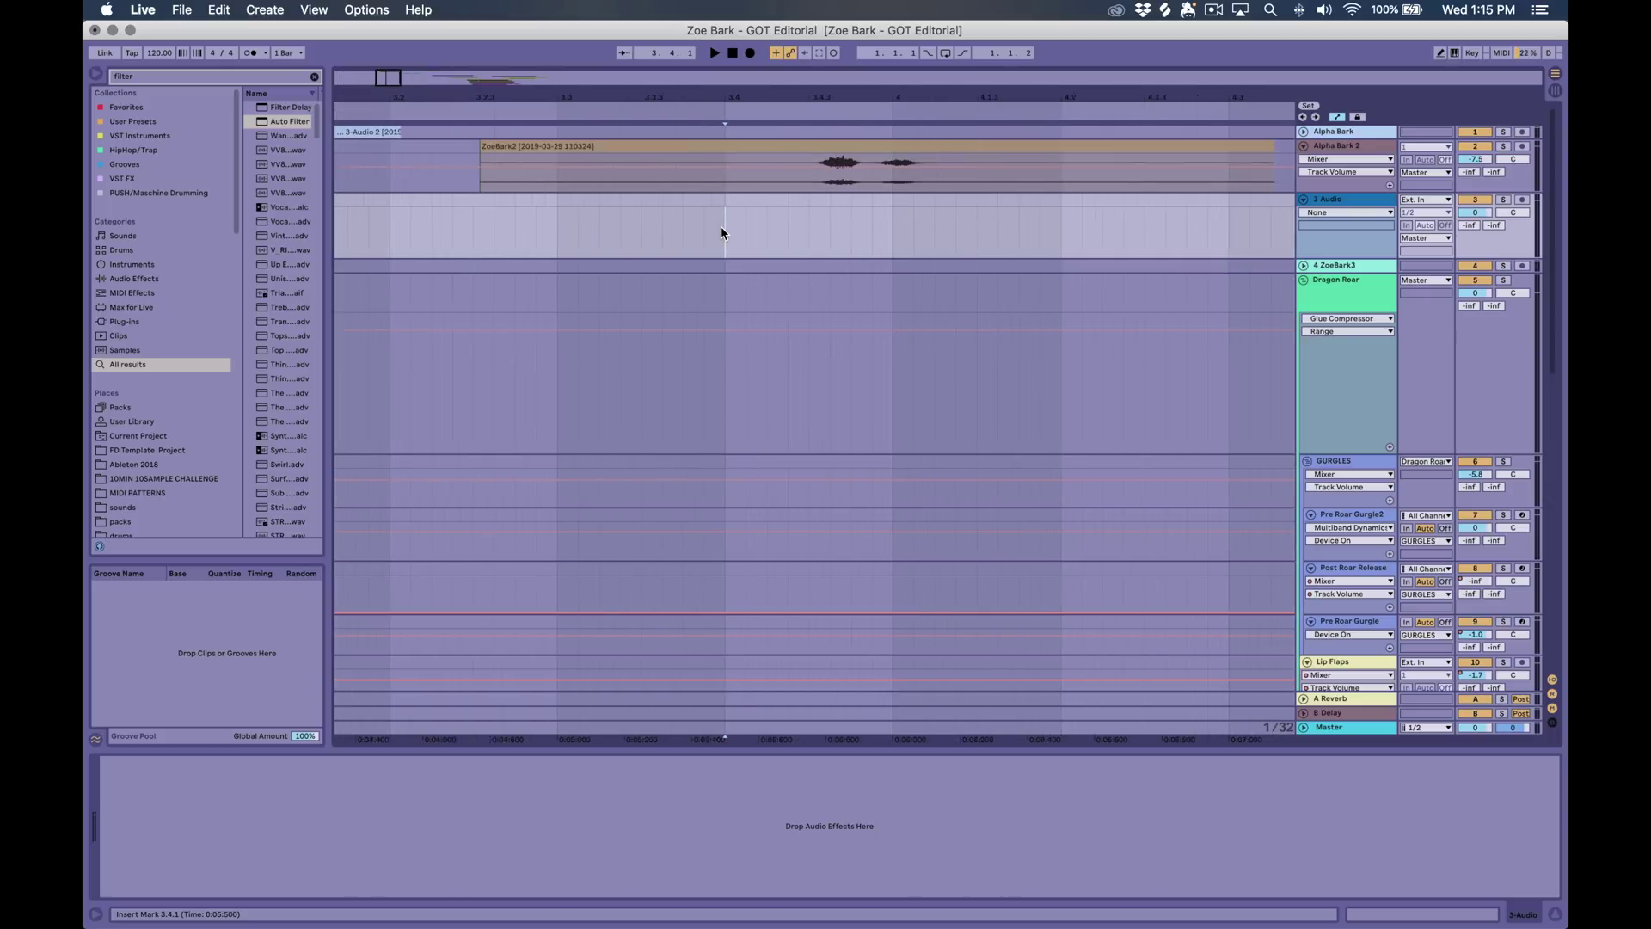
pyautogui.hscroll(5, 807, 217)
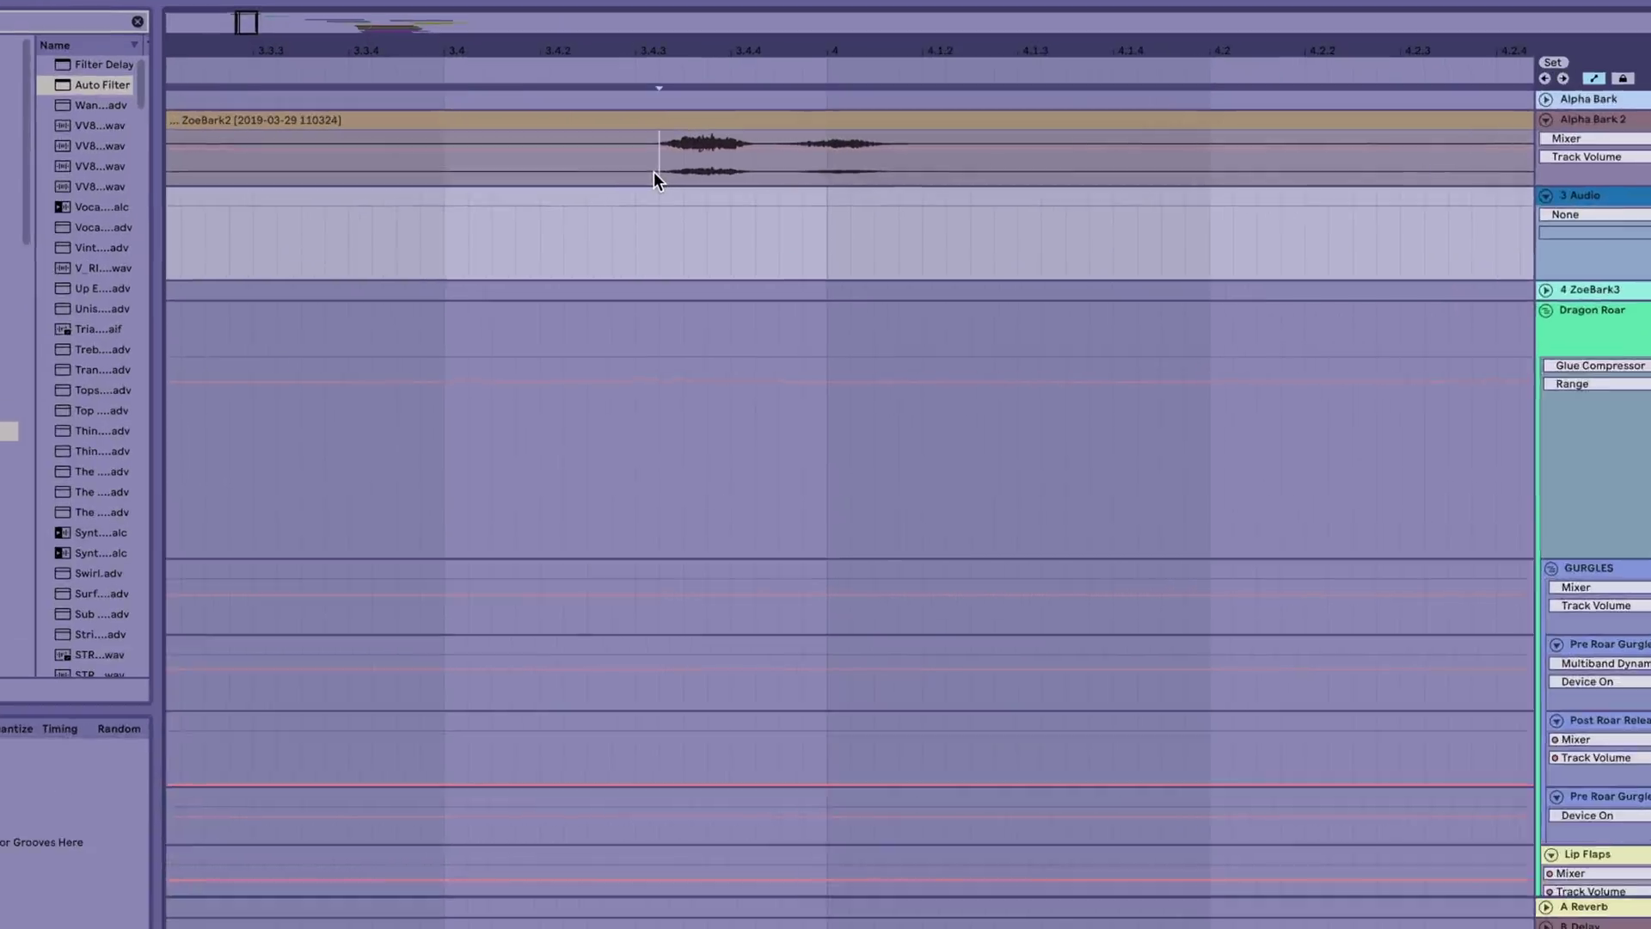
pyautogui.moveTo(681, 183); pyautogui.dragTo(748, 145)
pyautogui.moveTo(849, 220); pyautogui.dragTo(901, 222)
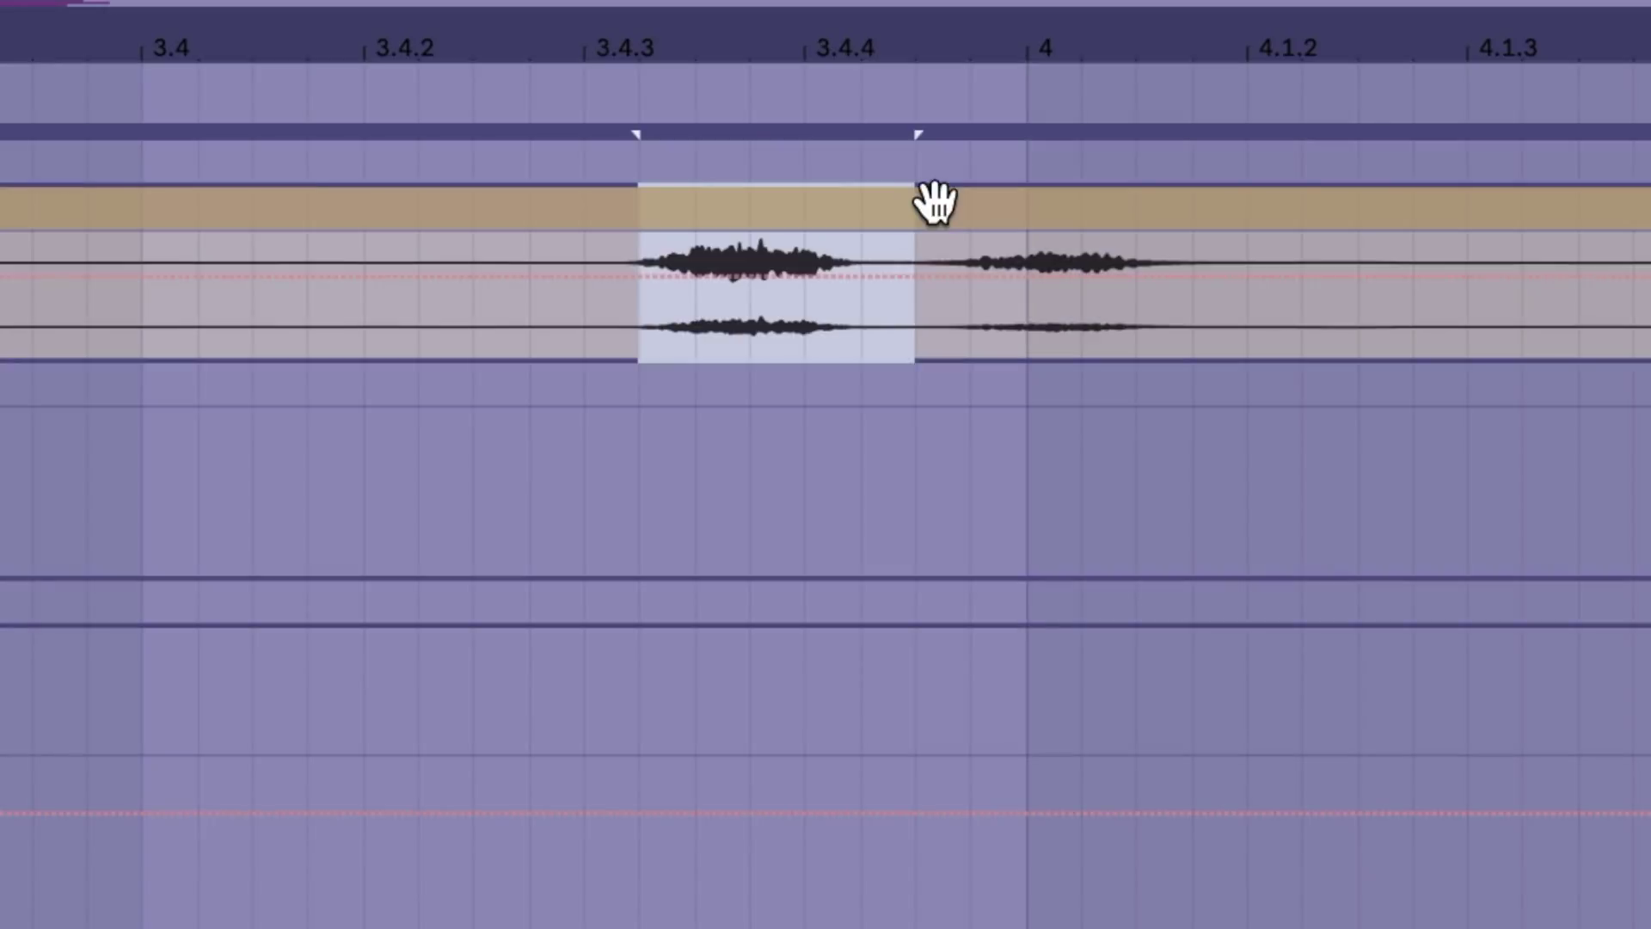
pyautogui.moveTo(793, 226); pyautogui.dragTo(807, 461)
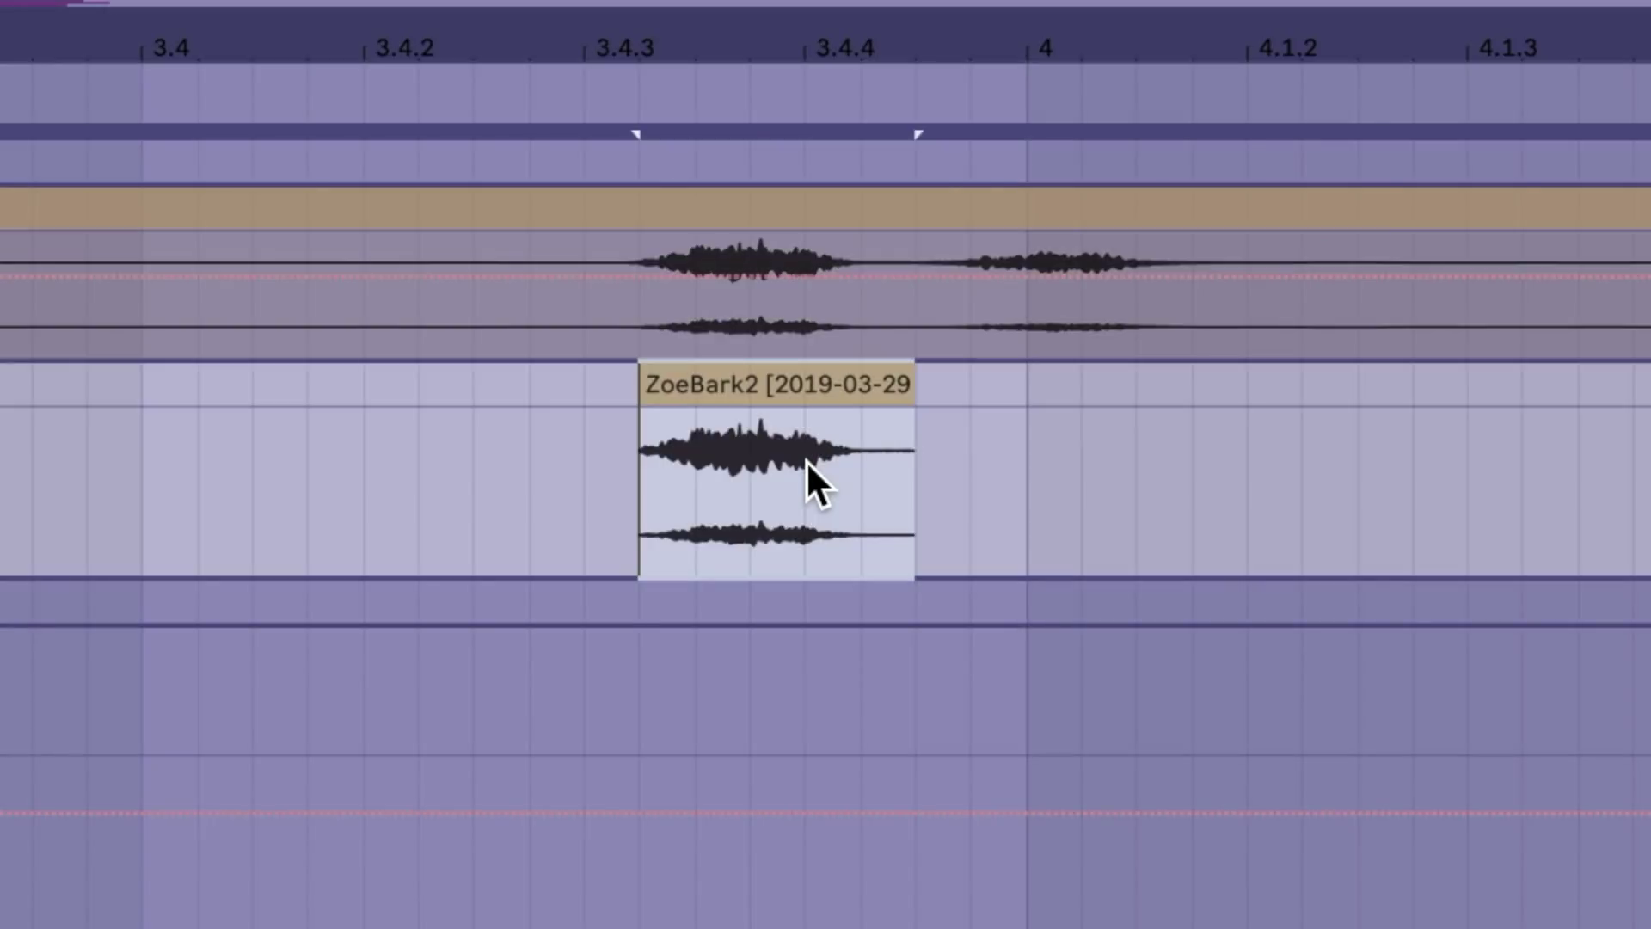
# Audition the copied bark from its start at 3.4.3
pyautogui.click(623, 483)
pyautogui.press('space')
pyautogui.press('space')
pyautogui.press('space')
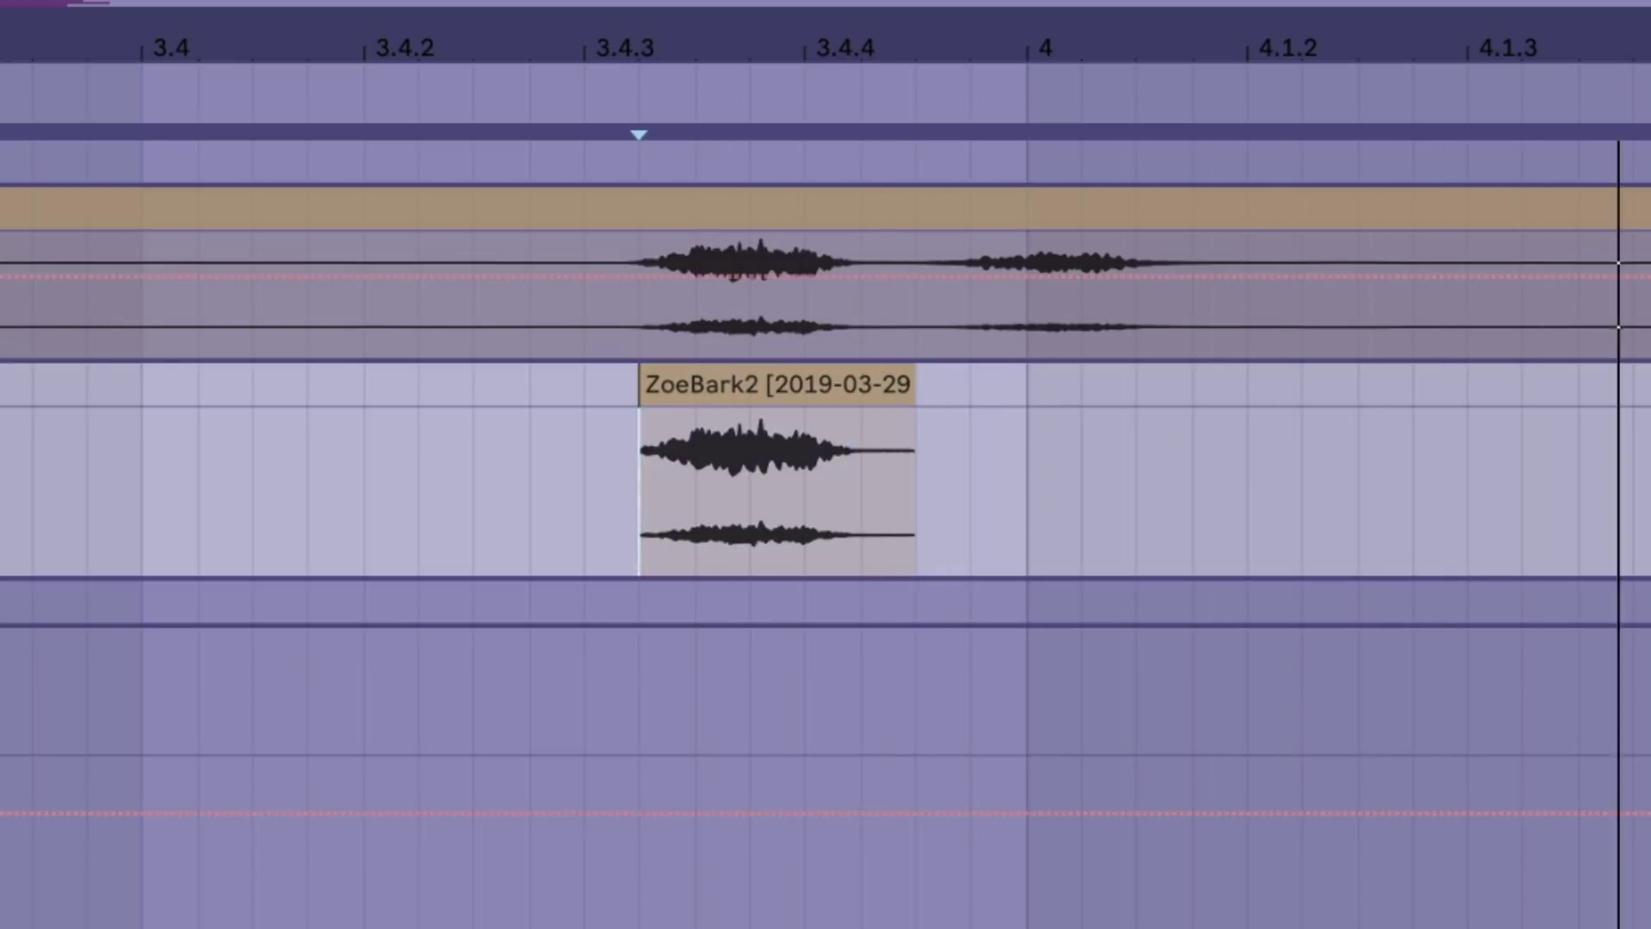
# Transpose the copied bark clip to -18 st and enable Warp on it
pyautogui.doubleClick(743, 378)
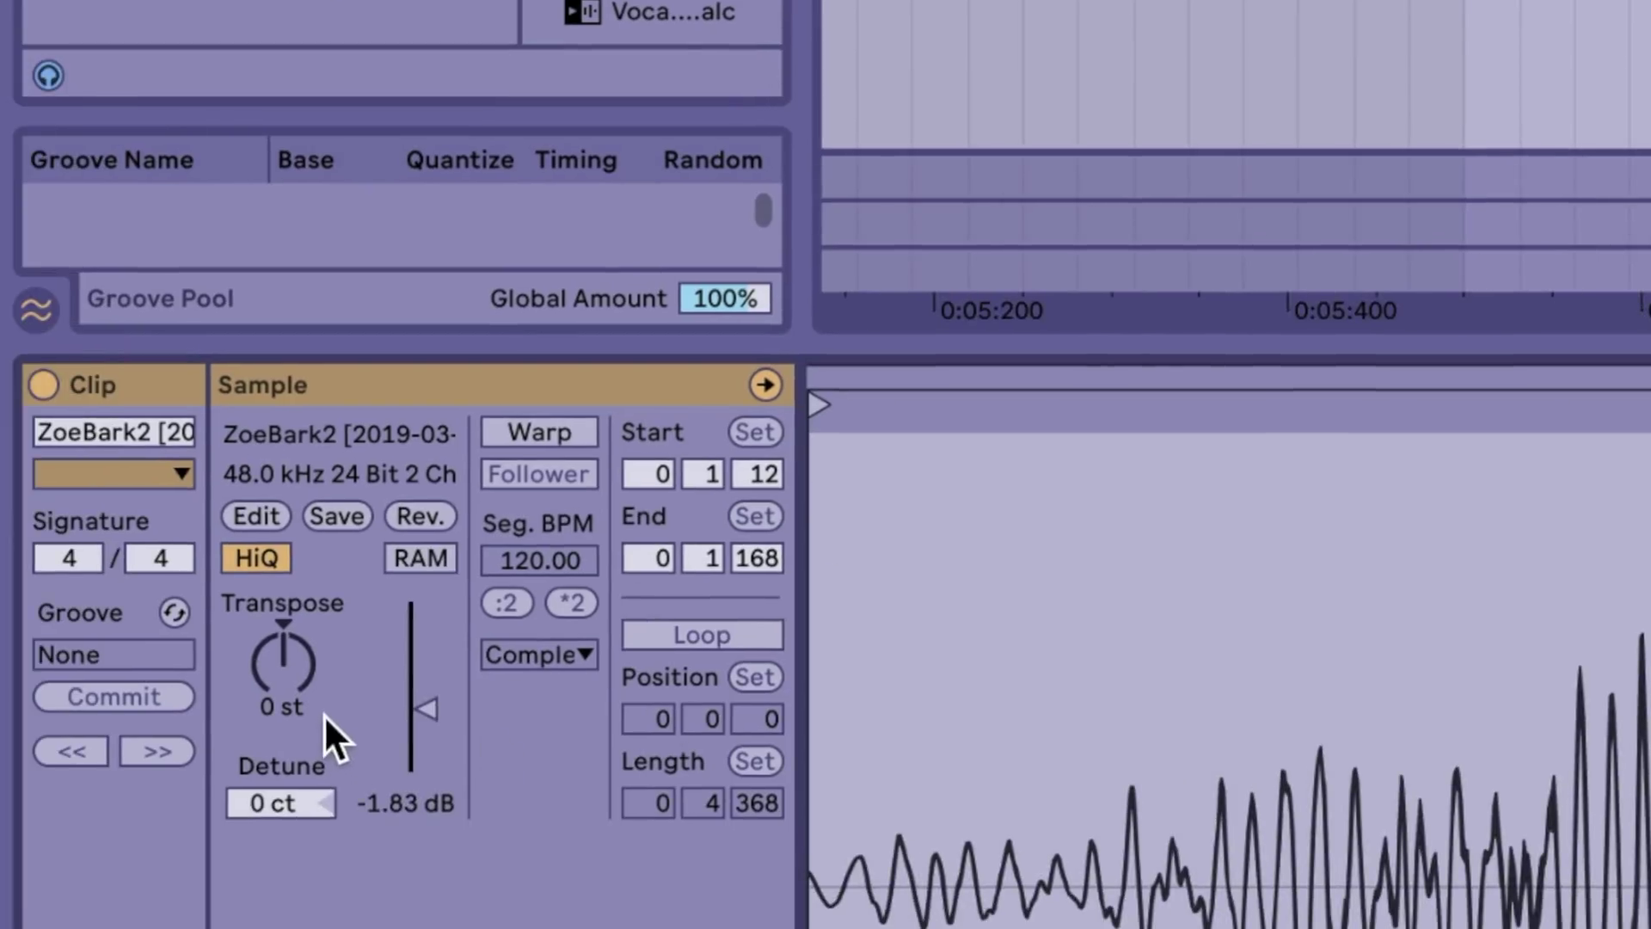
pyautogui.moveTo(277, 683); pyautogui.dragTo(277, 693)
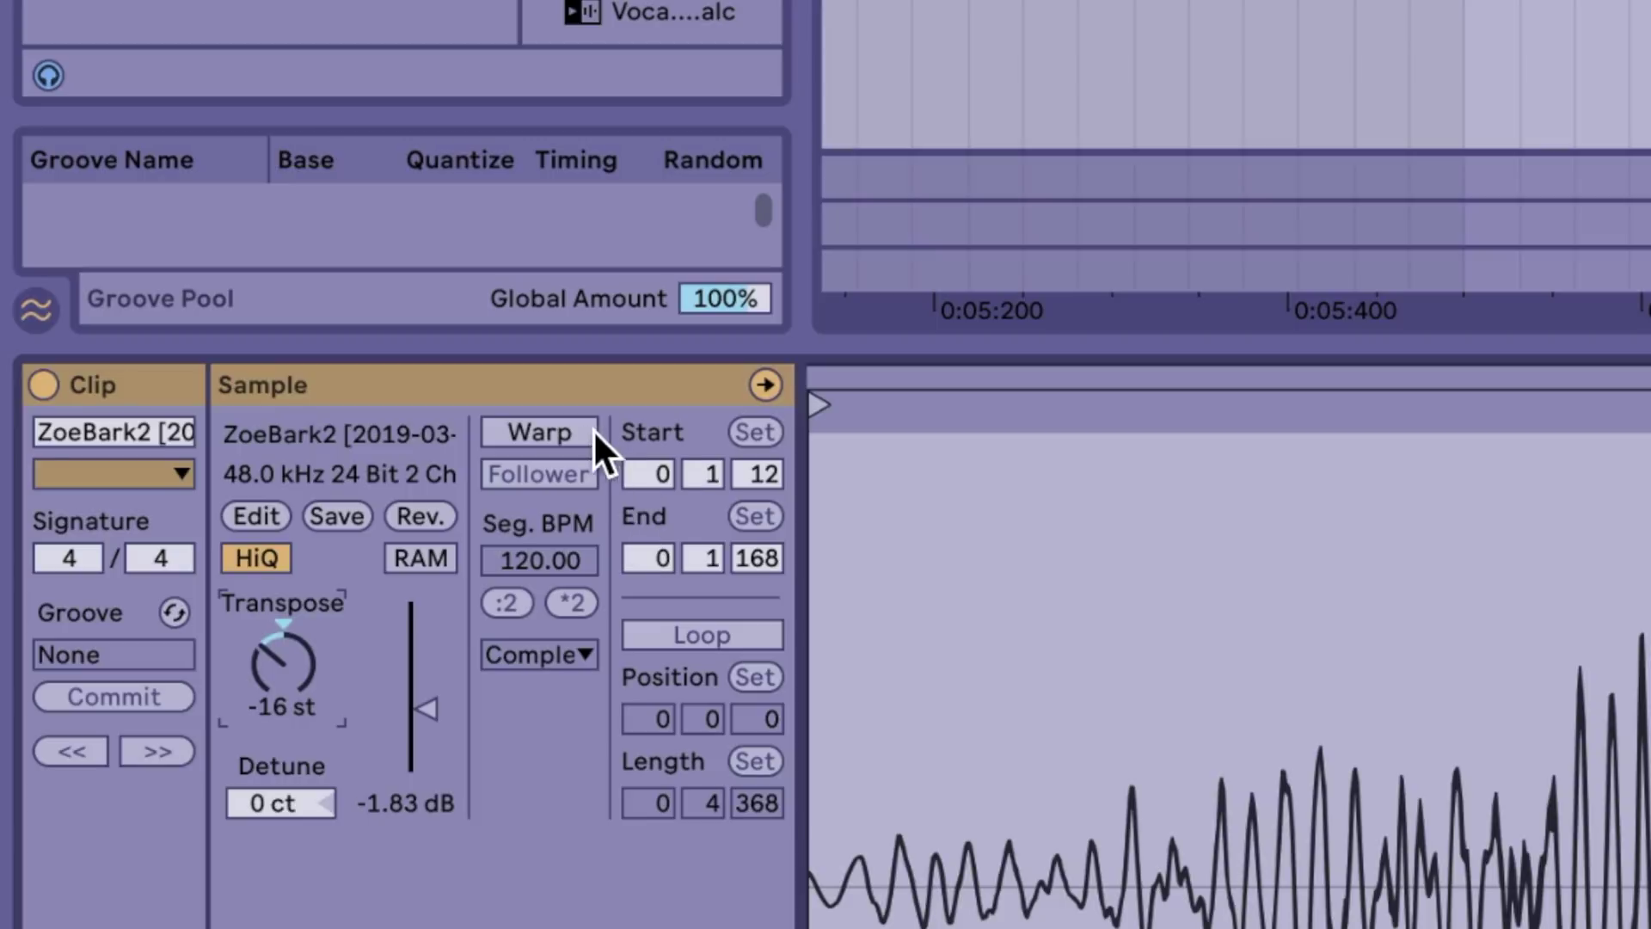
pyautogui.click(570, 430)
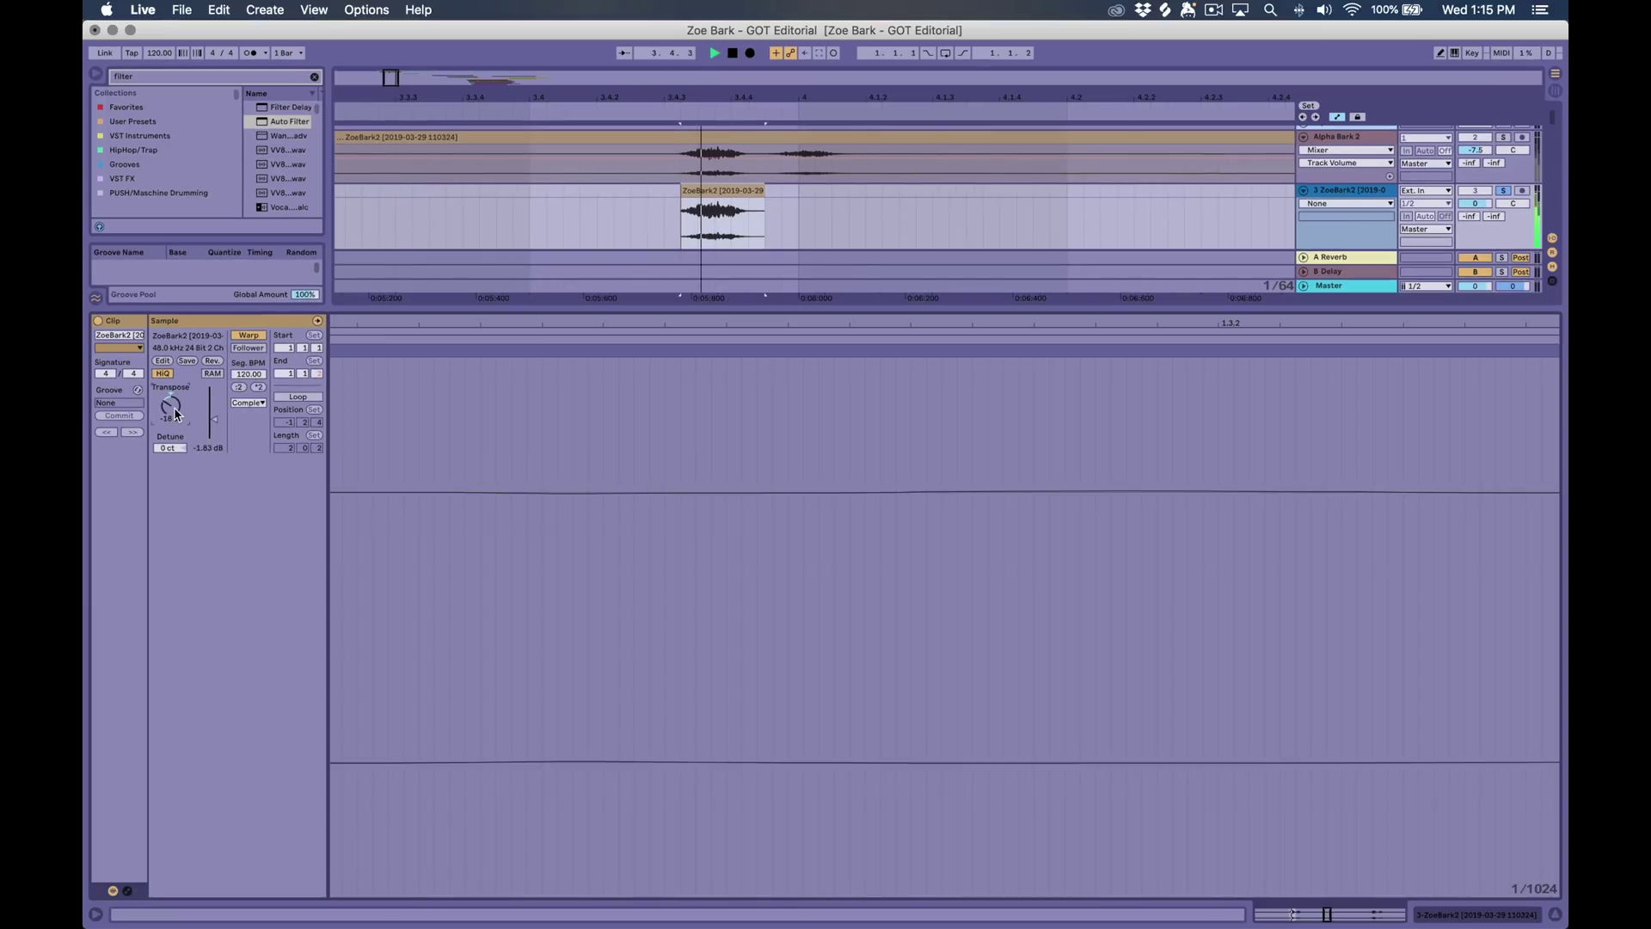
# Time-stretch the warped bark clip so it ends at about 4.3.1, and play it
pyautogui.click(259, 411)
pyautogui.click(262, 403)
pyautogui.moveTo(755, 190); pyautogui.dragTo(1296, 197)
pyautogui.press('space')
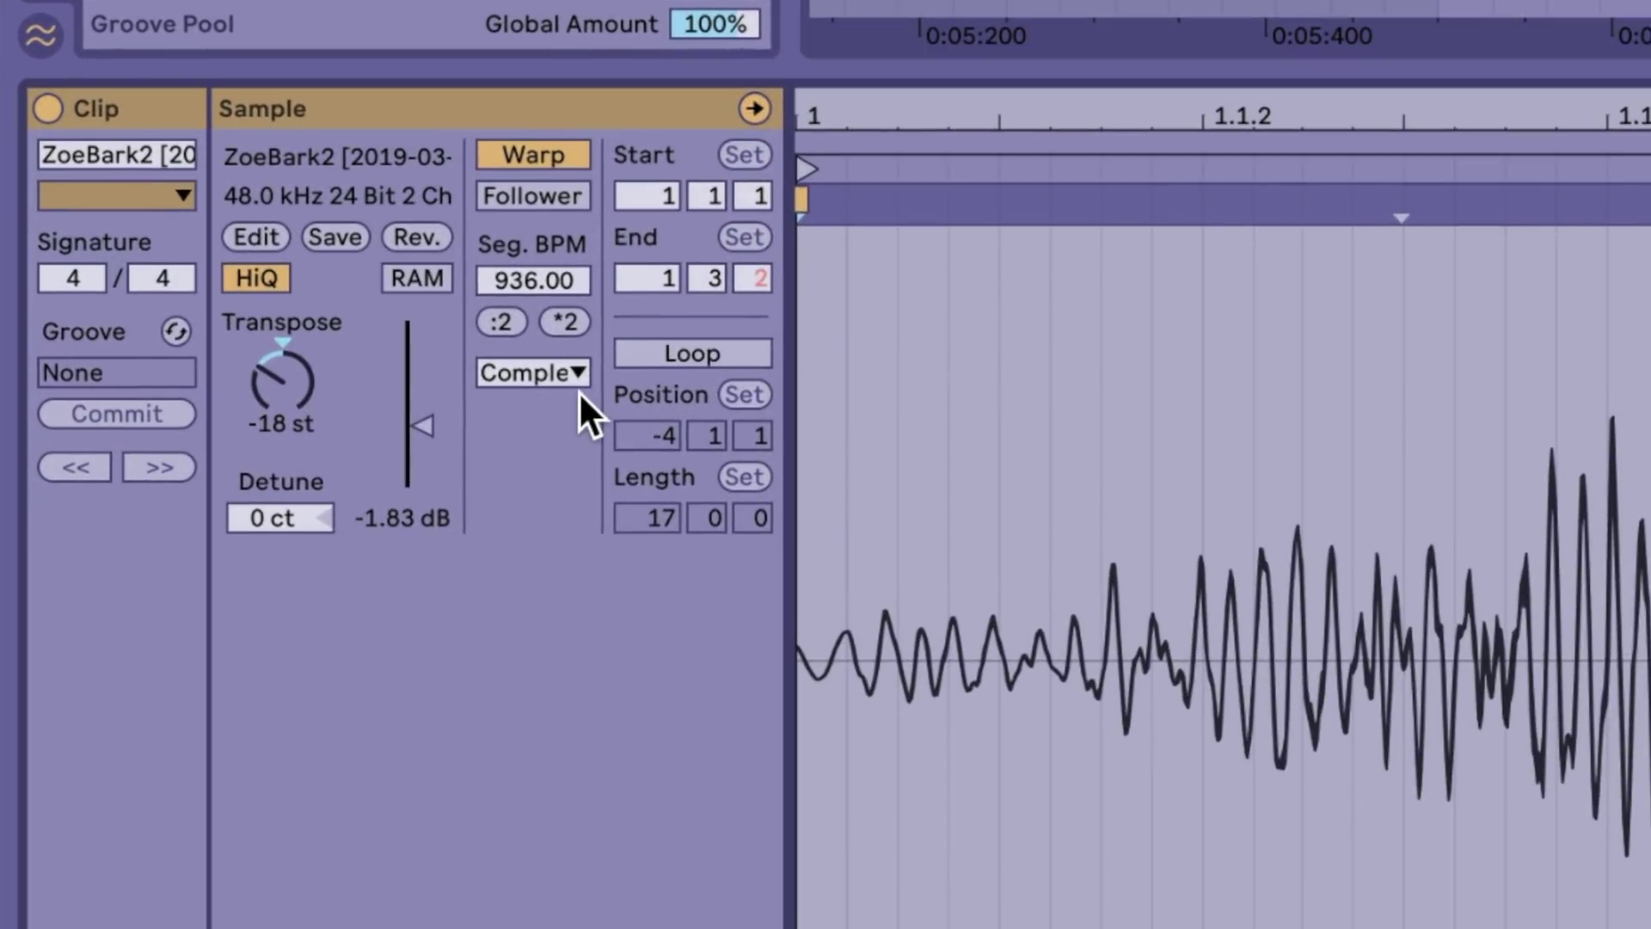
# Set the bark clip's warp mode to Complex Pro with formants at 0.78 and transposition at -35 st
pyautogui.click(572, 377)
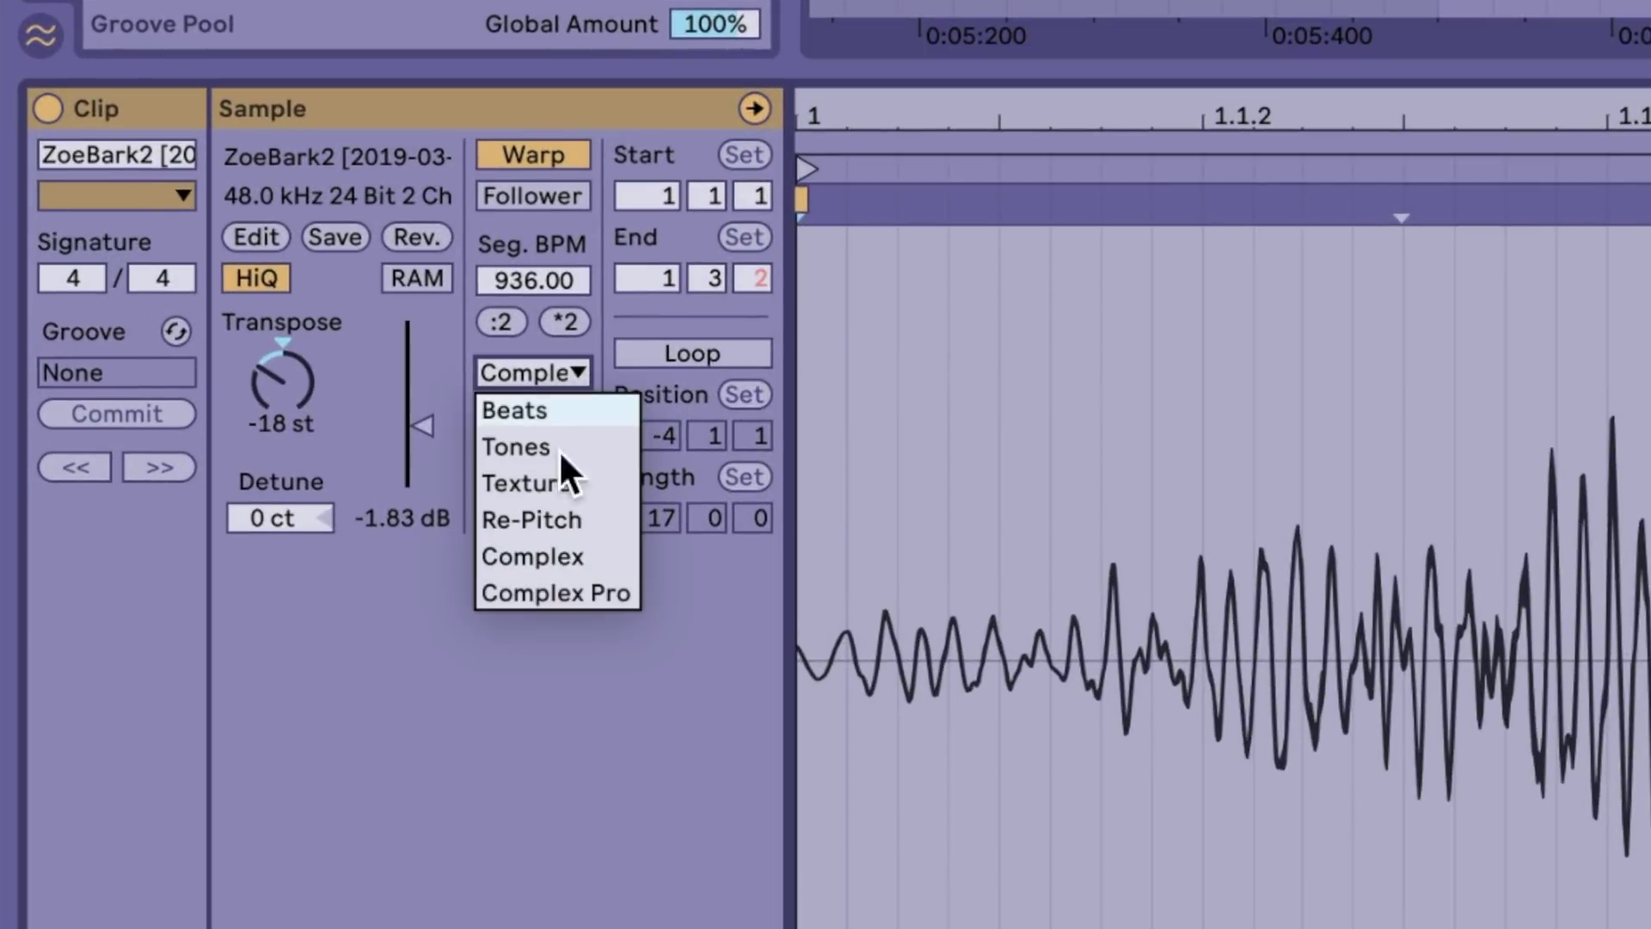
pyautogui.click(553, 591)
pyautogui.moveTo(526, 445)
pyautogui.mouseDown()
pyautogui.moveTo(526, 502)
pyautogui.moveTo(529, 465)
pyautogui.mouseUp()
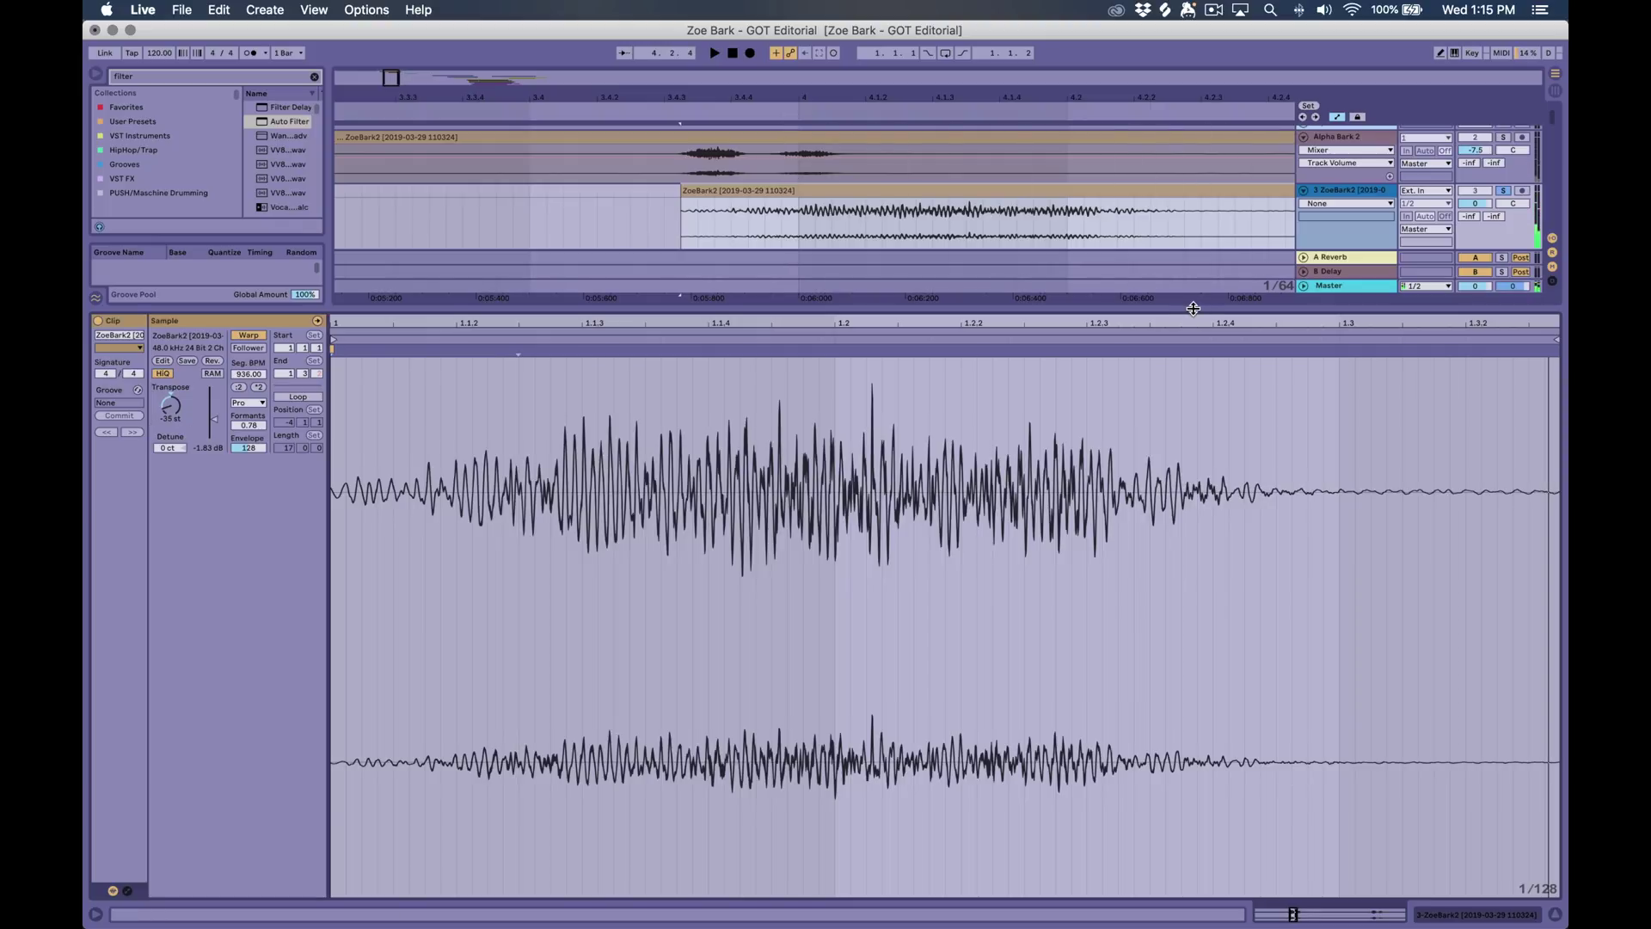
# Enlarge the arrangement area, zoom out around the stretched bark, and audition it from just before its start
pyautogui.moveTo(1192, 308); pyautogui.dragTo(1121, 543)
pyautogui.press('-')
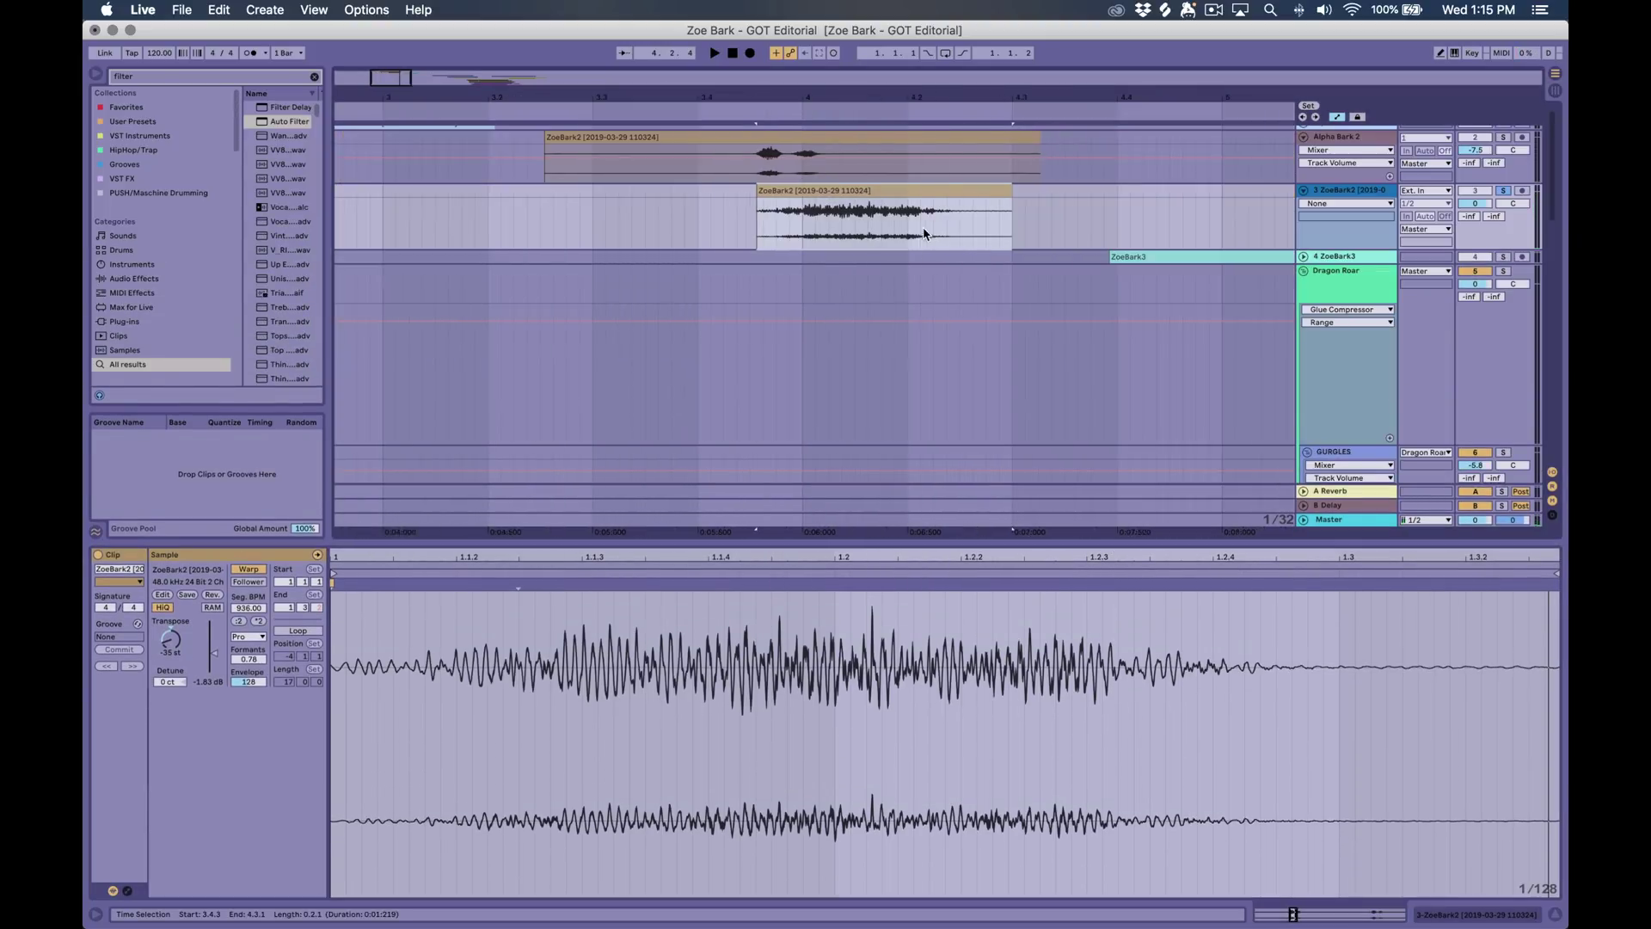
pyautogui.press('space')
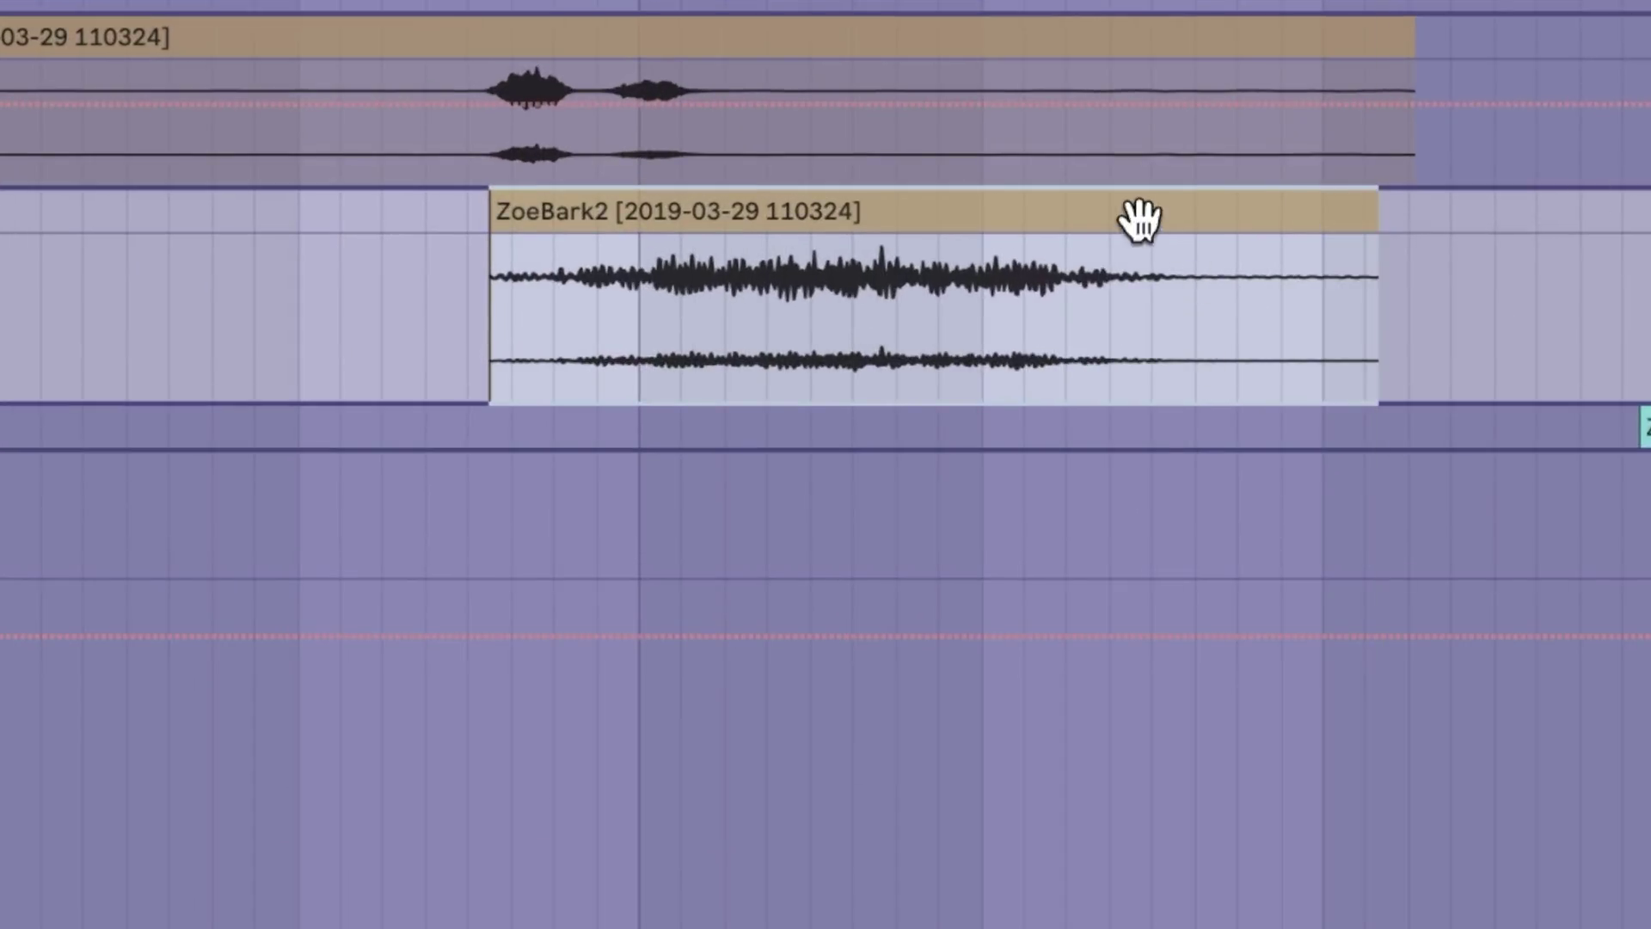
pyautogui.click(467, 281)
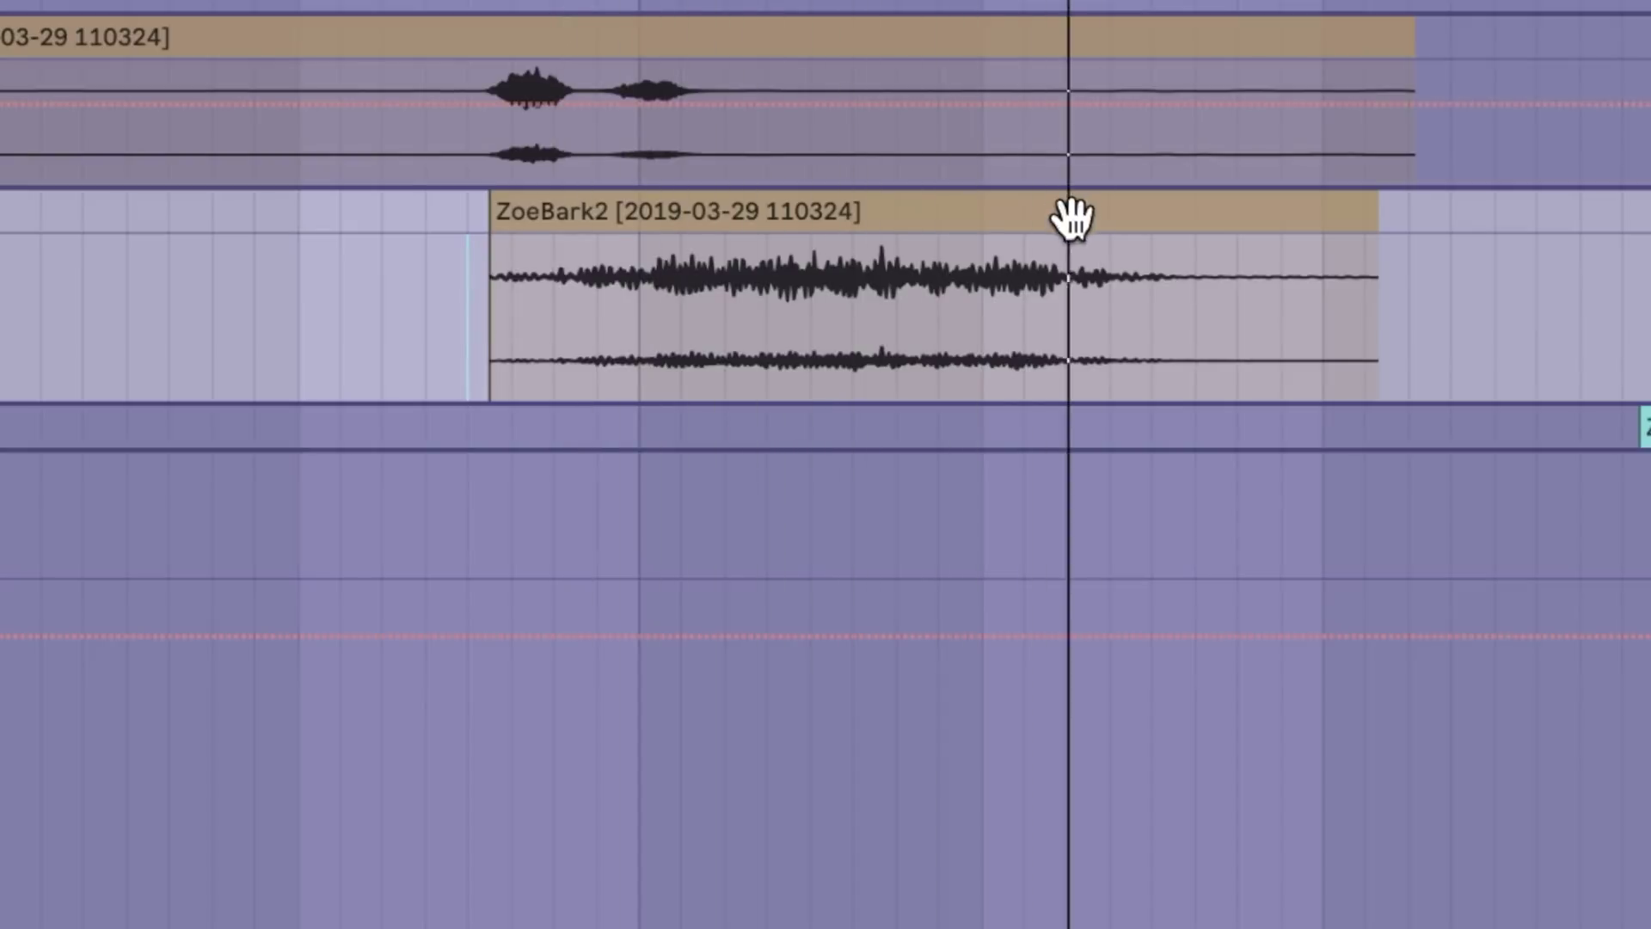
pyautogui.click(1018, 213)
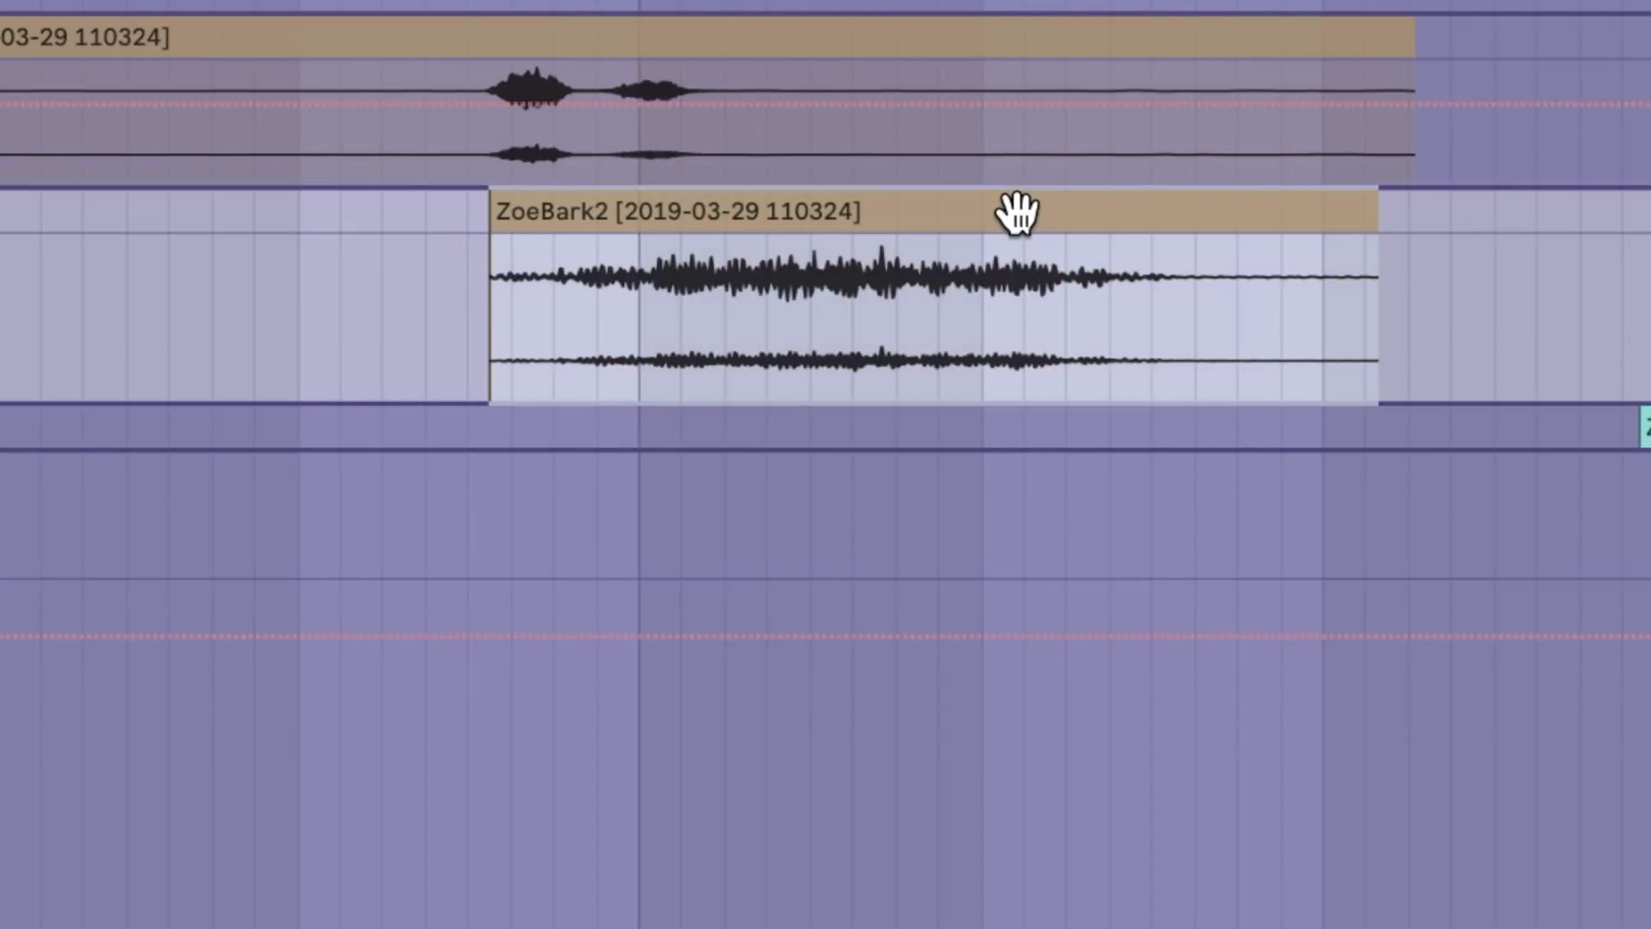
# Consolidate the processed bark and time-stretch the resulting clip to about 5.3.2
pyautogui.press('super+j')
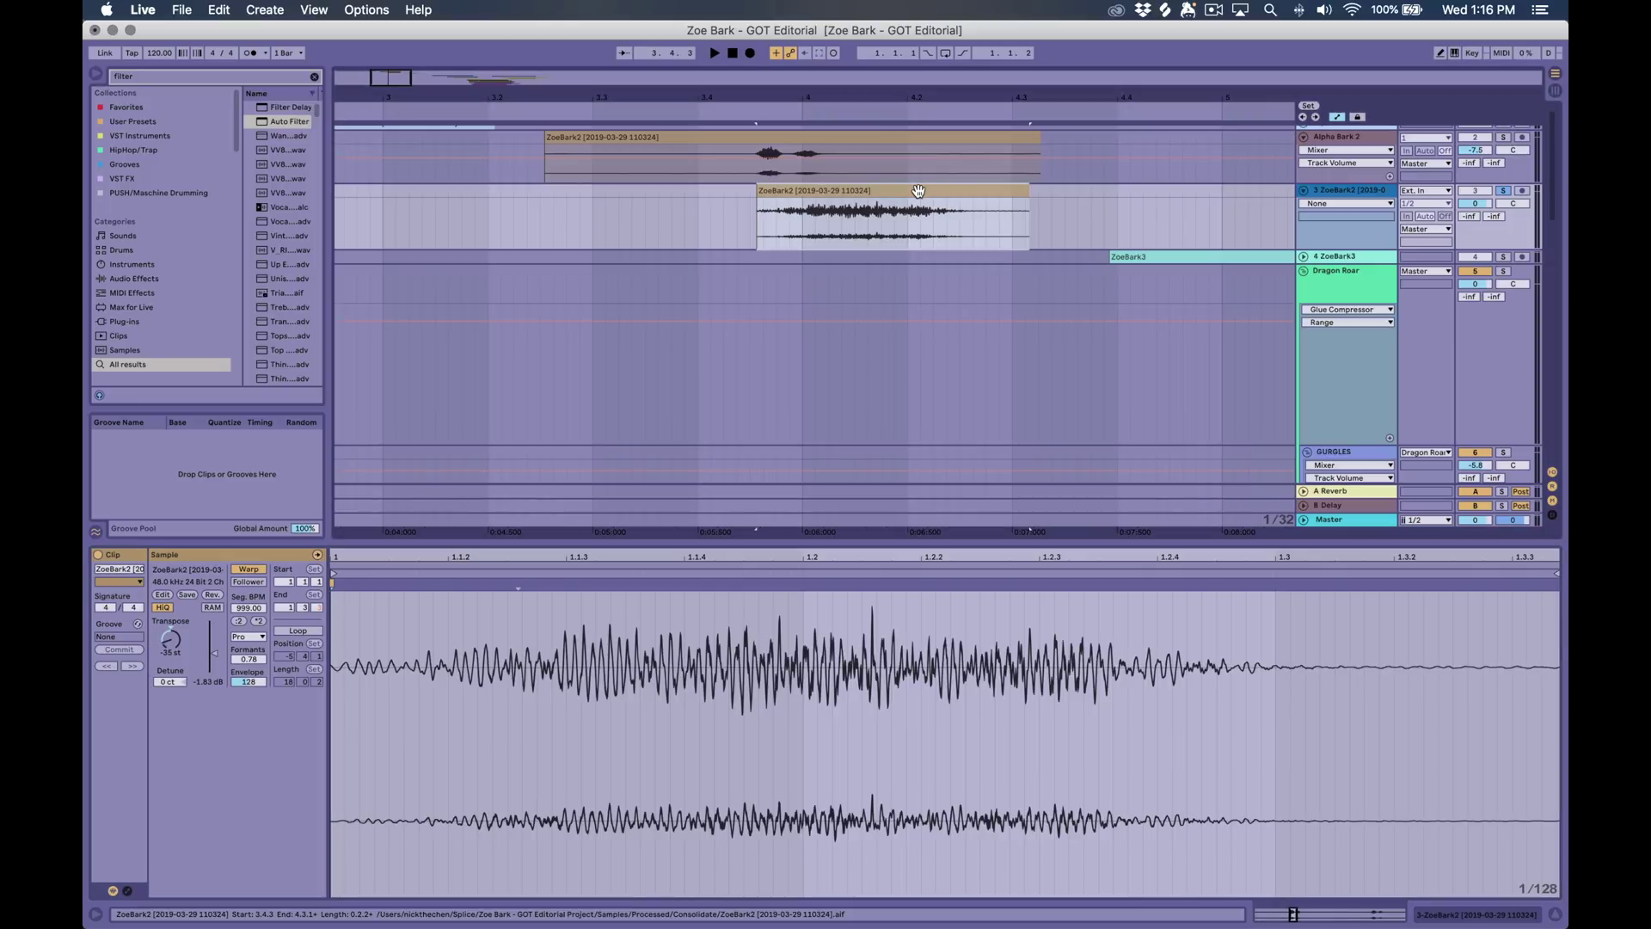
pyautogui.press('super+j')
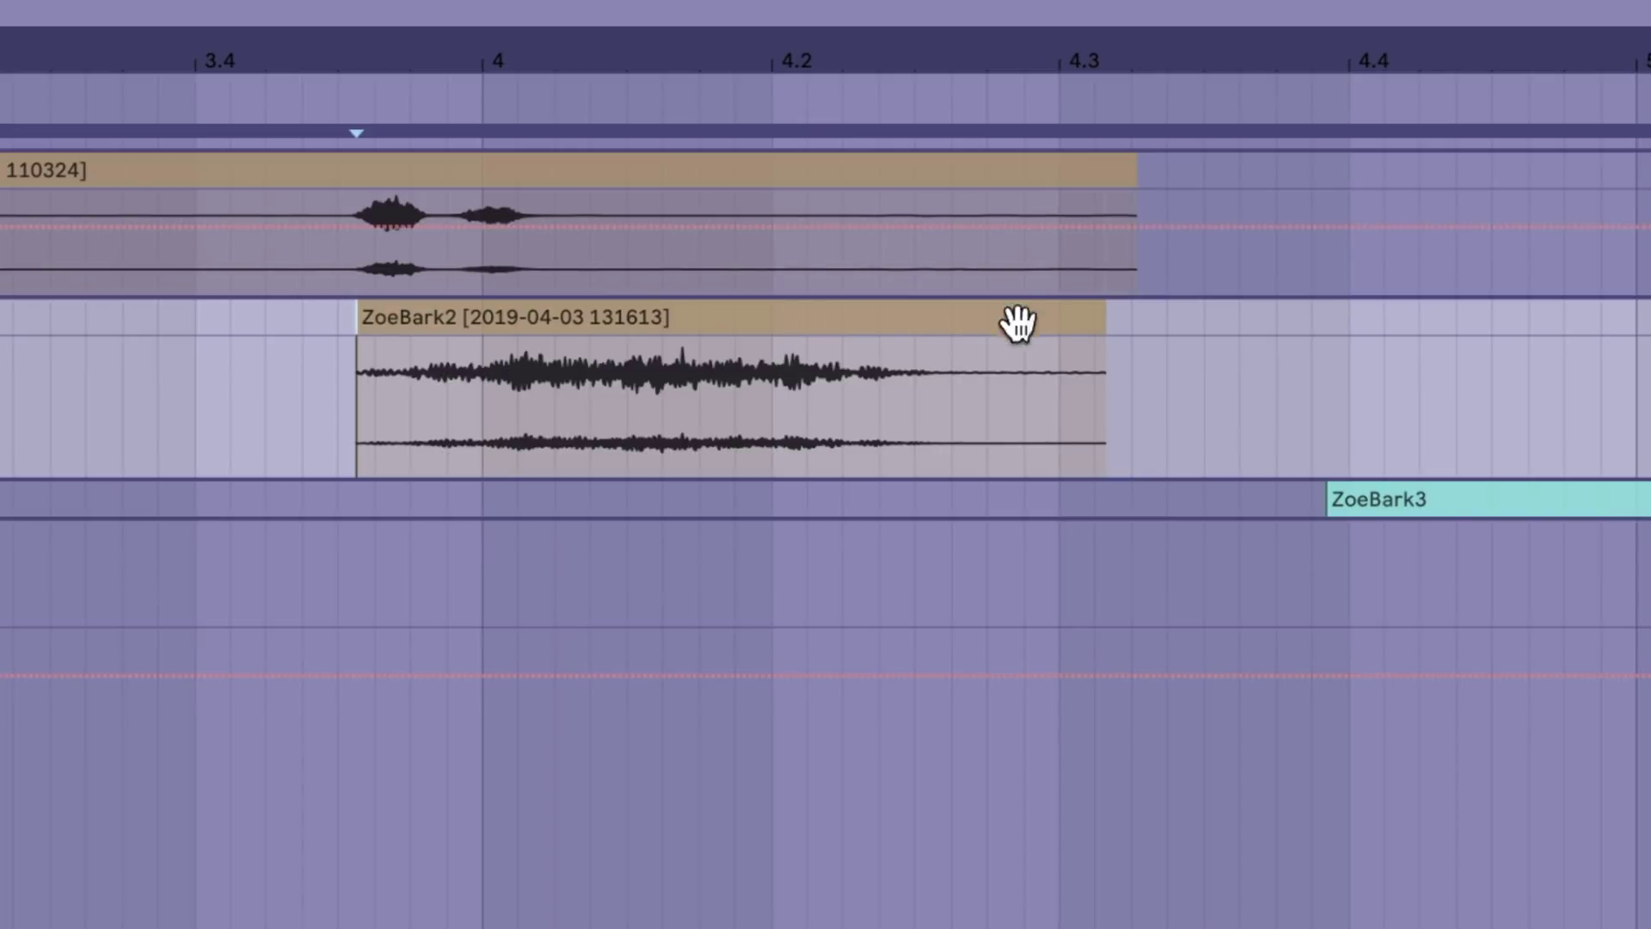
pyautogui.moveTo(1082, 318); pyautogui.dragTo(1650, 293)
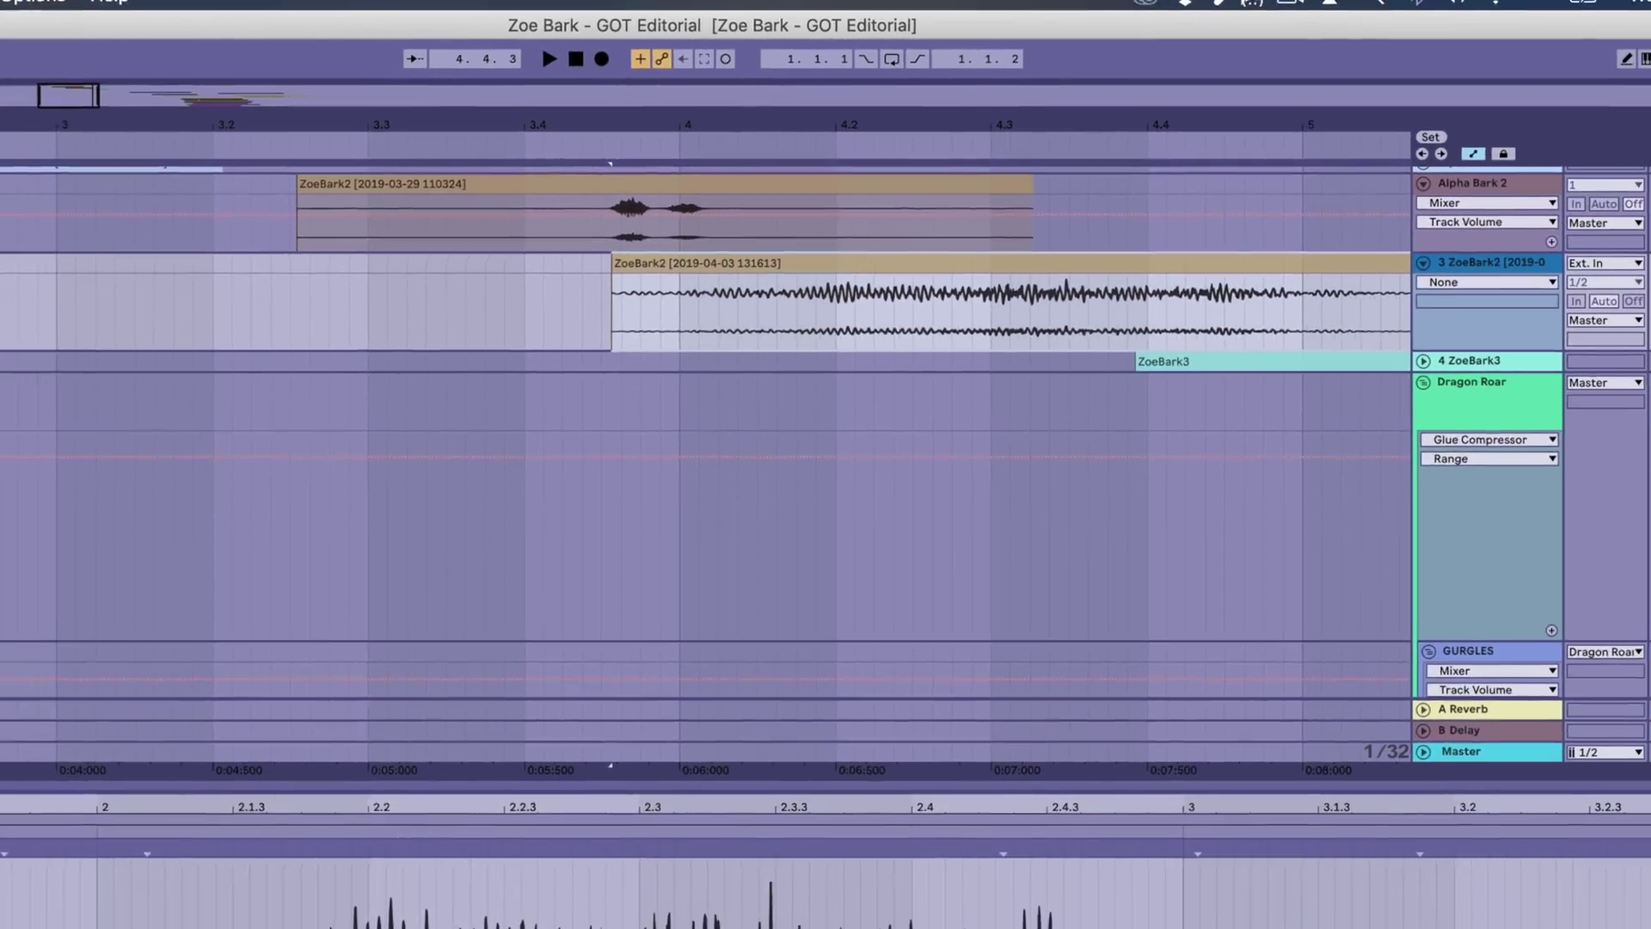
pyautogui.press('space')
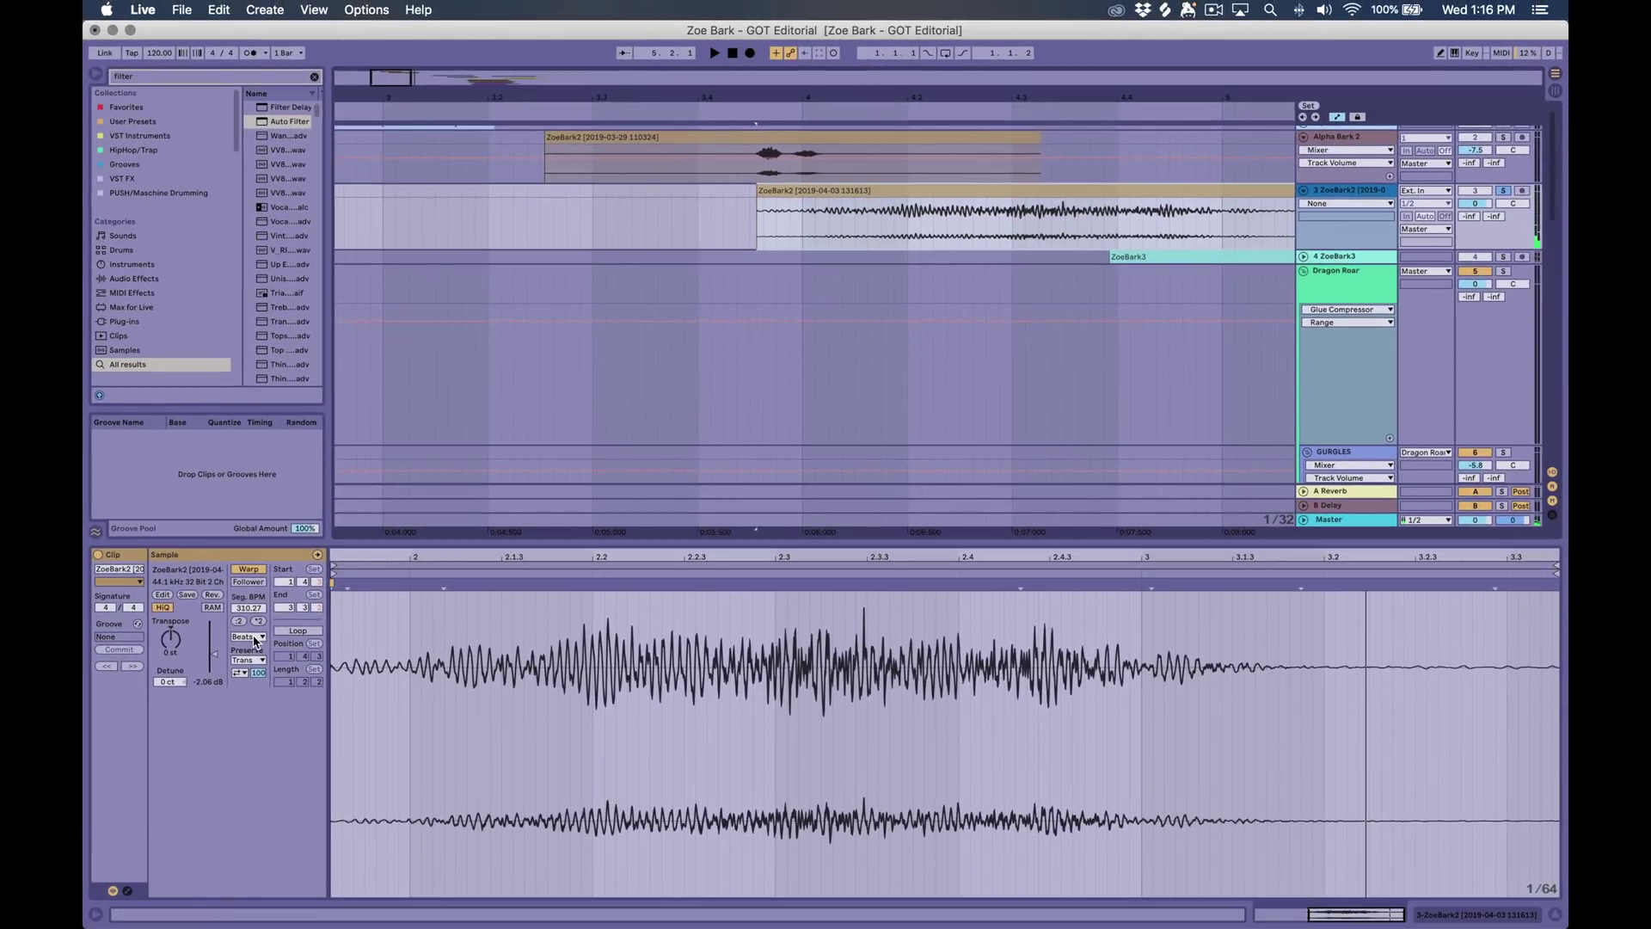
# Set the consolidated clip's warp mode to Complex Pro and lower its formants to about 62 during playback
pyautogui.click(247, 638)
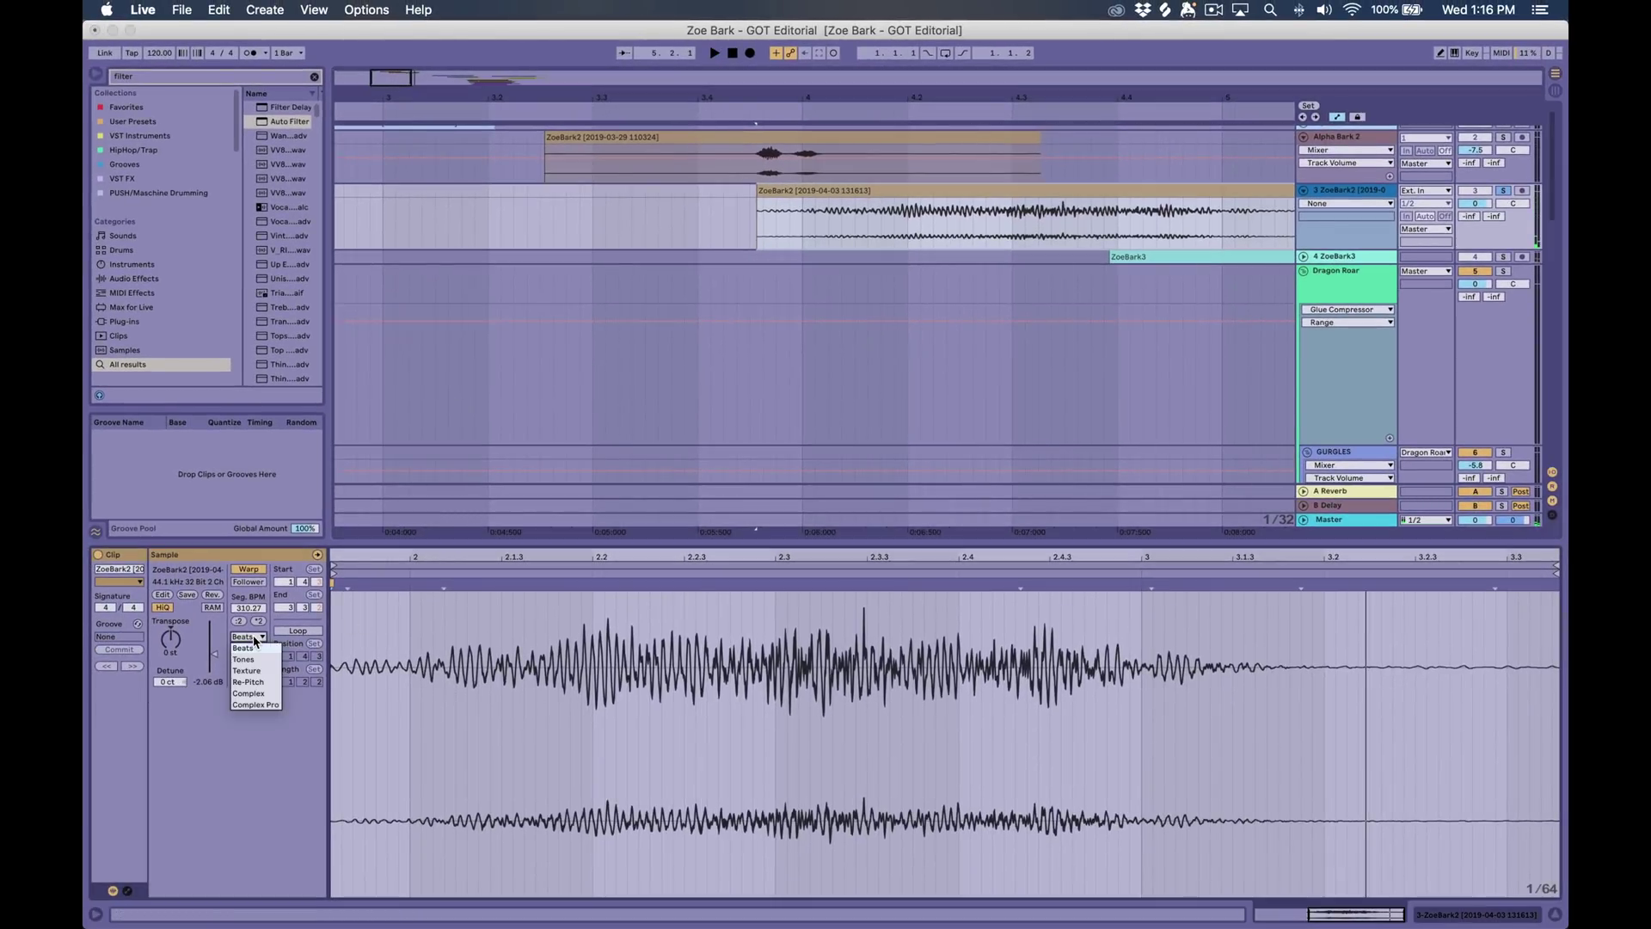
pyautogui.click(254, 705)
pyautogui.press('space')
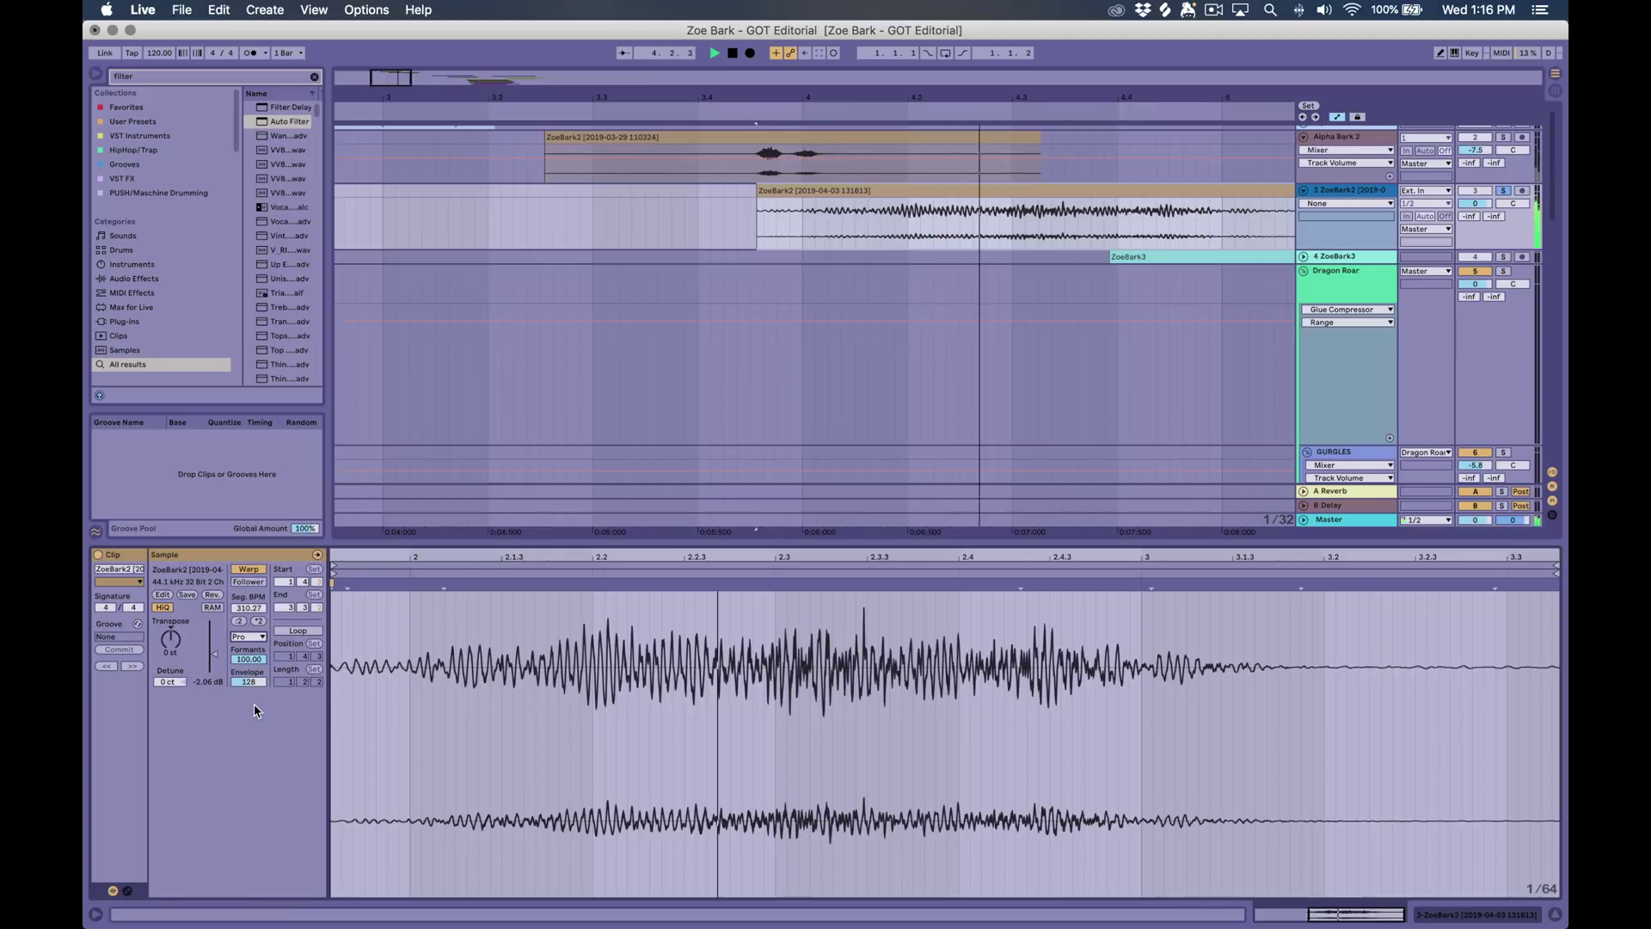
pyautogui.moveTo(249, 659); pyautogui.dragTo(248, 698)
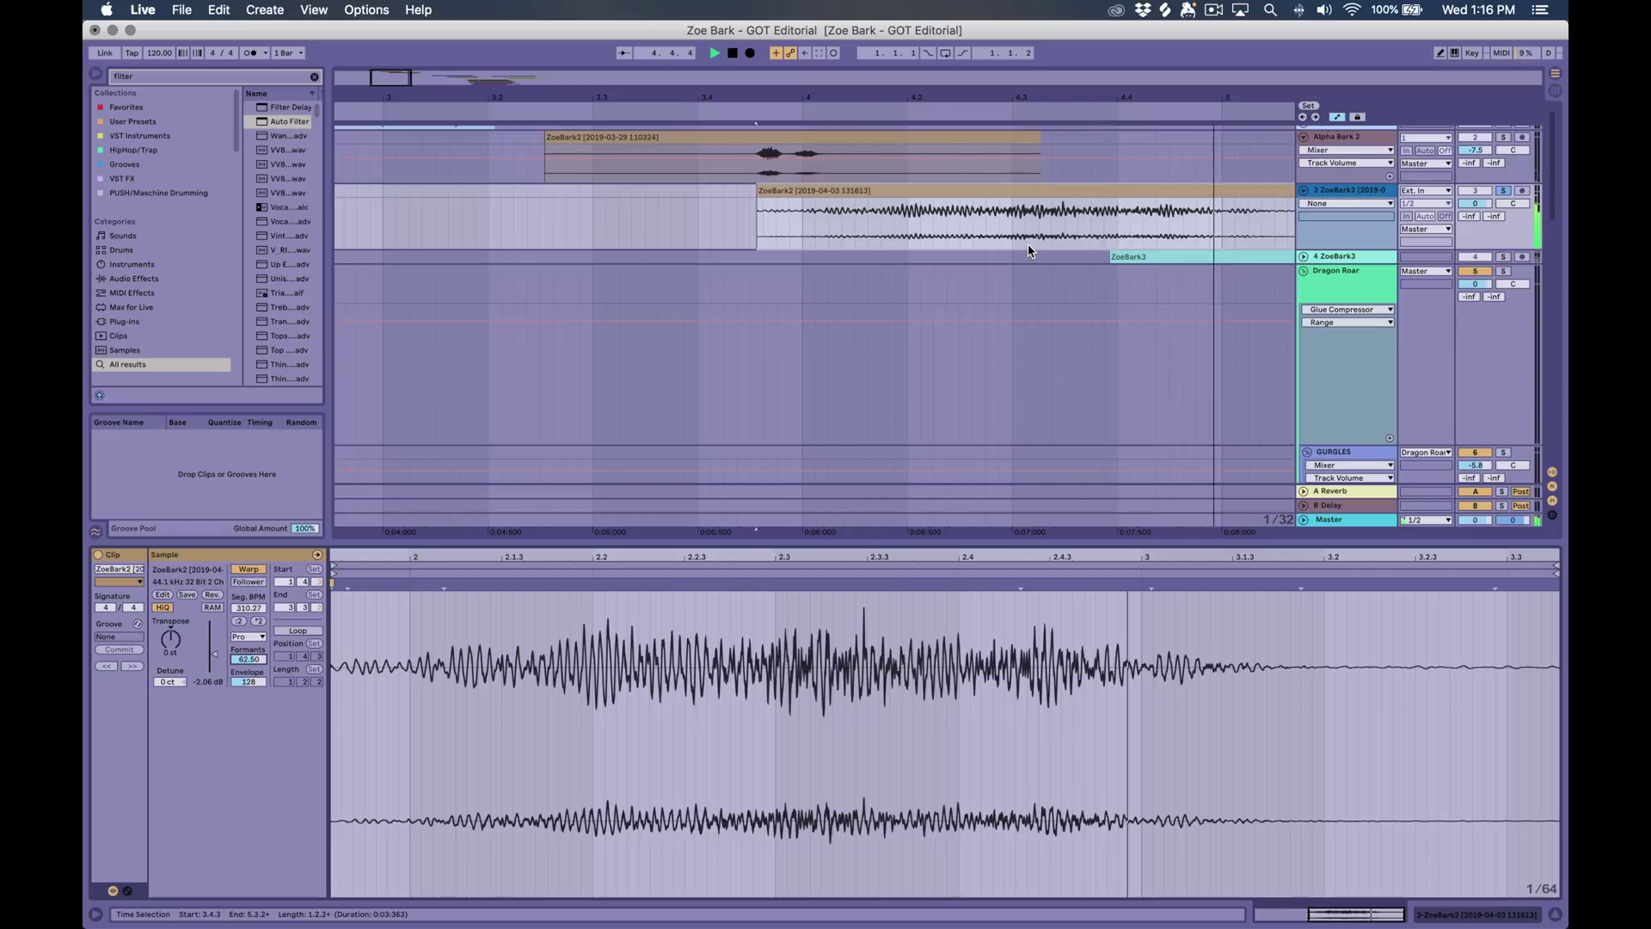
# Time-stretch the consolidated bark clip further to end just past bar 8, and play it
pyautogui.hscroll(5, 1003, 182)
pyautogui.scroll(-5, 1003, 183)
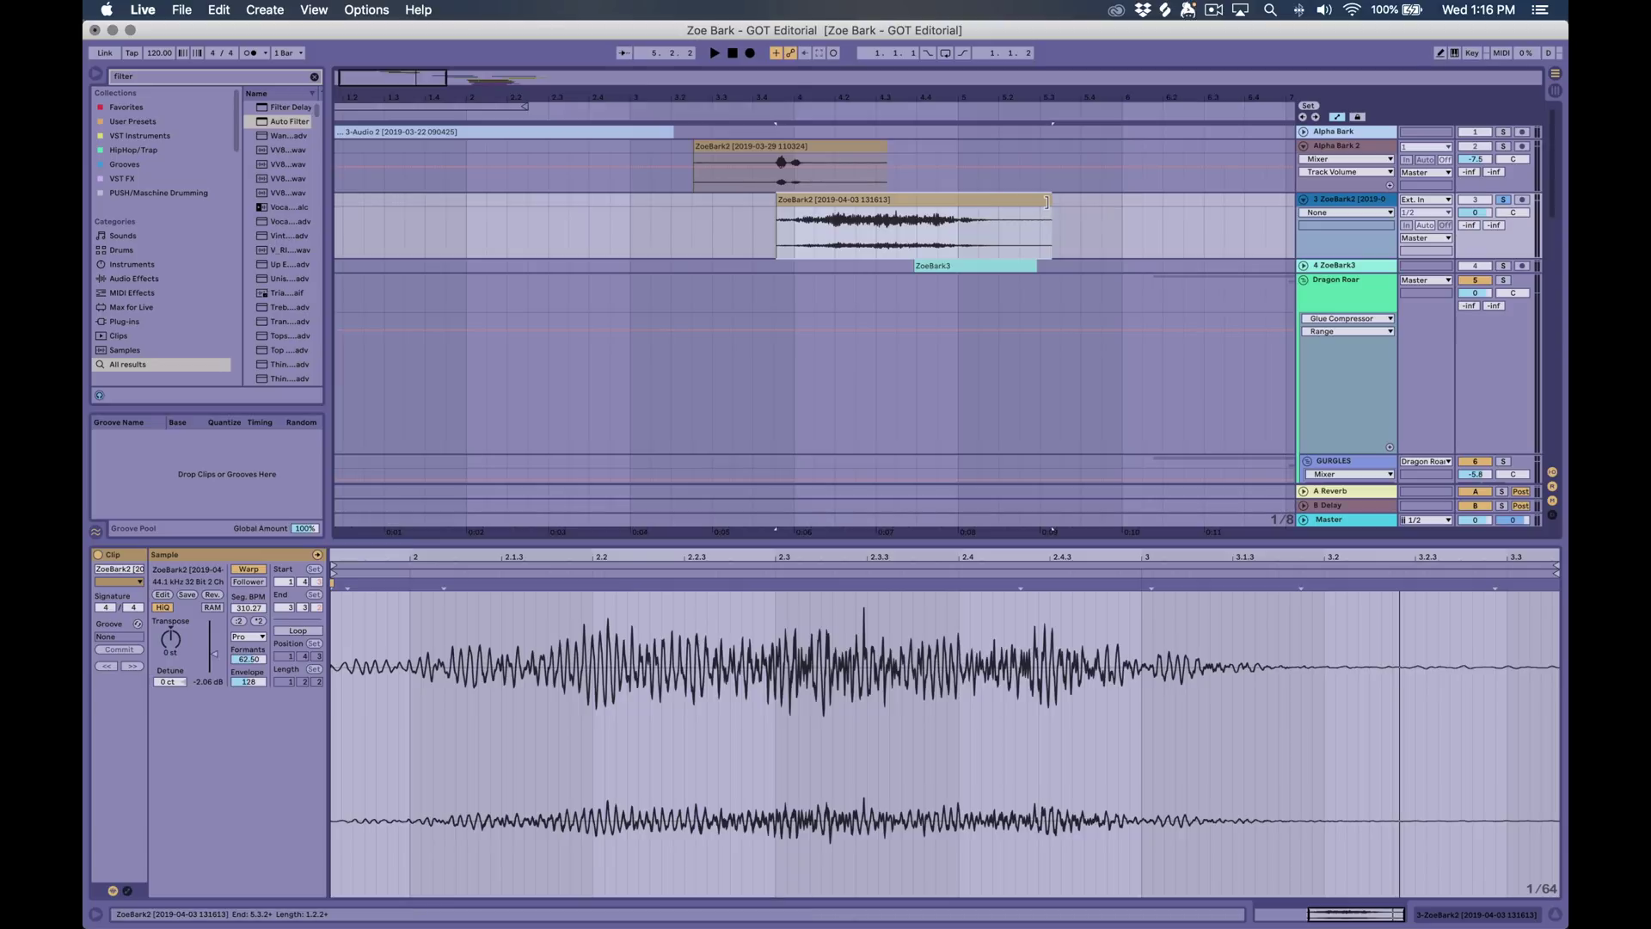
pyautogui.moveTo(1043, 201); pyautogui.dragTo(1294, 203)
pyautogui.press('space')
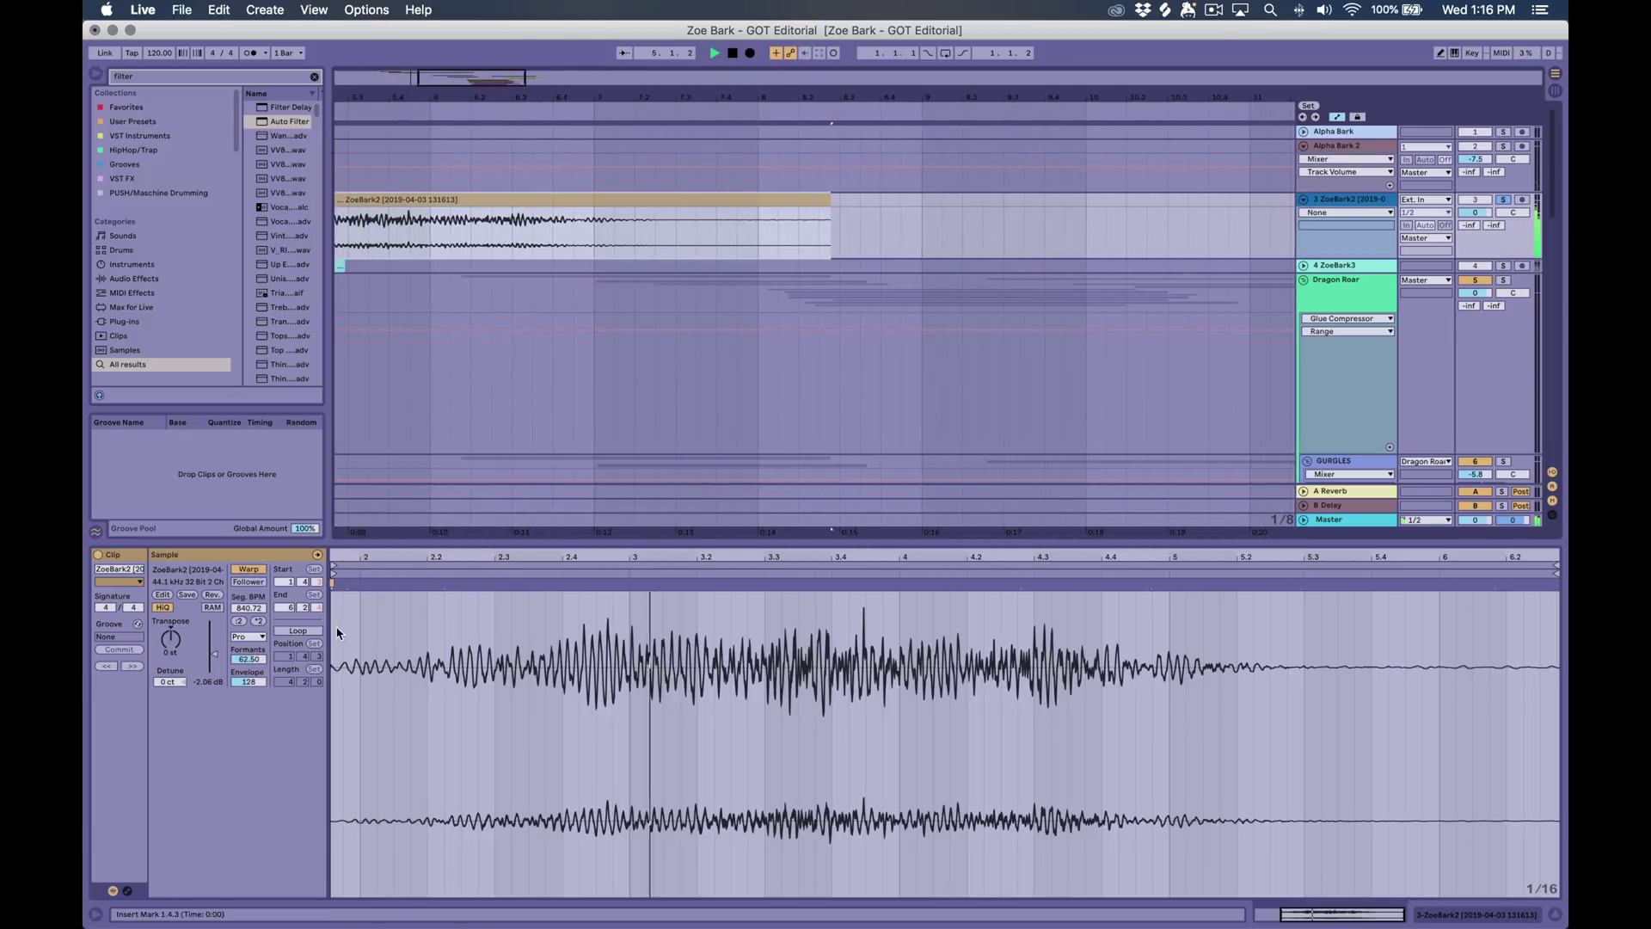
# Lower the consolidated bark clip's formants to about 47.66 during playback and time-stretch the clip to end at 9.2.1
pyautogui.click(286, 630)
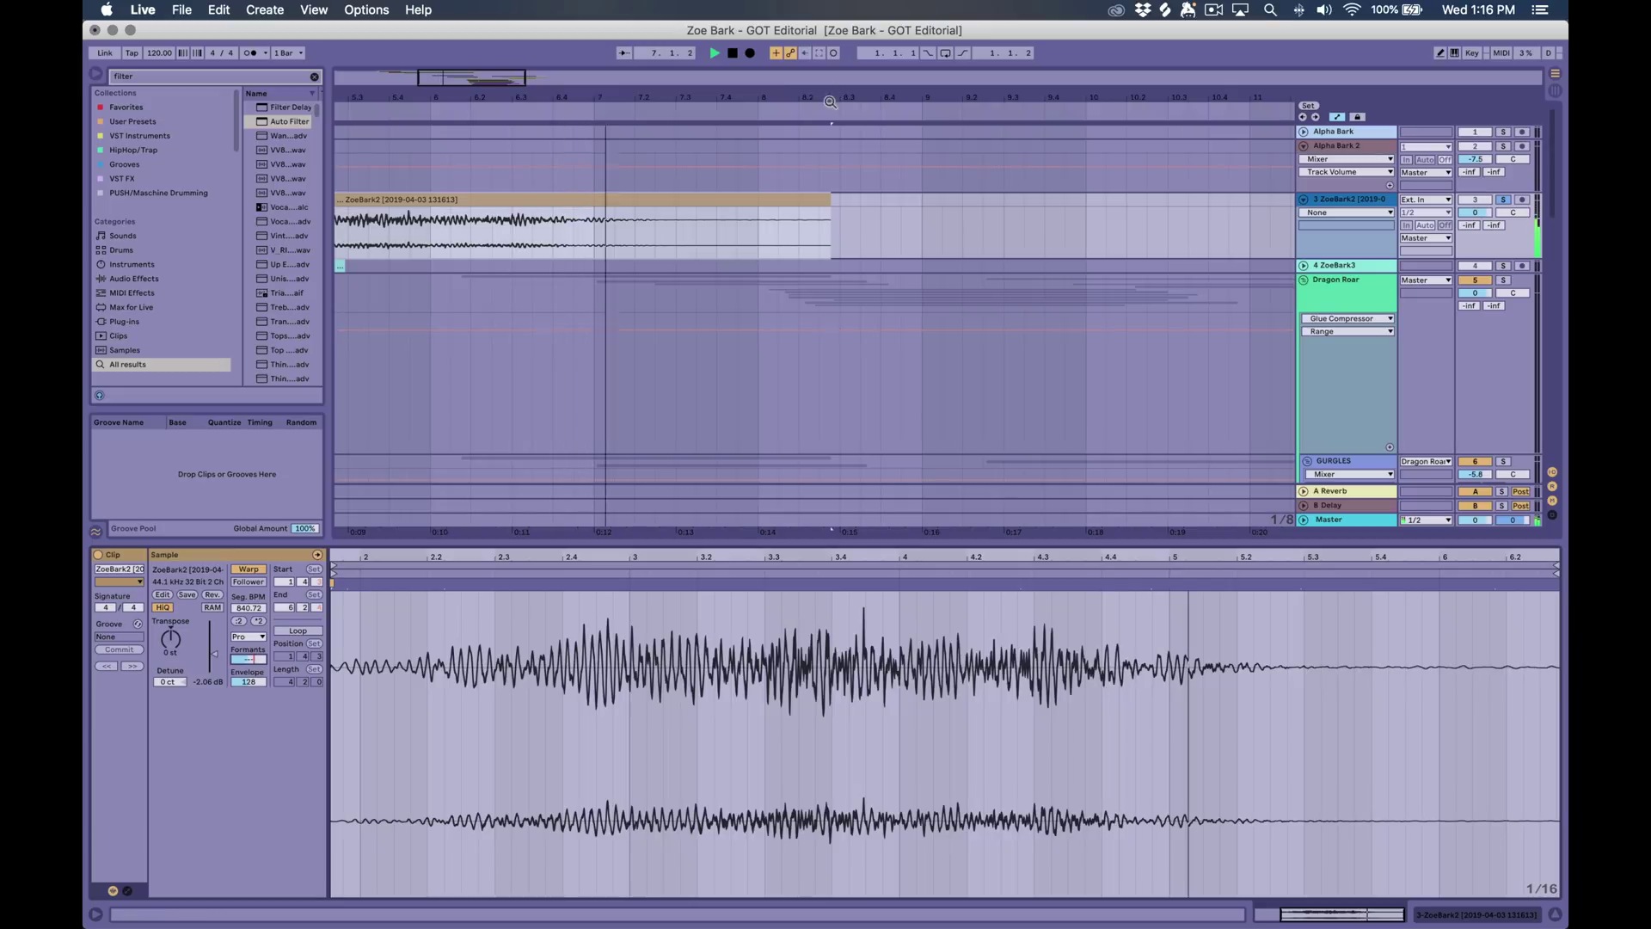
pyautogui.click(831, 212)
pyautogui.moveTo(821, 202)
pyautogui.mouseDown()
pyautogui.moveTo(970, 210)
pyautogui.moveTo(988, 240)
pyautogui.moveTo(963, 208)
pyautogui.mouseUp()
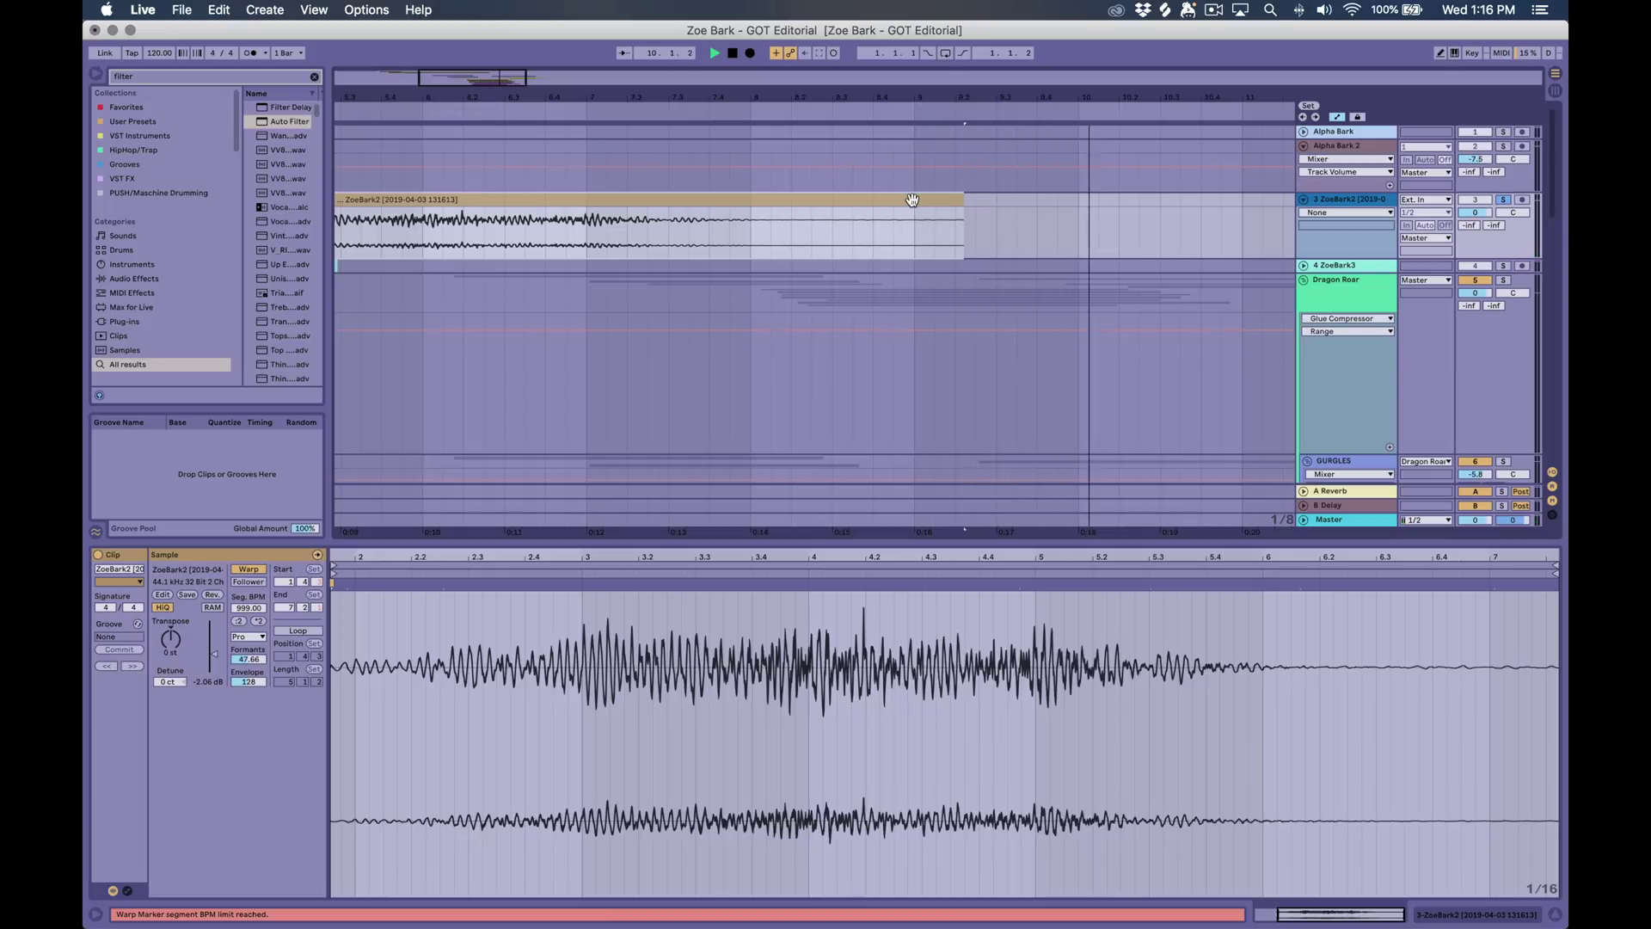
# Consolidate the stretched bark, allowing audio to stop, and time-stretch the resulting clip to end at 13.1.1
pyautogui.press('super+j')
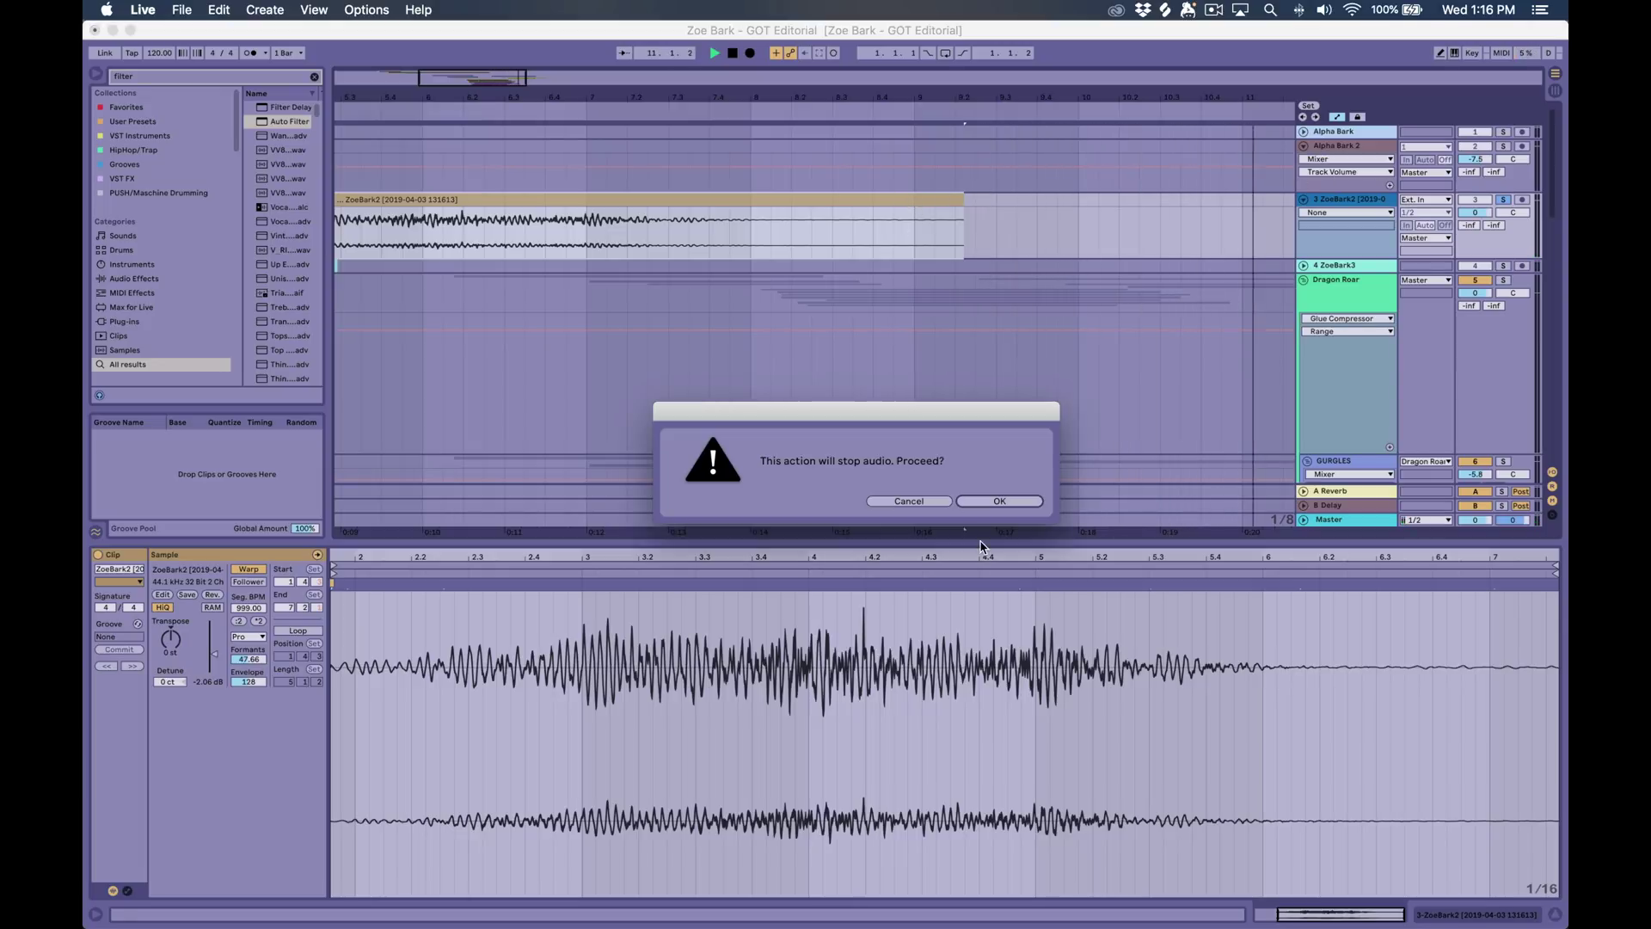
pyautogui.click(1000, 501)
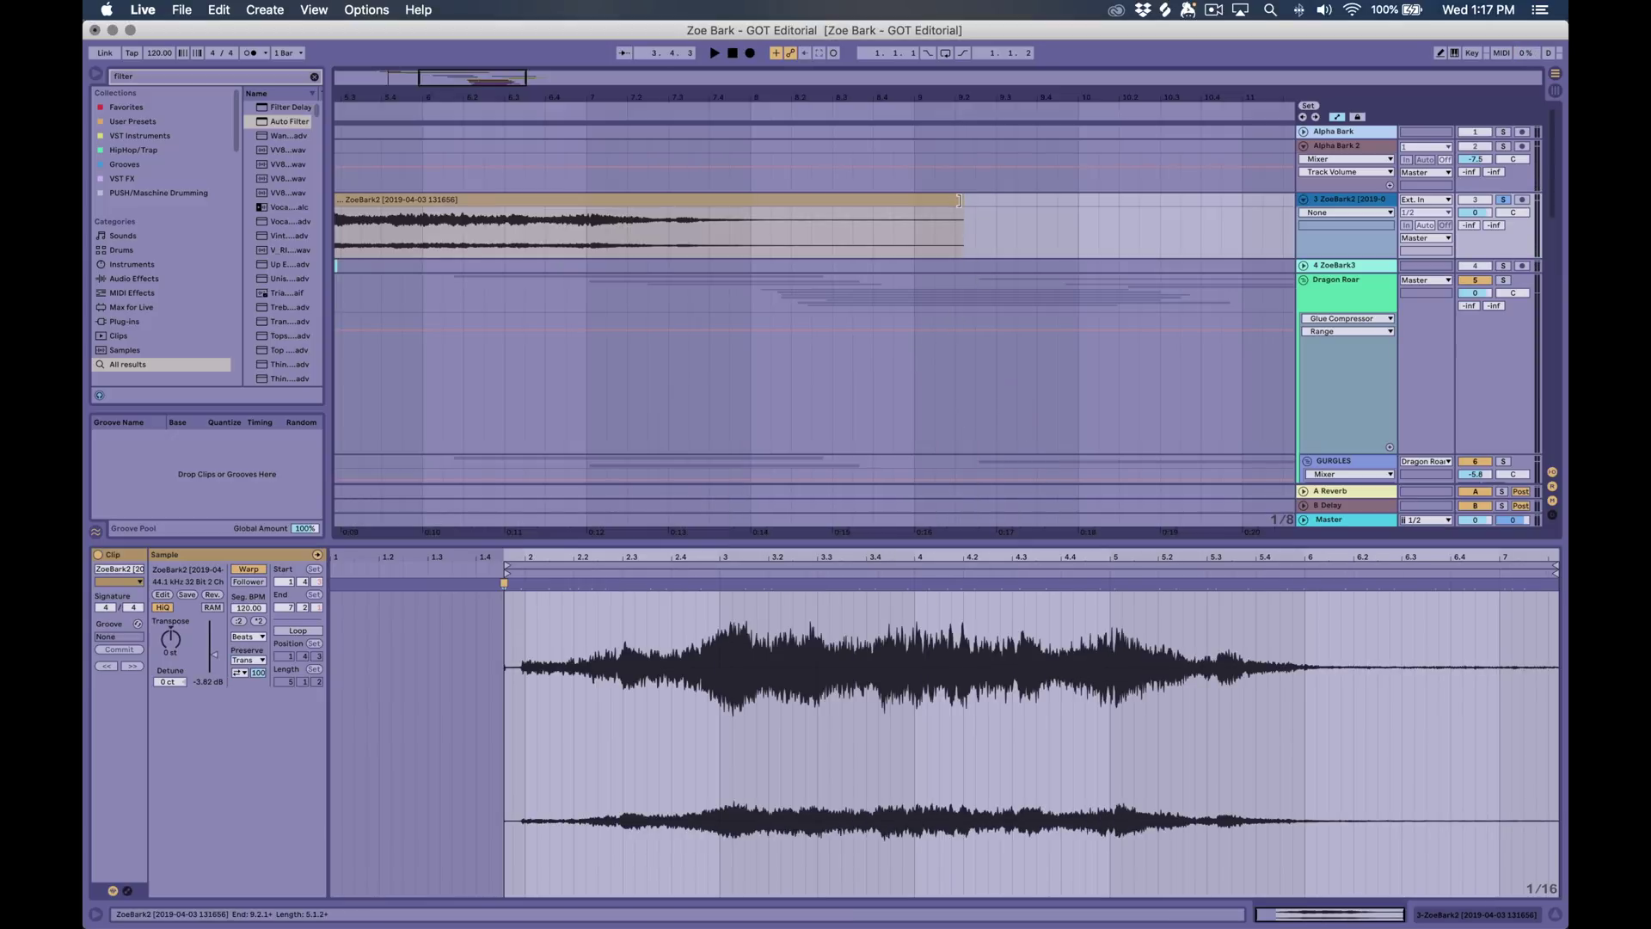
pyautogui.click(959, 199)
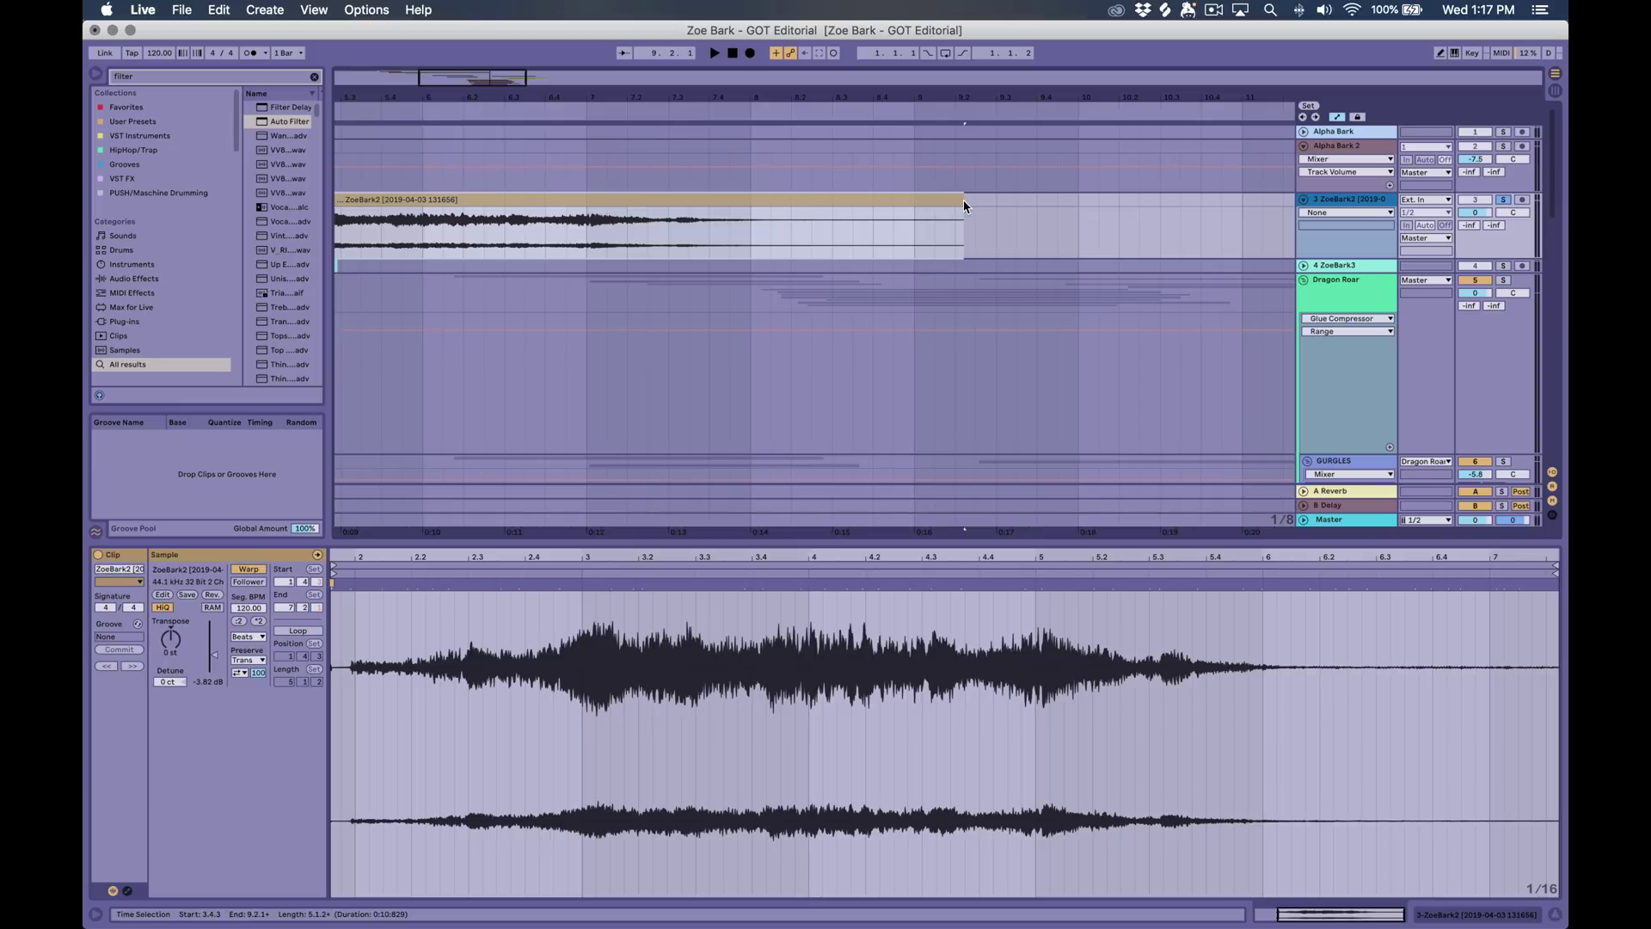
pyautogui.moveTo(959, 200); pyautogui.dragTo(1564, 228)
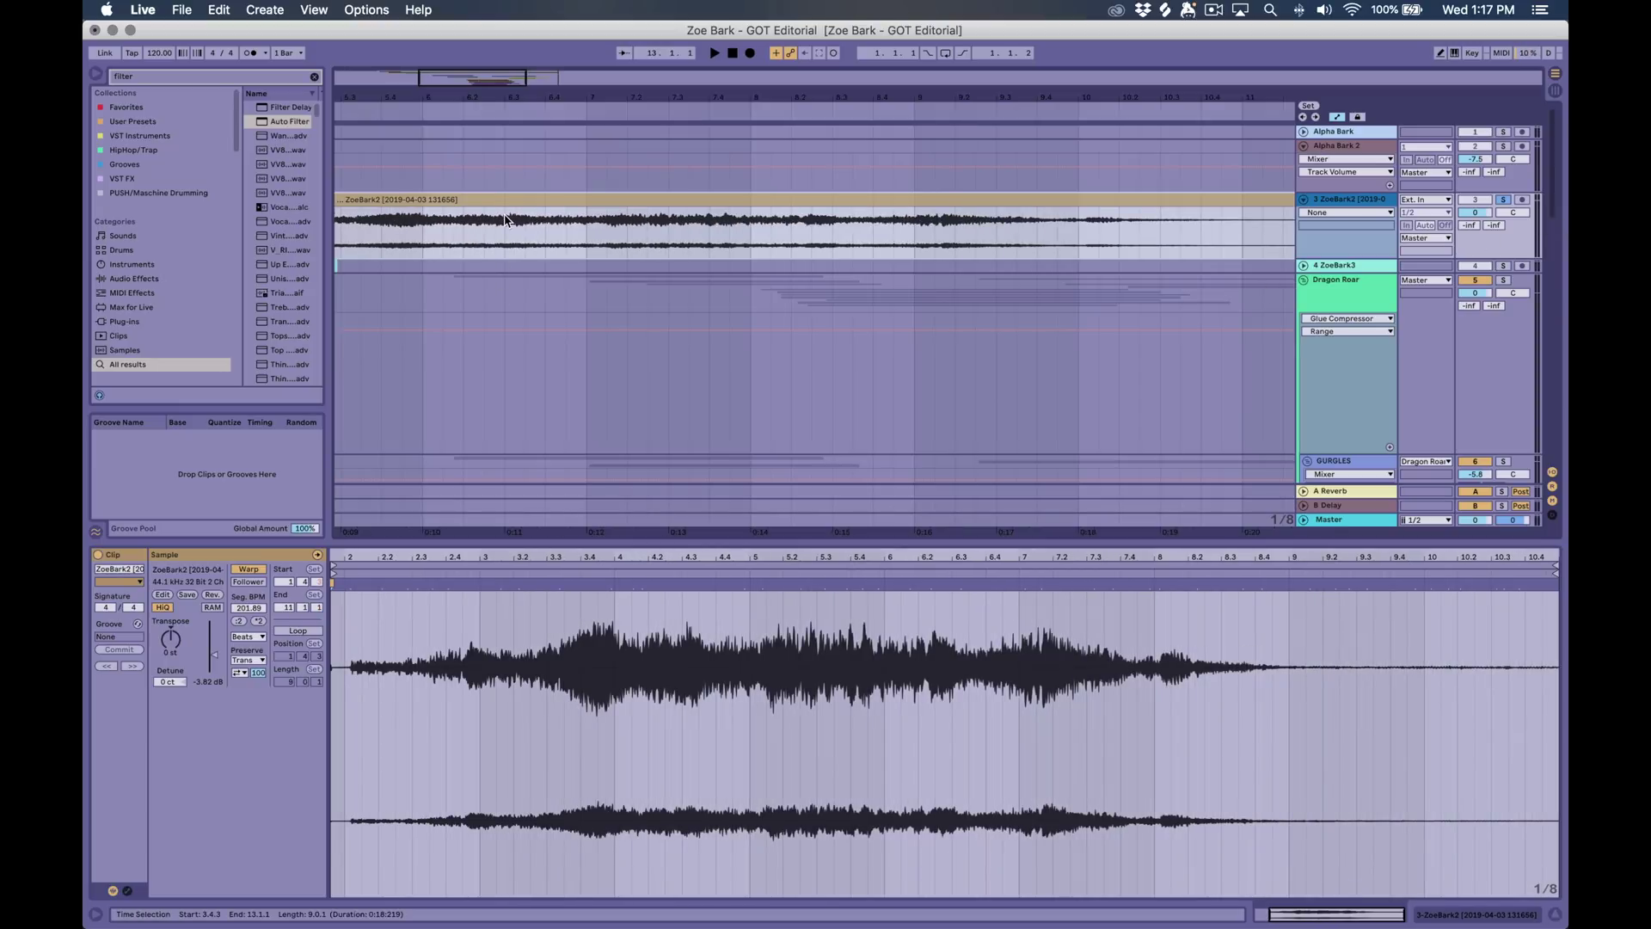
# Play the newly stretched bark, set its warp mode to Complex Pro, and lower its formants to about 7
pyautogui.click(381, 235)
pyautogui.press('space')
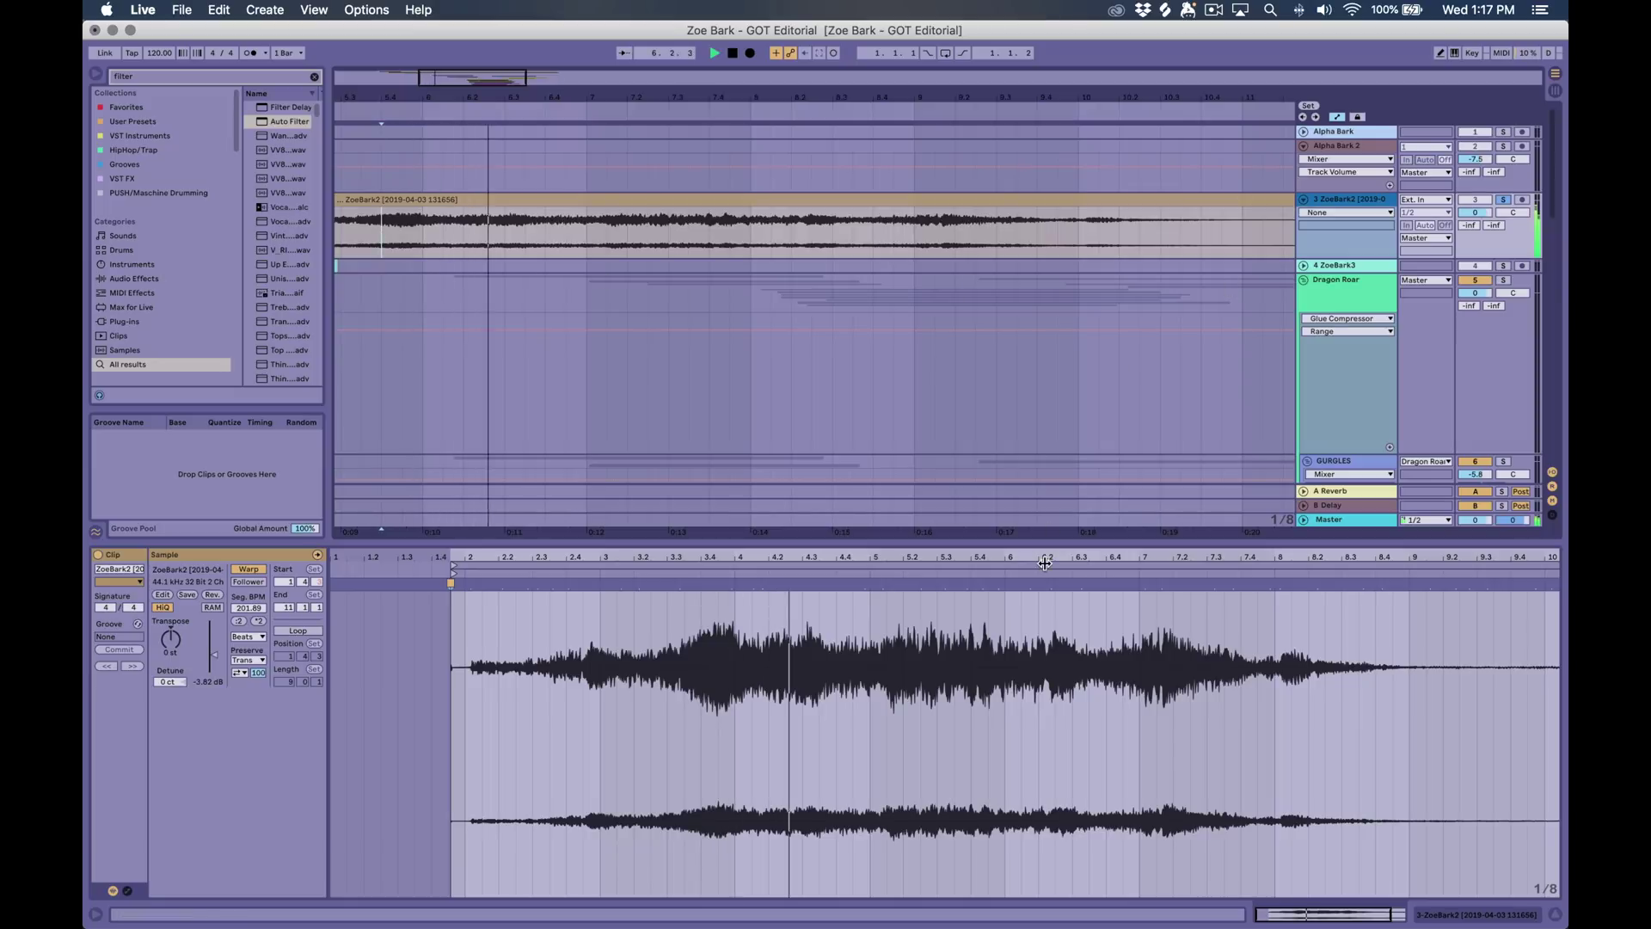
pyautogui.click(248, 636)
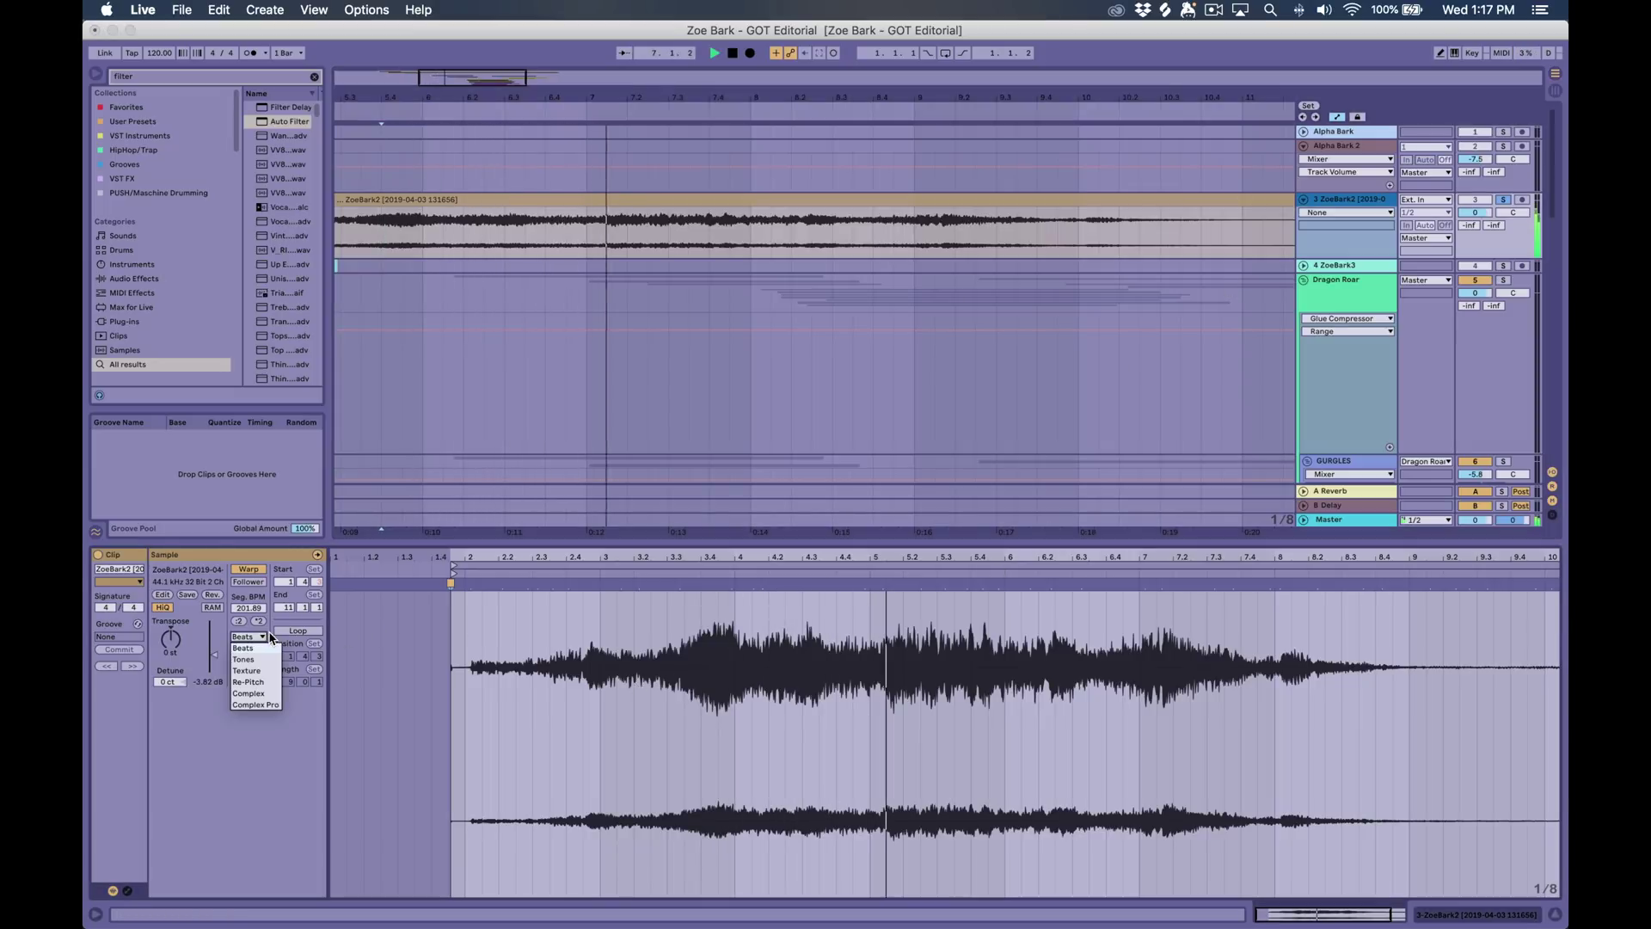
pyautogui.click(275, 709)
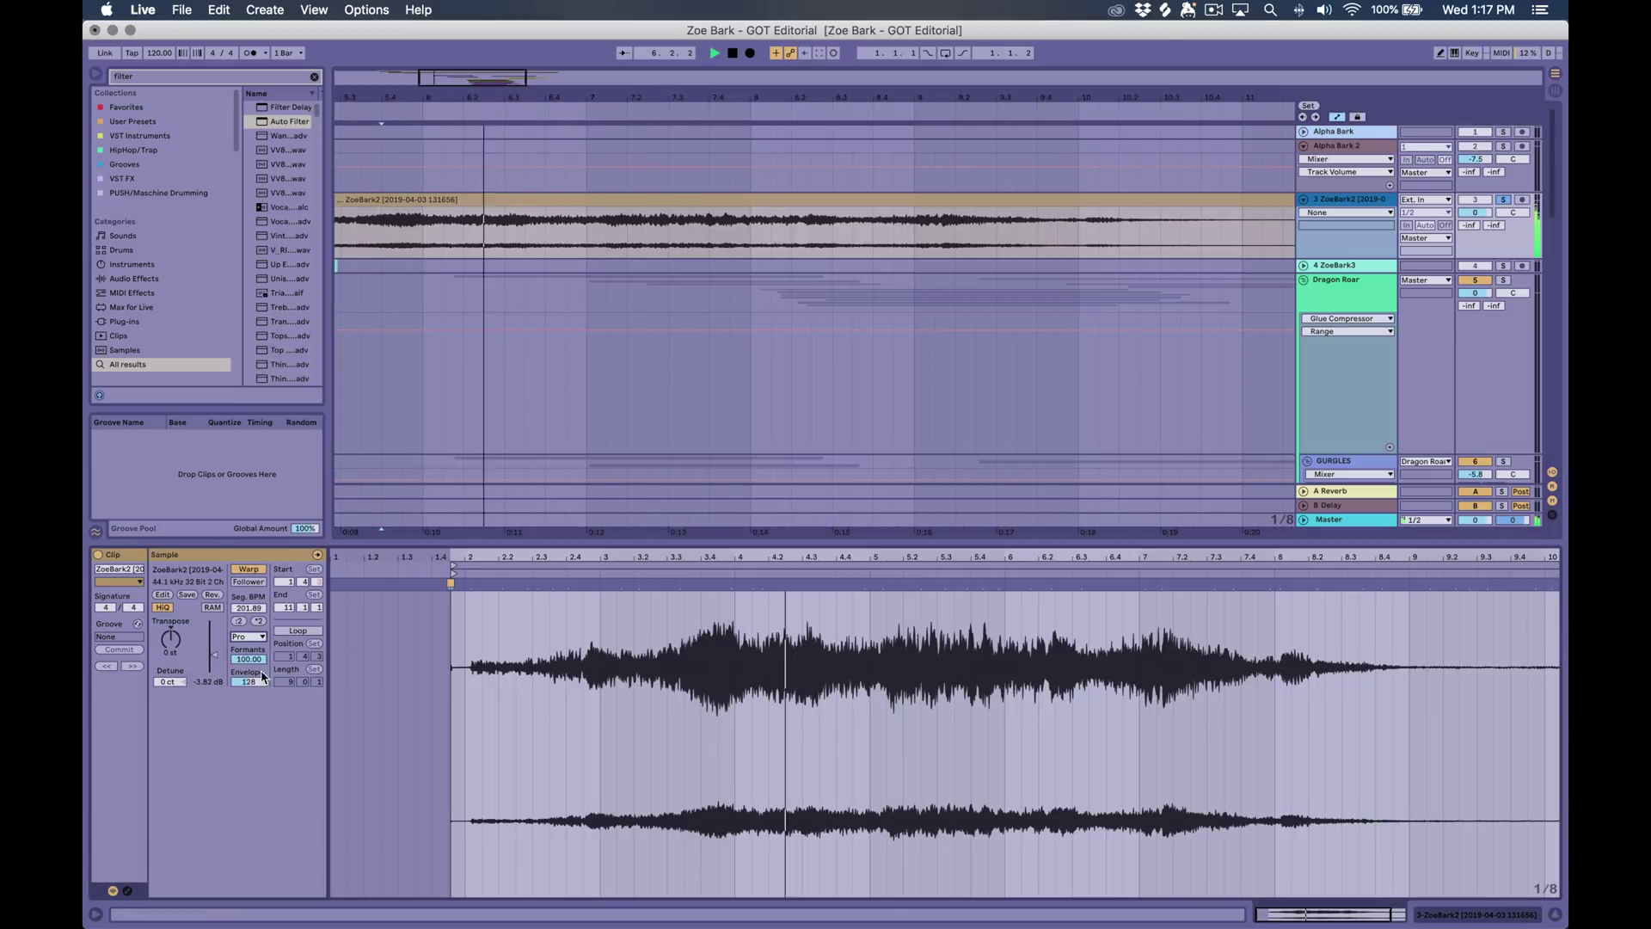
pyautogui.moveTo(259, 662); pyautogui.dragTo(260, 757)
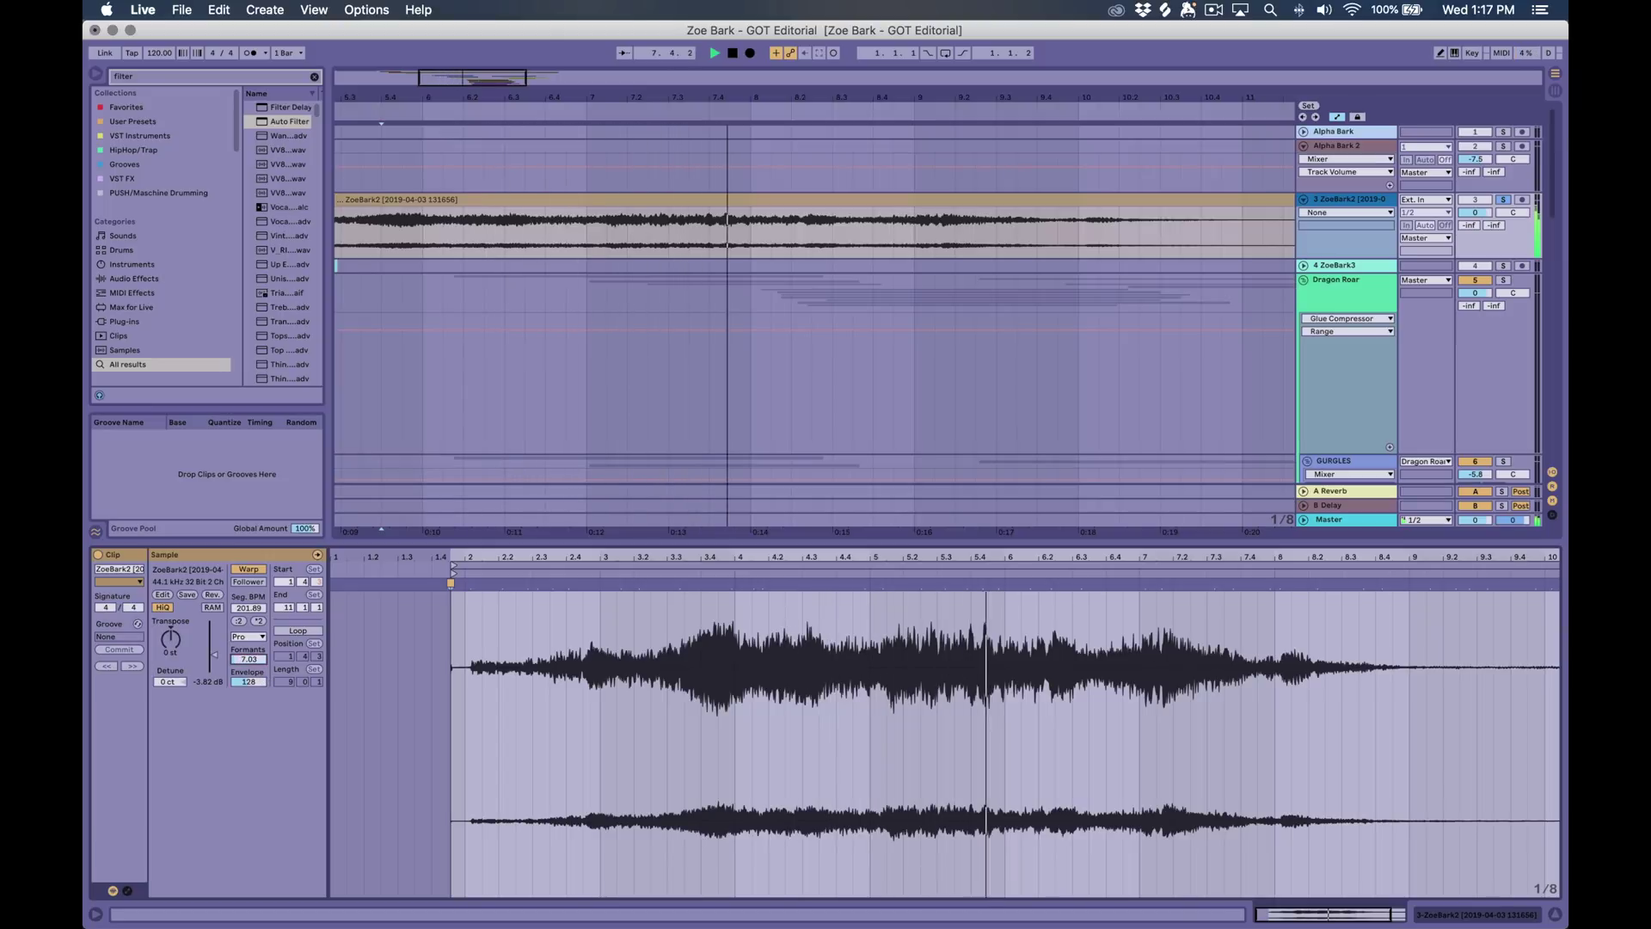
# Stop playback, clear the solo on the stretched ZoeBark2 track, and deactivate that track ahead of auditioning the roar layers
pyautogui.click(746, 241)
pyautogui.press('-')
pyautogui.press('-')
pyautogui.press('-')
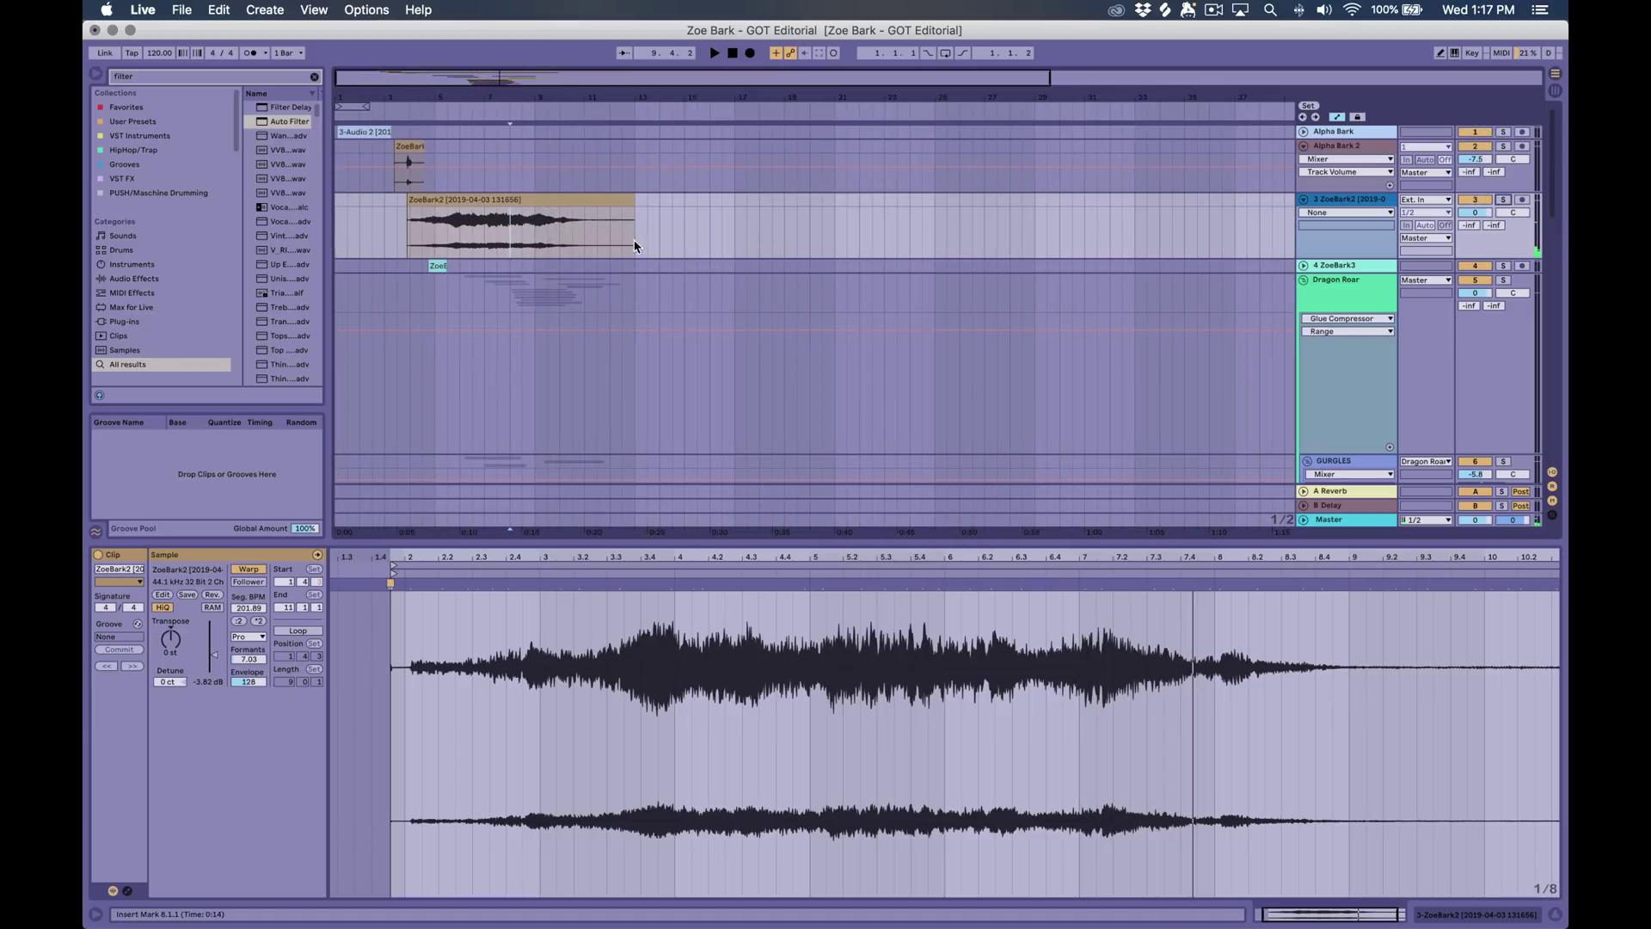
pyautogui.scroll(-15, 467, 280)
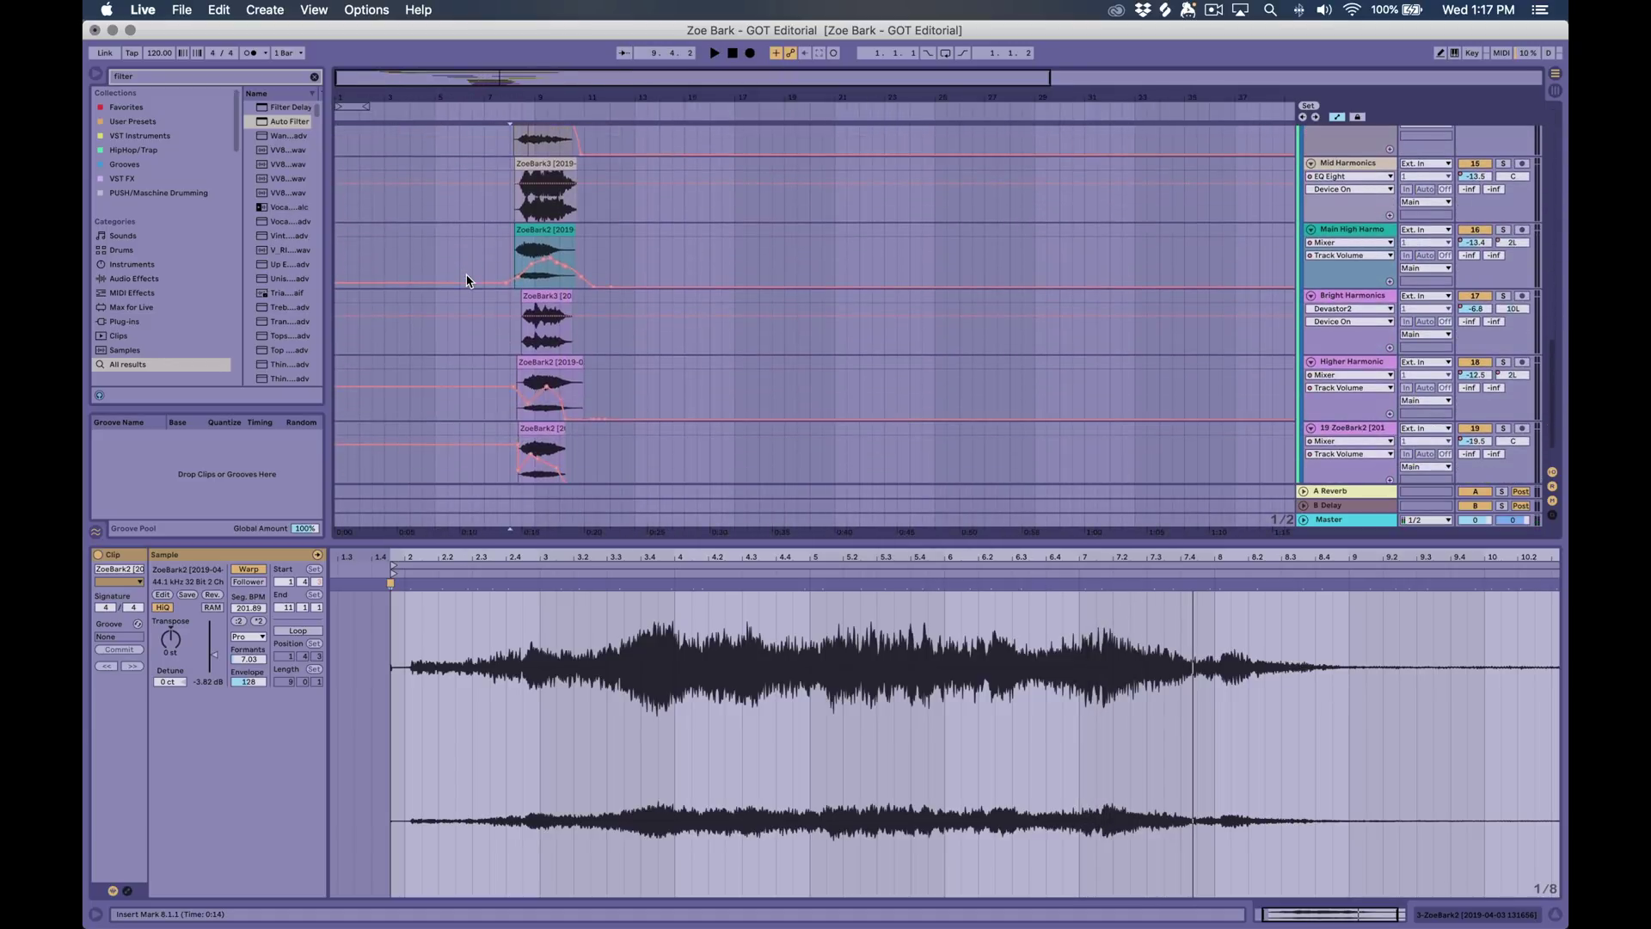
pyautogui.scroll(3, 466, 279)
pyautogui.click(507, 174)
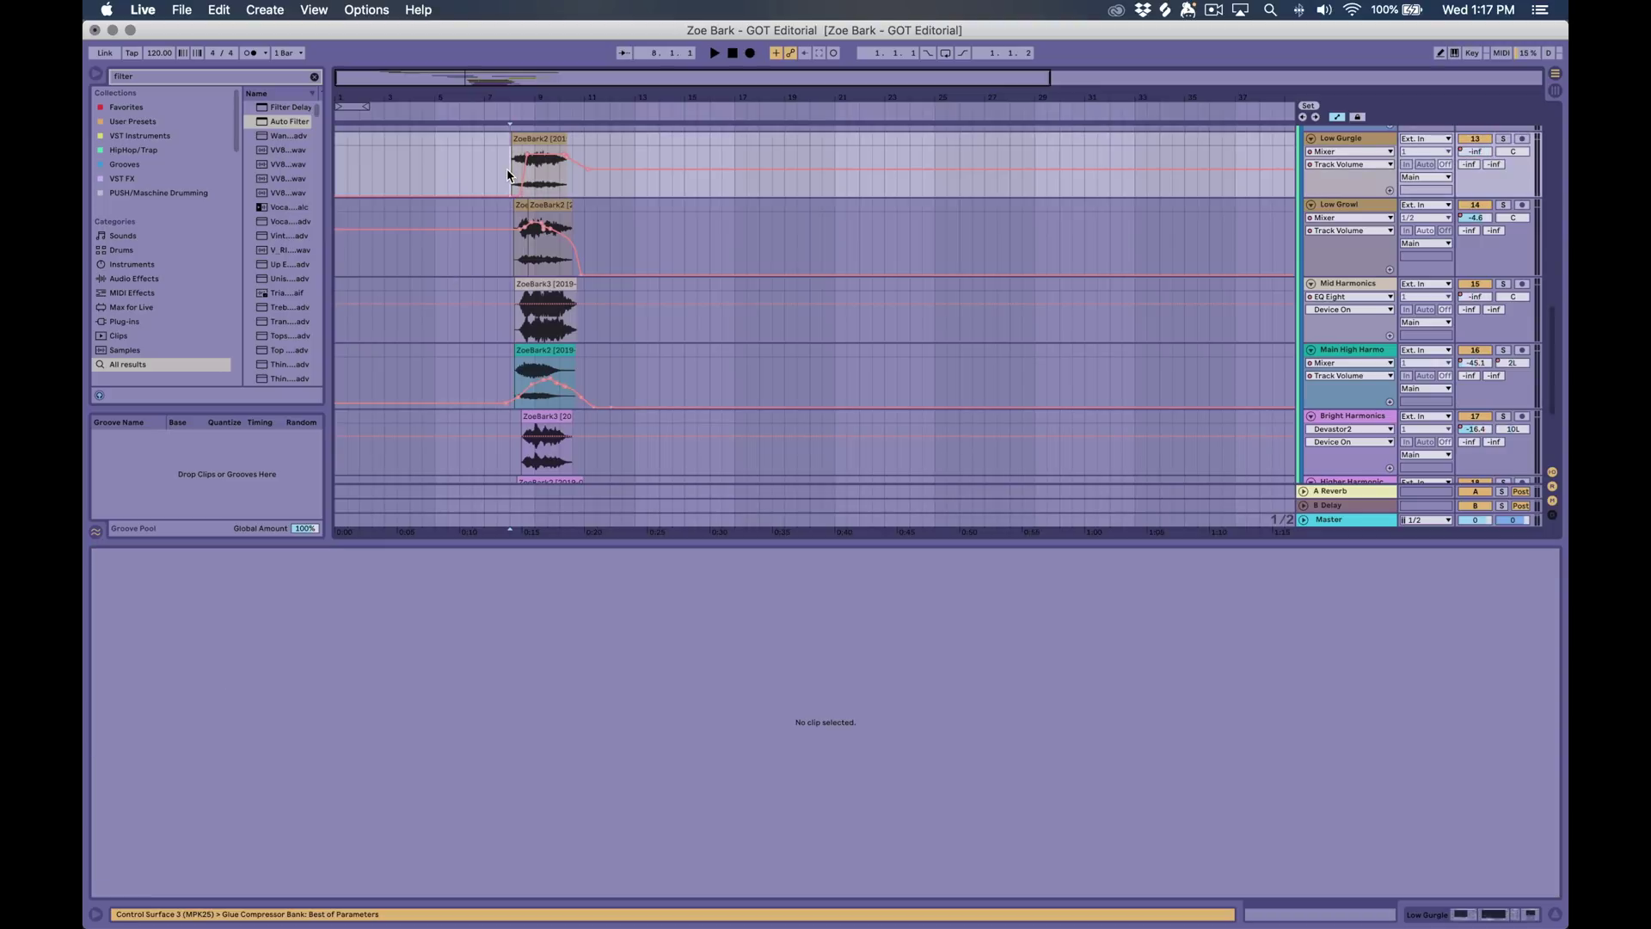
pyautogui.scroll(10, 552, 141)
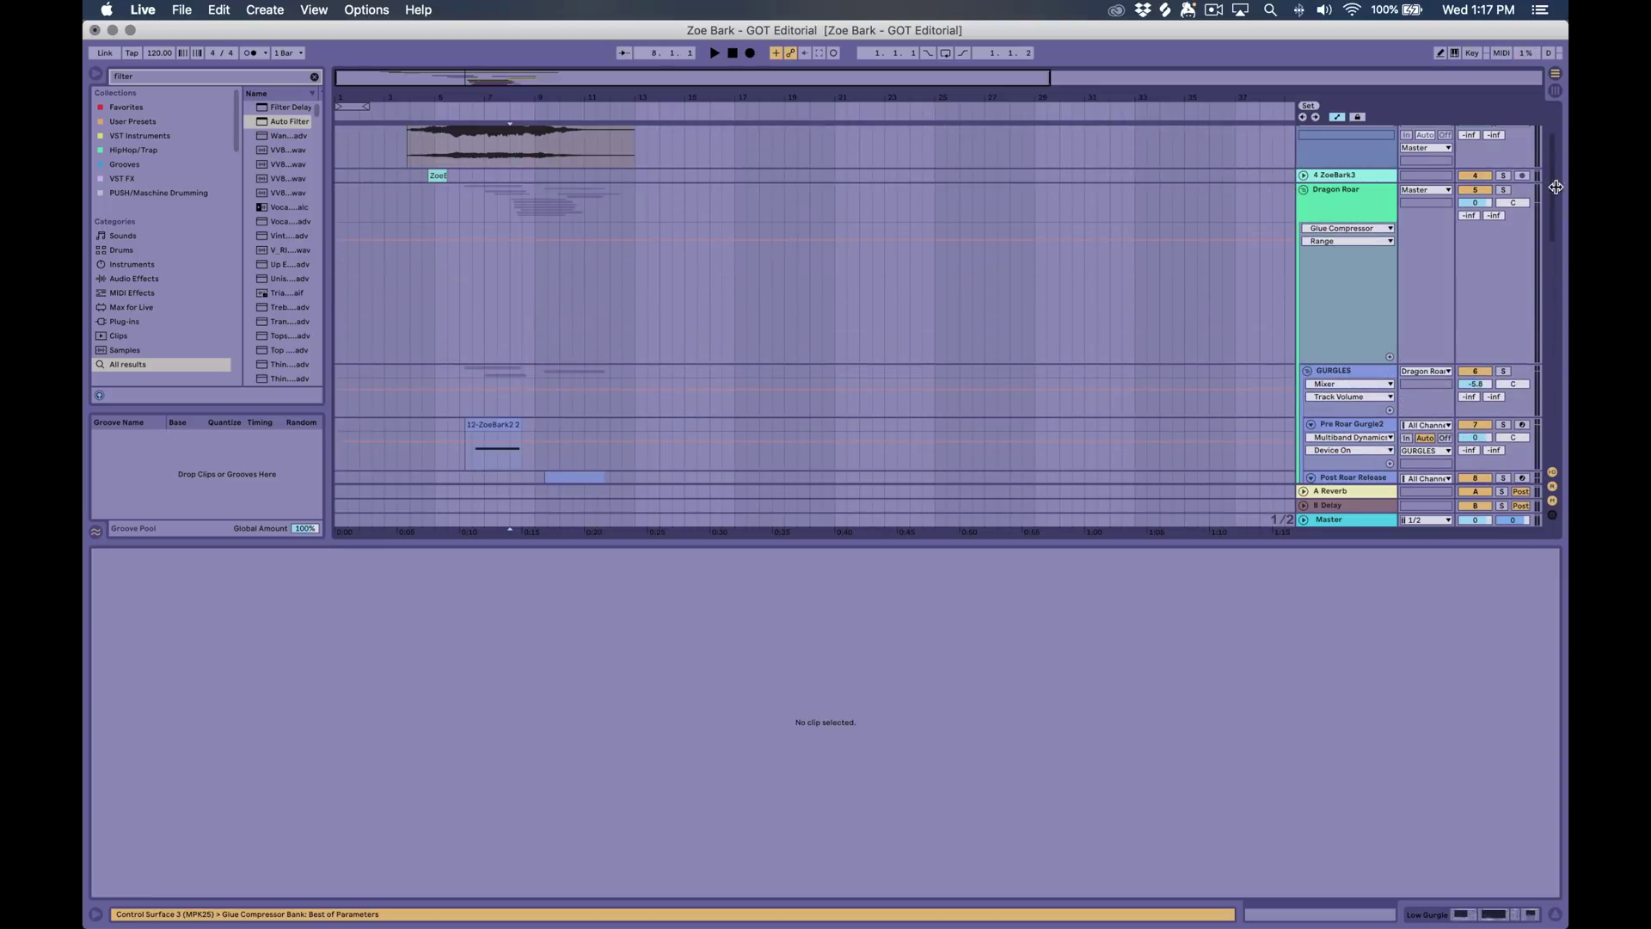
pyautogui.scroll(3, 1496, 180)
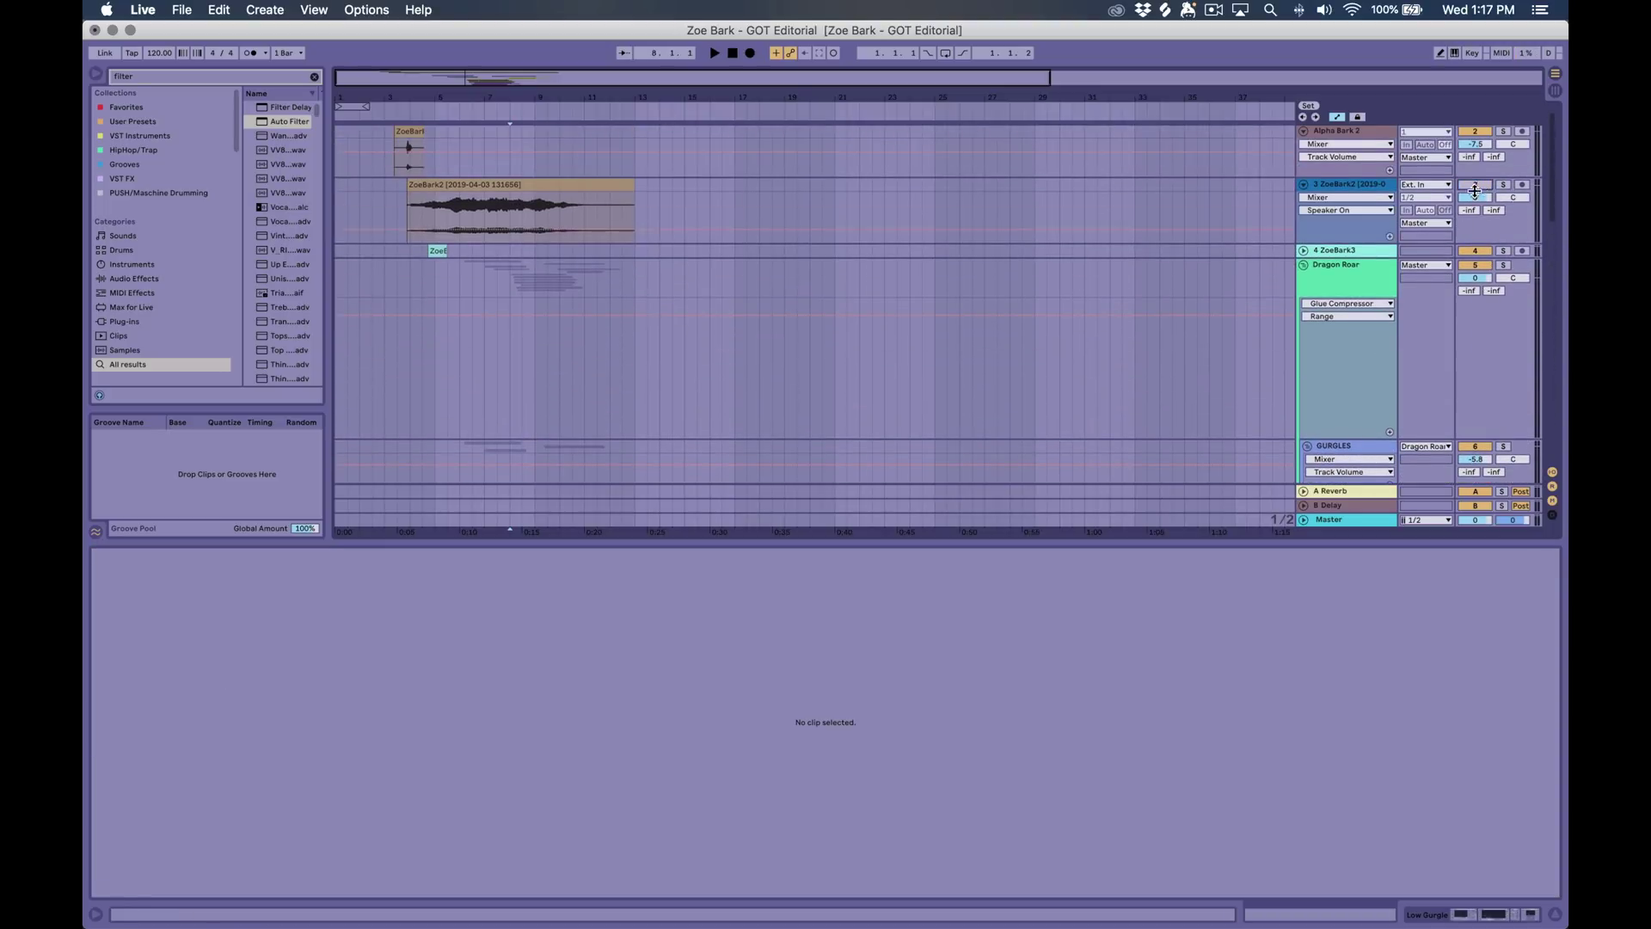
# Solo and play the Low Gurgle track, hide the clip details, and audition it together with the Low Growl track
pyautogui.scroll(-12, 1200, 374)
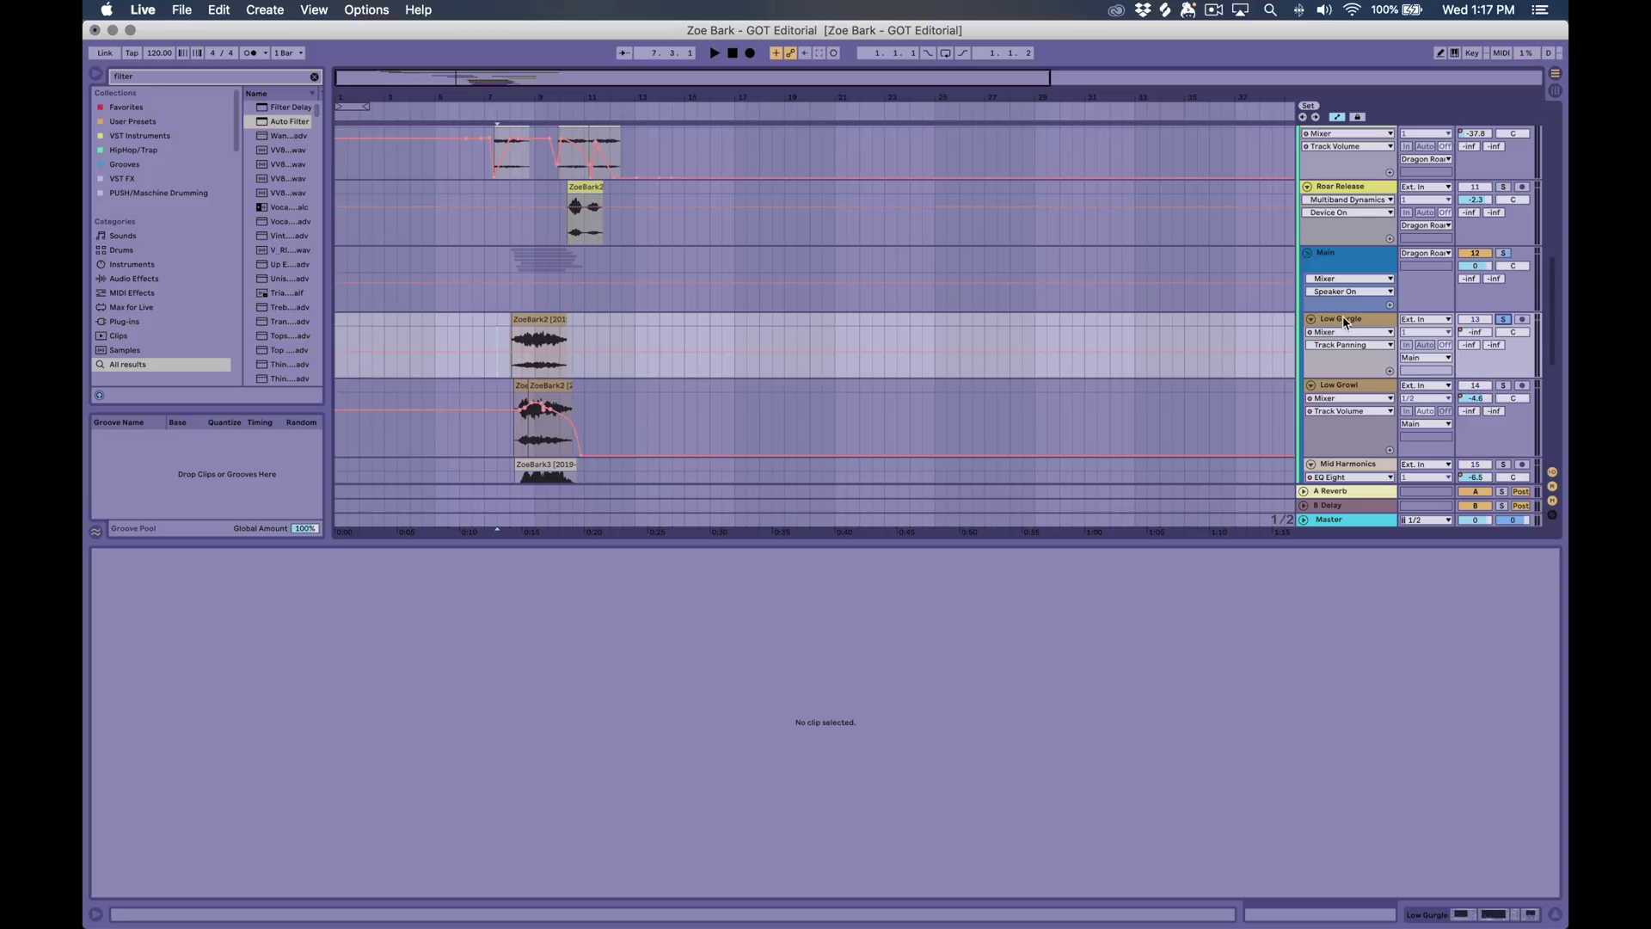
pyautogui.scroll(-3, 1344, 316)
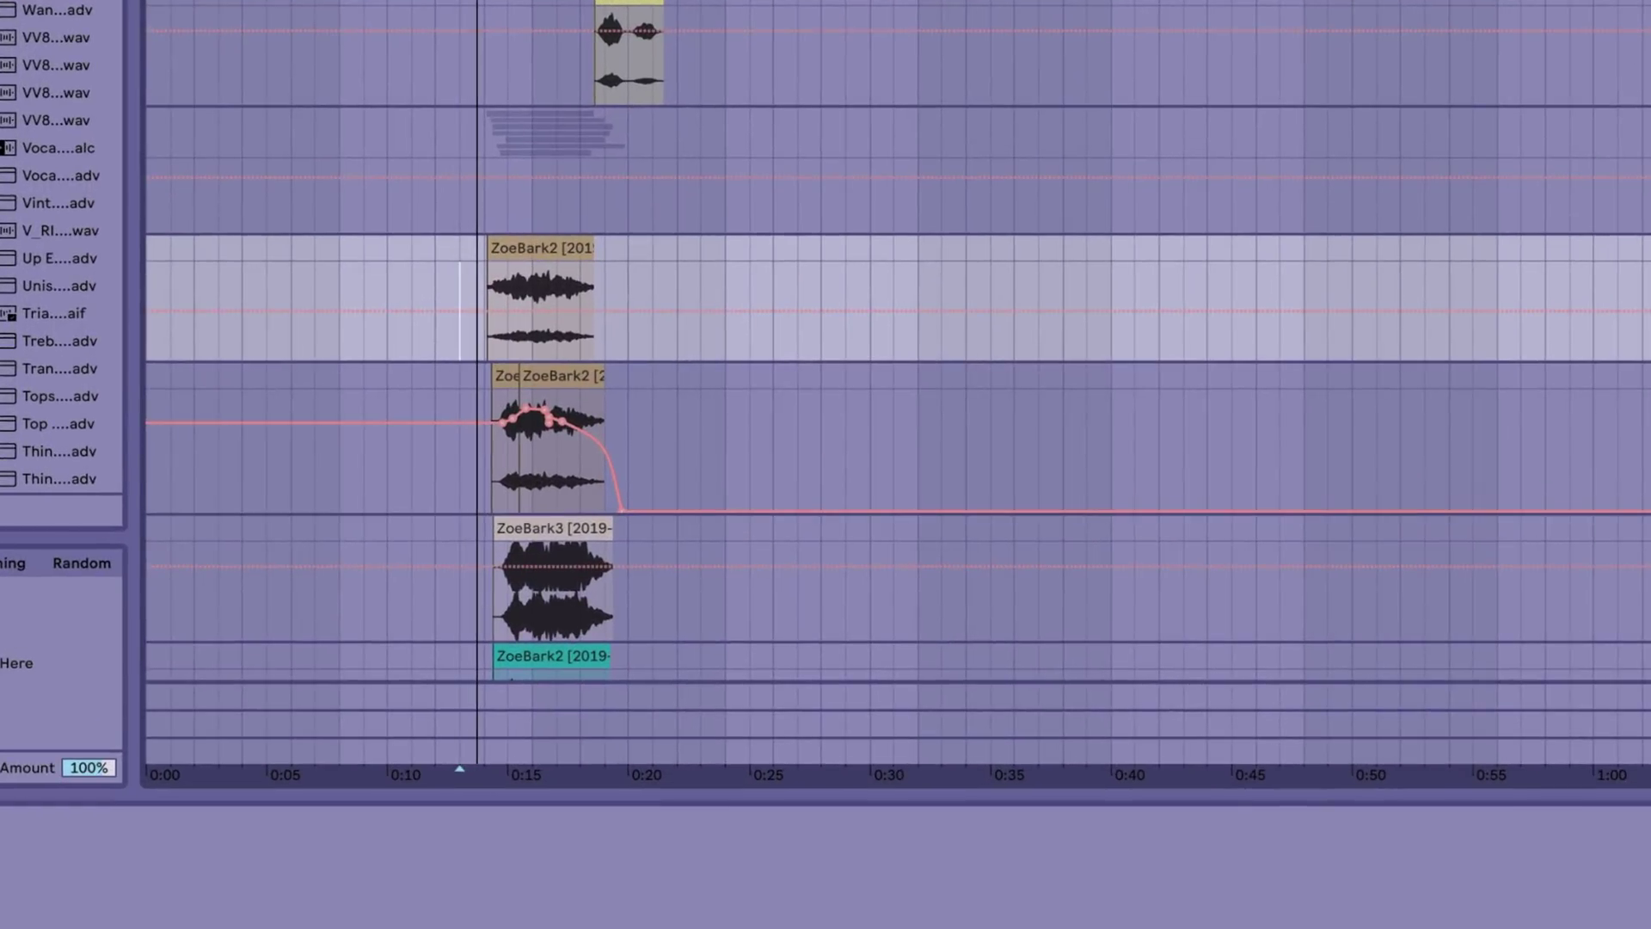
pyautogui.hotkey('ctrl', 'alt', 'l')
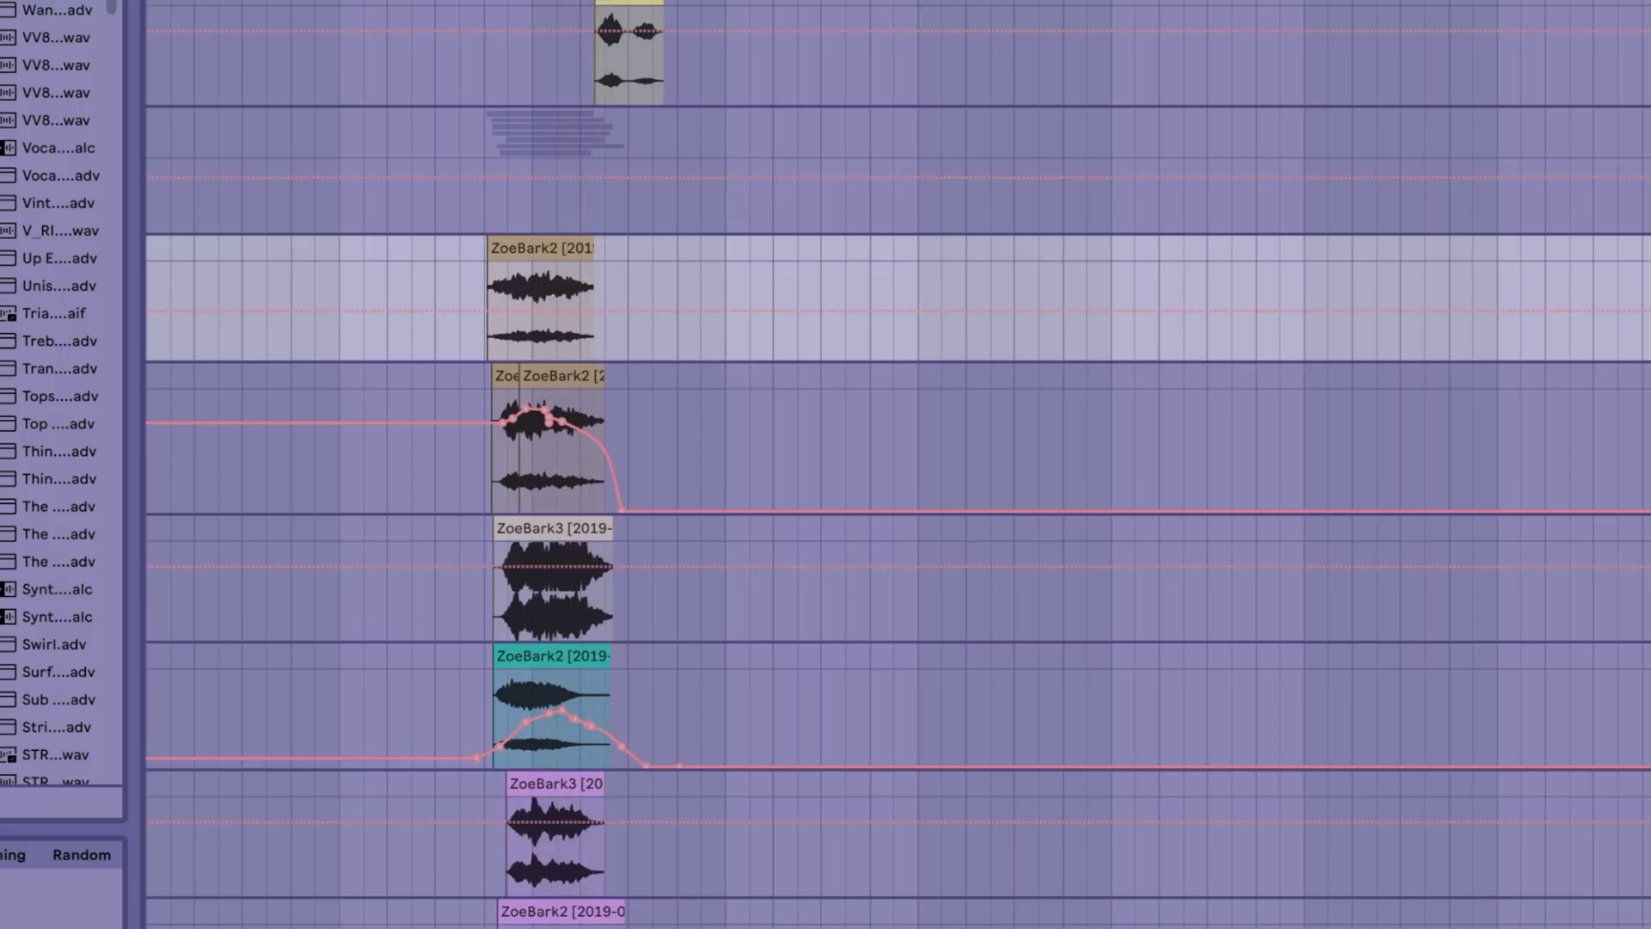
pyautogui.press('Down')
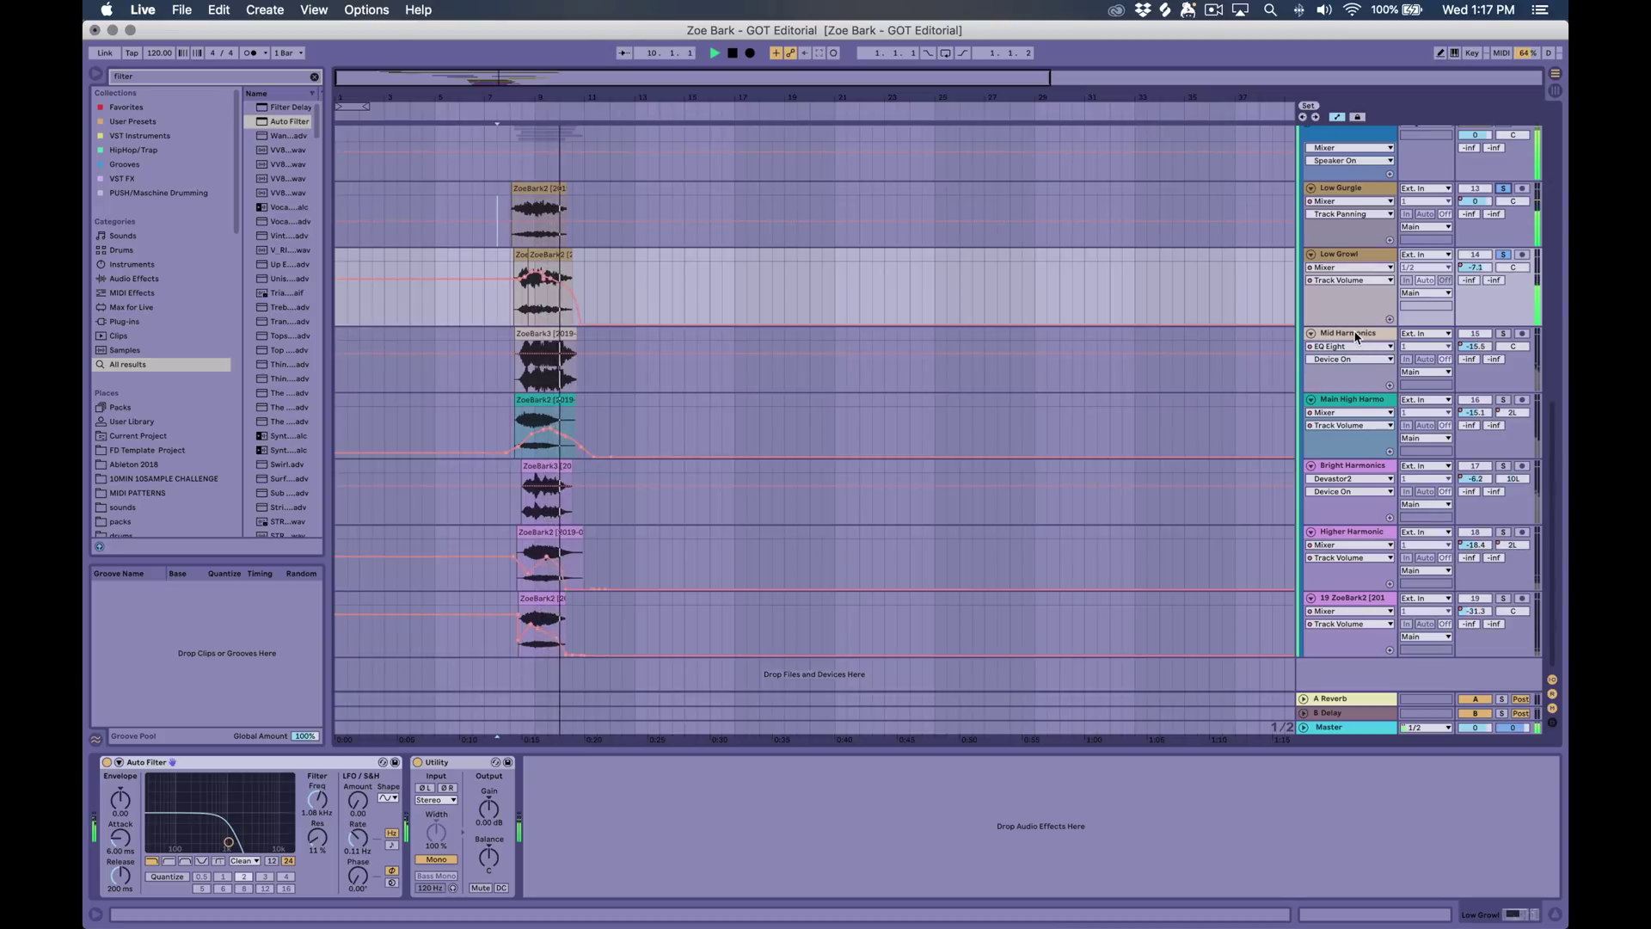
# Solo and audition the Mid Harmonics track, moving the first band of its EQ Eight to about 153 Hz
pyautogui.click(1357, 336)
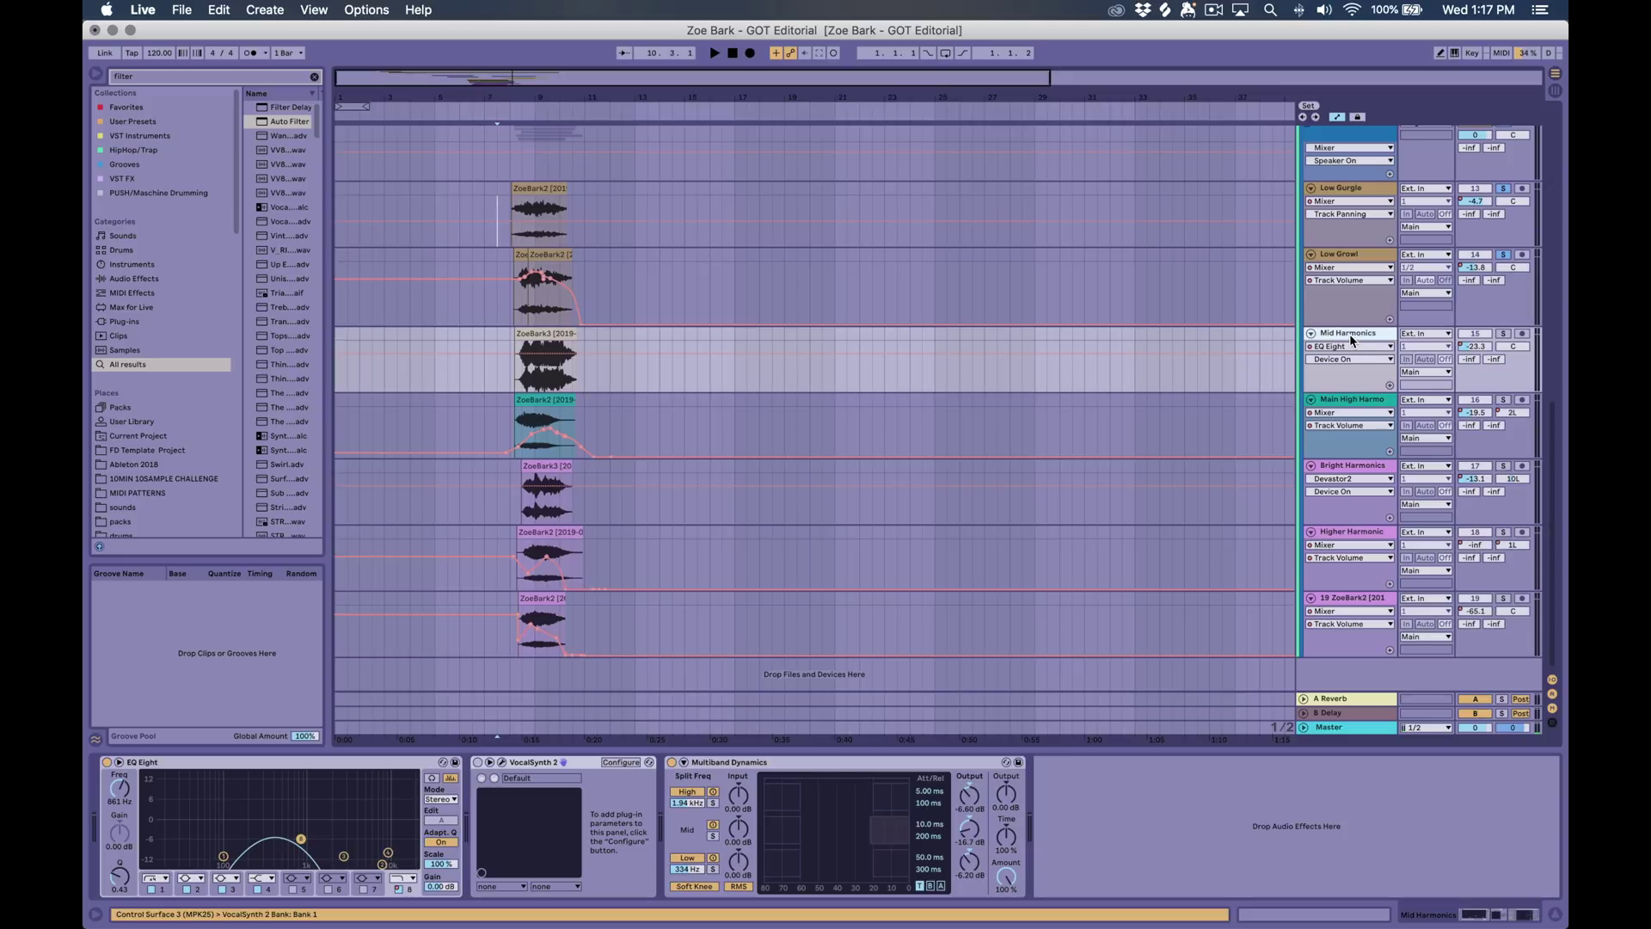
pyautogui.click(1503, 333)
pyautogui.press('space')
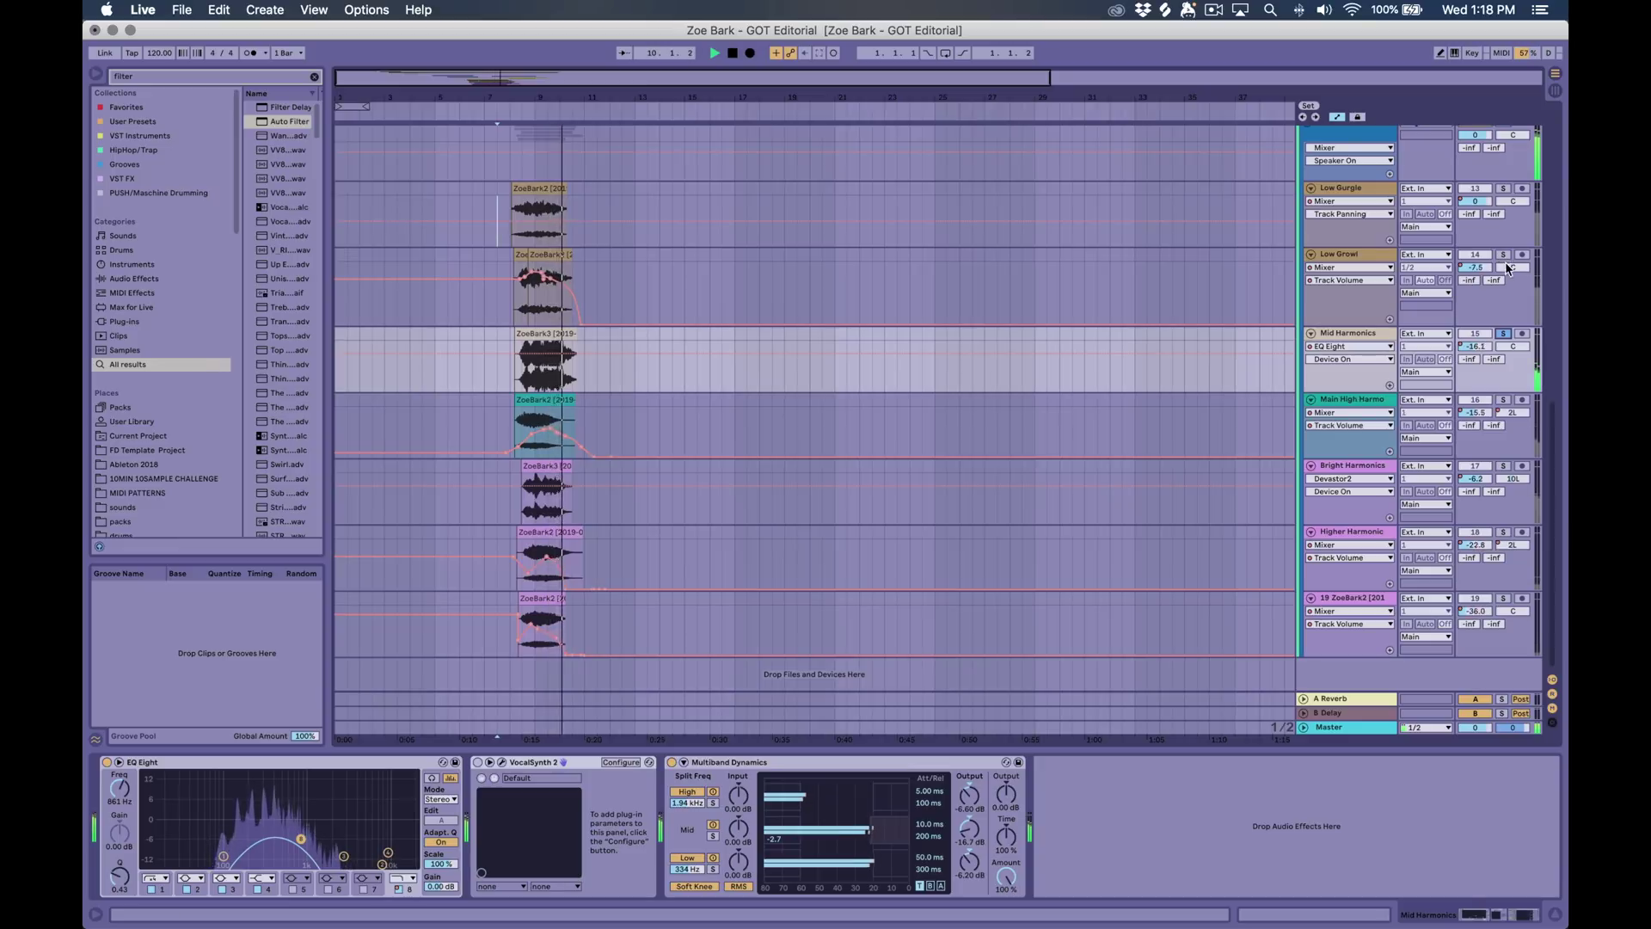
pyautogui.press('space')
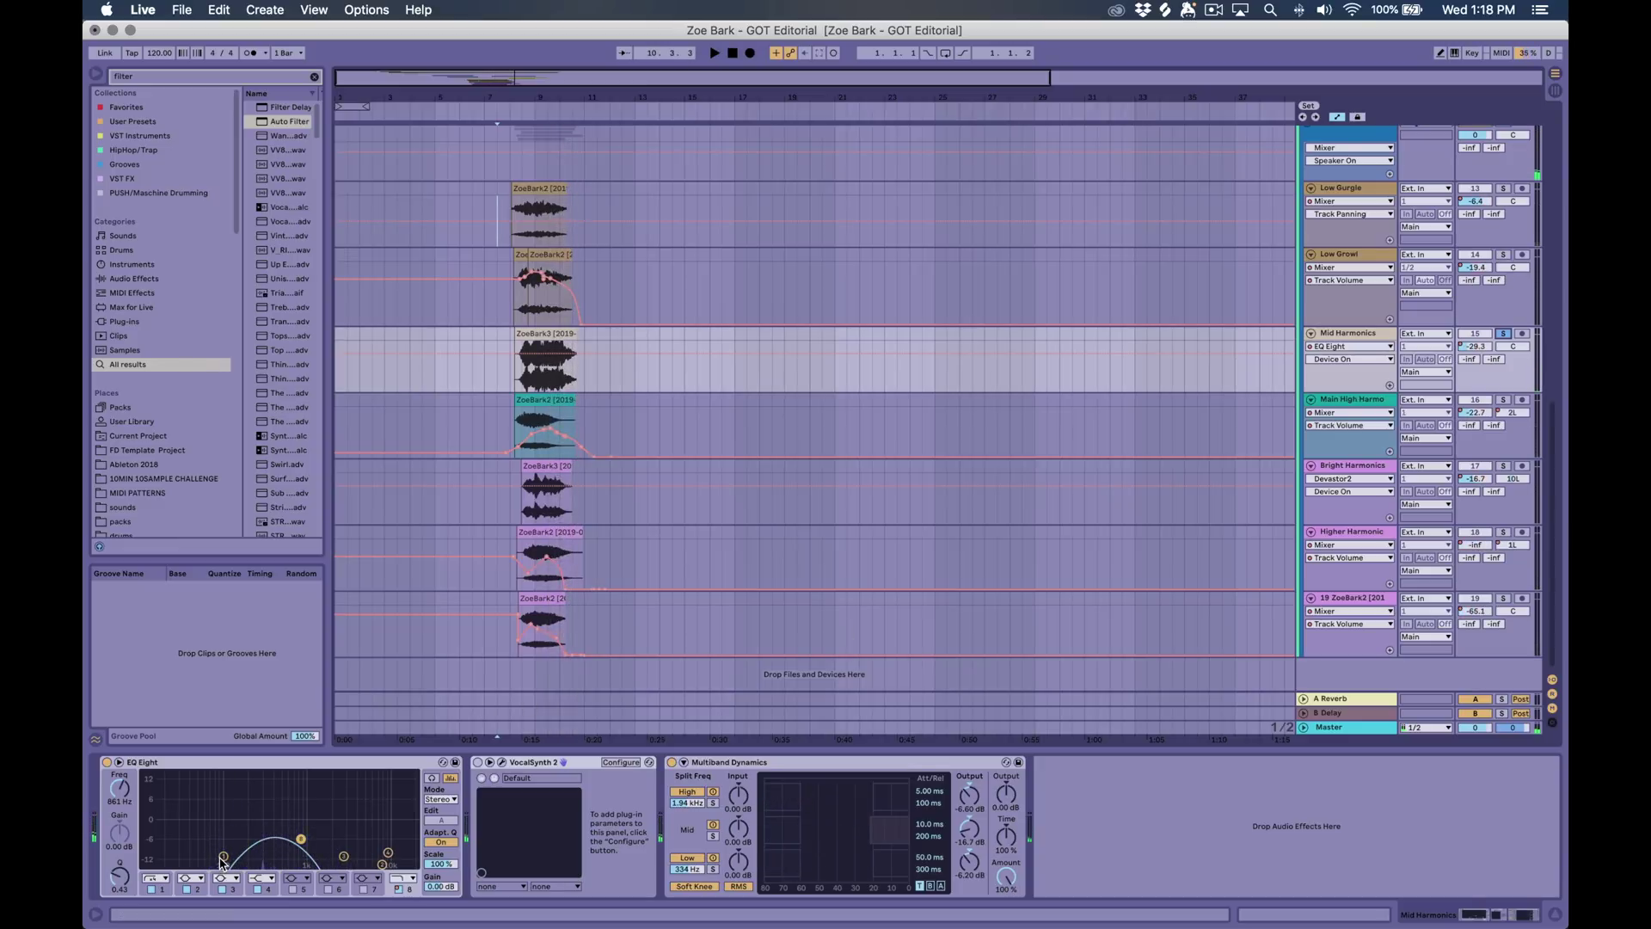
pyautogui.click(223, 858)
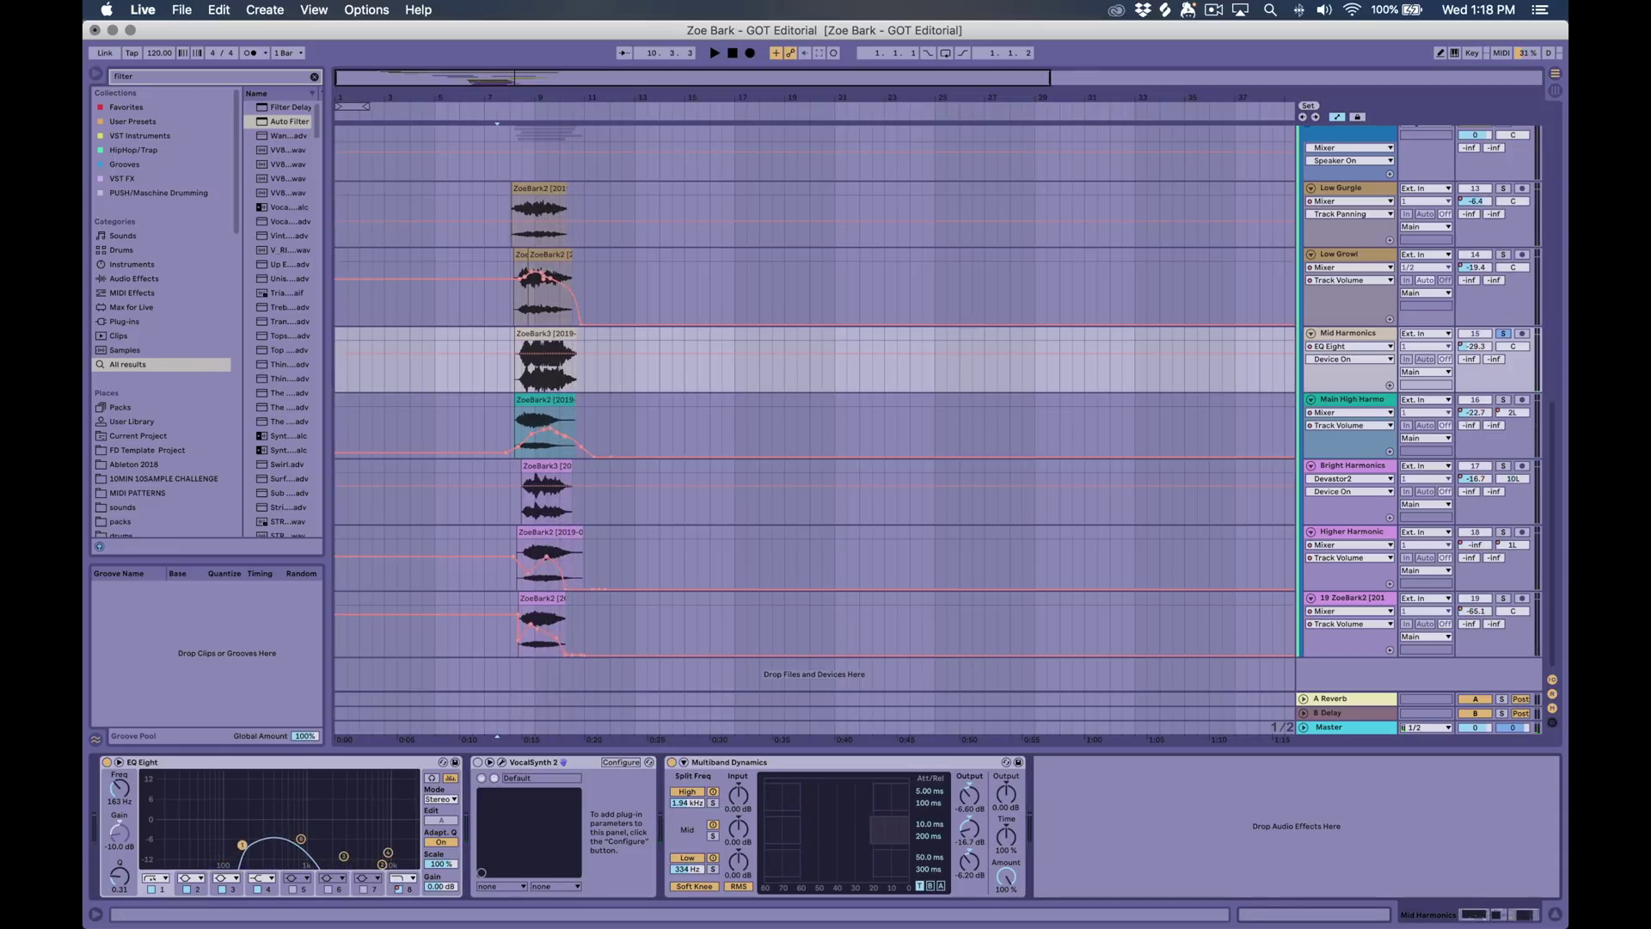
pyautogui.press('space')
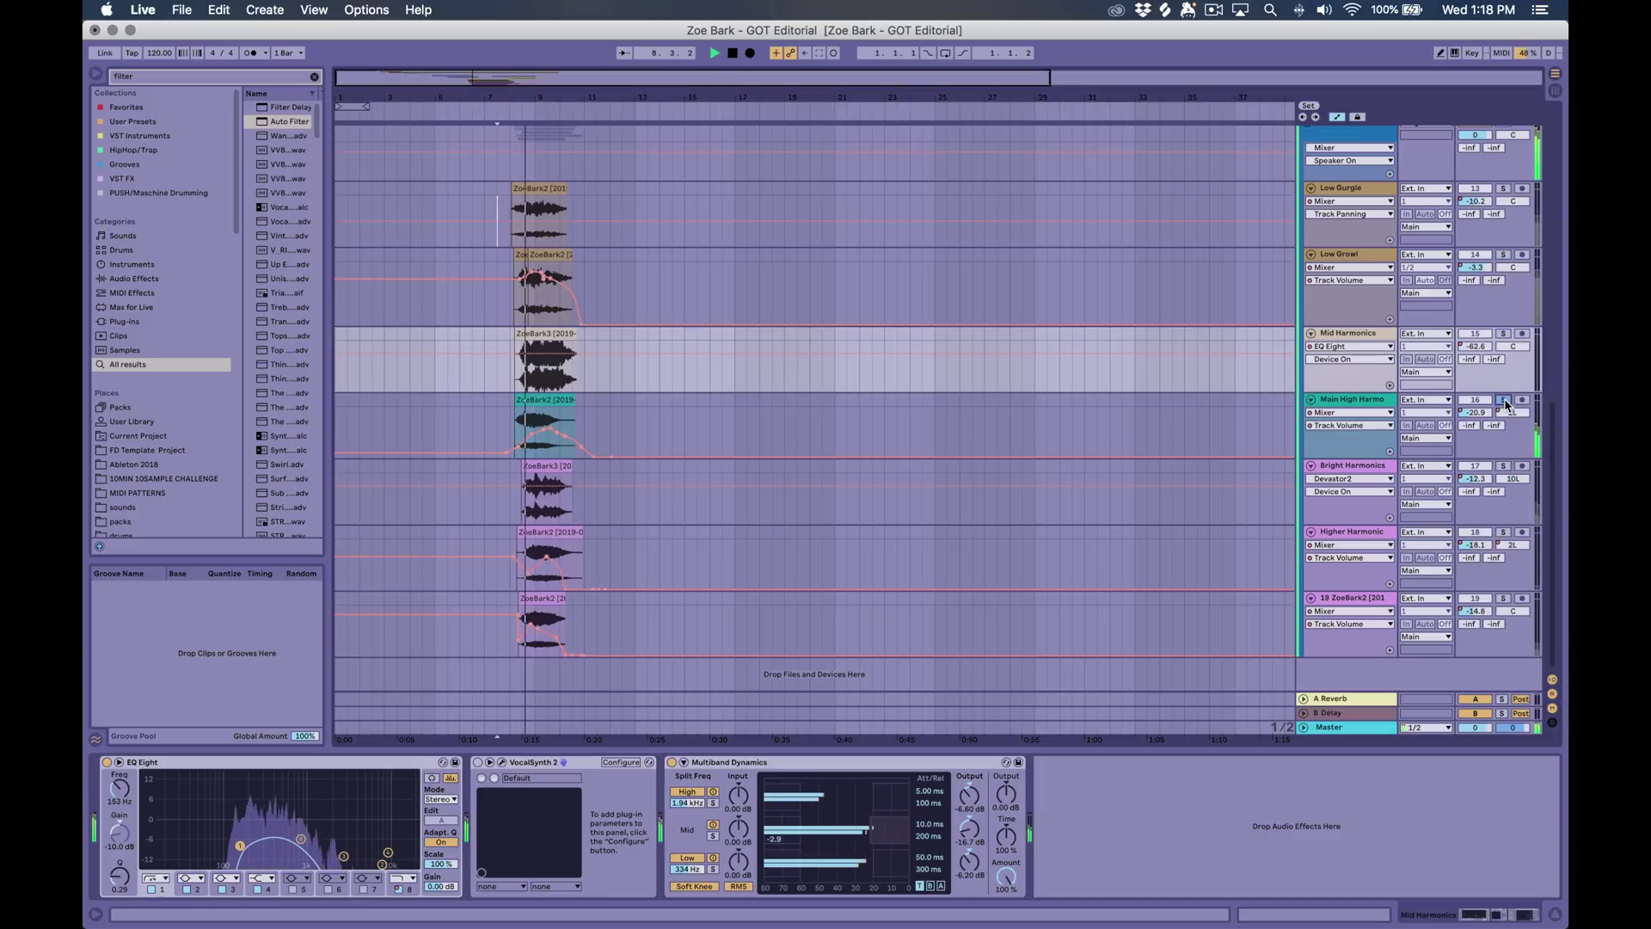
# Open Neutron 2 on the Main High Harmonic track and set its Transient Shaper's low-band attack to 12.8 dB
pyautogui.click(1346, 400)
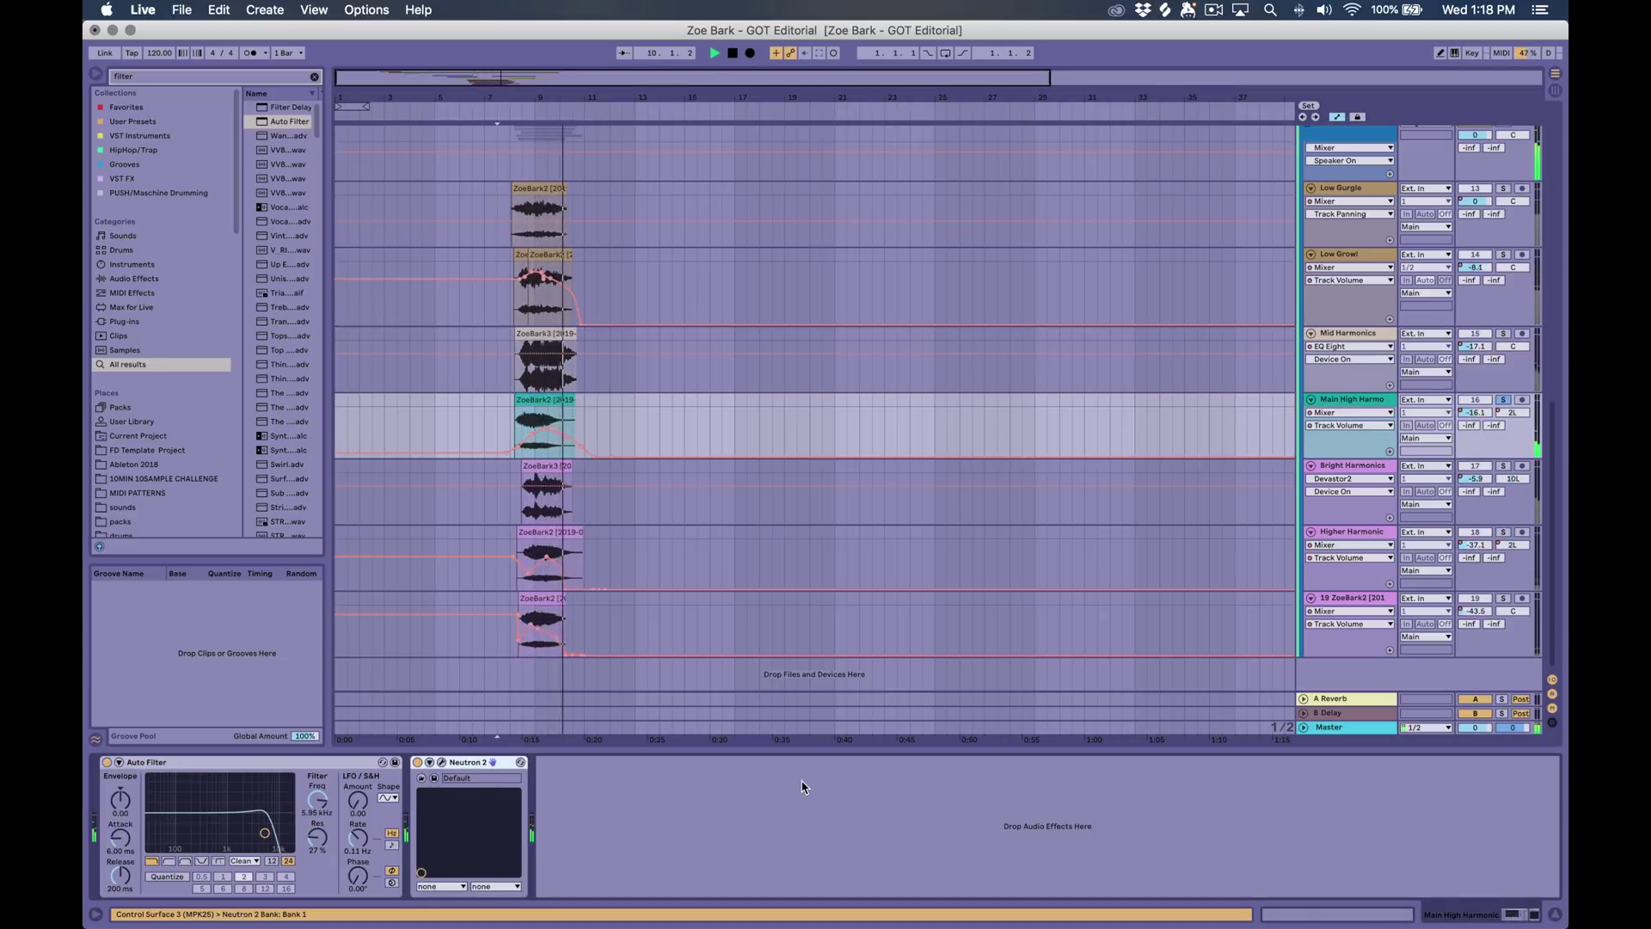
pyautogui.click(443, 763)
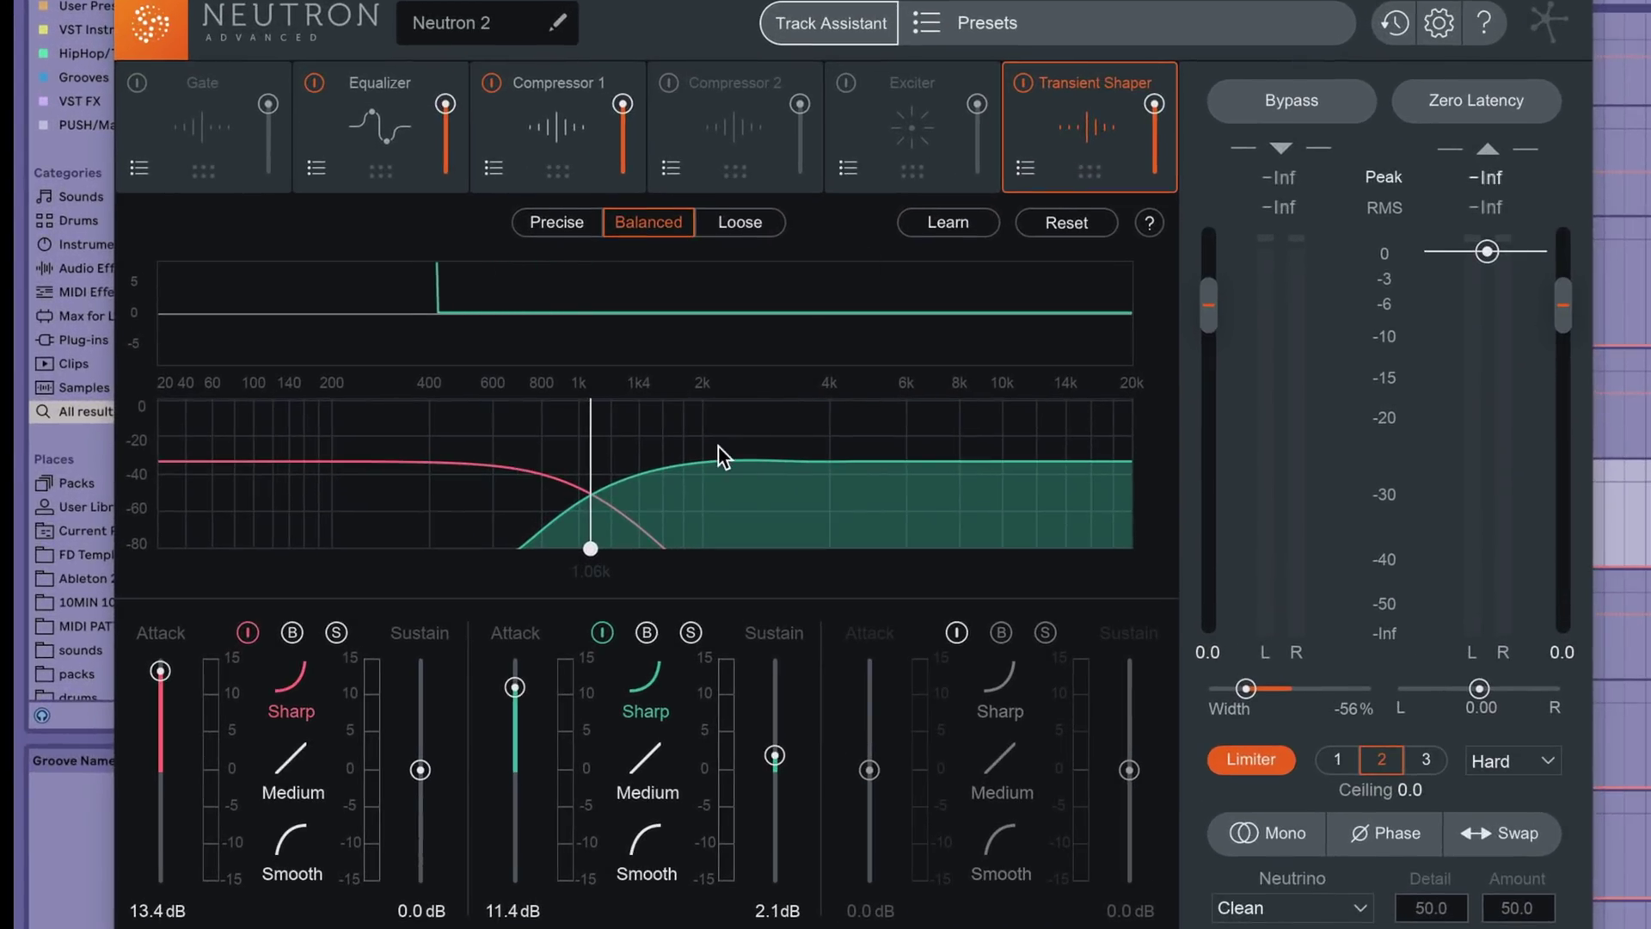
pyautogui.click(160, 671)
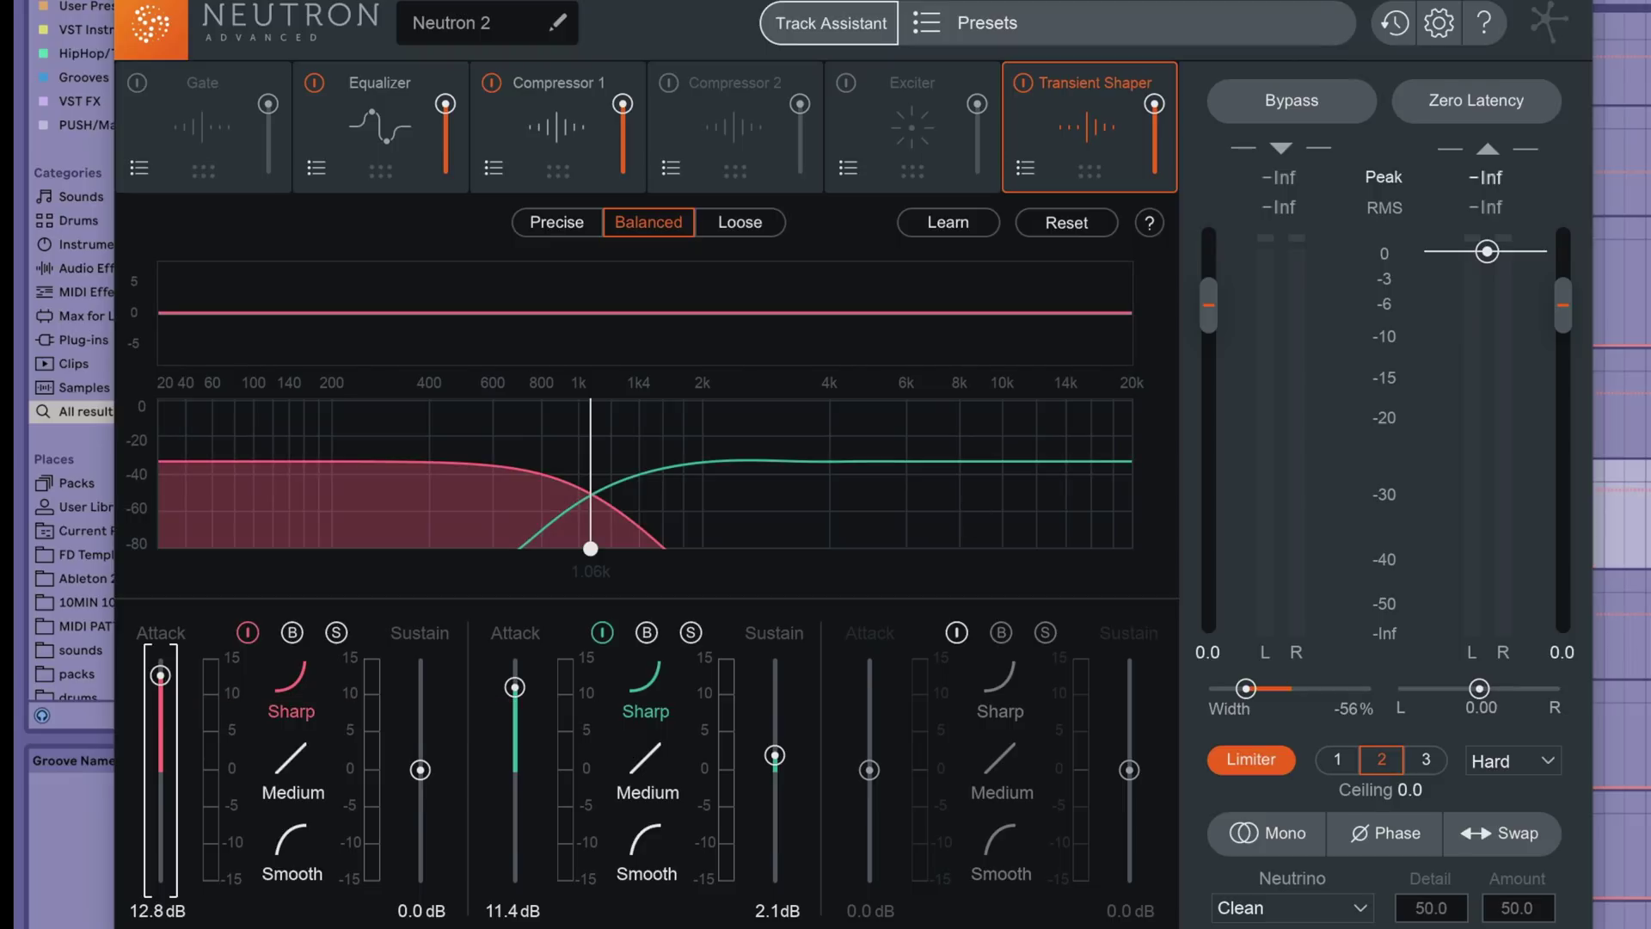
# Audition the Main High Harmonic alone and with the other layers, moving the Neutron 2 window clear of the track controls
pyautogui.press('space')
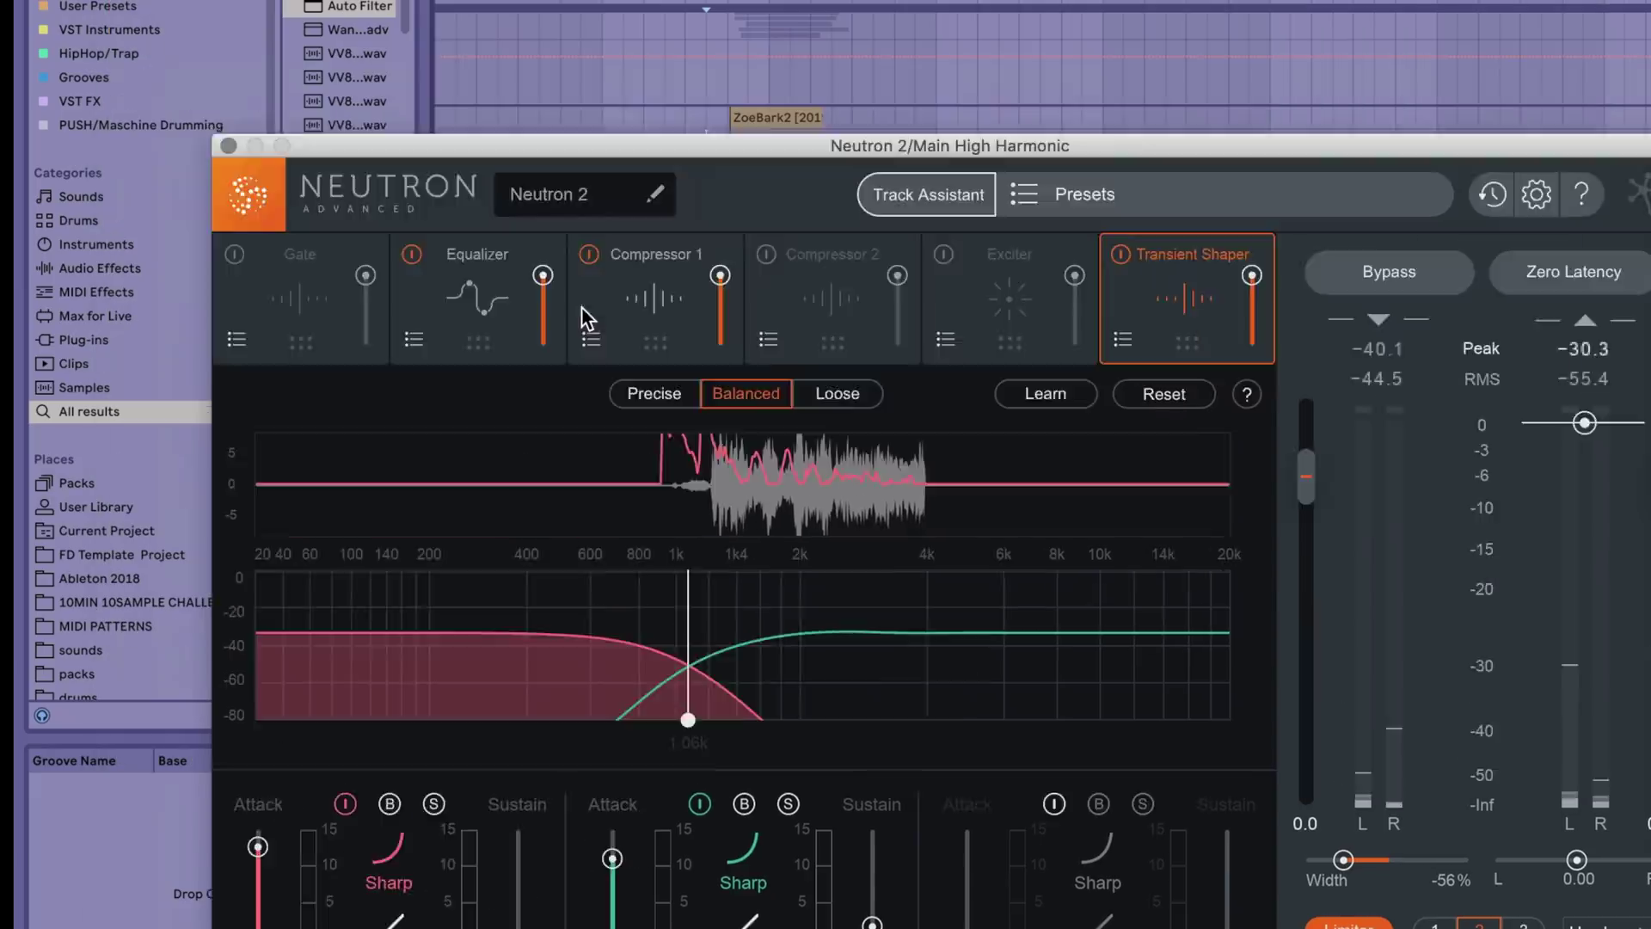
pyautogui.moveTo(447, 148); pyautogui.dragTo(972, 608)
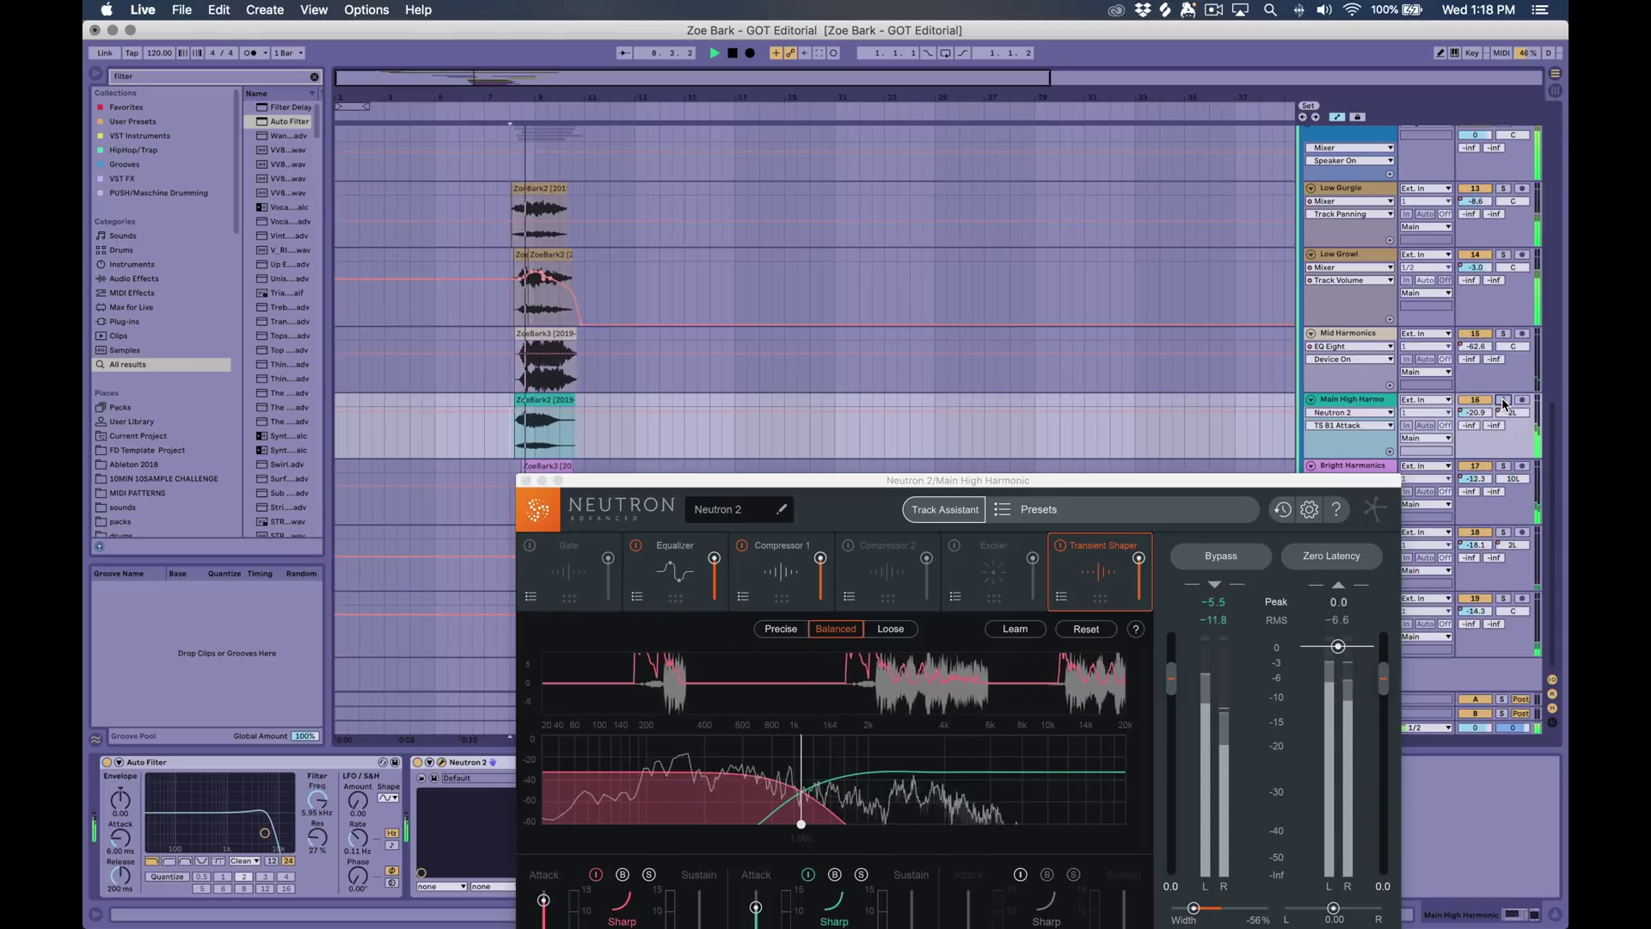
pyautogui.moveTo(1111, 491); pyautogui.dragTo(683, 38)
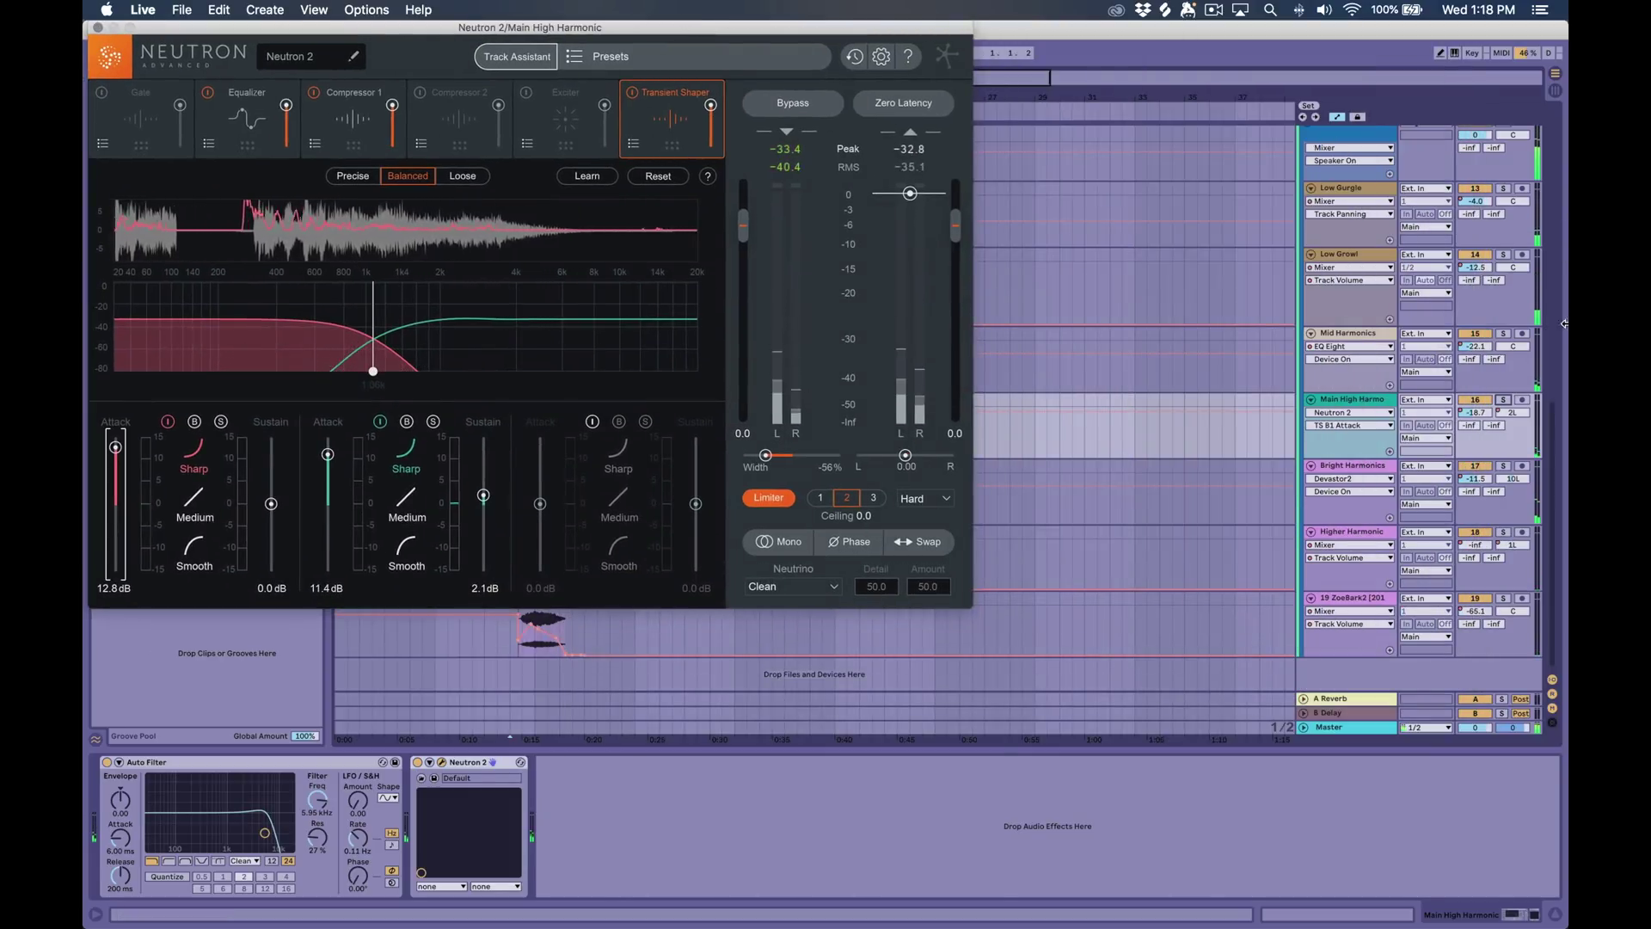
# Solo the Bright Harmonics track, open its Devastor2 distortion with the Paragraph One preset, and audition the layer
pyautogui.click(1334, 466)
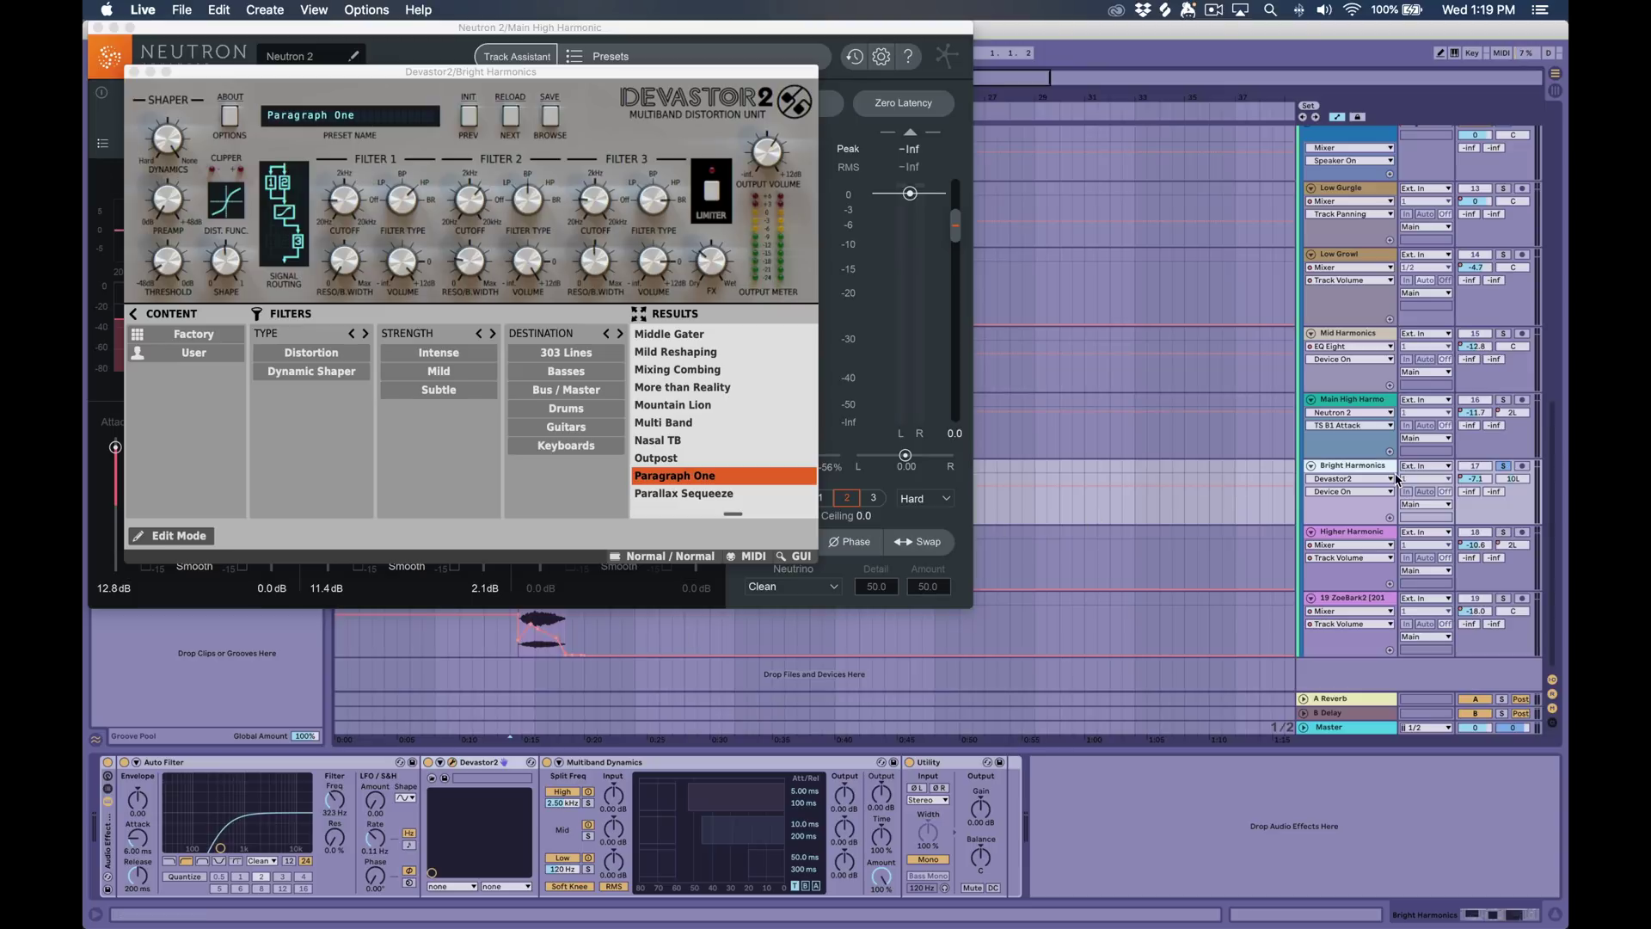
pyautogui.press('space')
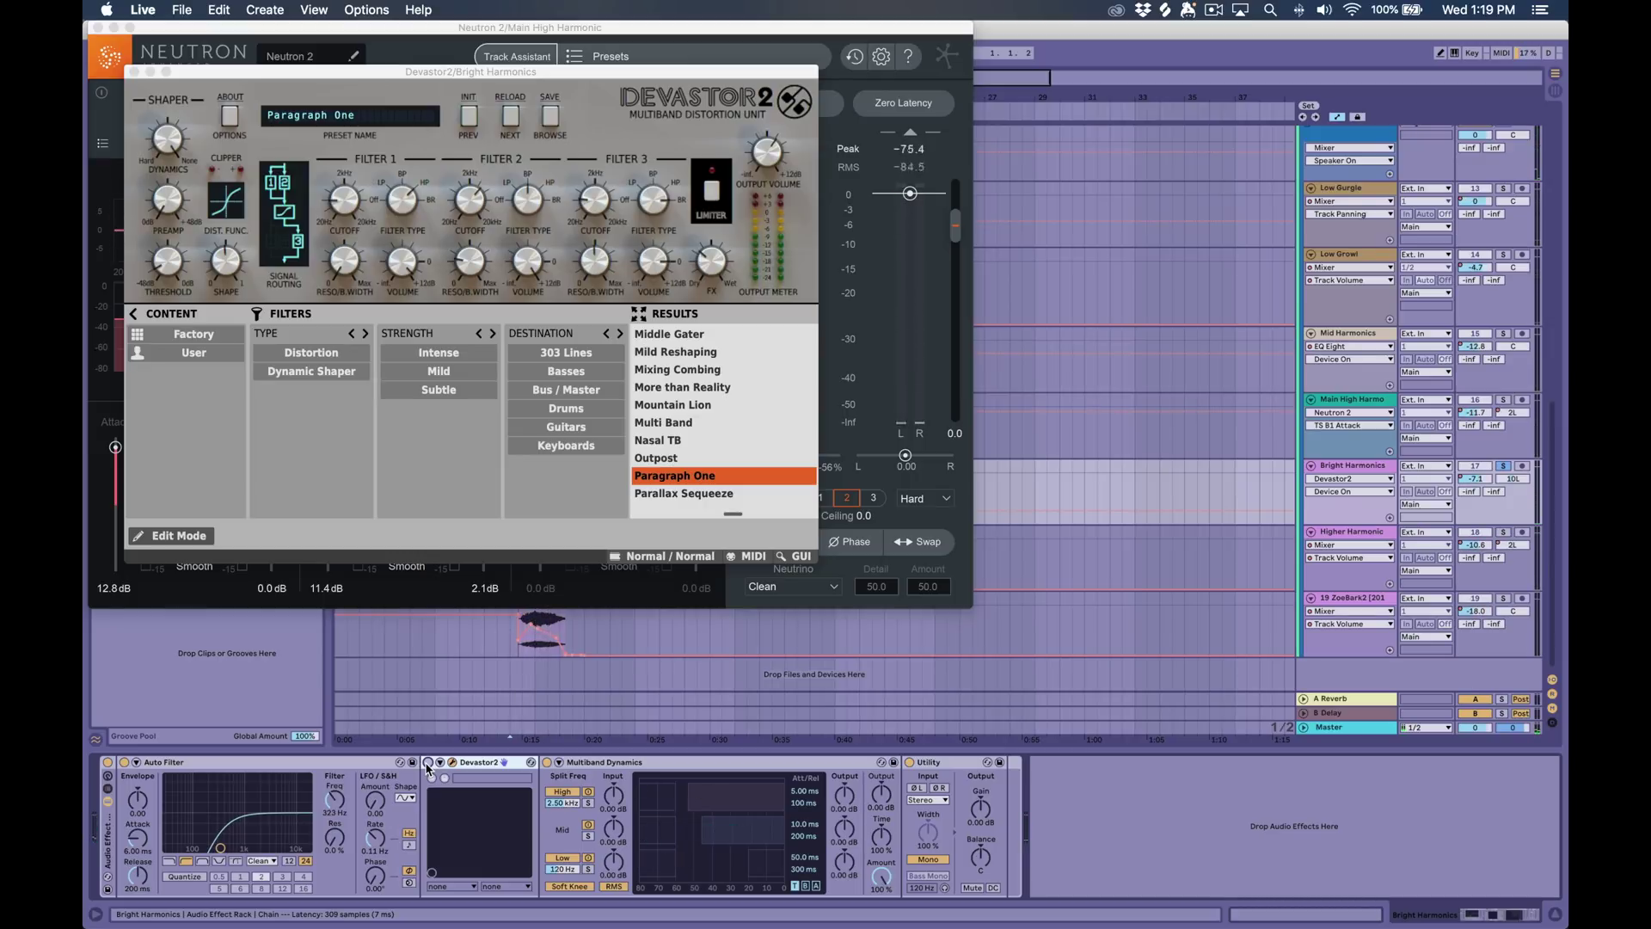
pyautogui.press('space')
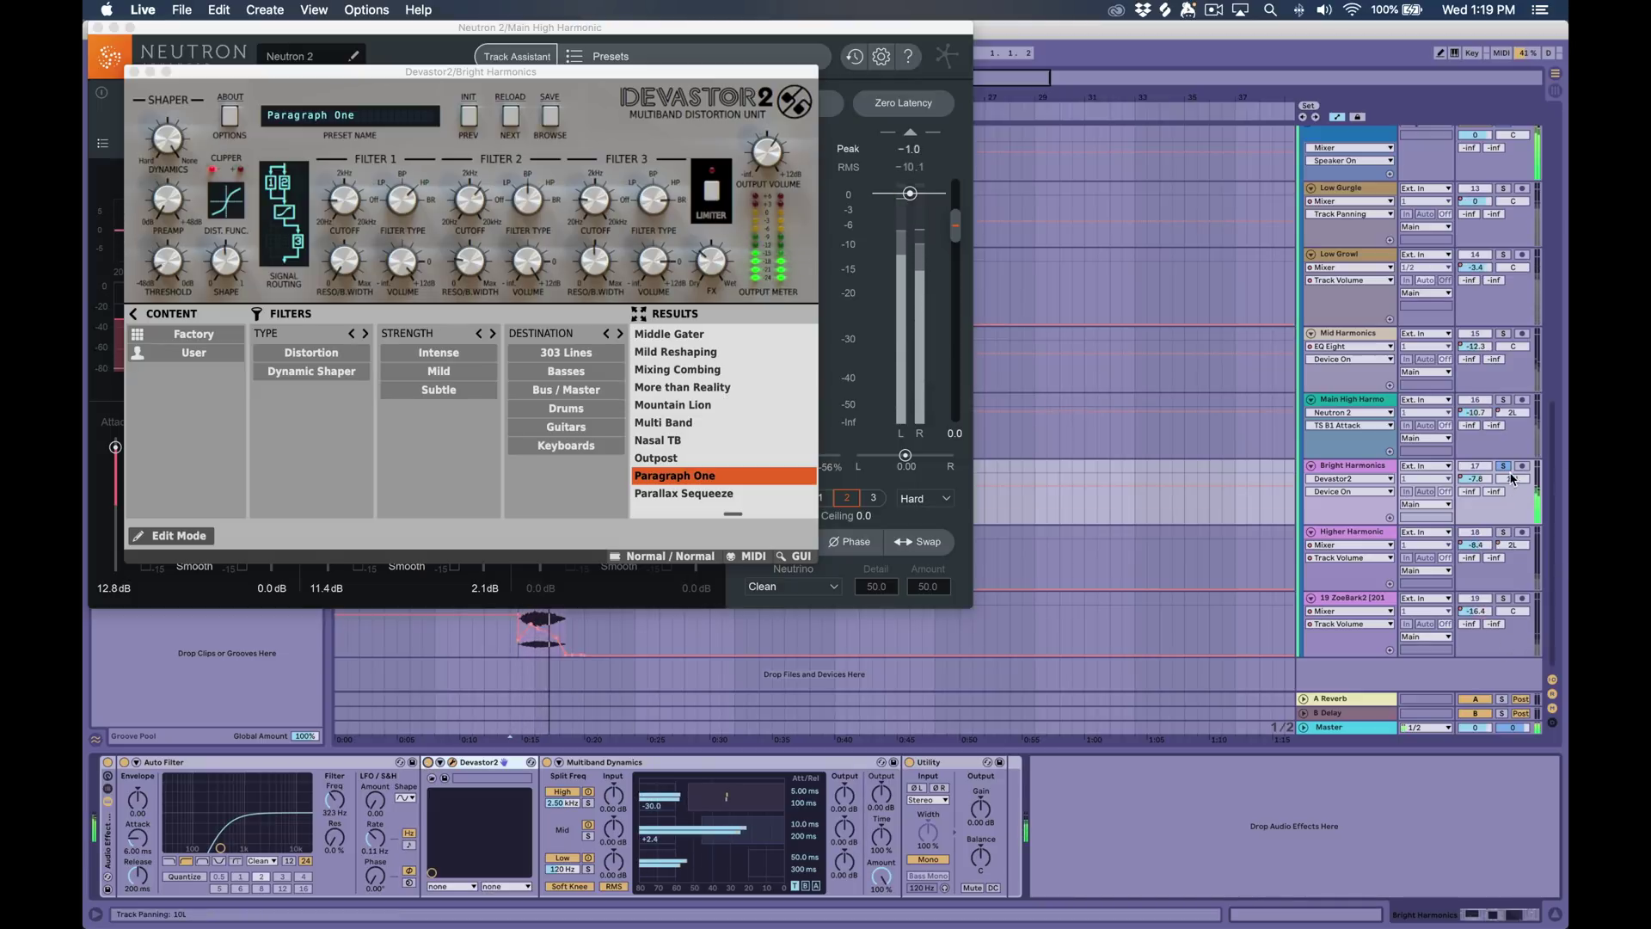
# Solo the Higher Harmonic track and show its effect chain
pyautogui.click(1505, 533)
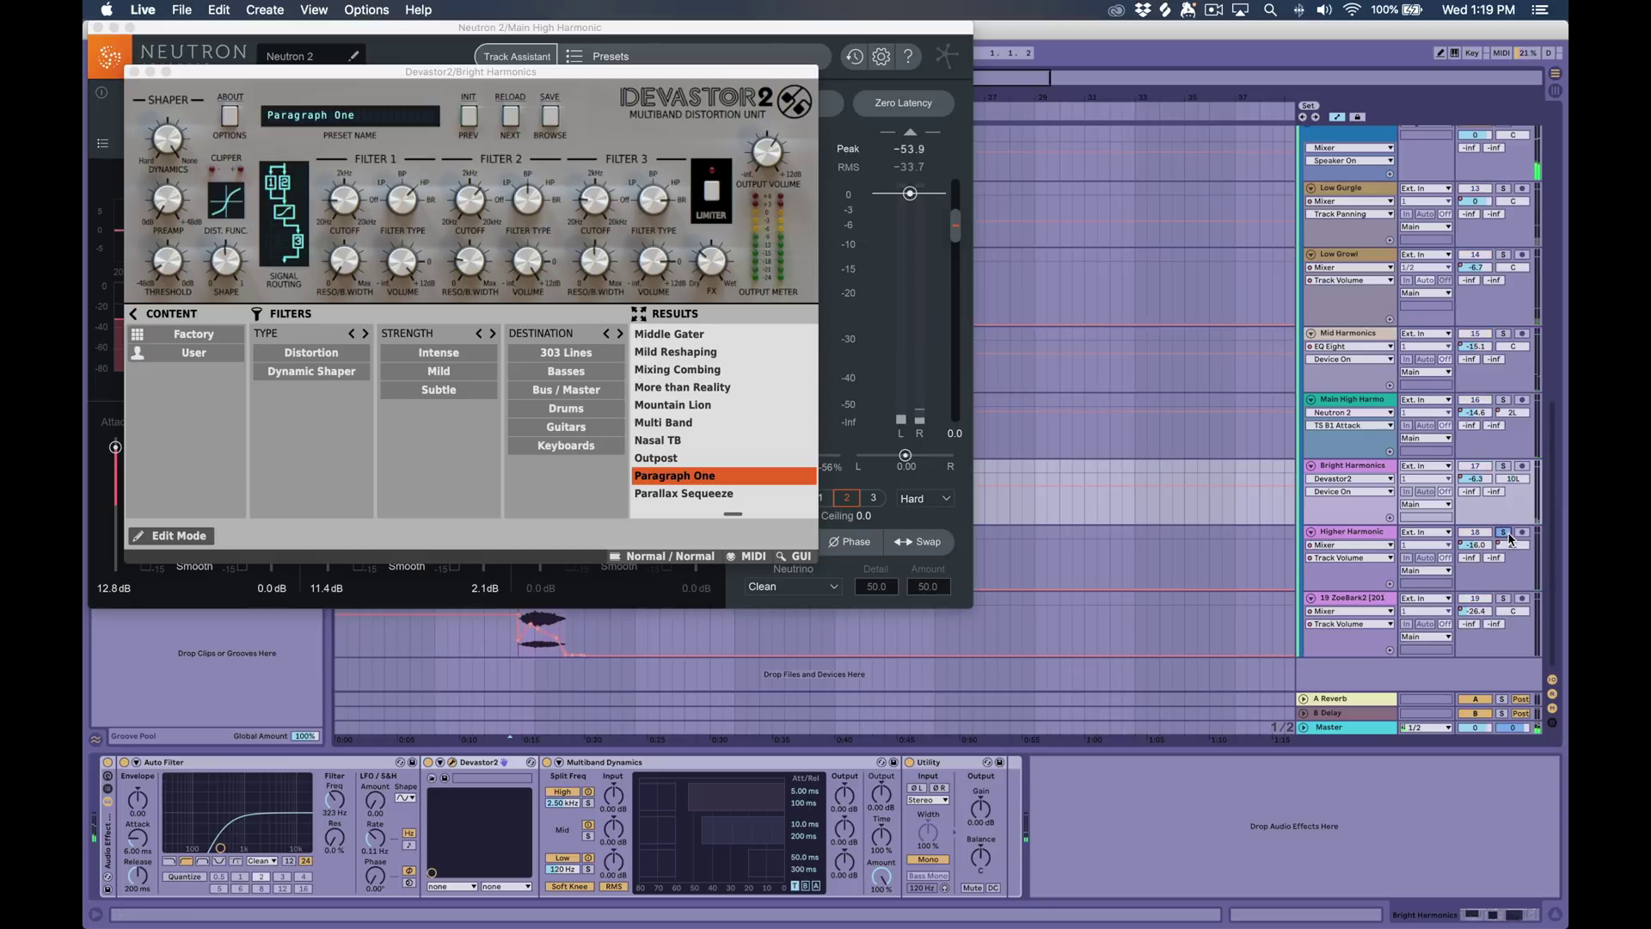
pyautogui.click(1363, 533)
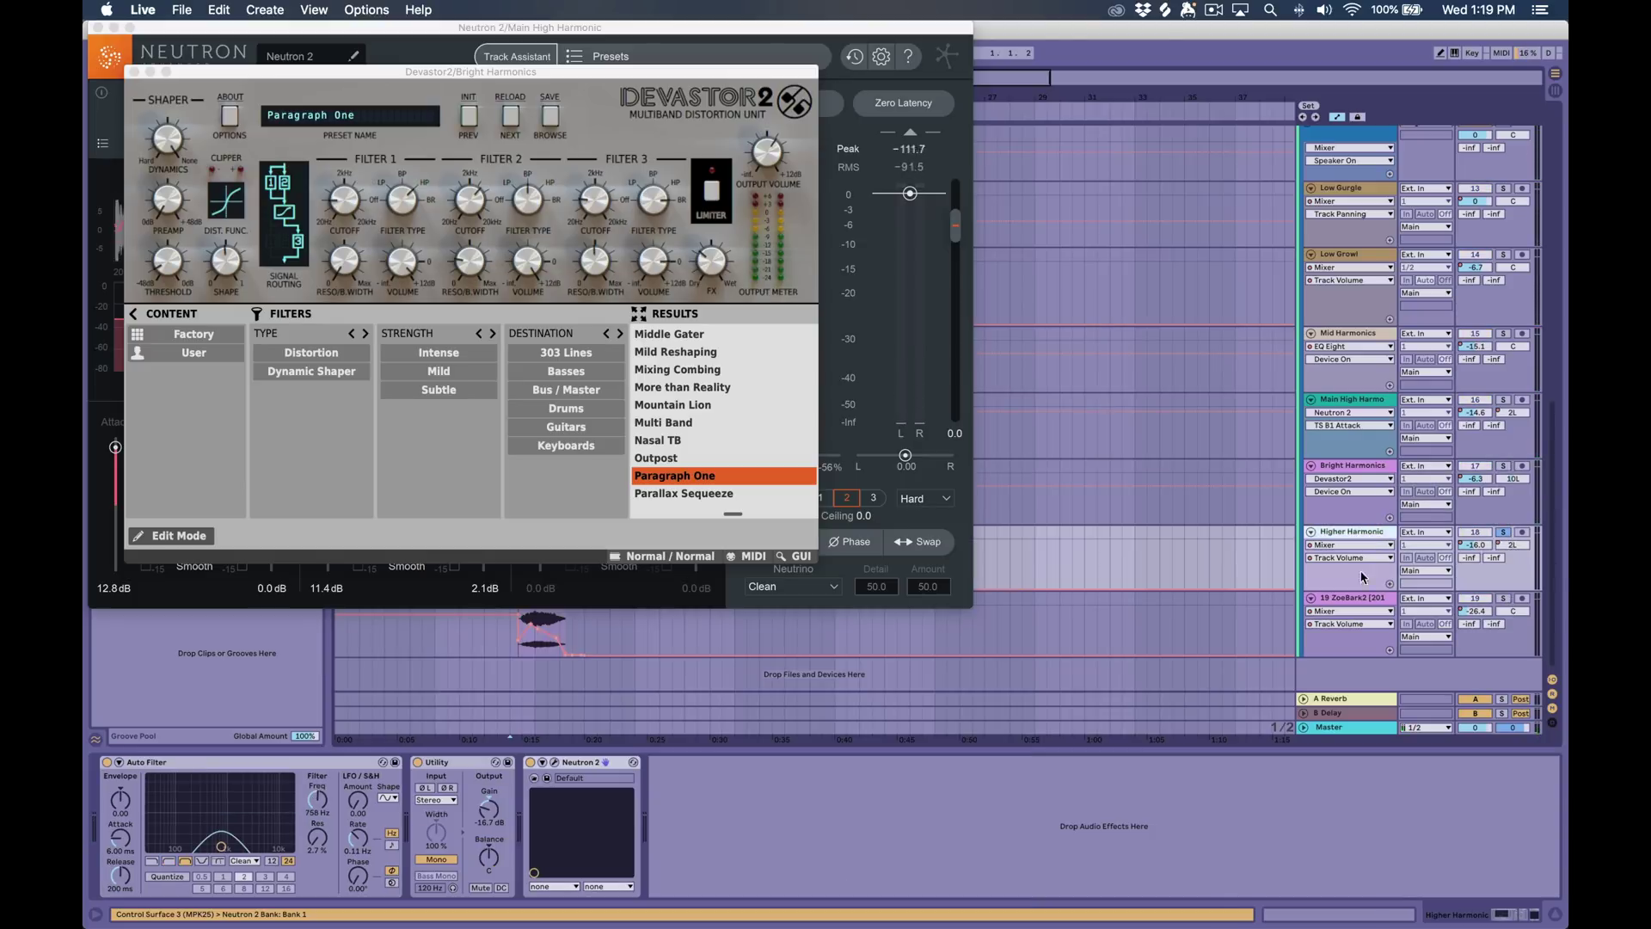
# Show the effects on the 19 ZoeBark2 track, audition it in solo, and clear the solos to hear all layers together
pyautogui.click(1365, 600)
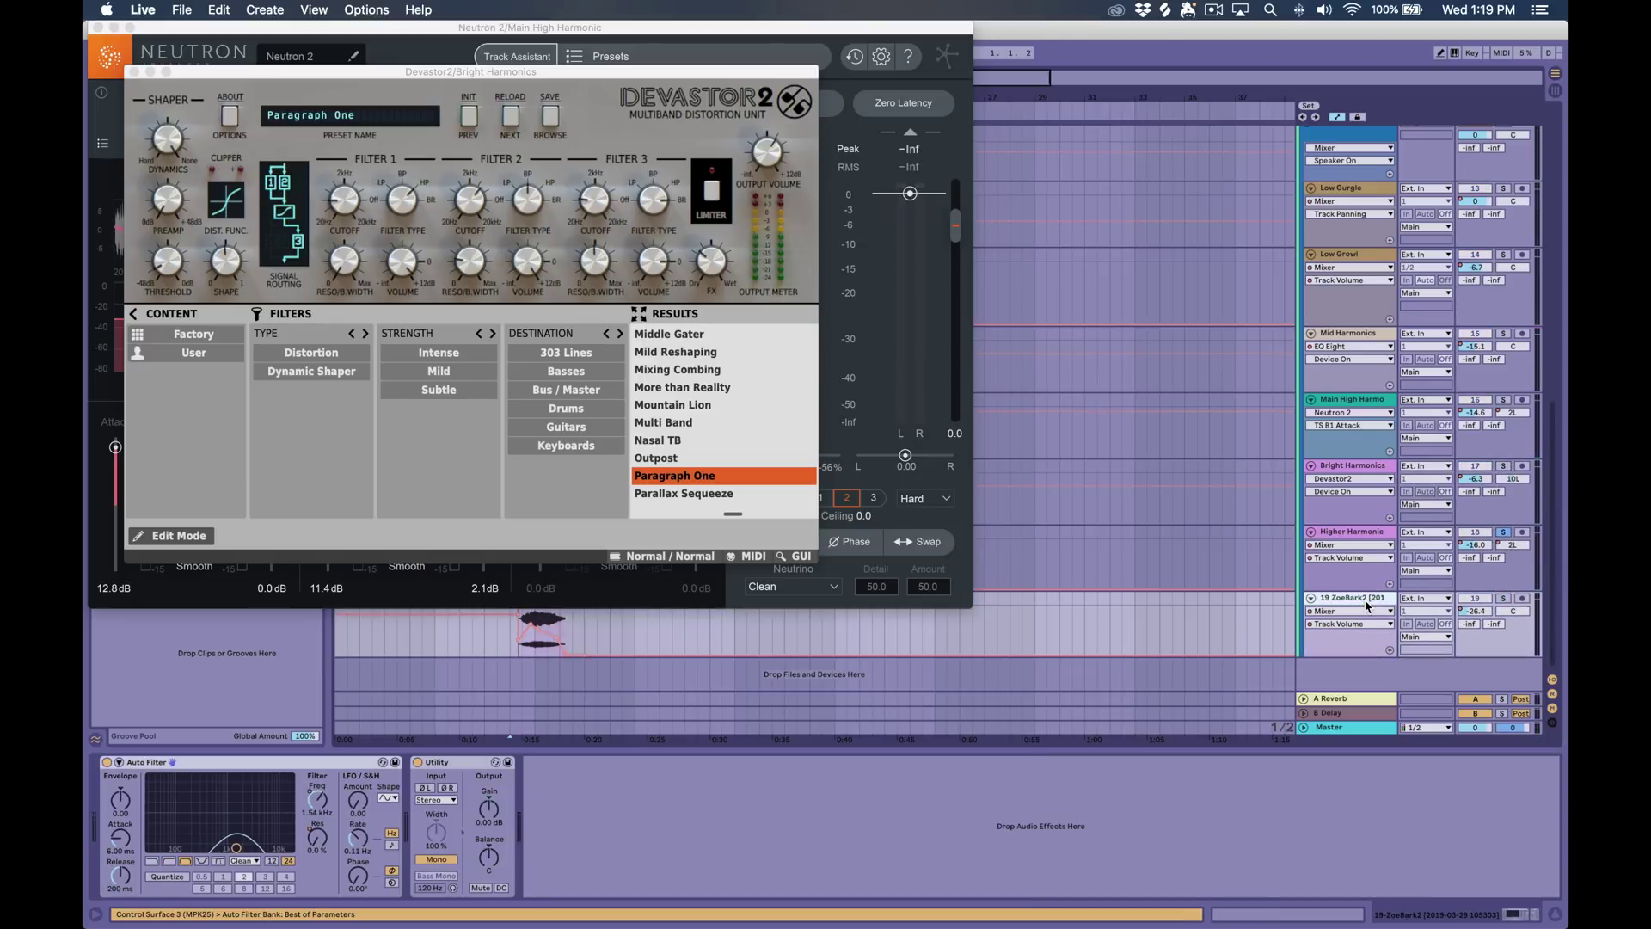
pyautogui.click(1503, 598)
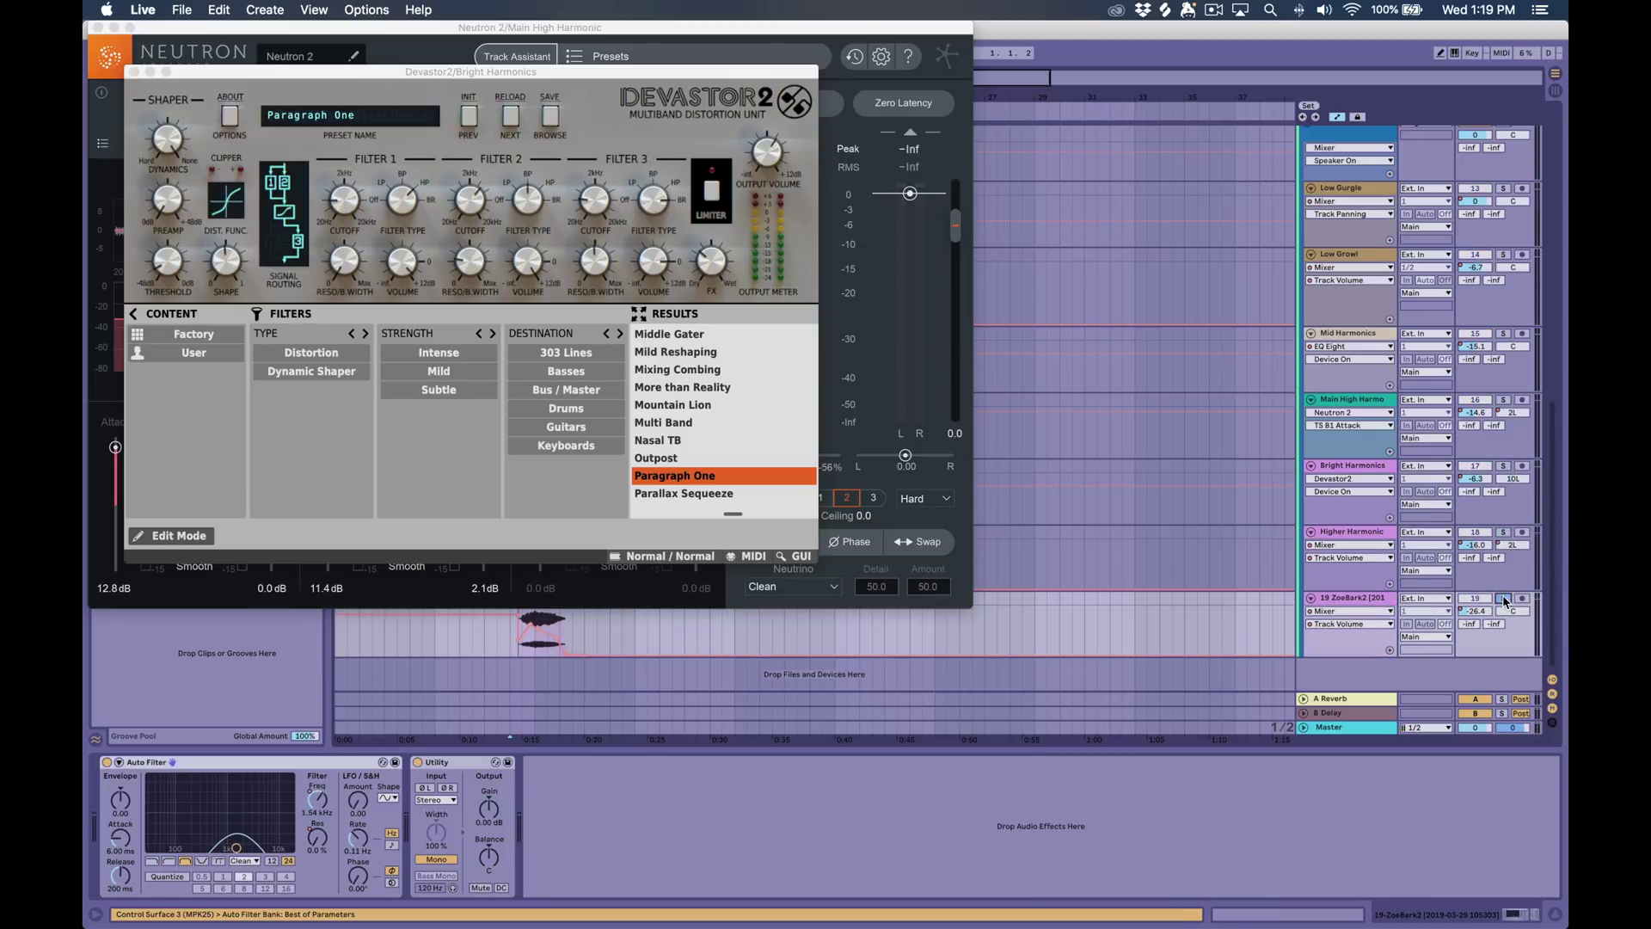
pyautogui.click(1504, 531)
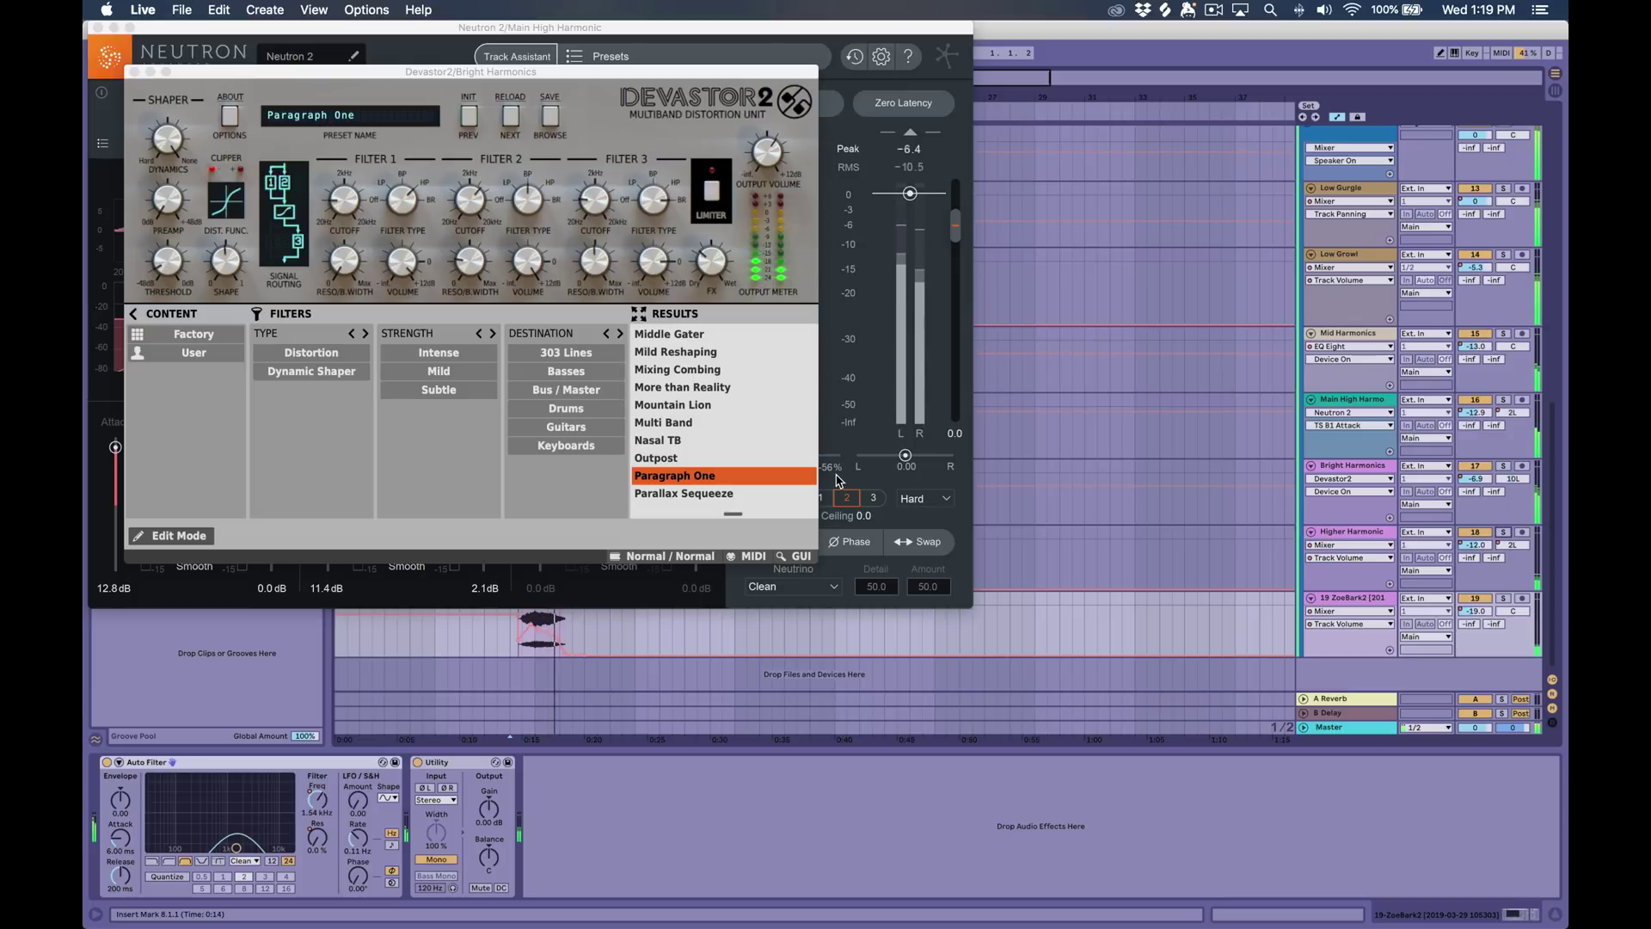
# Close the Devastor2 window and hide the remaining plug-in window to uncover the arrangement
pyautogui.click(134, 73)
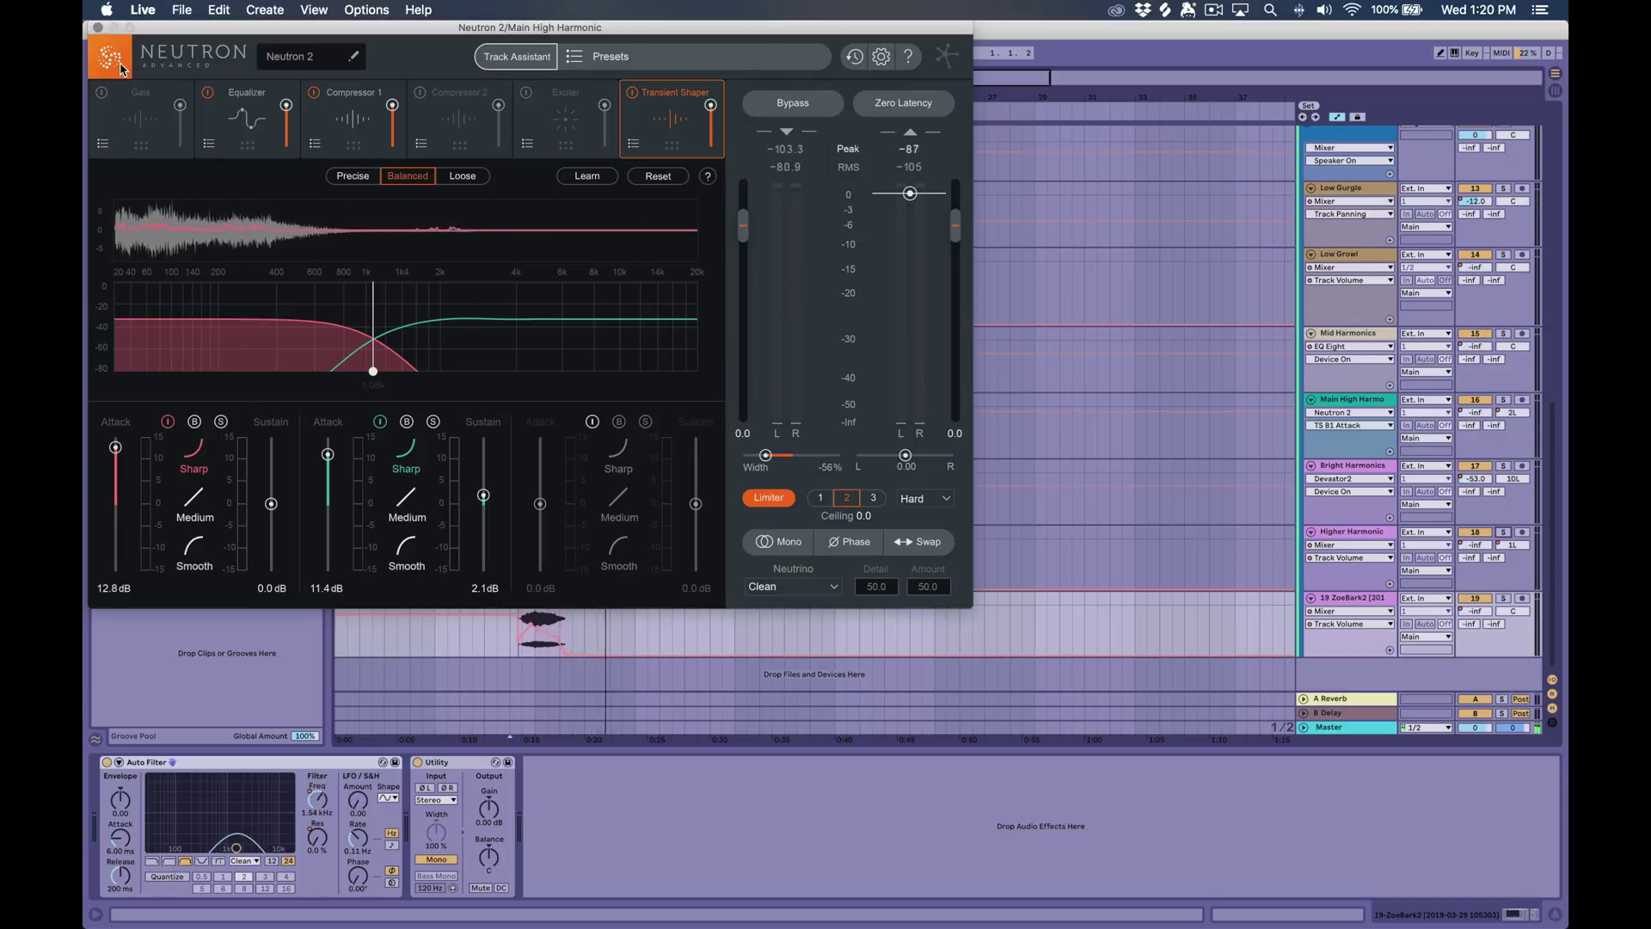
pyautogui.press('super+alt+p')
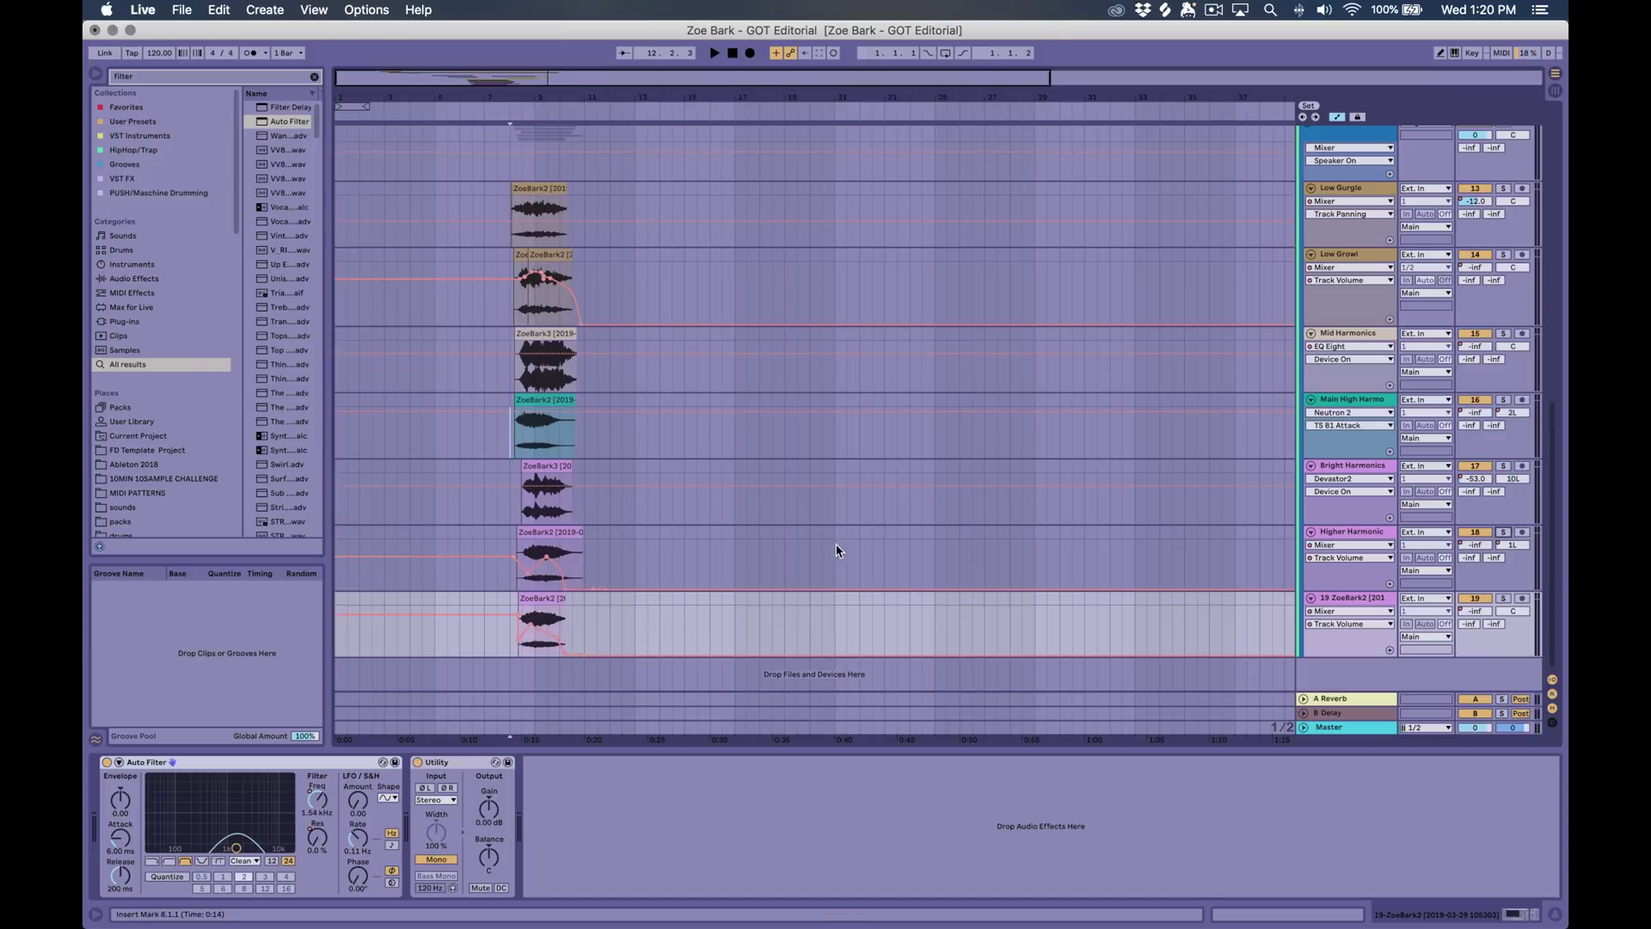
# Fold the Main group track holding the roar layers and show its effect chain
pyautogui.scroll(8, 633, 335)
pyautogui.hscroll(2, 632, 335)
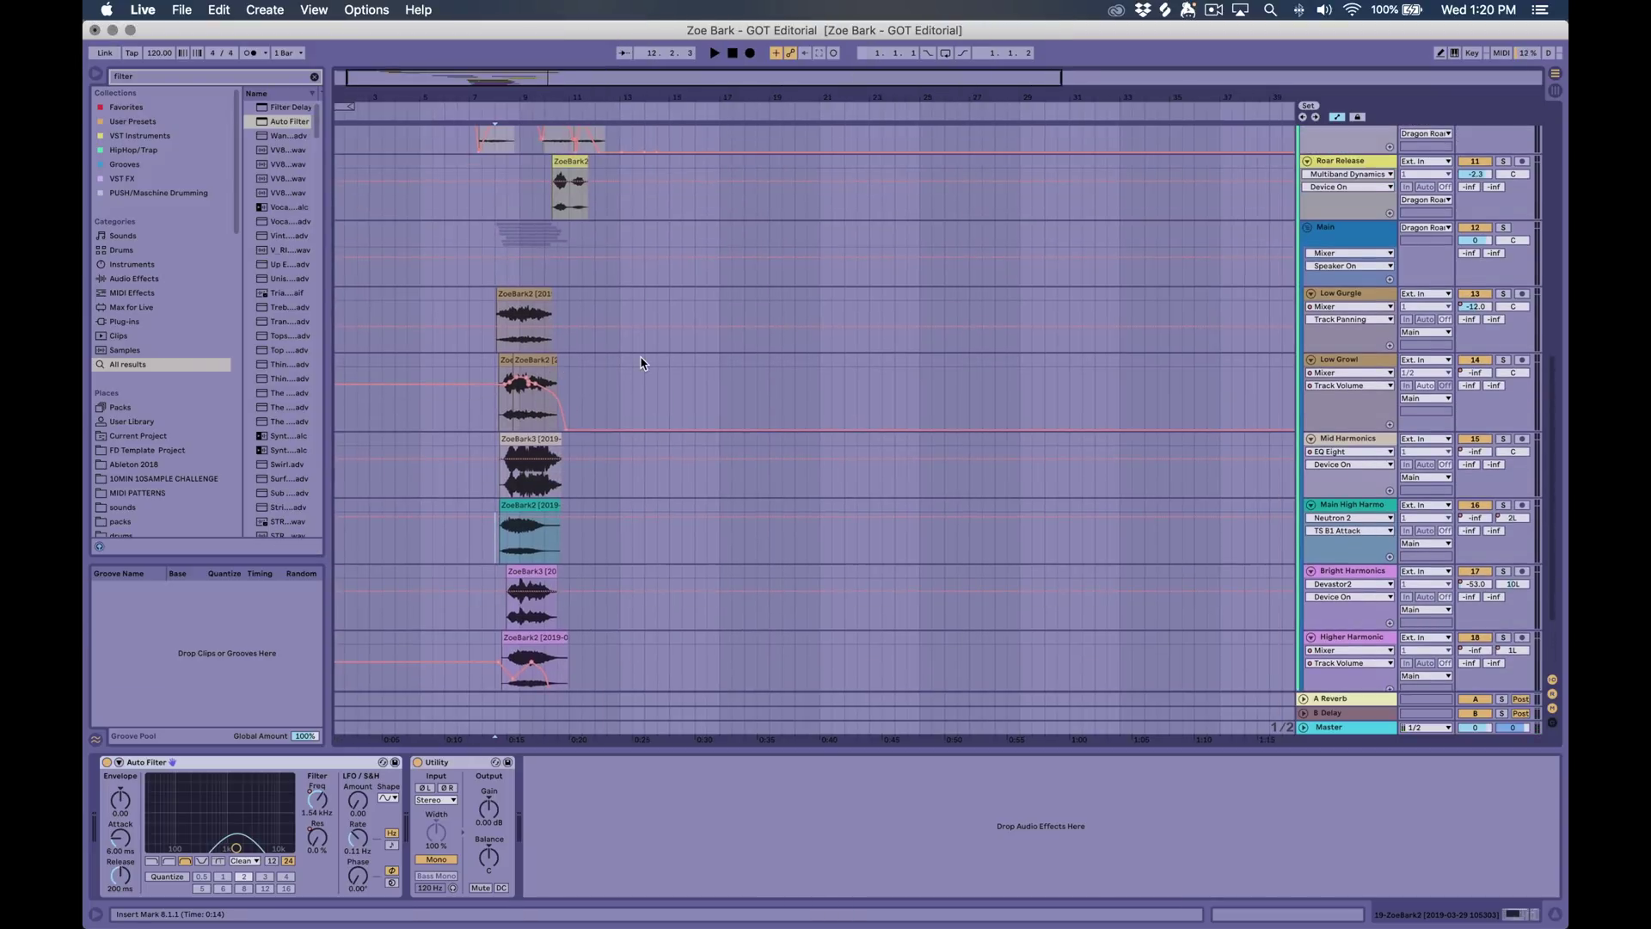
pyautogui.scroll(-5, 961, 285)
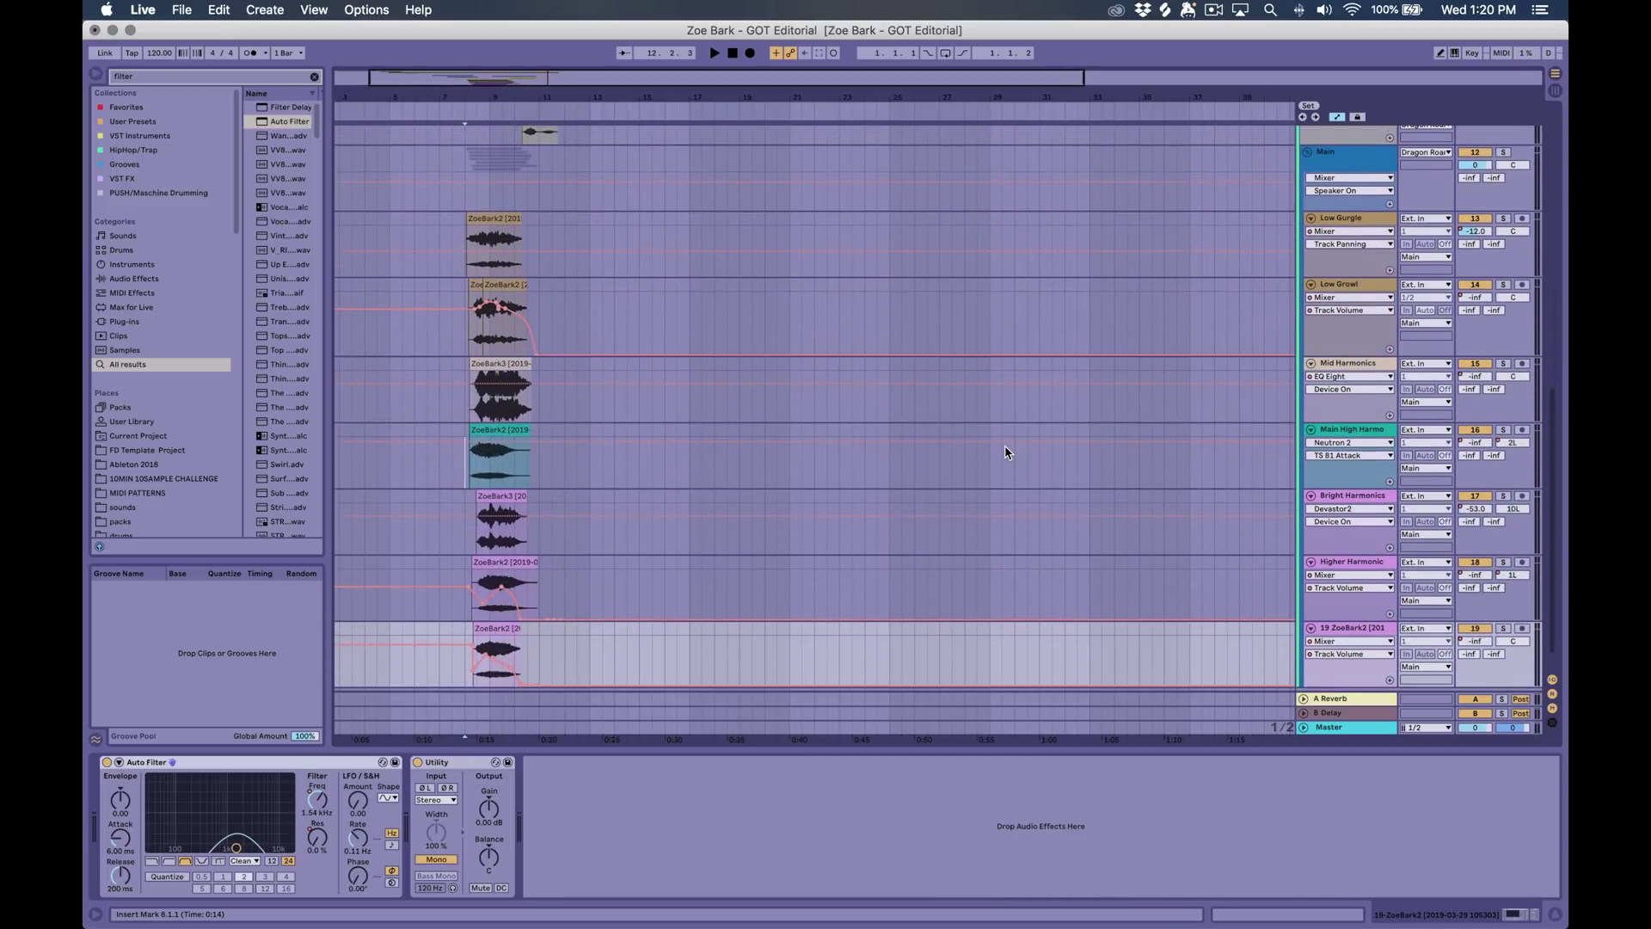
pyautogui.scroll(3, 1097, 418)
pyautogui.hscroll(1, 1098, 418)
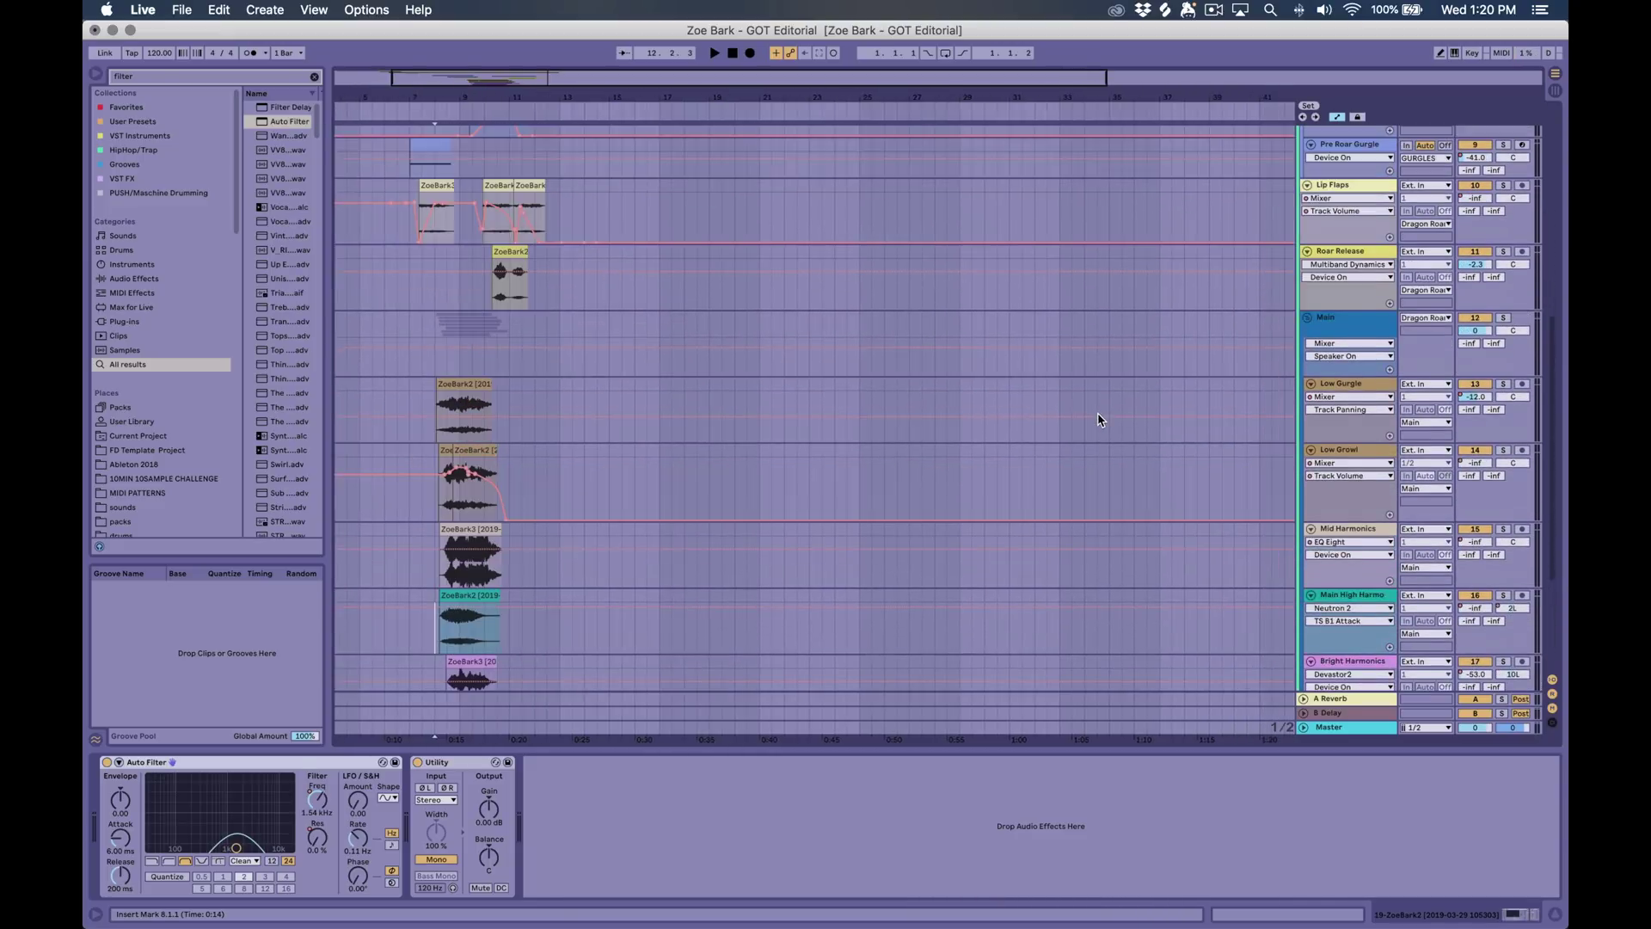
pyautogui.click(1308, 318)
pyautogui.hscroll(-3, 683, 516)
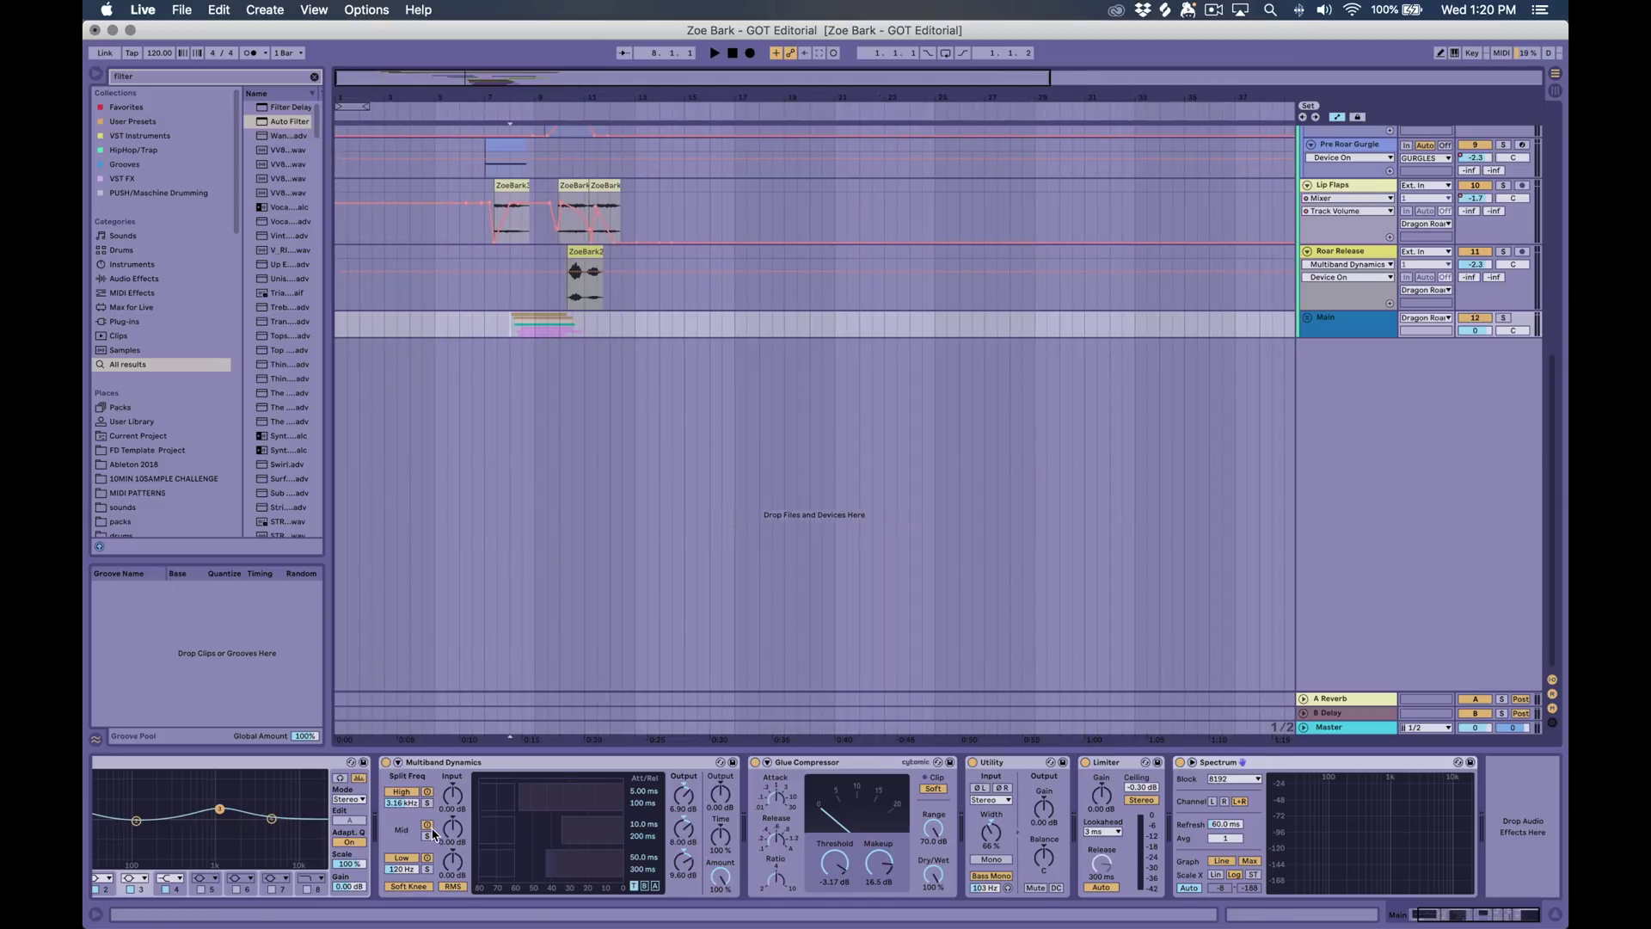
# Group the Main track's EQ Eight, Multiband Dynamics and Glue Compressor into one Audio Effect Rack
pyautogui.hscroll(-3, 455, 783)
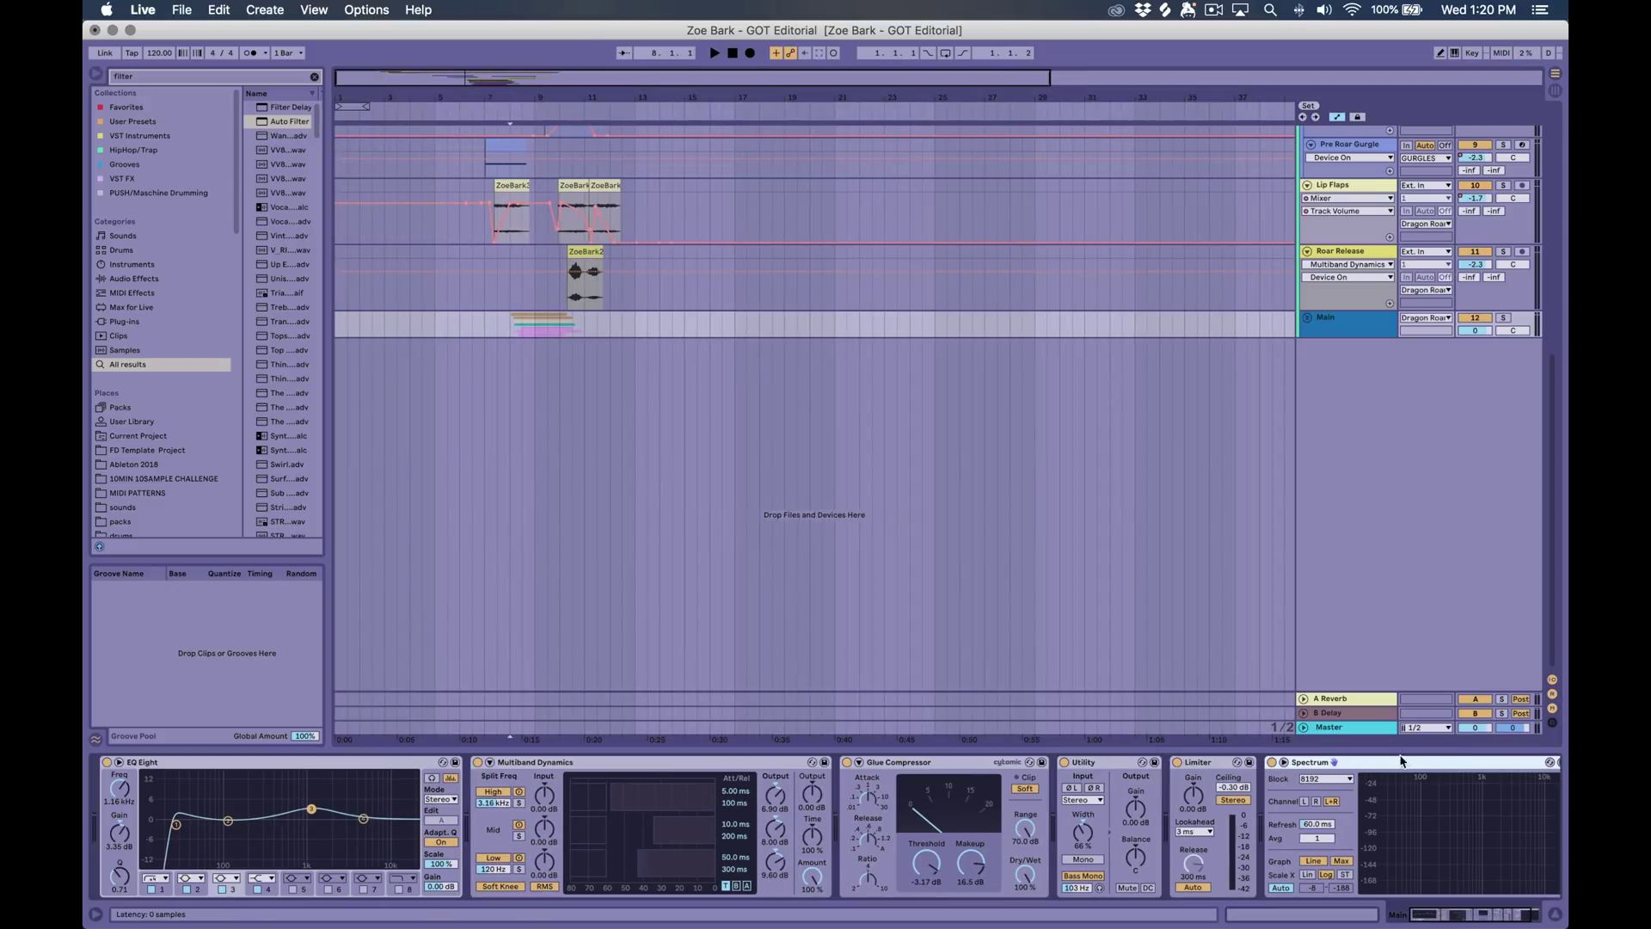
pyautogui.click(929, 760)
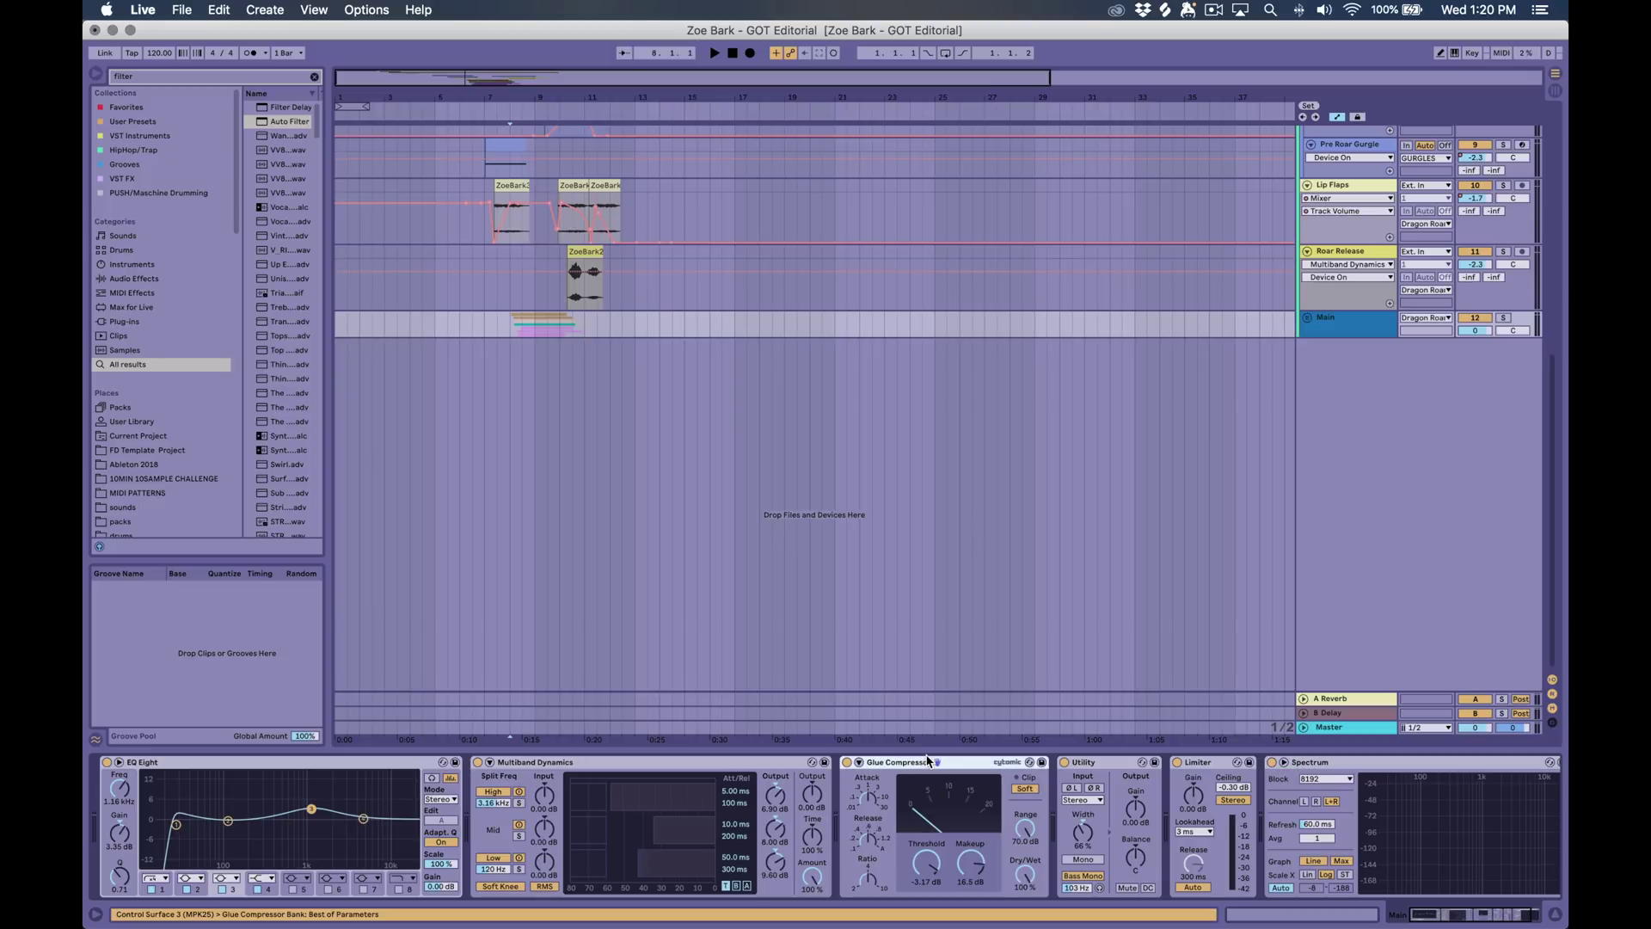
pyautogui.click(521, 763)
pyautogui.click(307, 774)
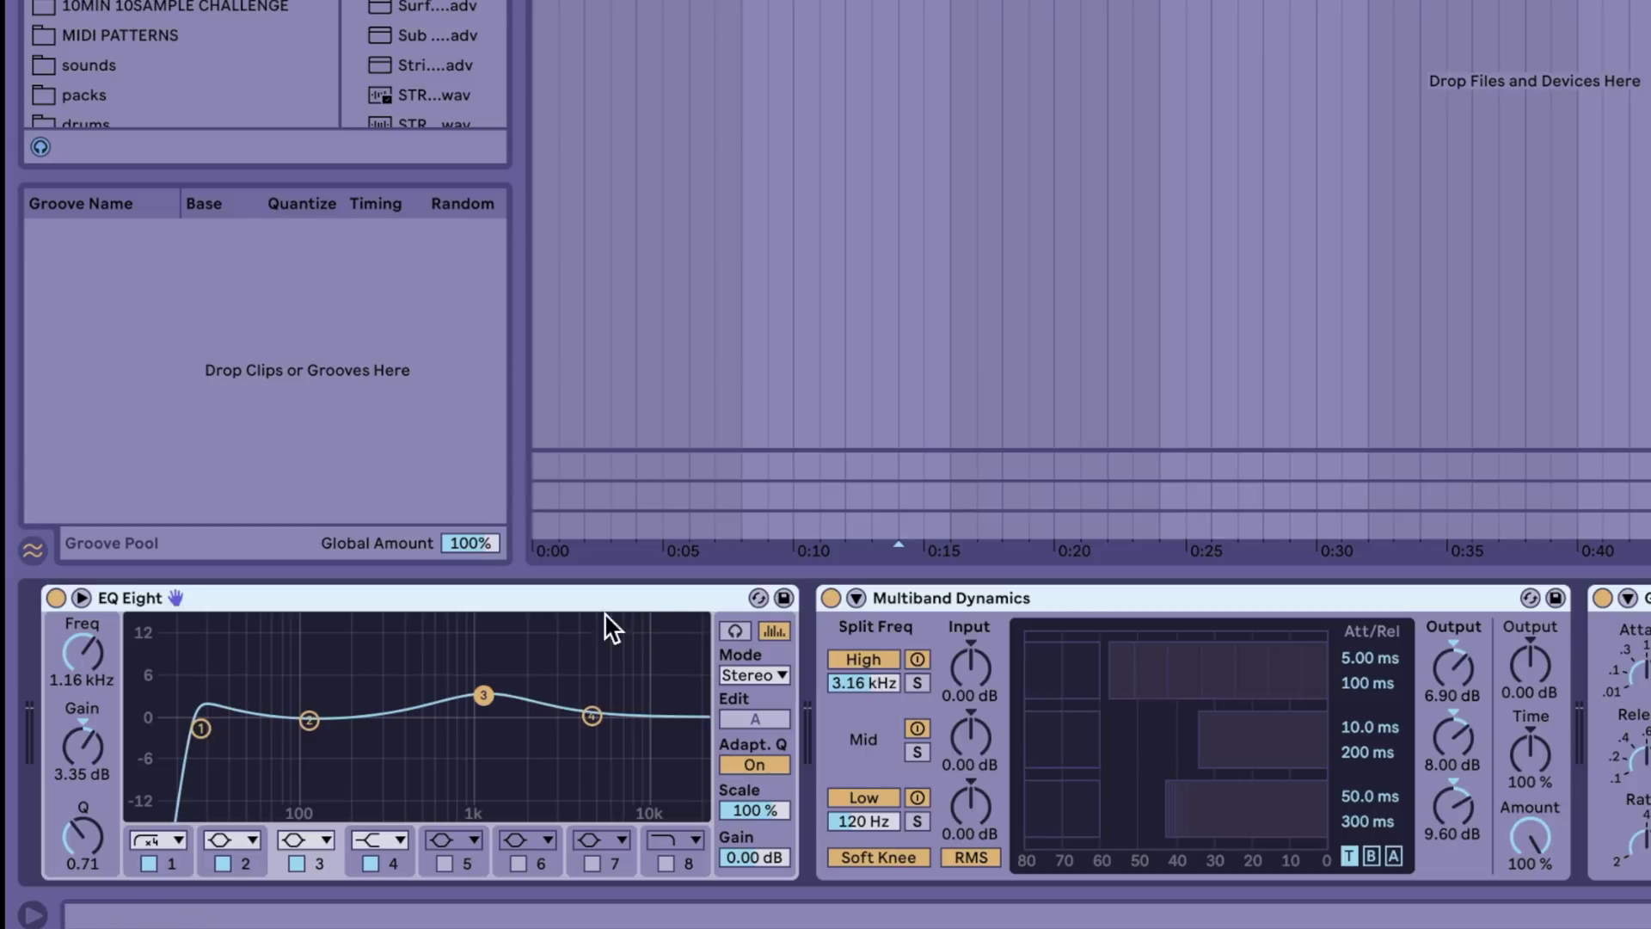
pyautogui.hotkey('ctrl', 'g')
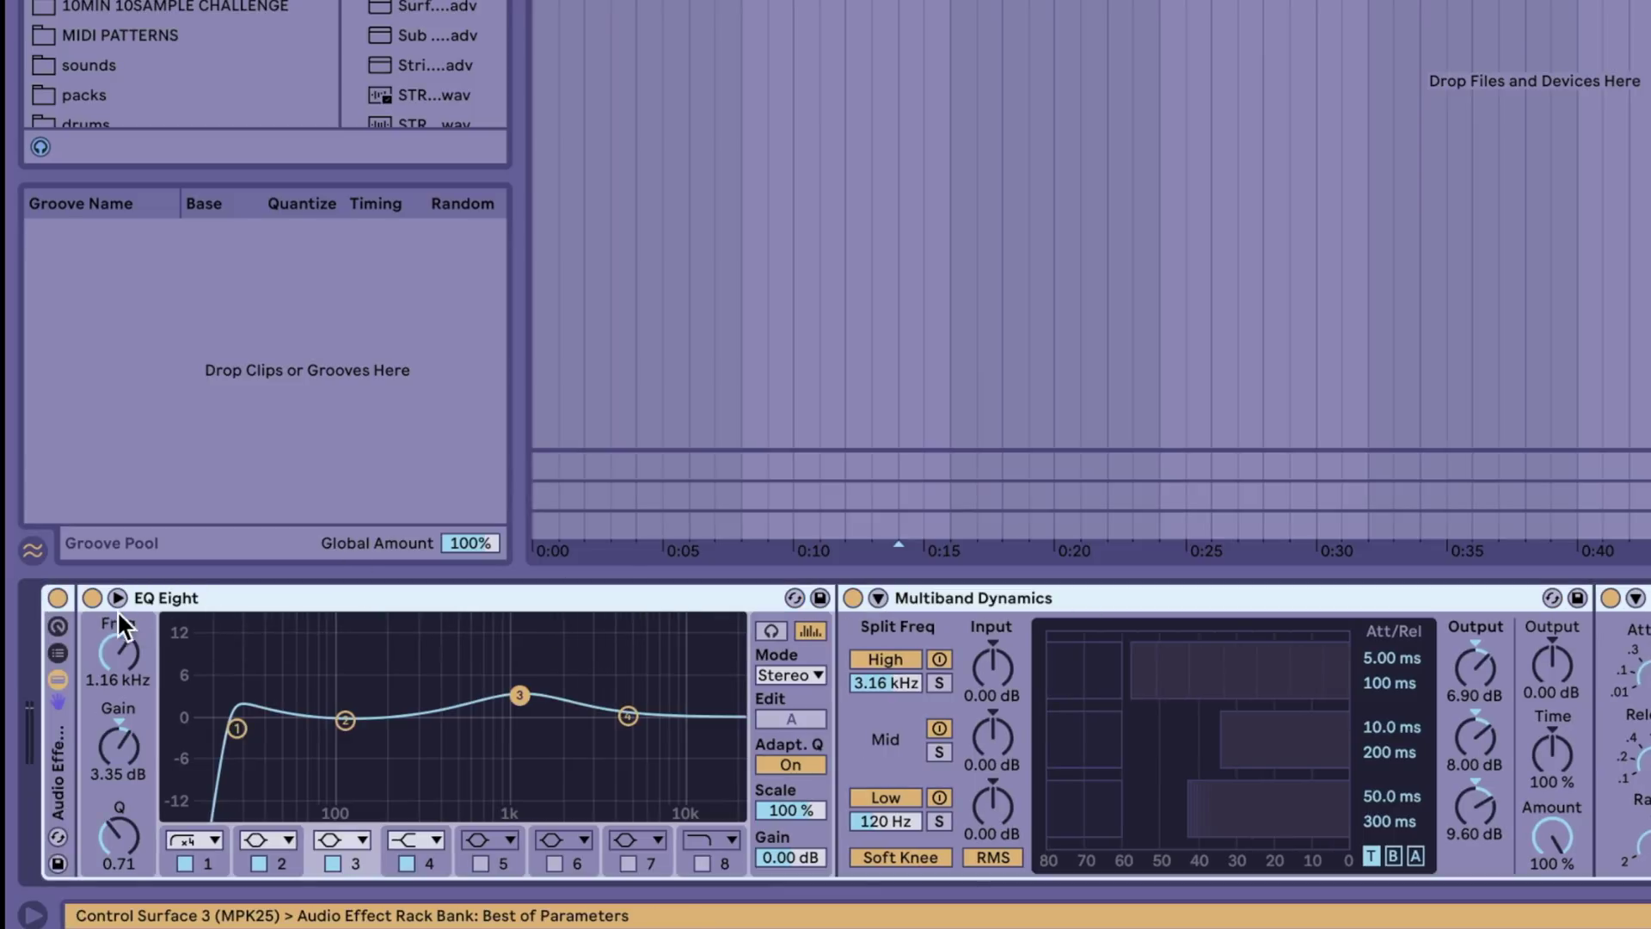
# Compare the Main roar with the new Audio Effect Rack bypassed and enabled during playback, leaving the rack on
pyautogui.click(58, 597)
pyautogui.click(58, 597)
pyautogui.click(58, 597)
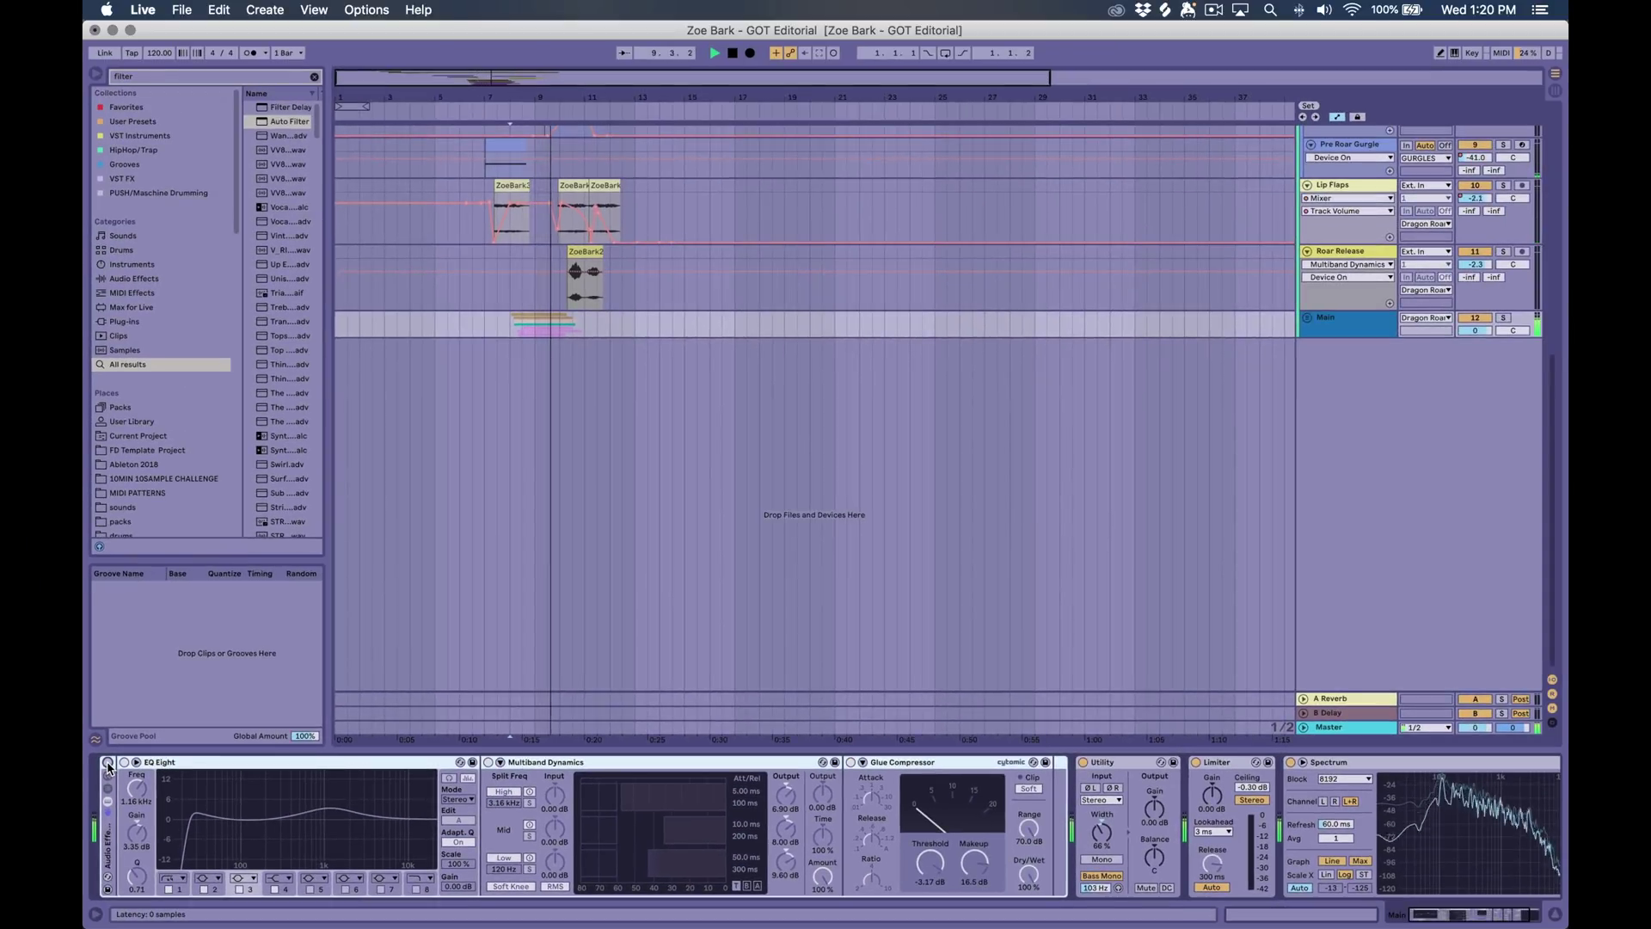
pyautogui.press('space')
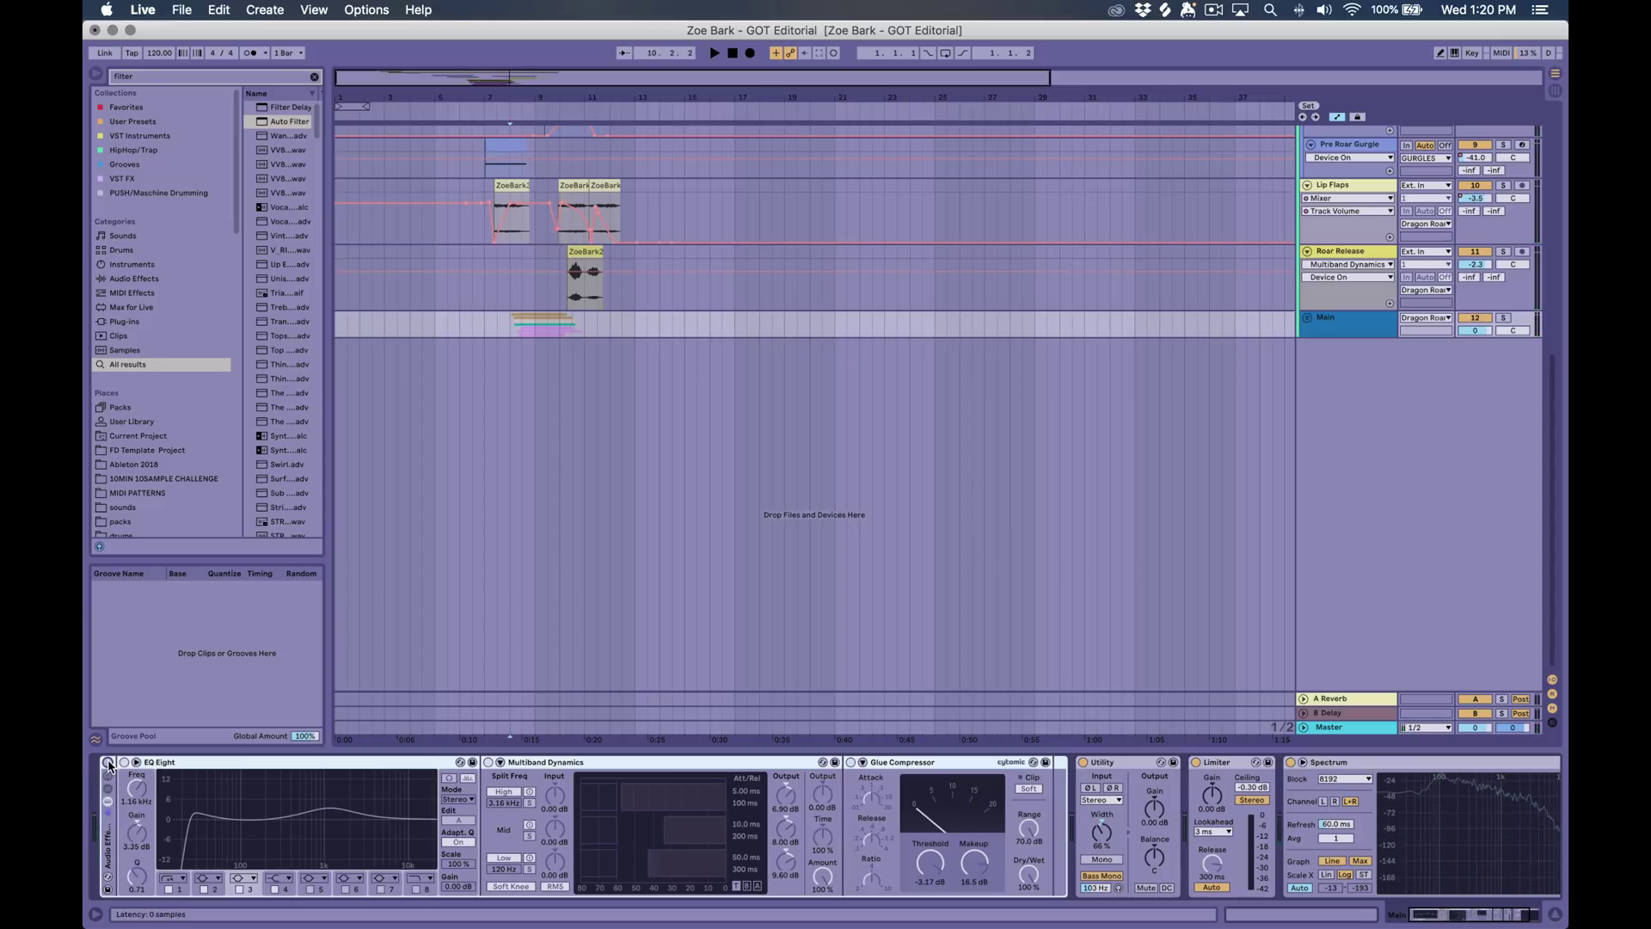
pyautogui.press('space')
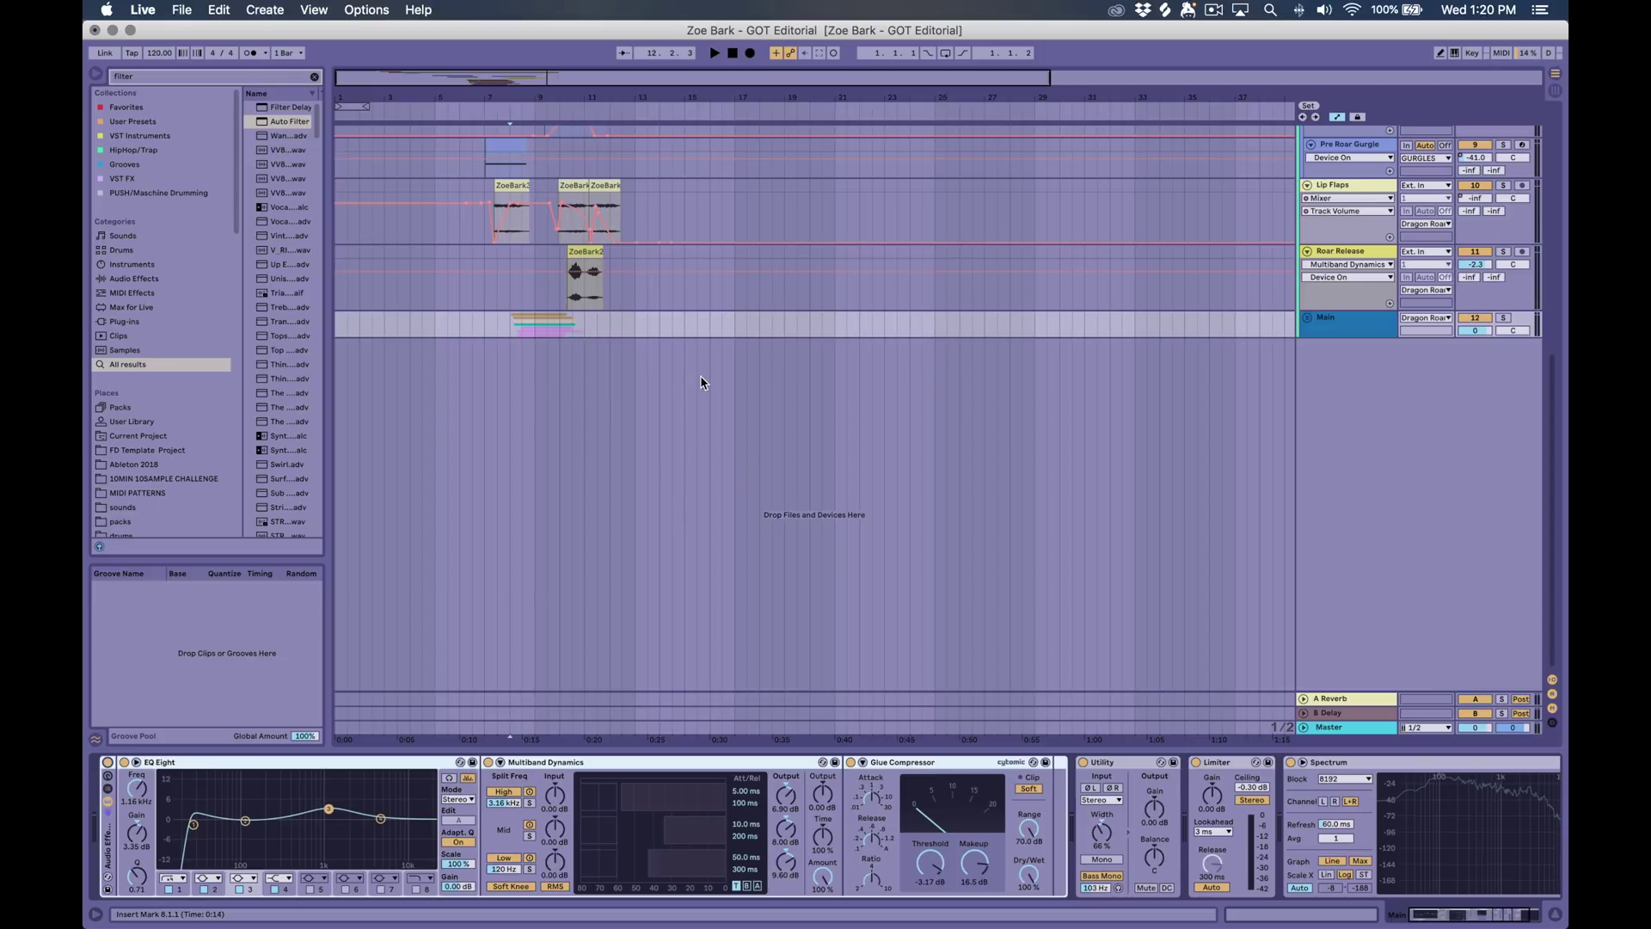
# Fold the second Alpha Bark track among the original bark recordings
pyautogui.scroll(10, 610, 368)
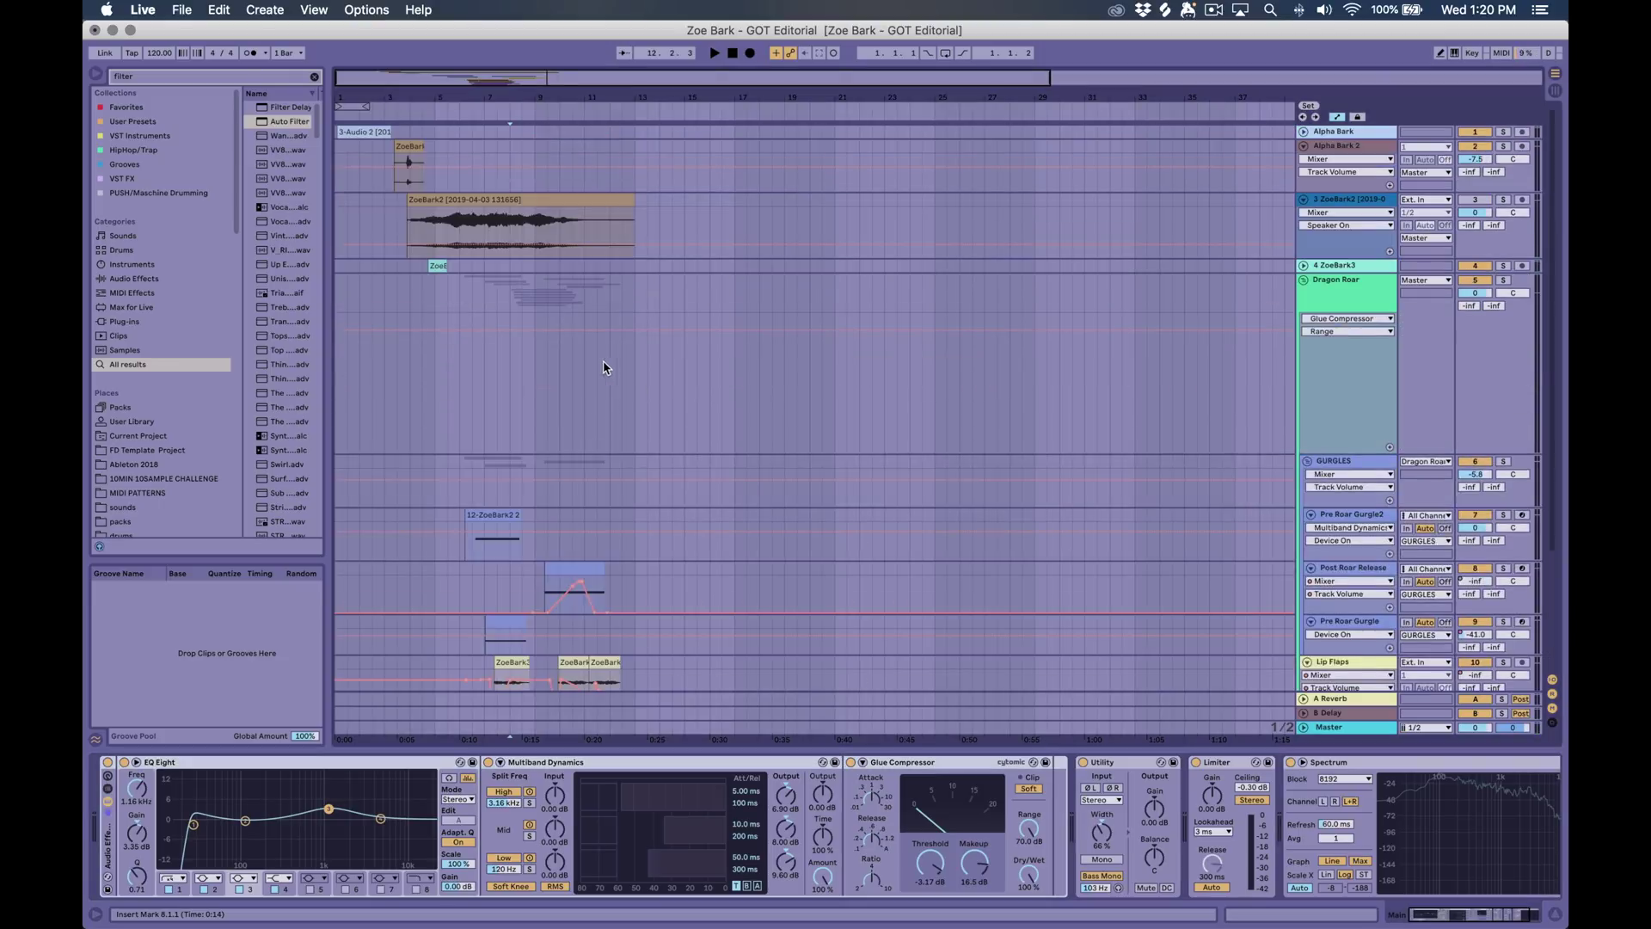
pyautogui.click(1305, 147)
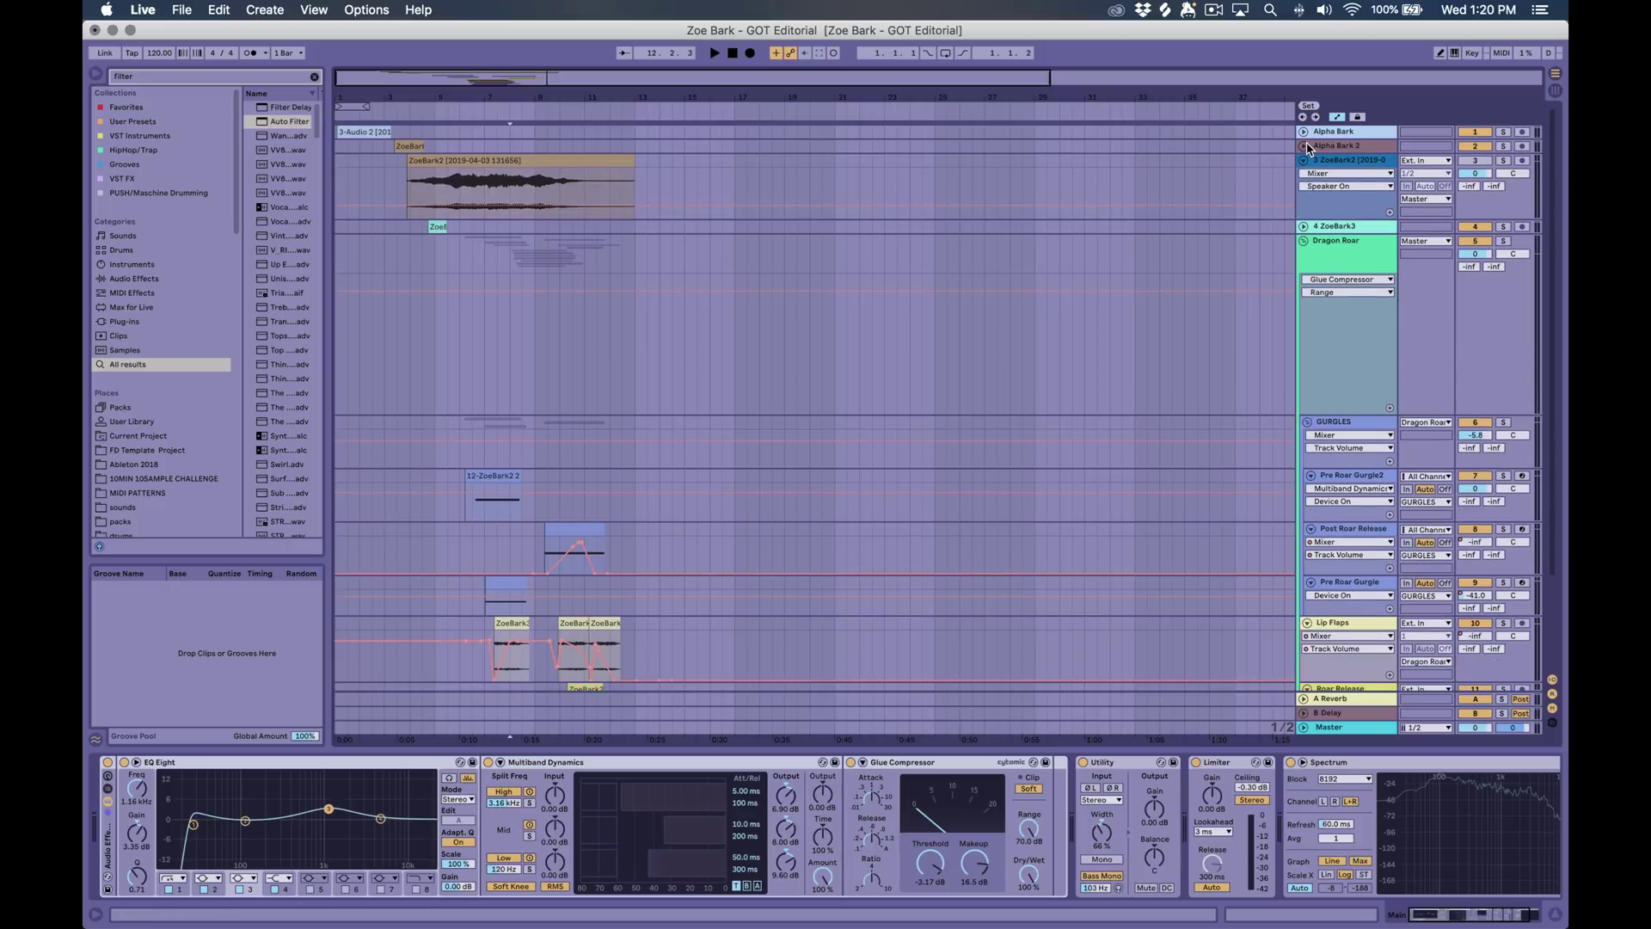